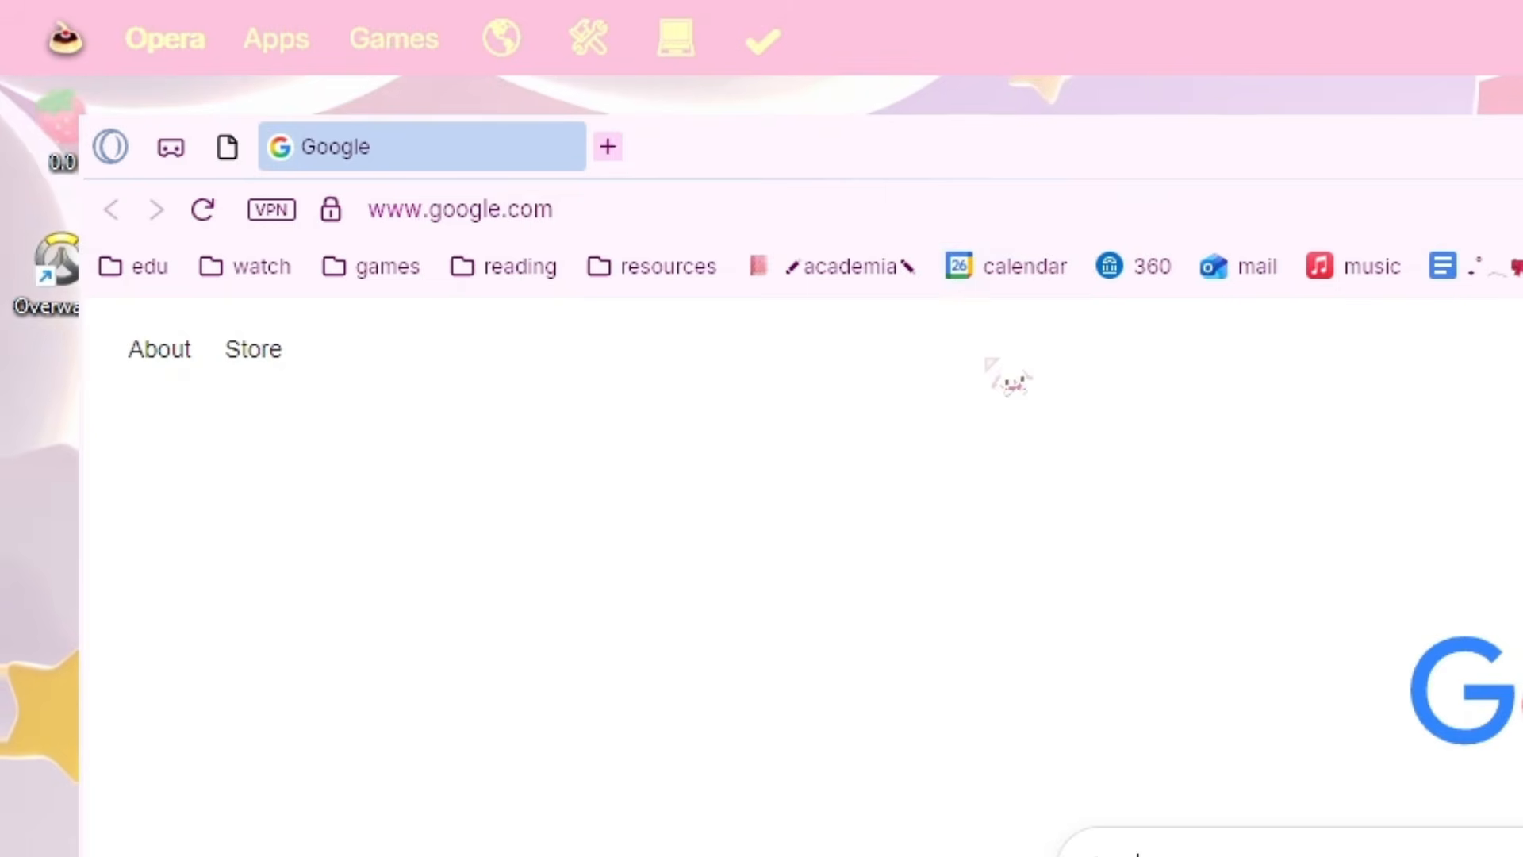
Search Google for 'rainmeter' from the browser address bar.
{"action": "left_click", "coordinate": [528, 96]}
{"action": "key", "text": "BackSpace"}
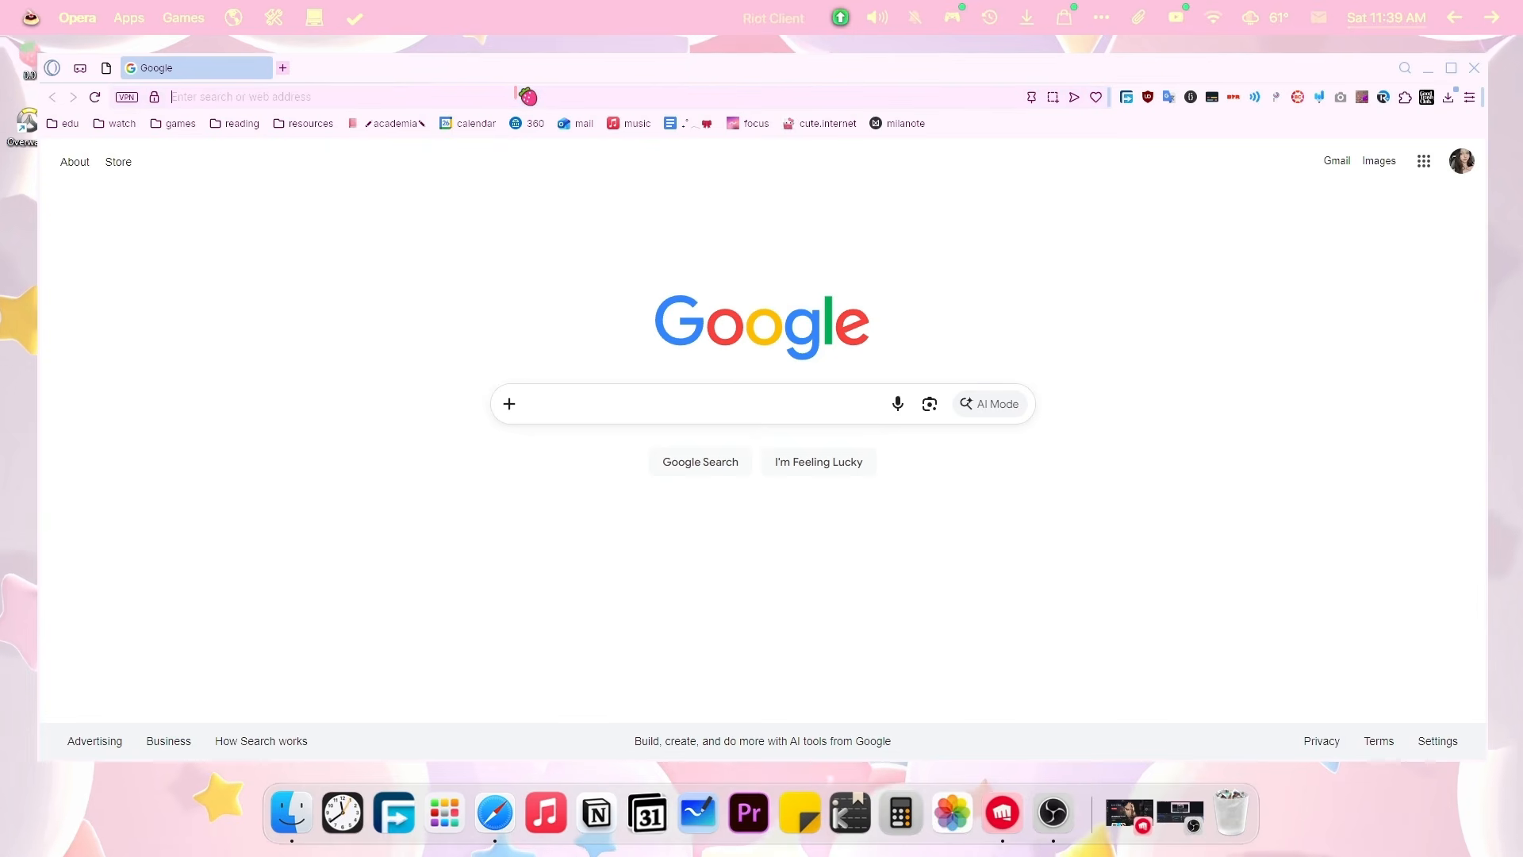
{"action": "type", "text": "rainmeter"}
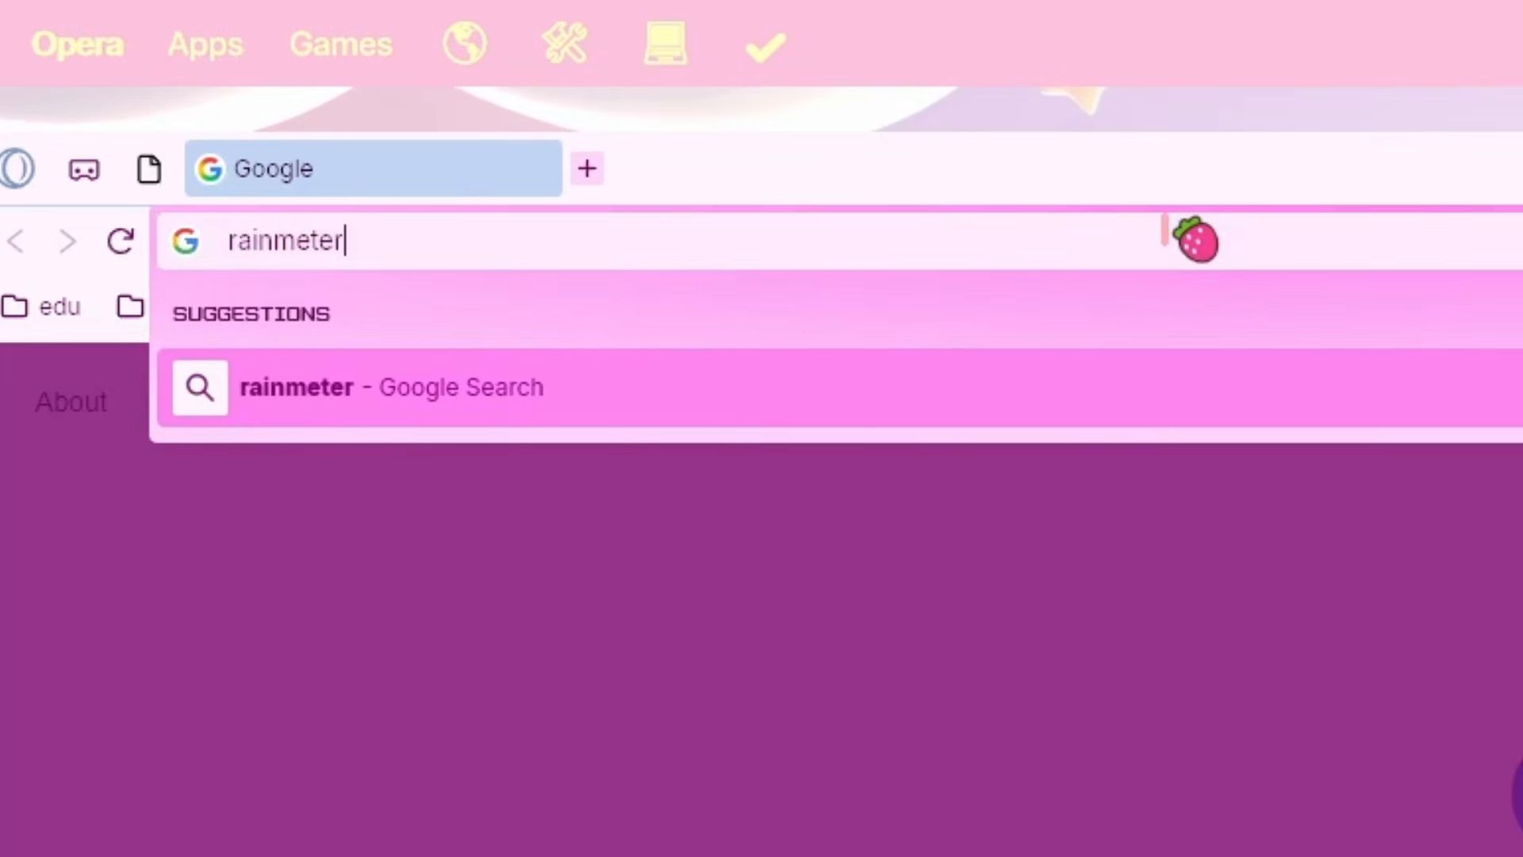
{"action": "key", "text": "Return"}
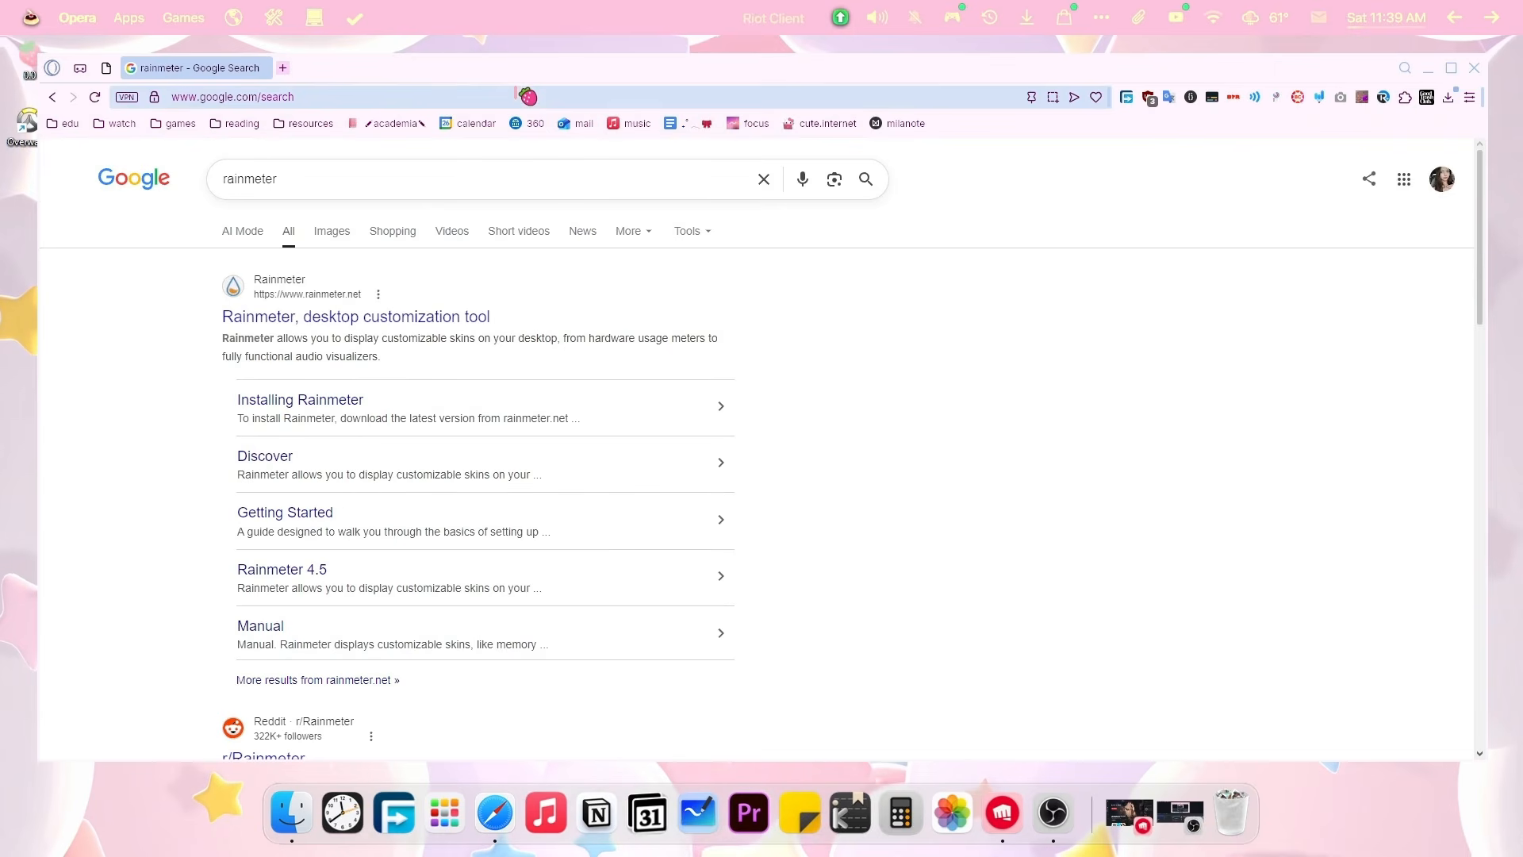
{"action": "left_click", "coordinate": [1429, 69]}
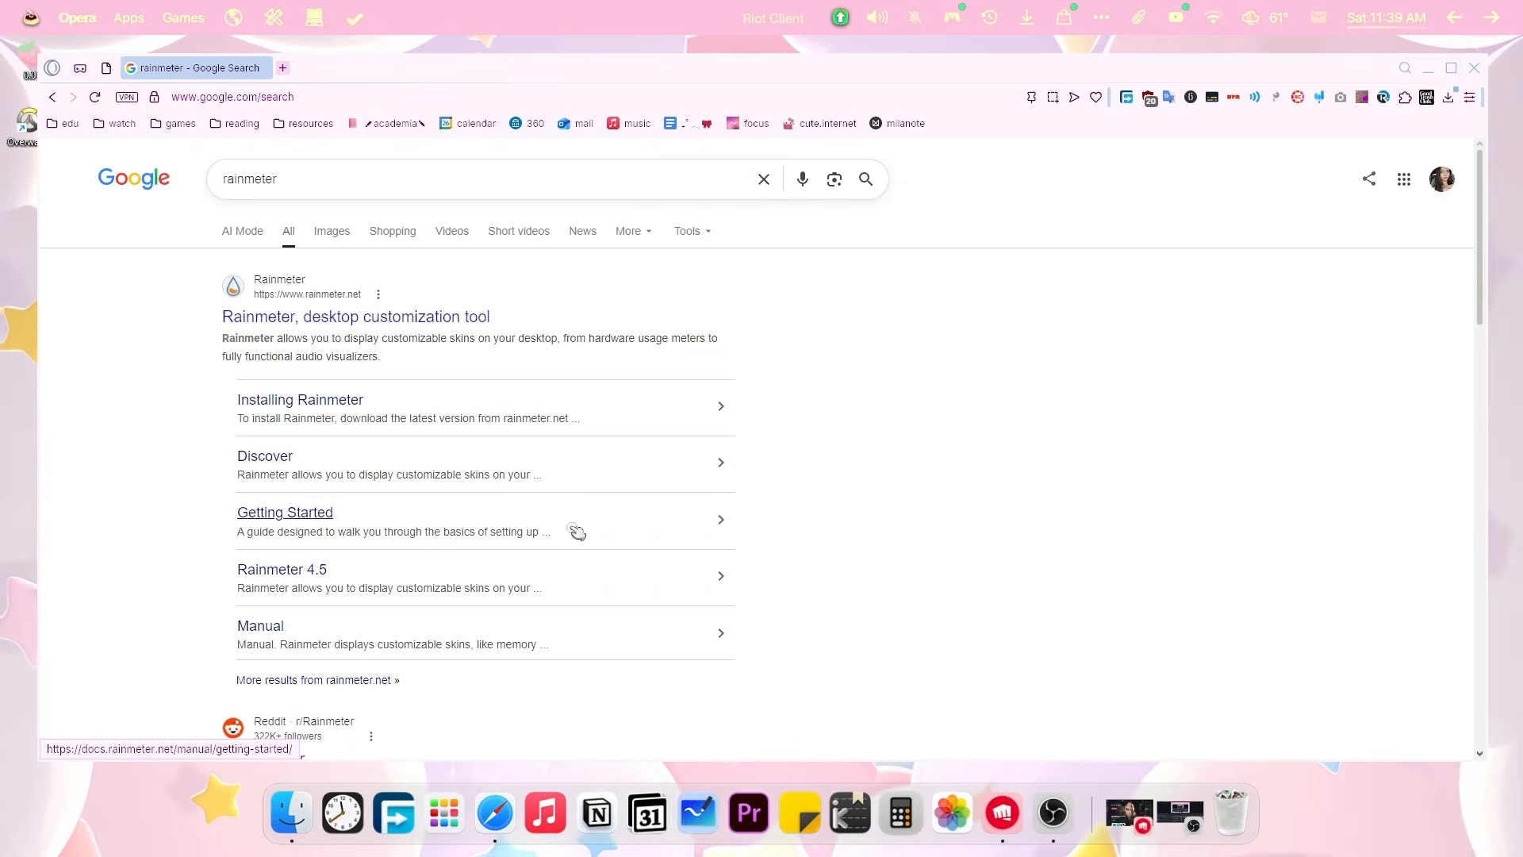
Read through the Installing Rainmeter guide, then minimize the browser to the desktop.
{"action": "left_click", "coordinate": [285, 403]}
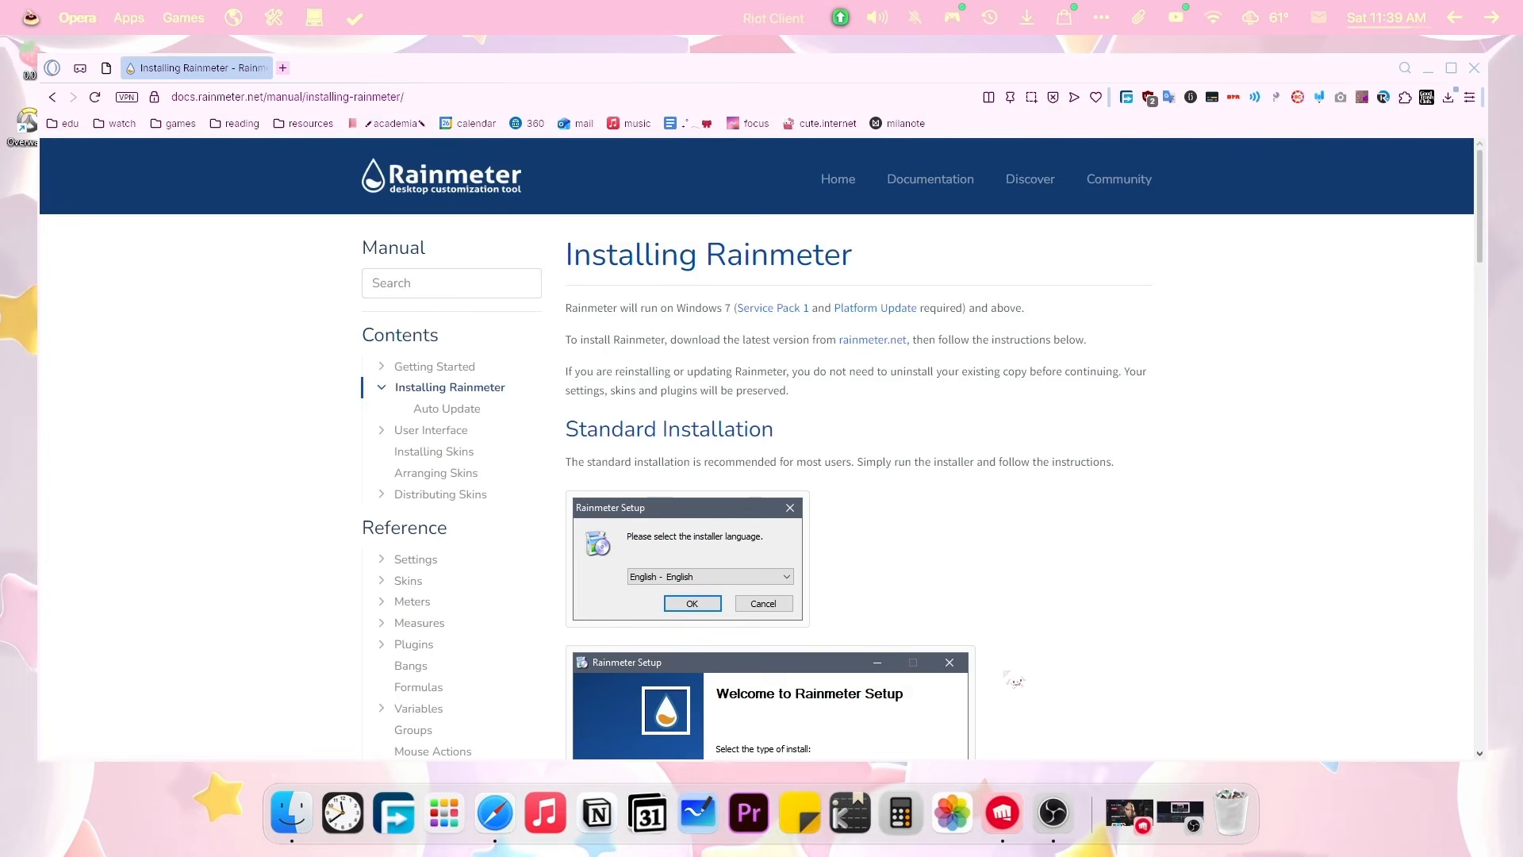
{"action": "scroll", "coordinate": [1014, 678], "scroll_direction": "down", "scroll_amount": 2}
{"action": "scroll", "coordinate": [986, 394], "scroll_direction": "down", "scroll_amount": 4}
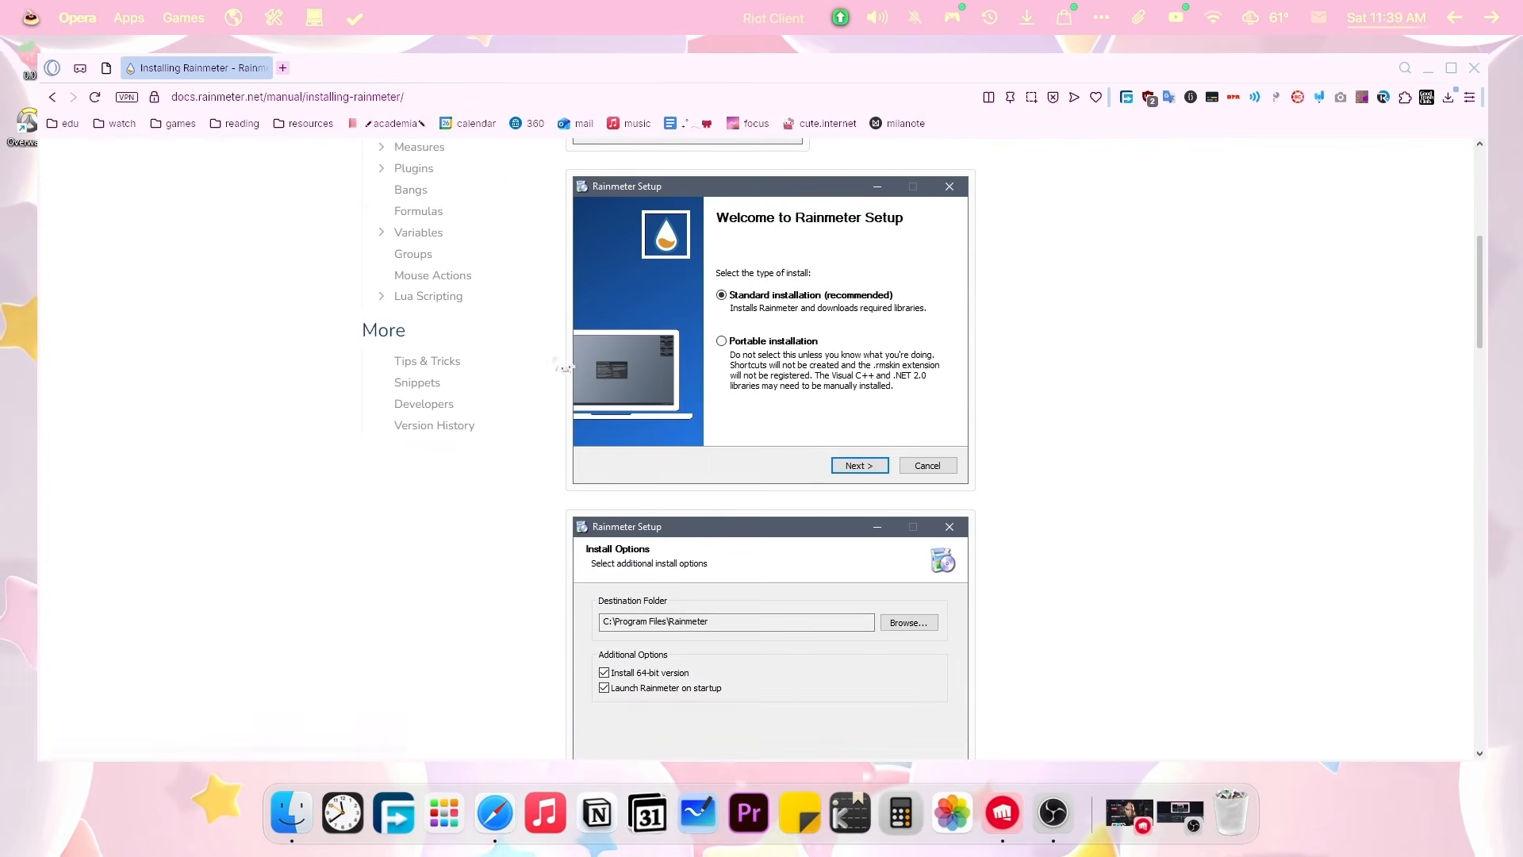
{"action": "scroll", "coordinate": [941, 568], "scroll_direction": "down", "scroll_amount": 5}
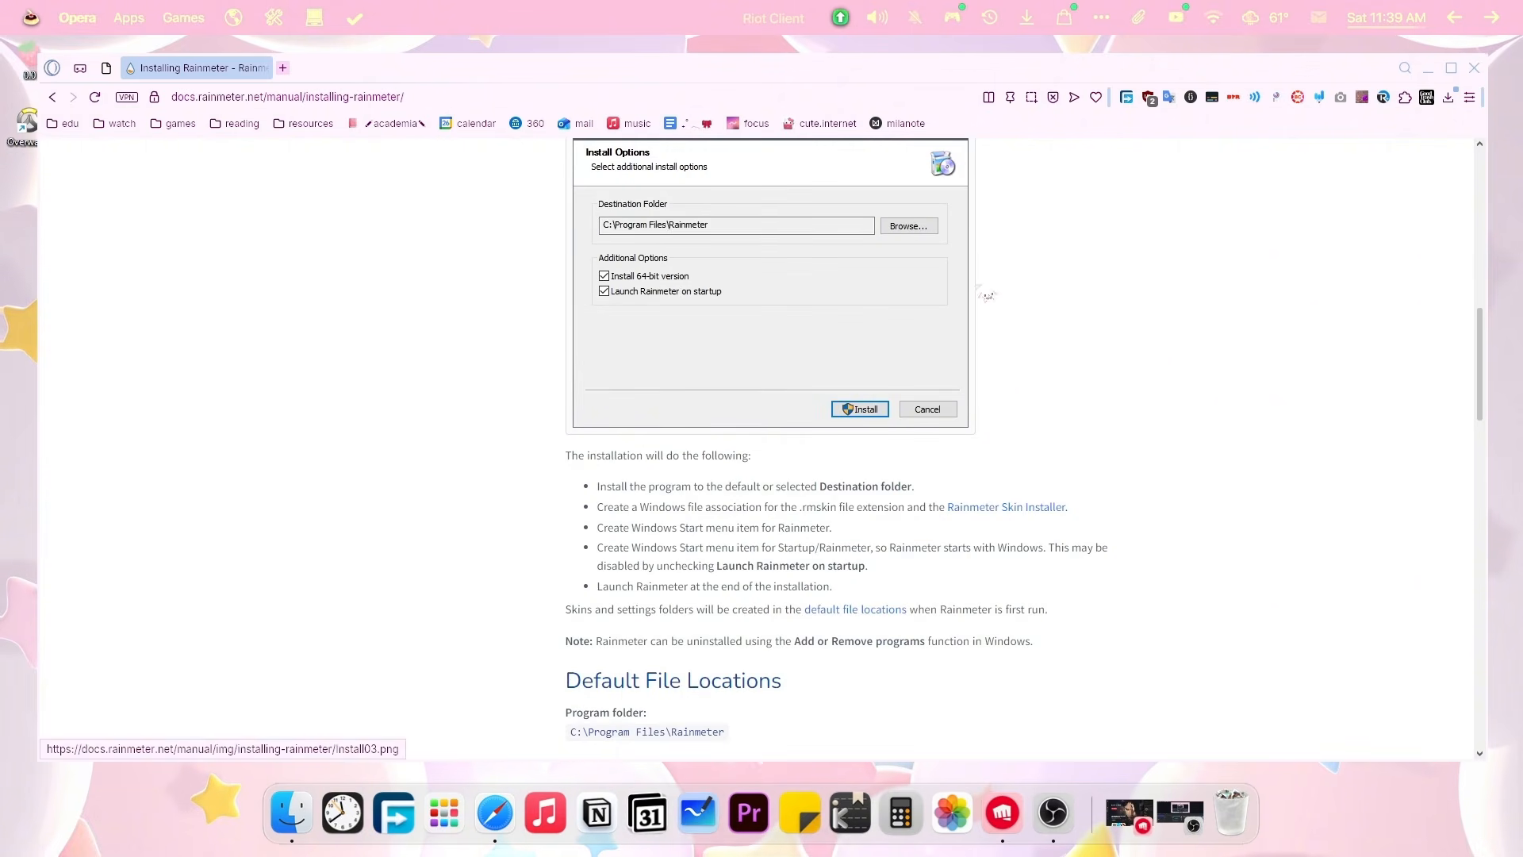
{"action": "scroll", "coordinate": [1055, 270], "scroll_direction": "down", "scroll_amount": 10}
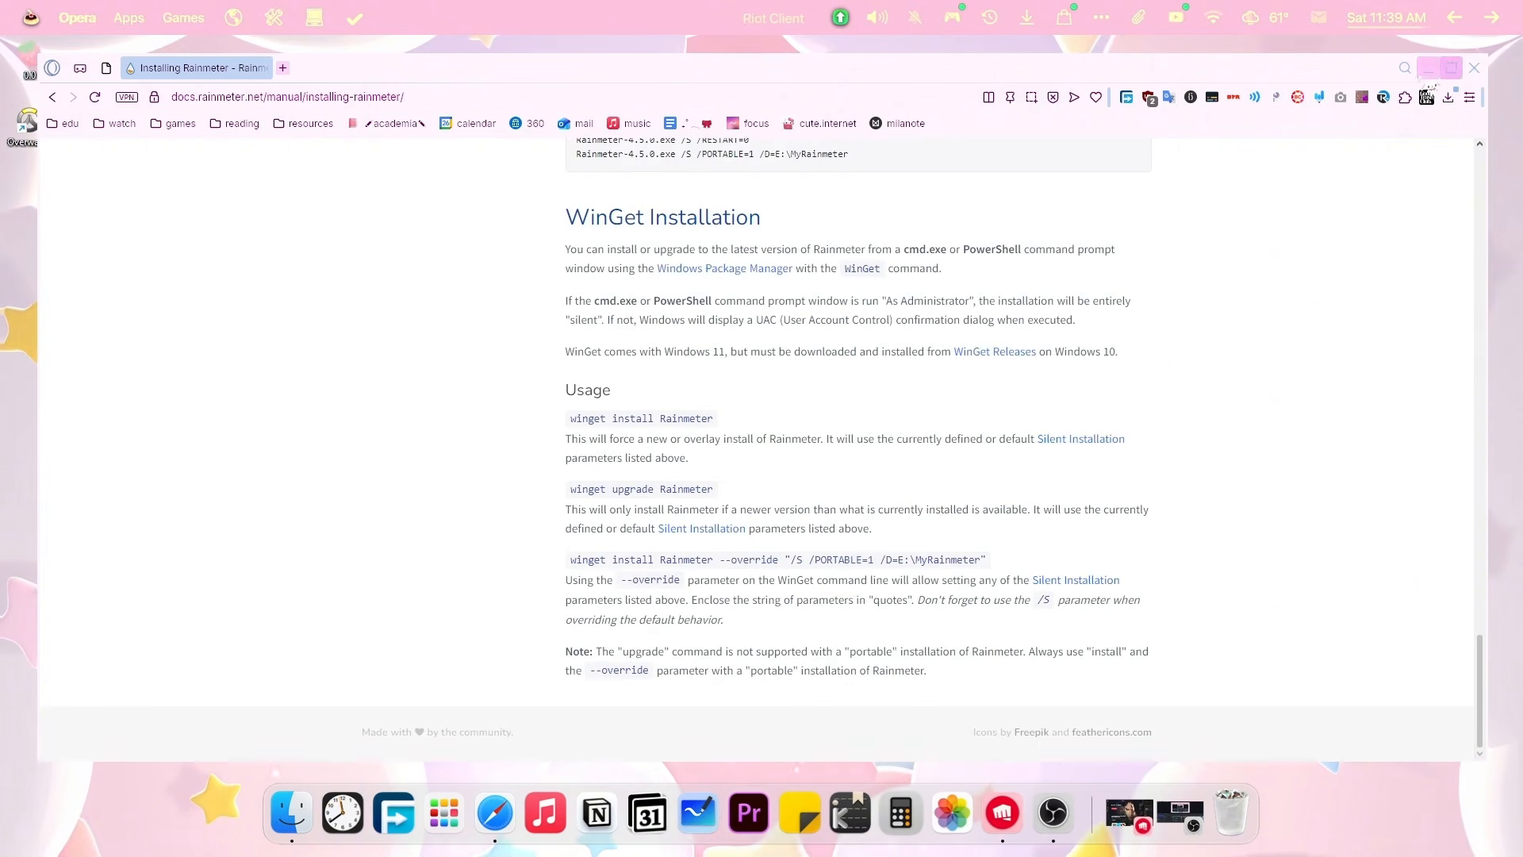
{"action": "left_click", "coordinate": [1428, 70]}
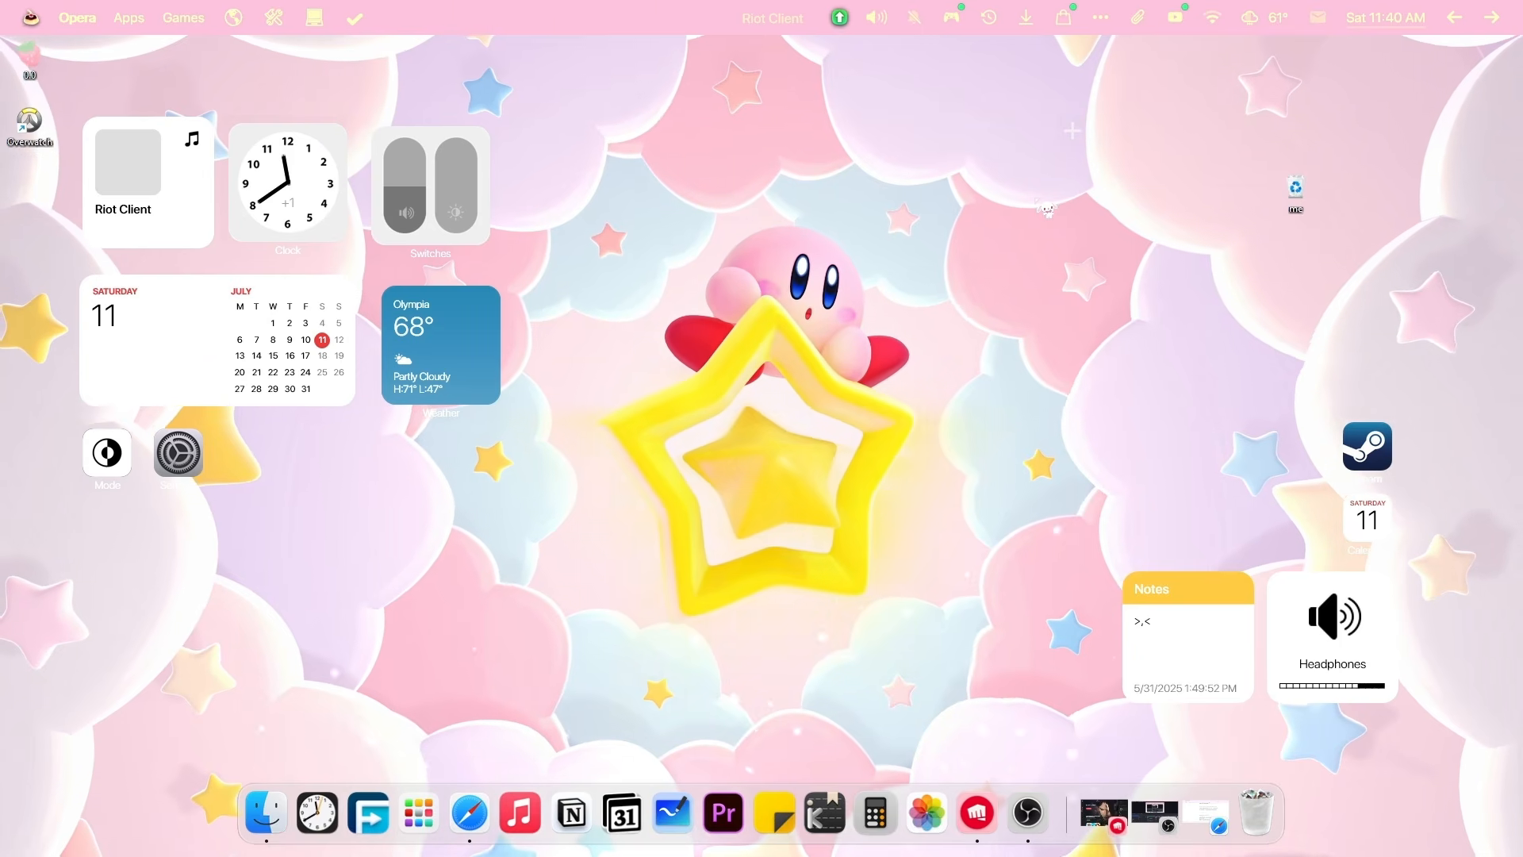
Remove the Notes widget from the desktop and bring Opera back on rainmeter.net.
{"action": "right_click", "coordinate": [486, 343]}
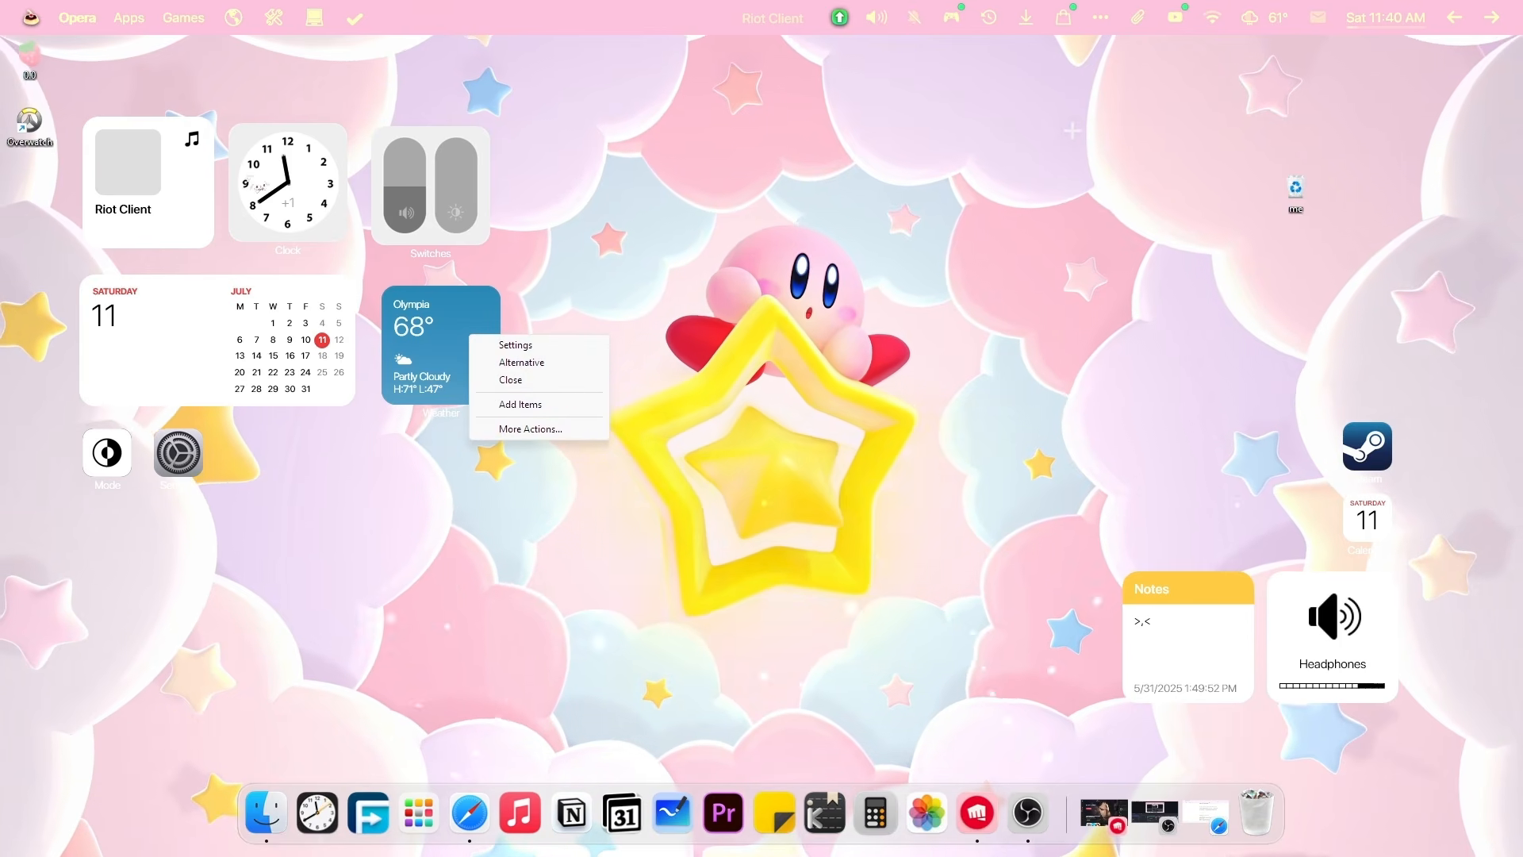
{"action": "right_click", "coordinate": [1179, 600]}
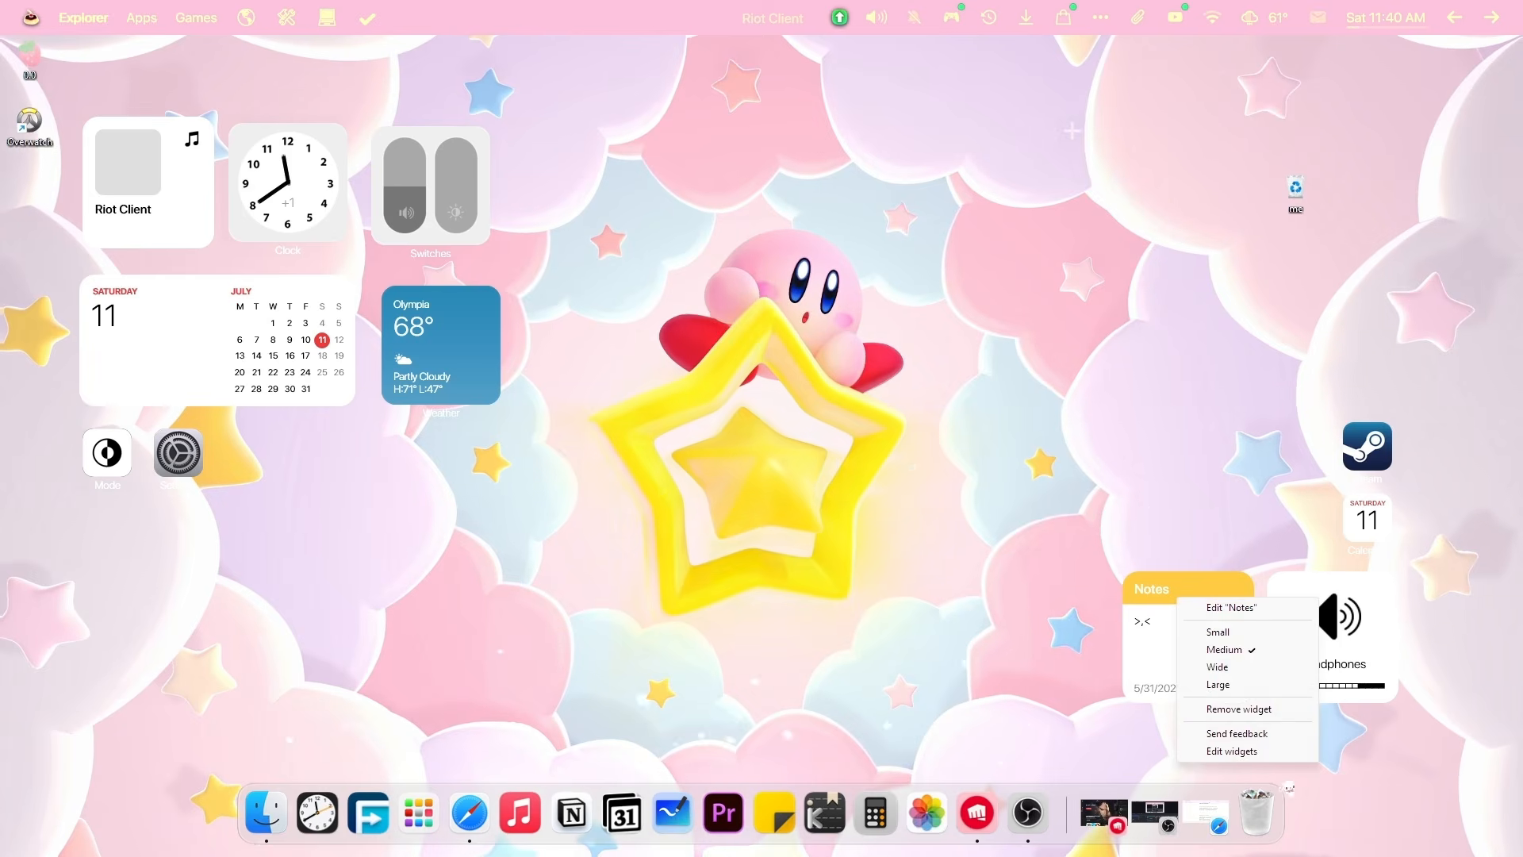
{"action": "left_click", "coordinate": [1238, 708]}
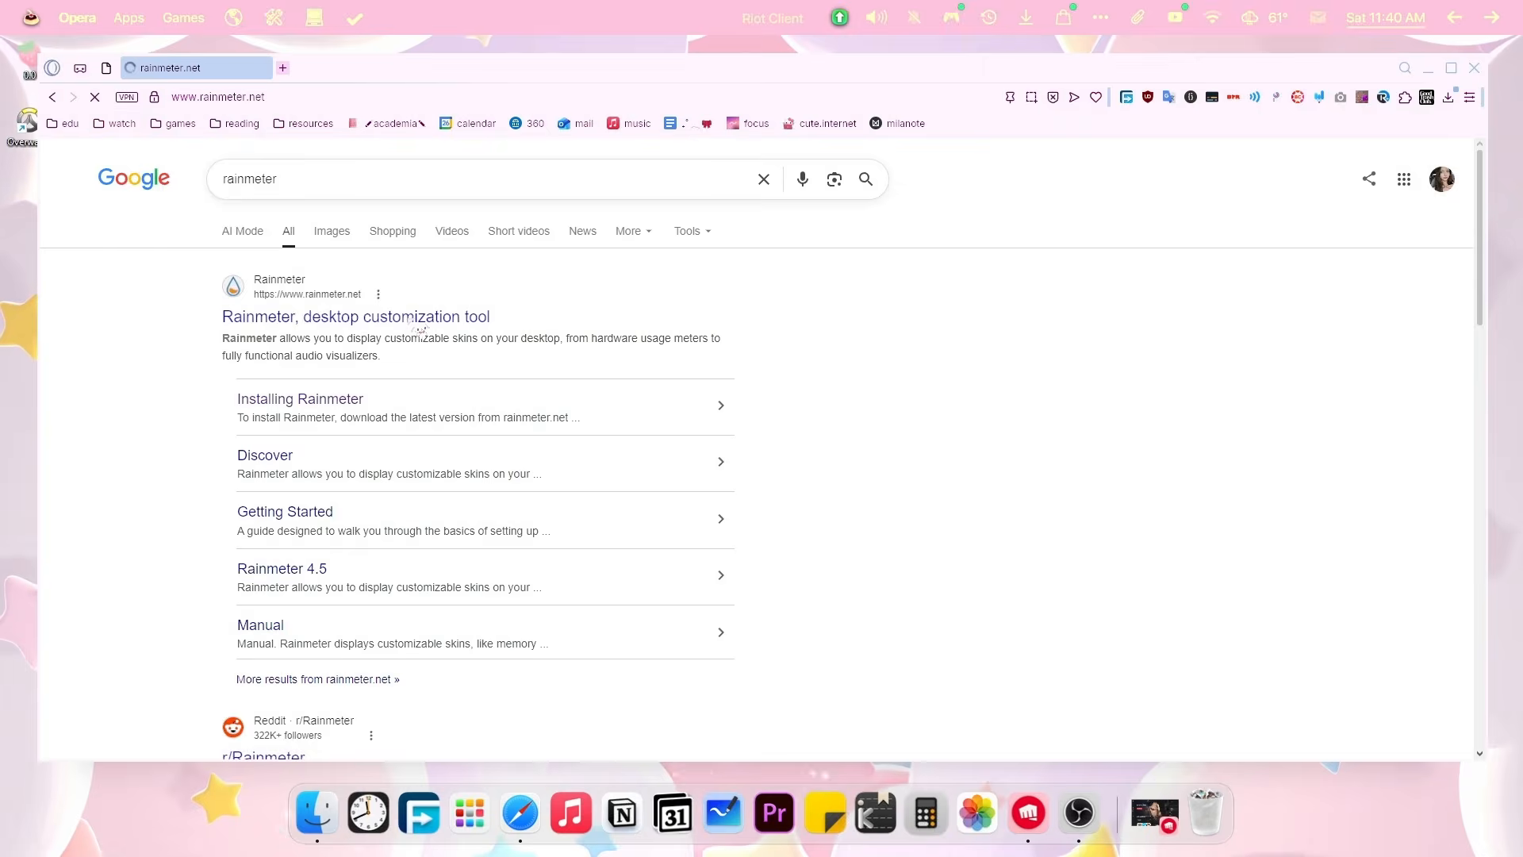
{"action": "left_click", "coordinate": [418, 326]}
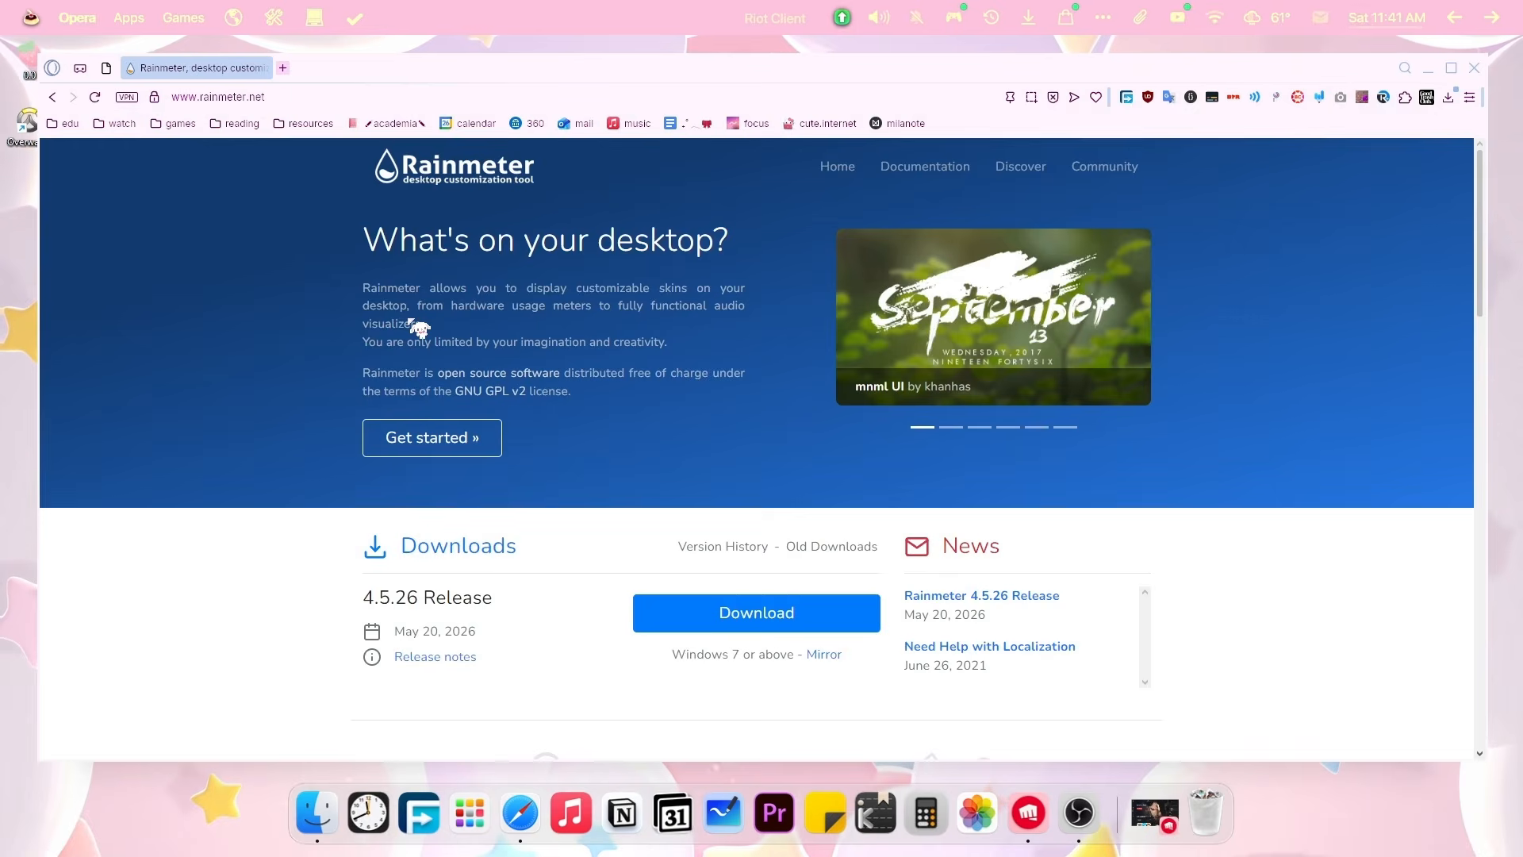
Look over the 4.5.26 Downloads section on rainmeter.net, then close the site's tab.
{"action": "scroll", "coordinate": [429, 658], "scroll_direction": "down", "scroll_amount": 1}
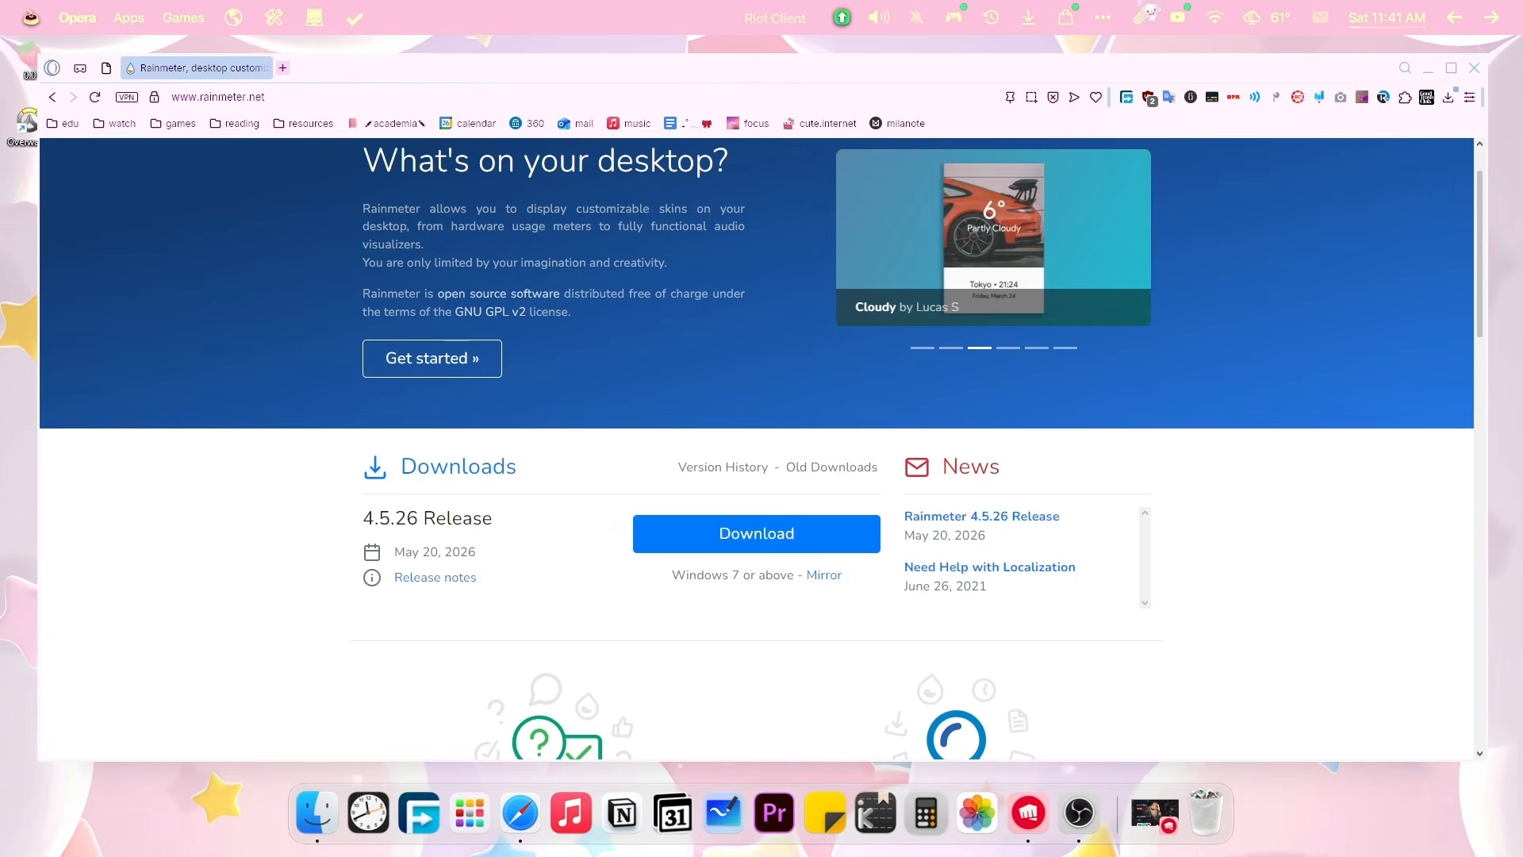
{"action": "scroll", "coordinate": [748, 339], "scroll_direction": "up", "scroll_amount": 1}
{"action": "scroll", "coordinate": [762, 317], "scroll_direction": "down", "scroll_amount": 3}
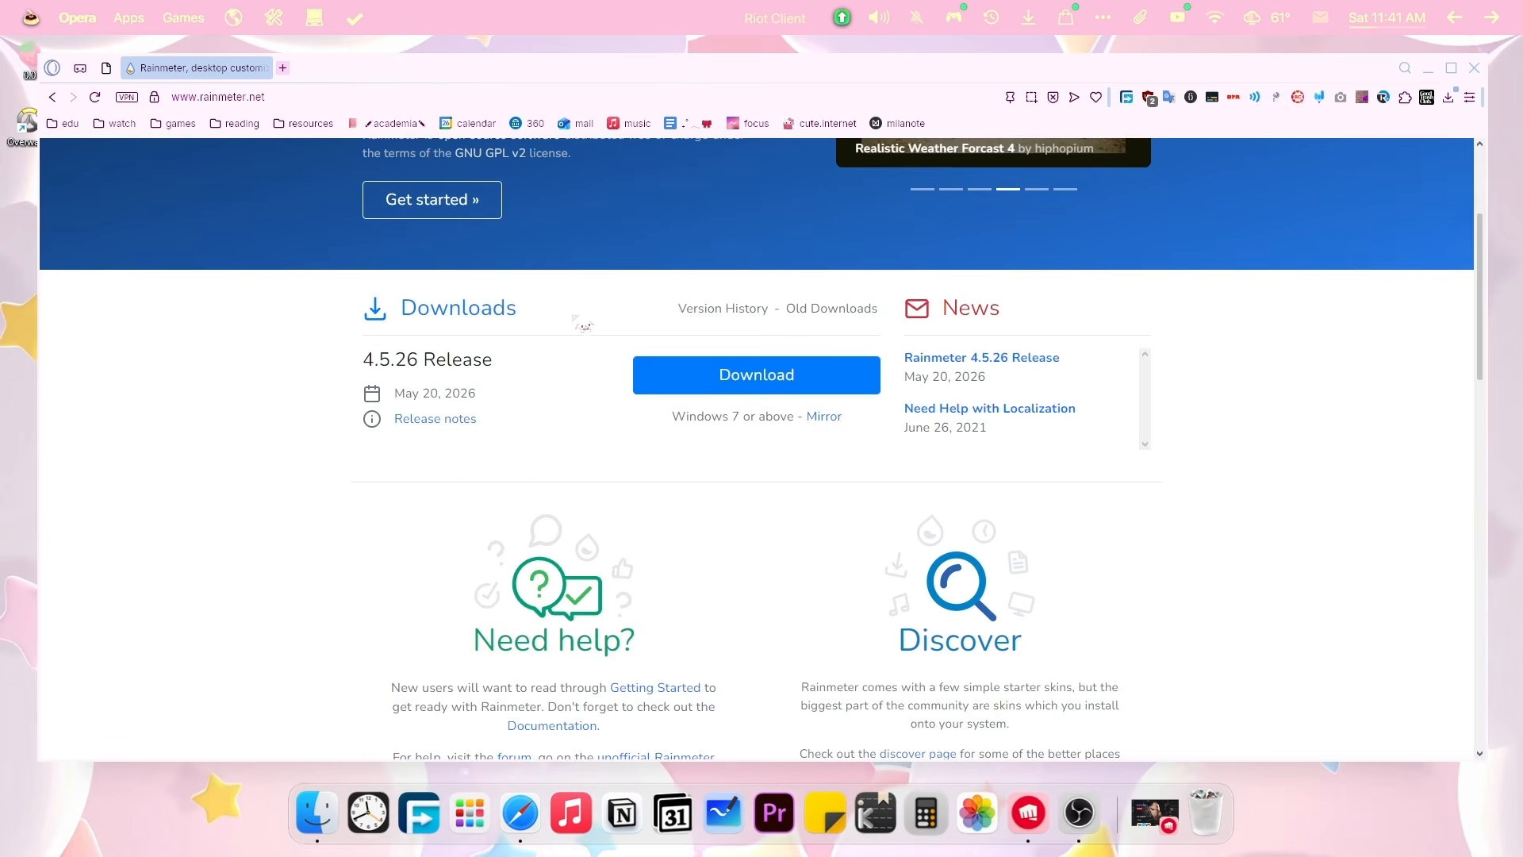
{"action": "left_click", "coordinate": [263, 68]}
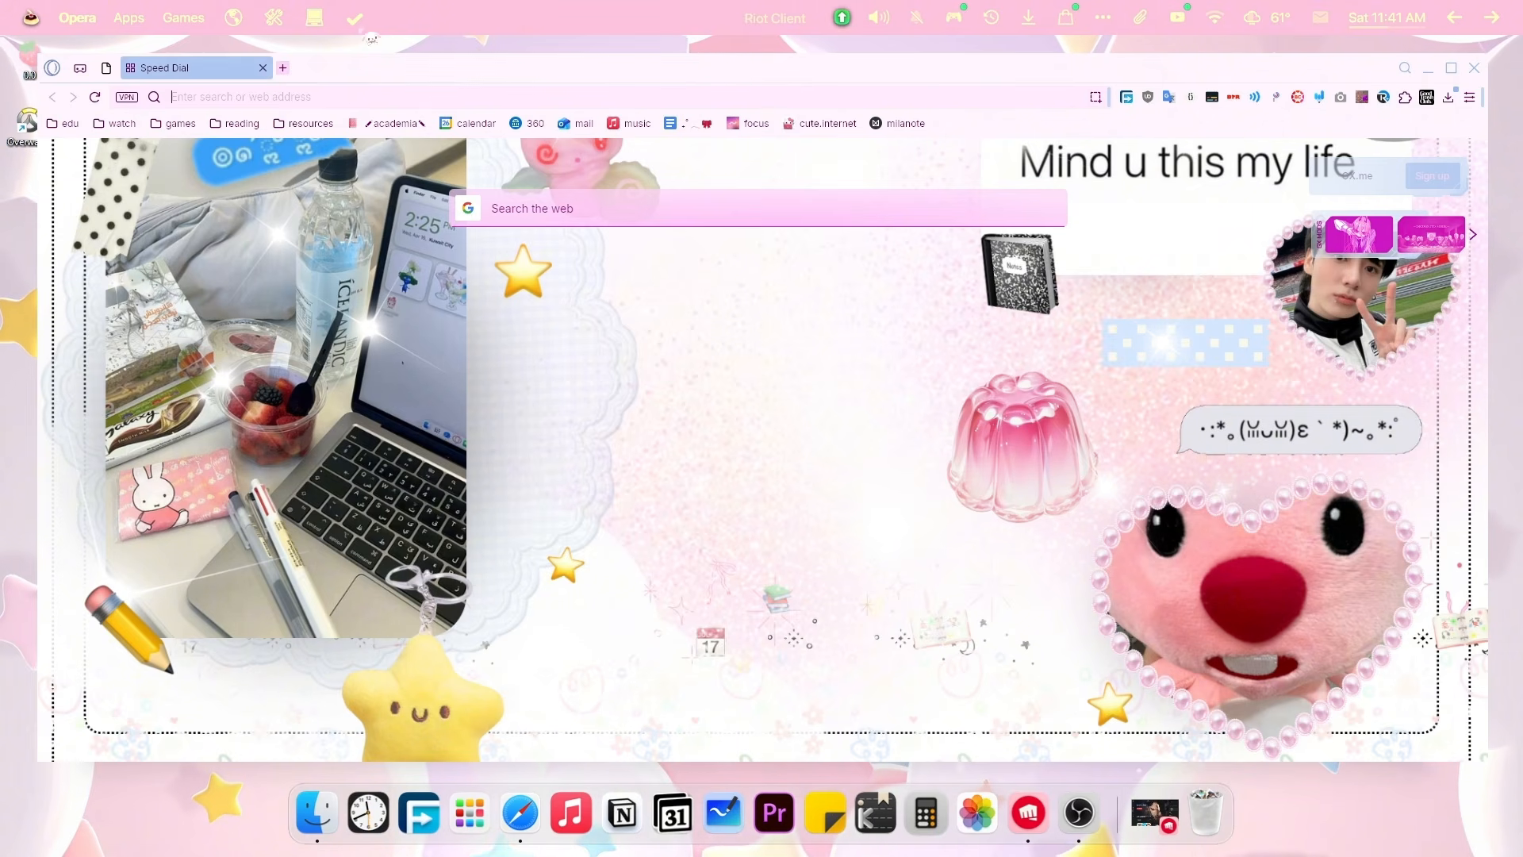
Open the 'the cutest windows pc .+ !' Notion guide and scroll to its checklist of links.
{"action": "left_click", "coordinate": [1427, 68]}
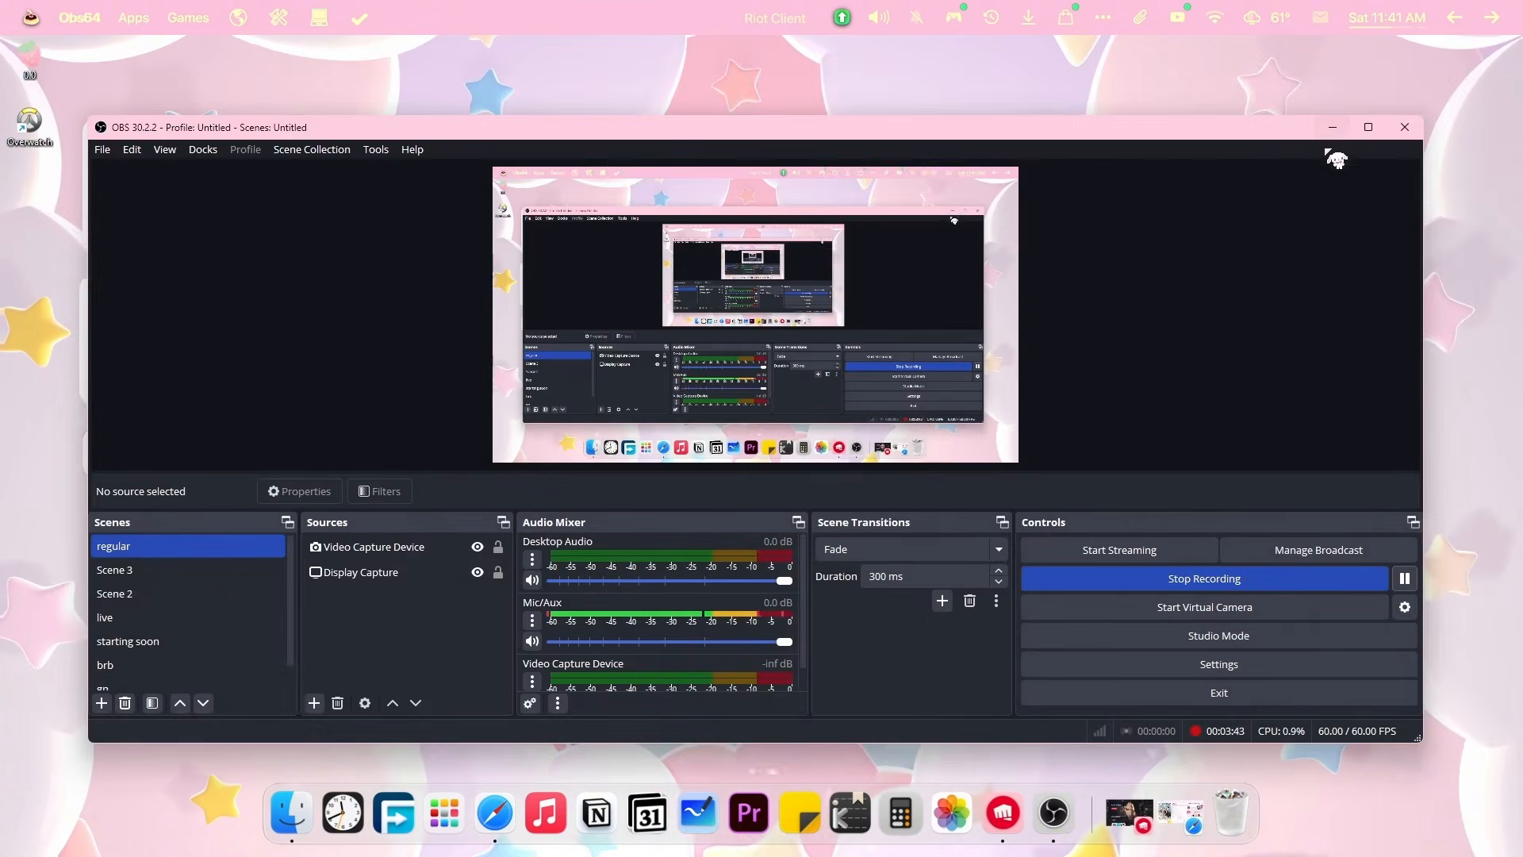
{"action": "left_click", "coordinate": [1334, 129]}
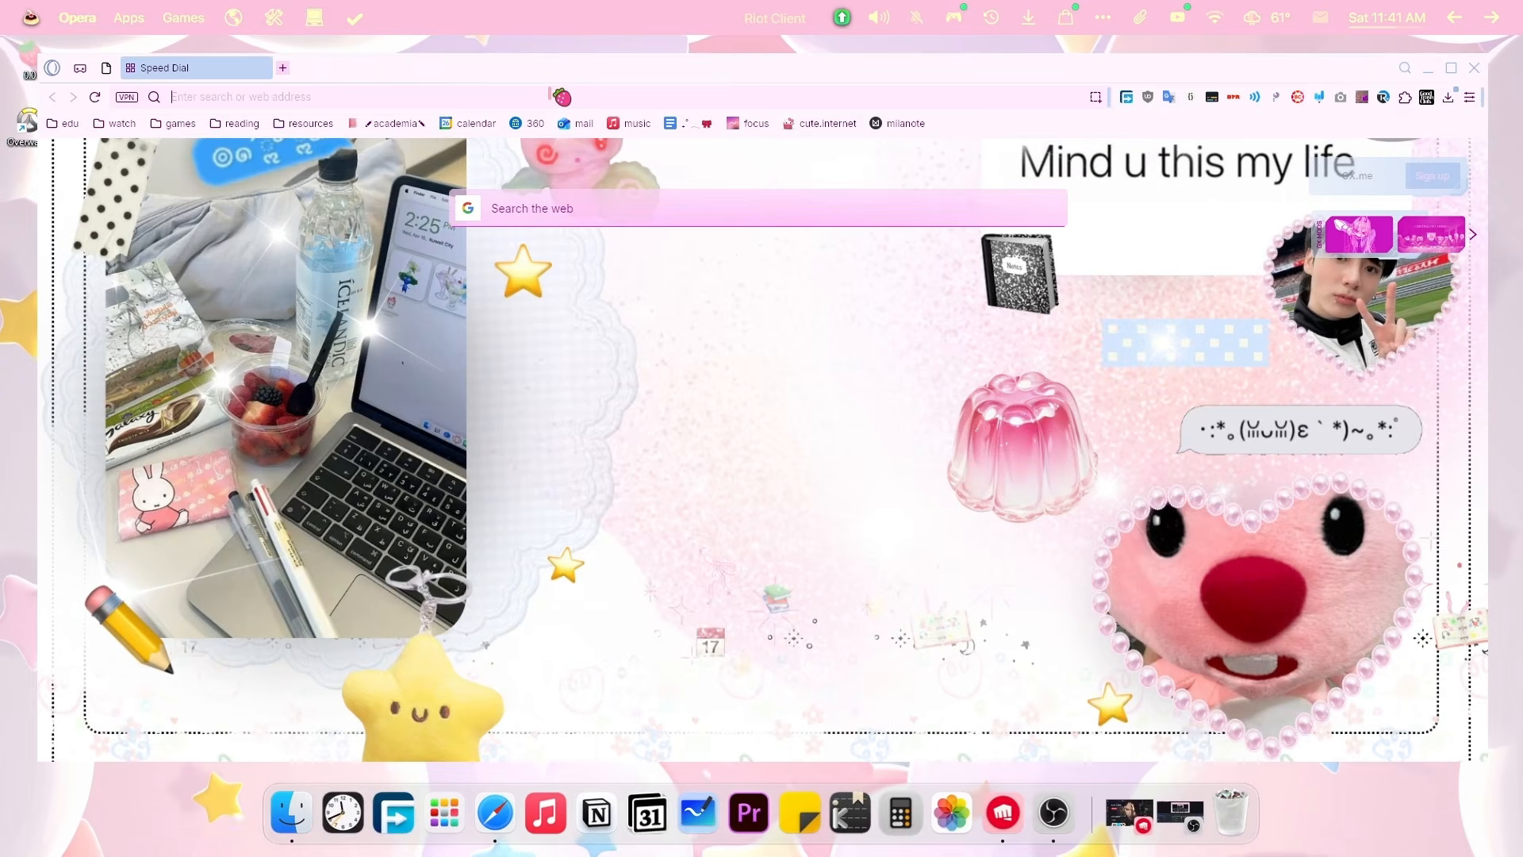
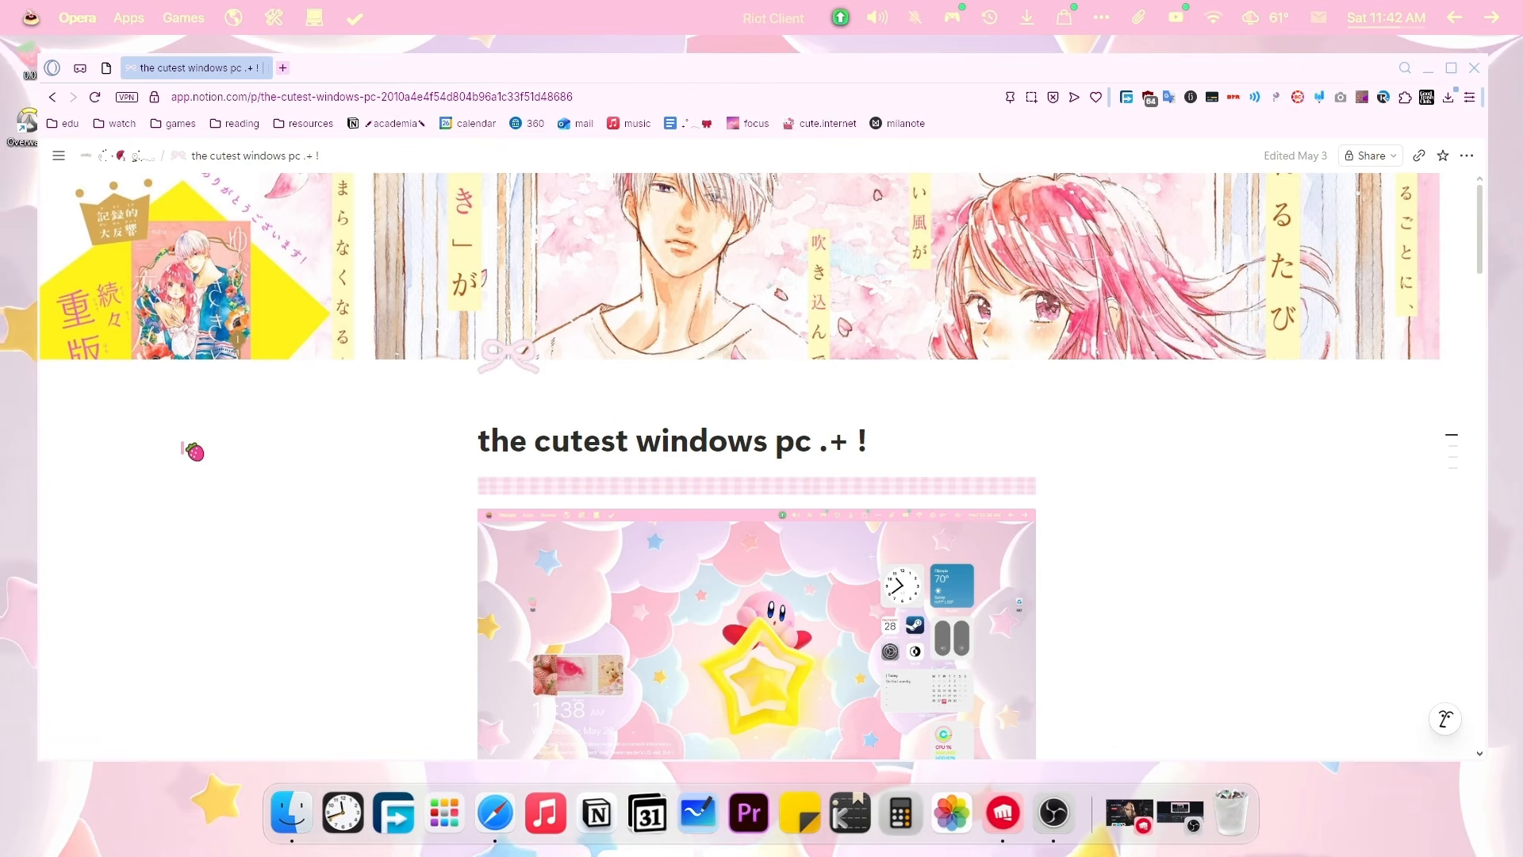
{"action": "scroll", "coordinate": [1119, 459], "scroll_direction": "down", "scroll_amount": 3}
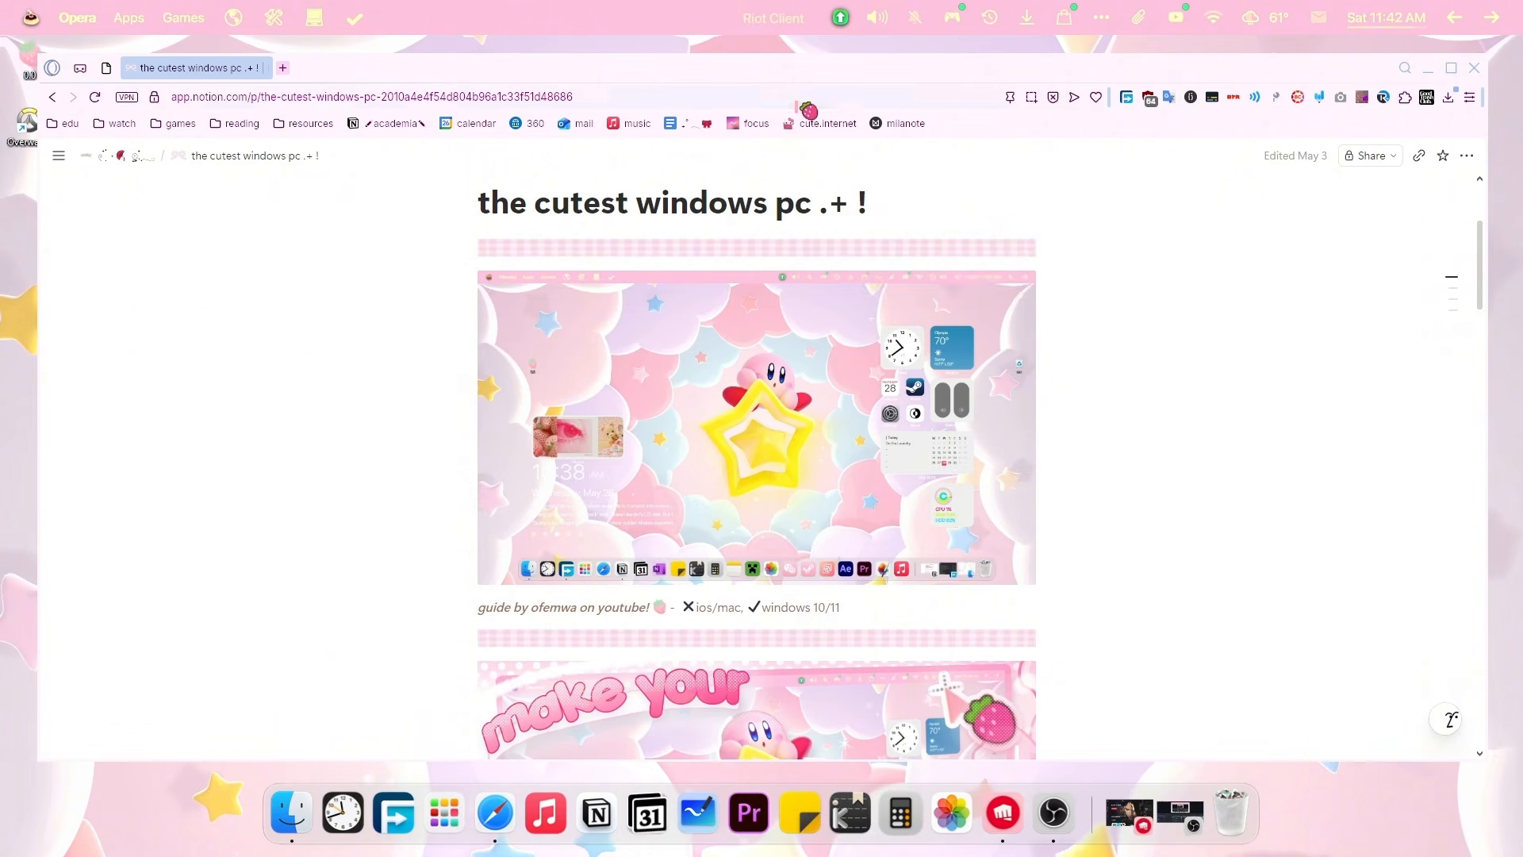
{"action": "scroll", "coordinate": [881, 418], "scroll_direction": "down", "scroll_amount": 10}
{"action": "scroll", "coordinate": [911, 364], "scroll_direction": "up", "scroll_amount": 1}
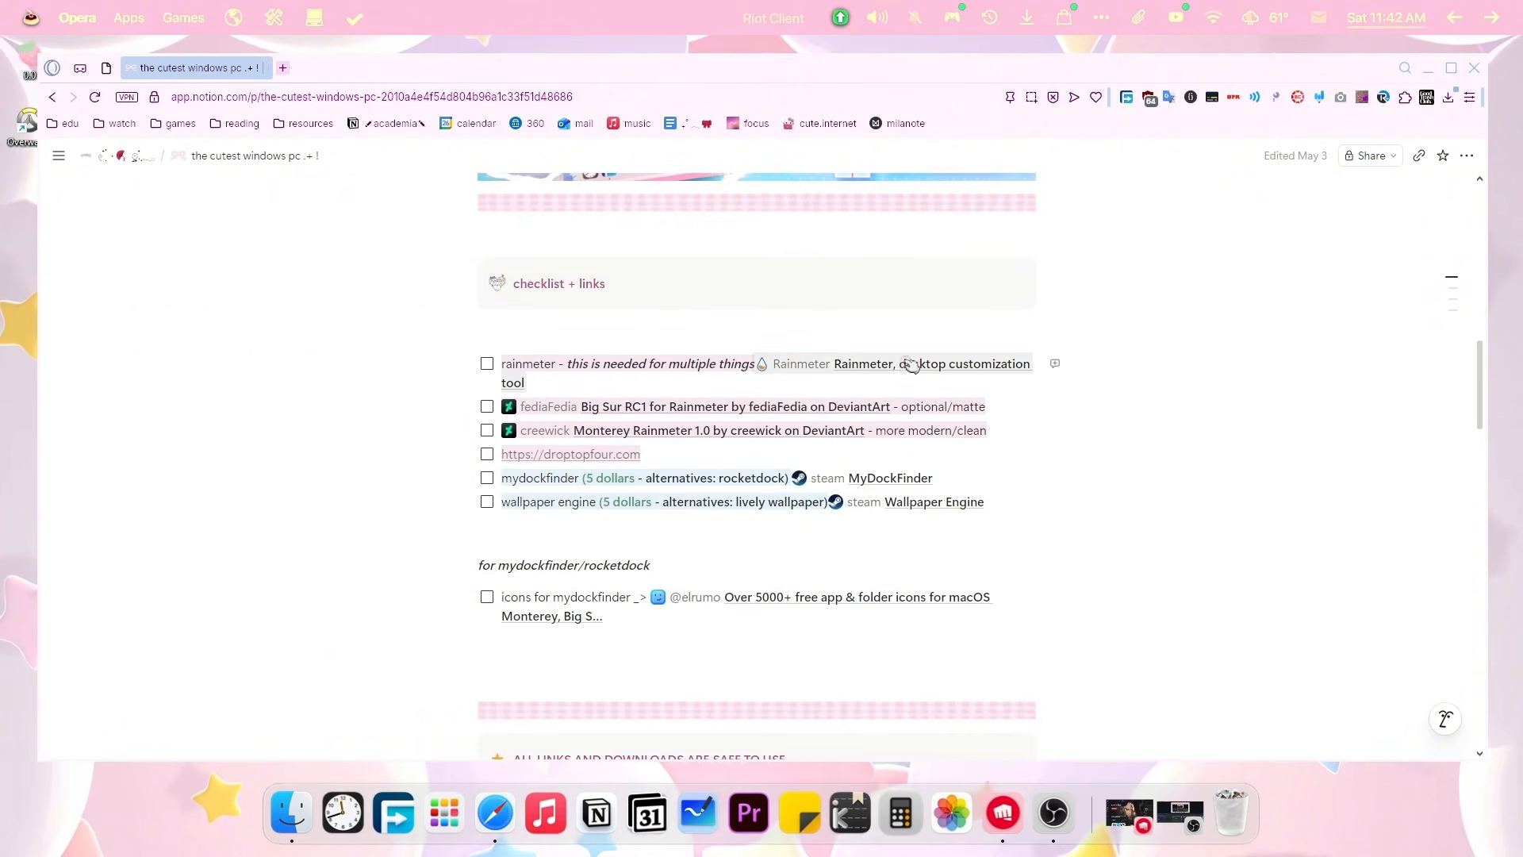
Open the Monterey Rainmeter 1.0 DeviantArt page from the Notion checklist links.
{"action": "left_click", "coordinate": [912, 366]}
{"action": "key", "text": "ctrl+w"}
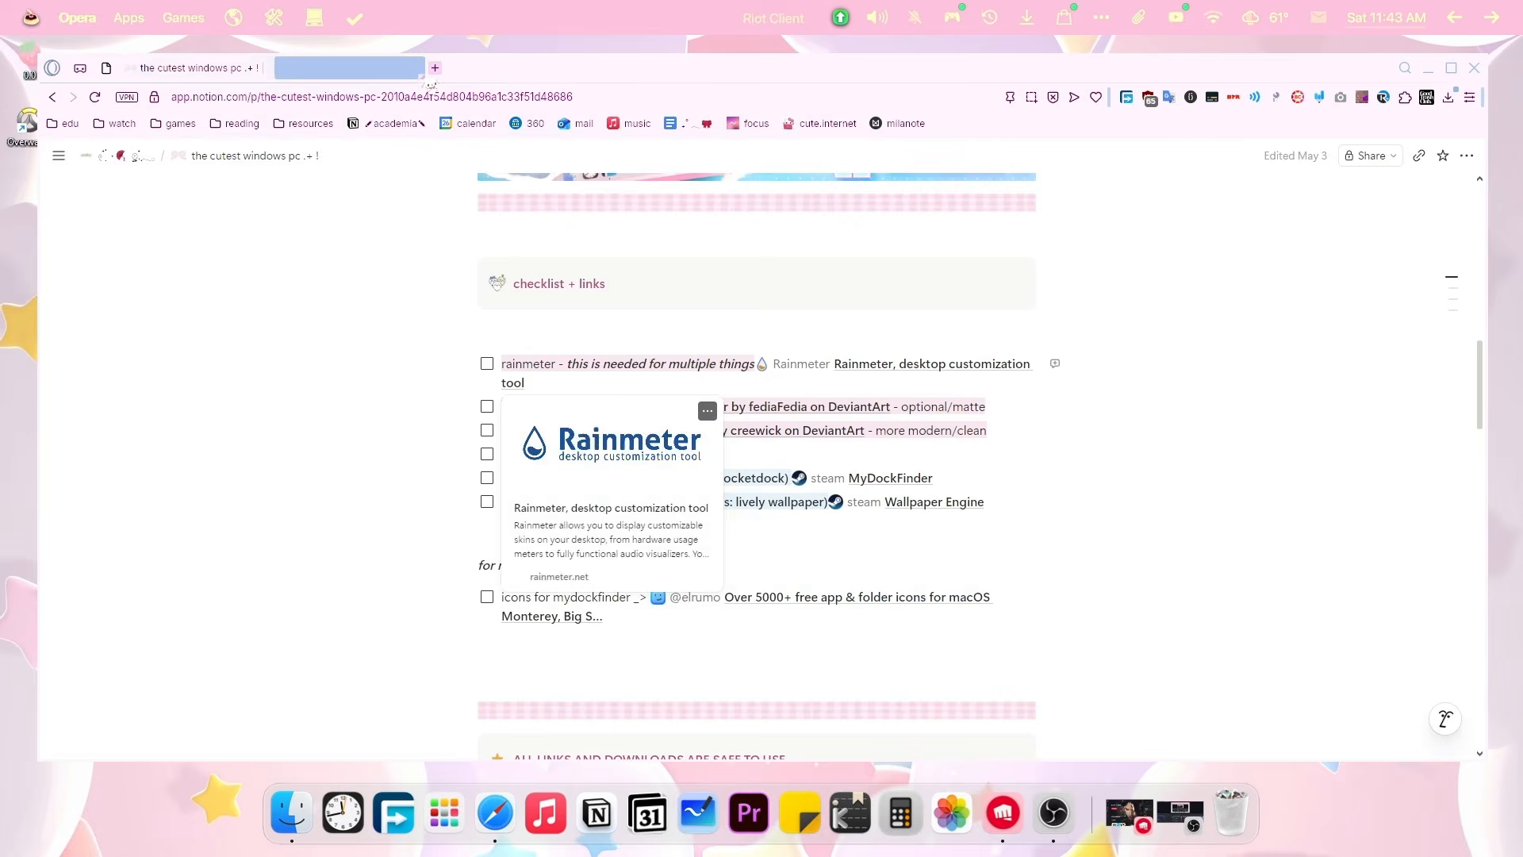
{"action": "left_click", "coordinate": [676, 412]}
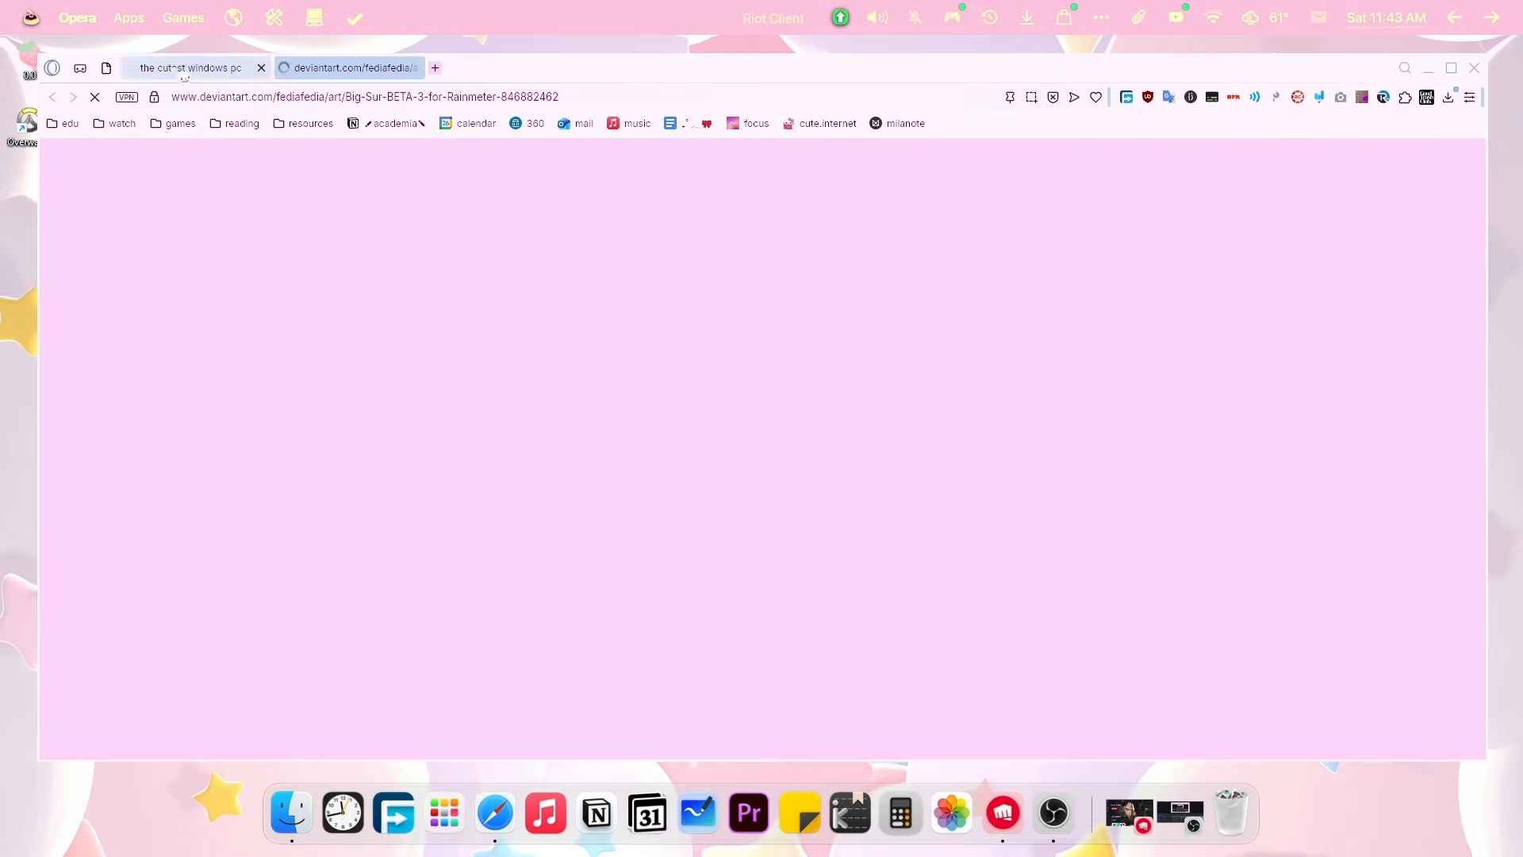
{"action": "left_click", "coordinate": [203, 71]}
{"action": "left_click", "coordinate": [652, 436]}
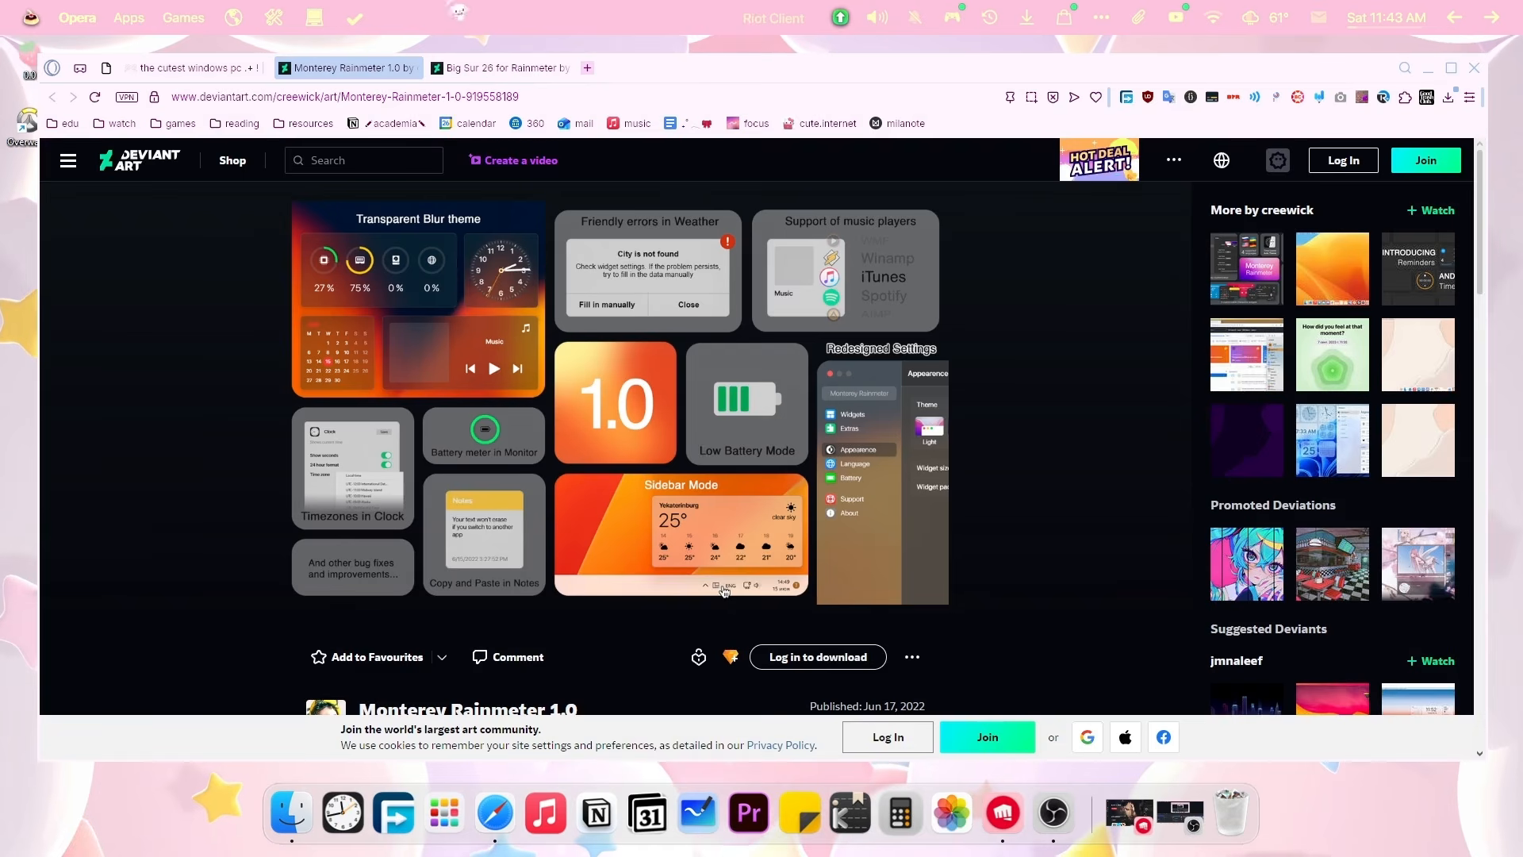
{"action": "left_click", "coordinate": [182, 70]}
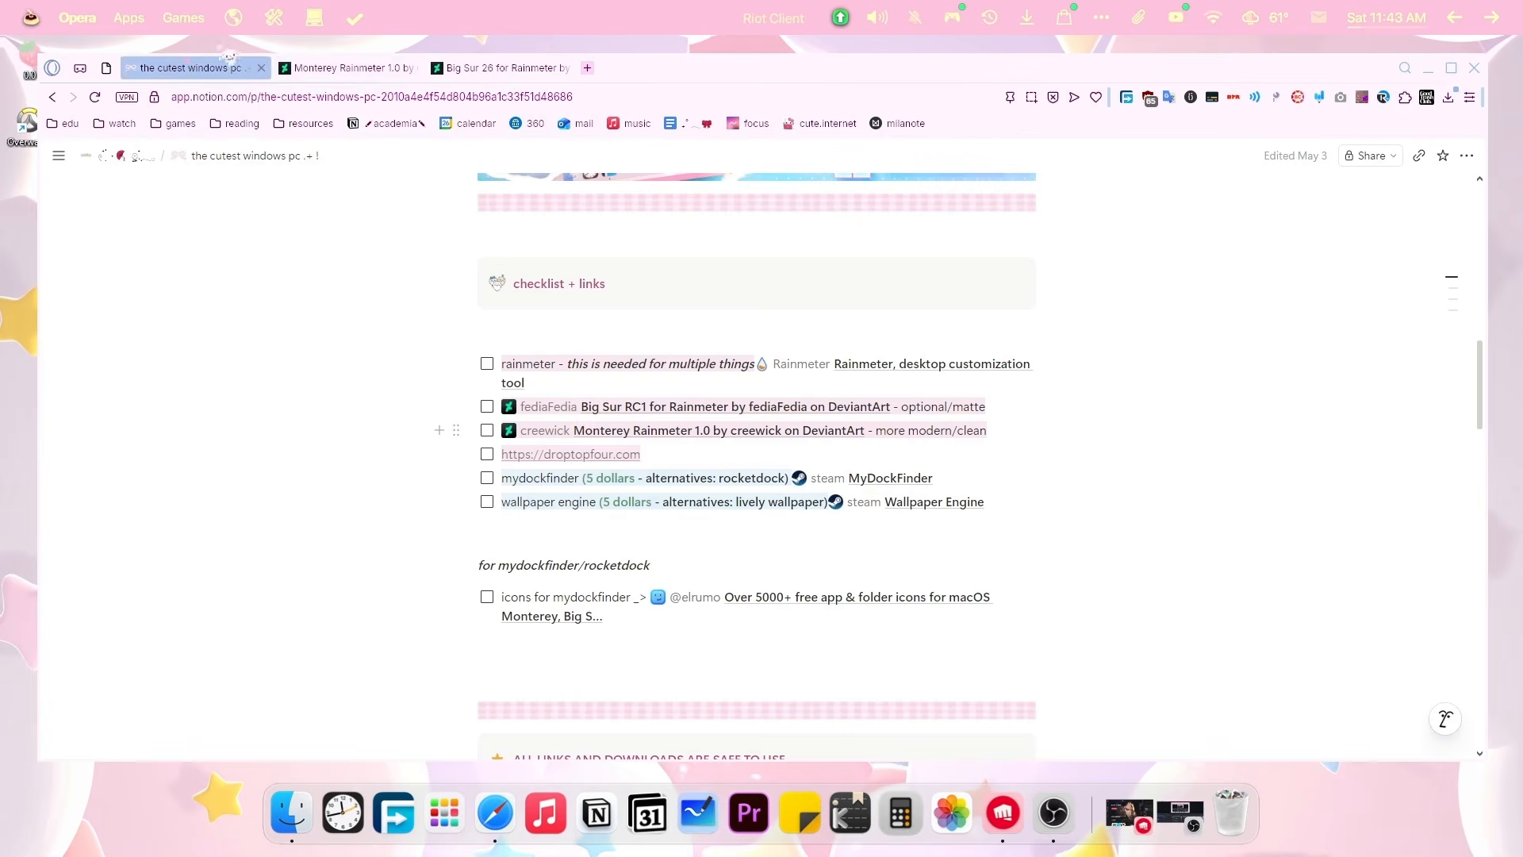
{"action": "left_click", "coordinate": [367, 76]}
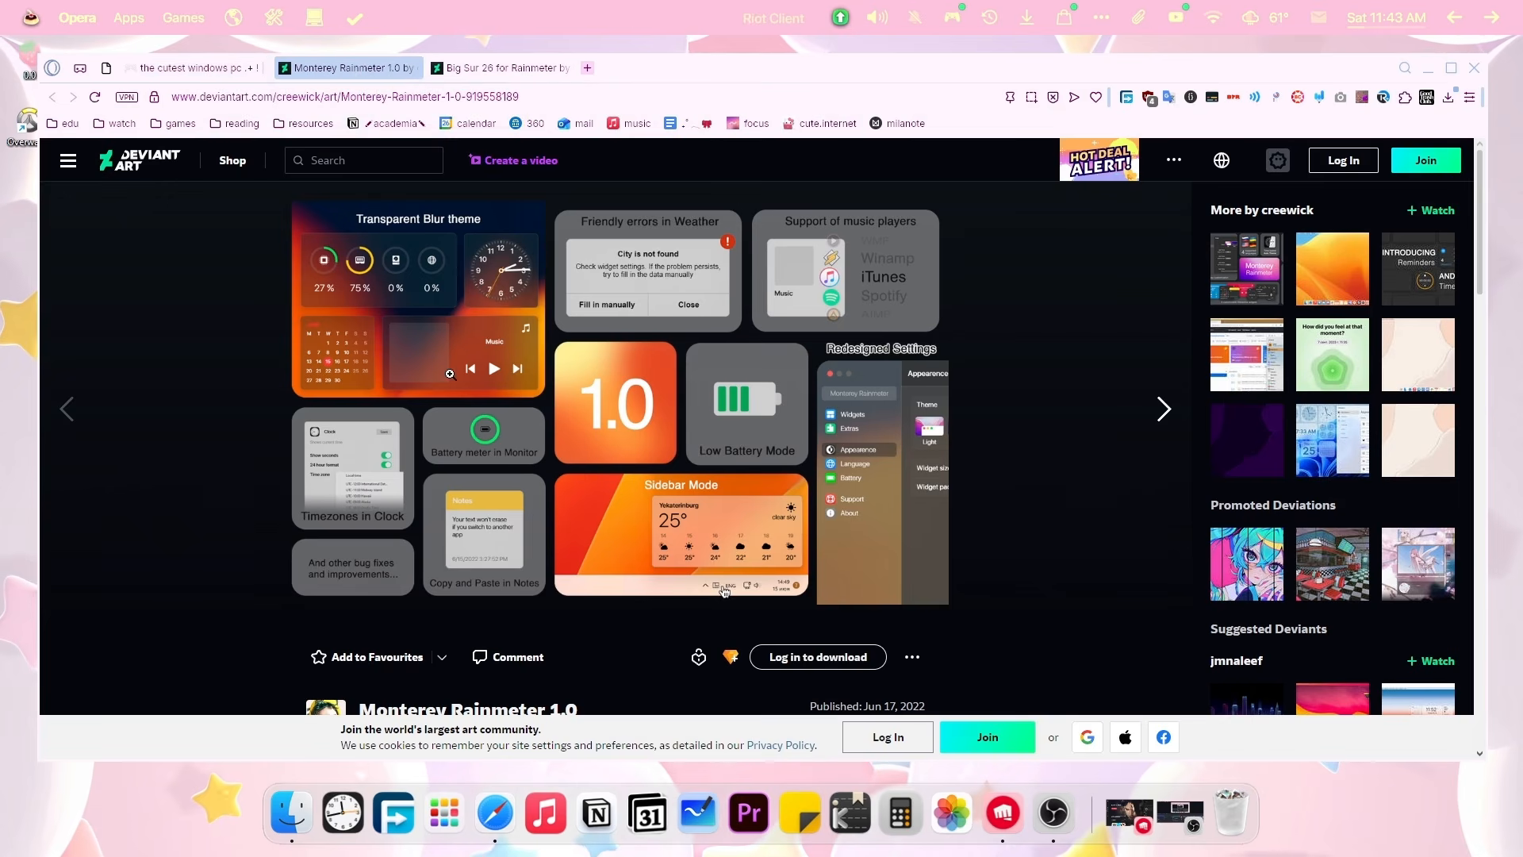
Download the free Monterey Rainmeter 1.0 .rmskin file from its DeviantArt page.
{"action": "scroll", "coordinate": [438, 322], "scroll_direction": "down", "scroll_amount": 2}
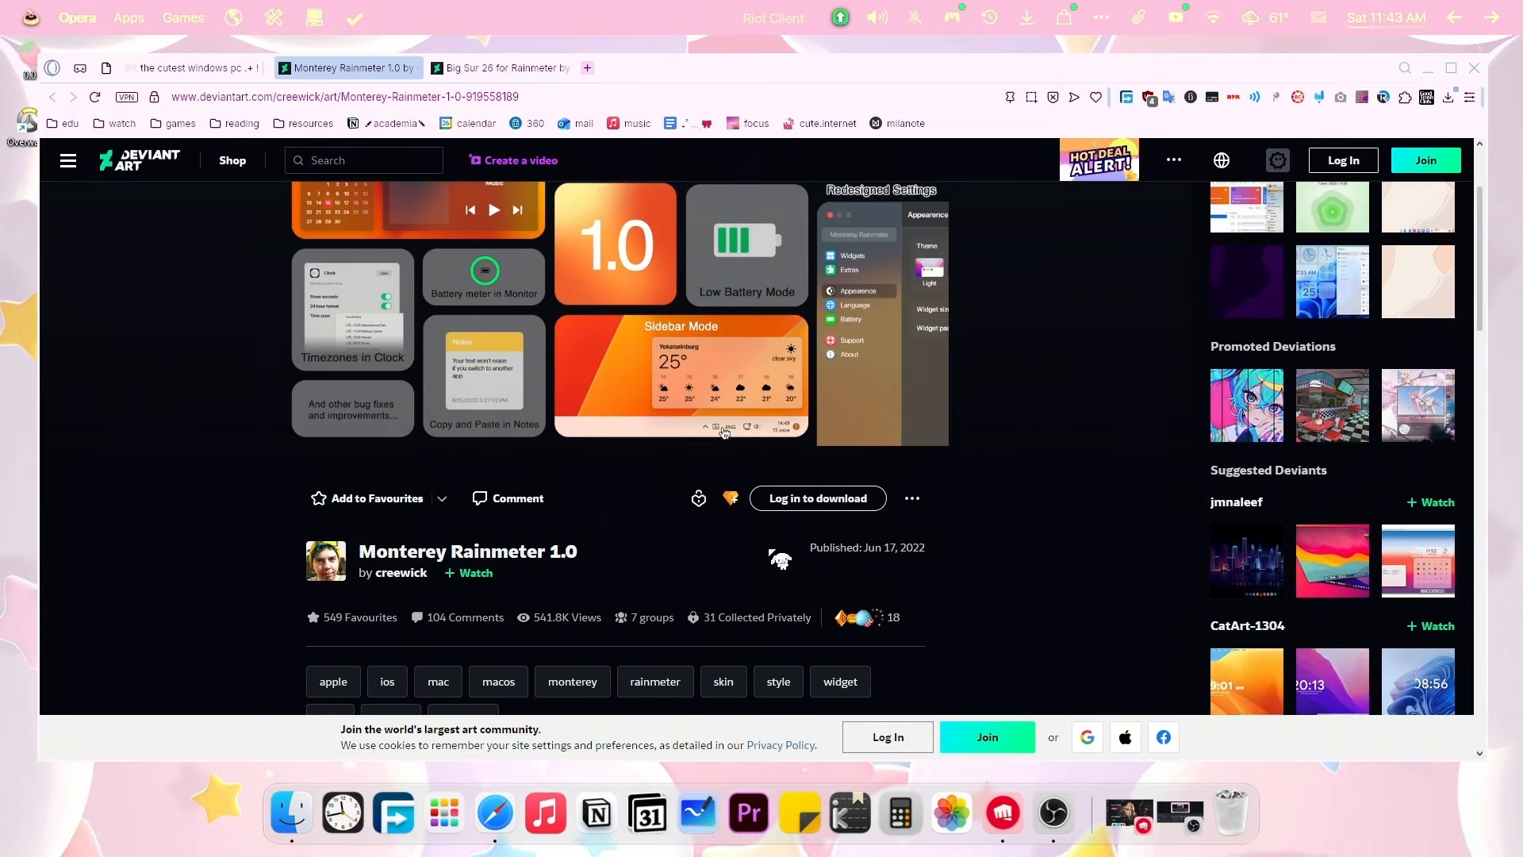
{"action": "scroll", "coordinate": [780, 560], "scroll_direction": "up", "scroll_amount": 1}
{"action": "scroll", "coordinate": [905, 367], "scroll_direction": "down", "scroll_amount": 9}
{"action": "scroll", "coordinate": [920, 427], "scroll_direction": "up", "scroll_amount": 10}
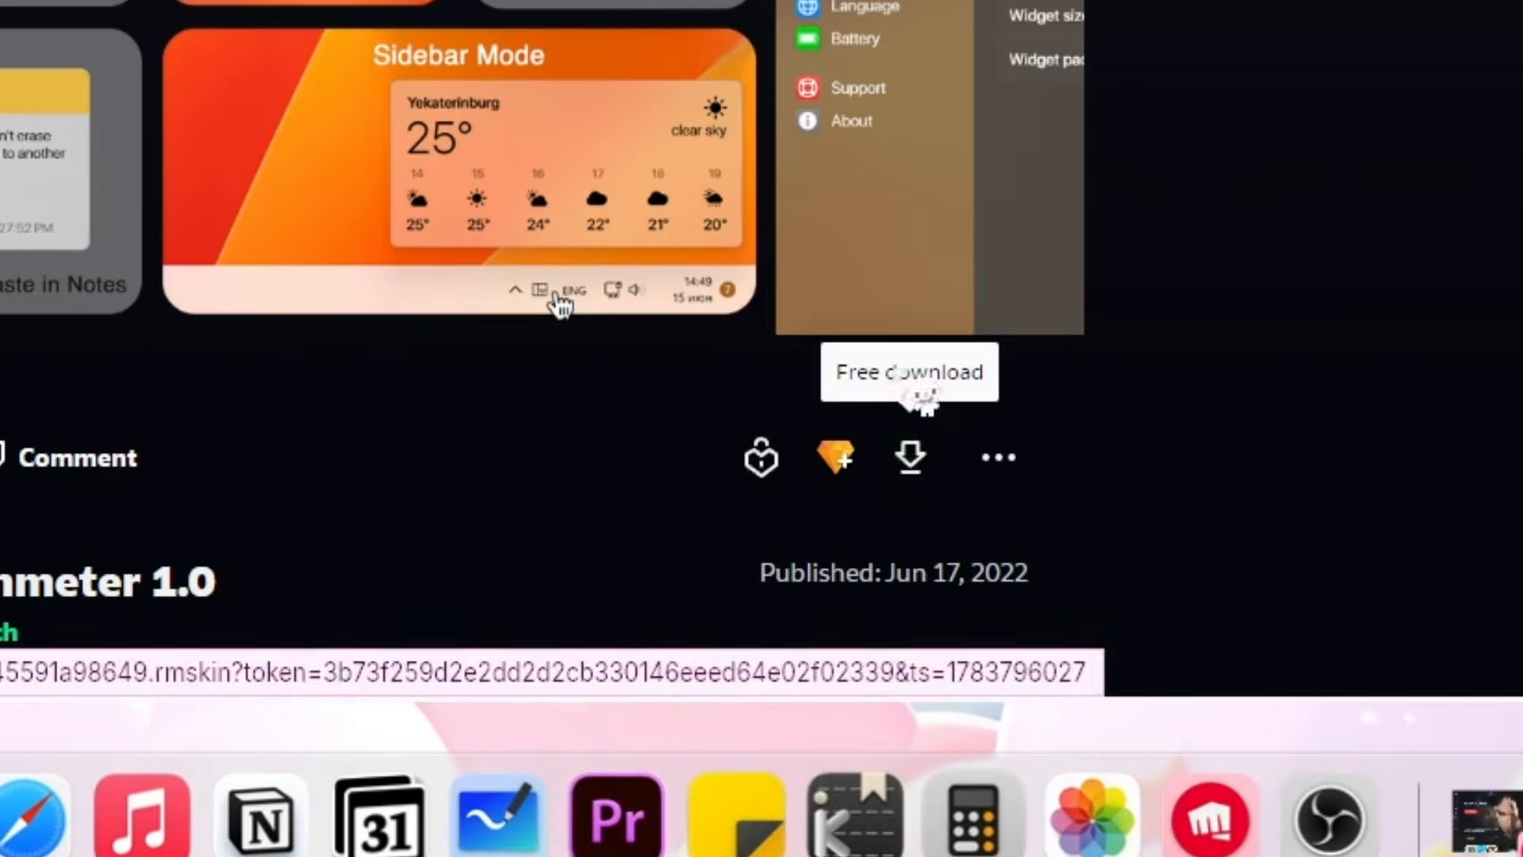
{"action": "scroll", "coordinate": [876, 633], "scroll_direction": "down", "scroll_amount": 2}
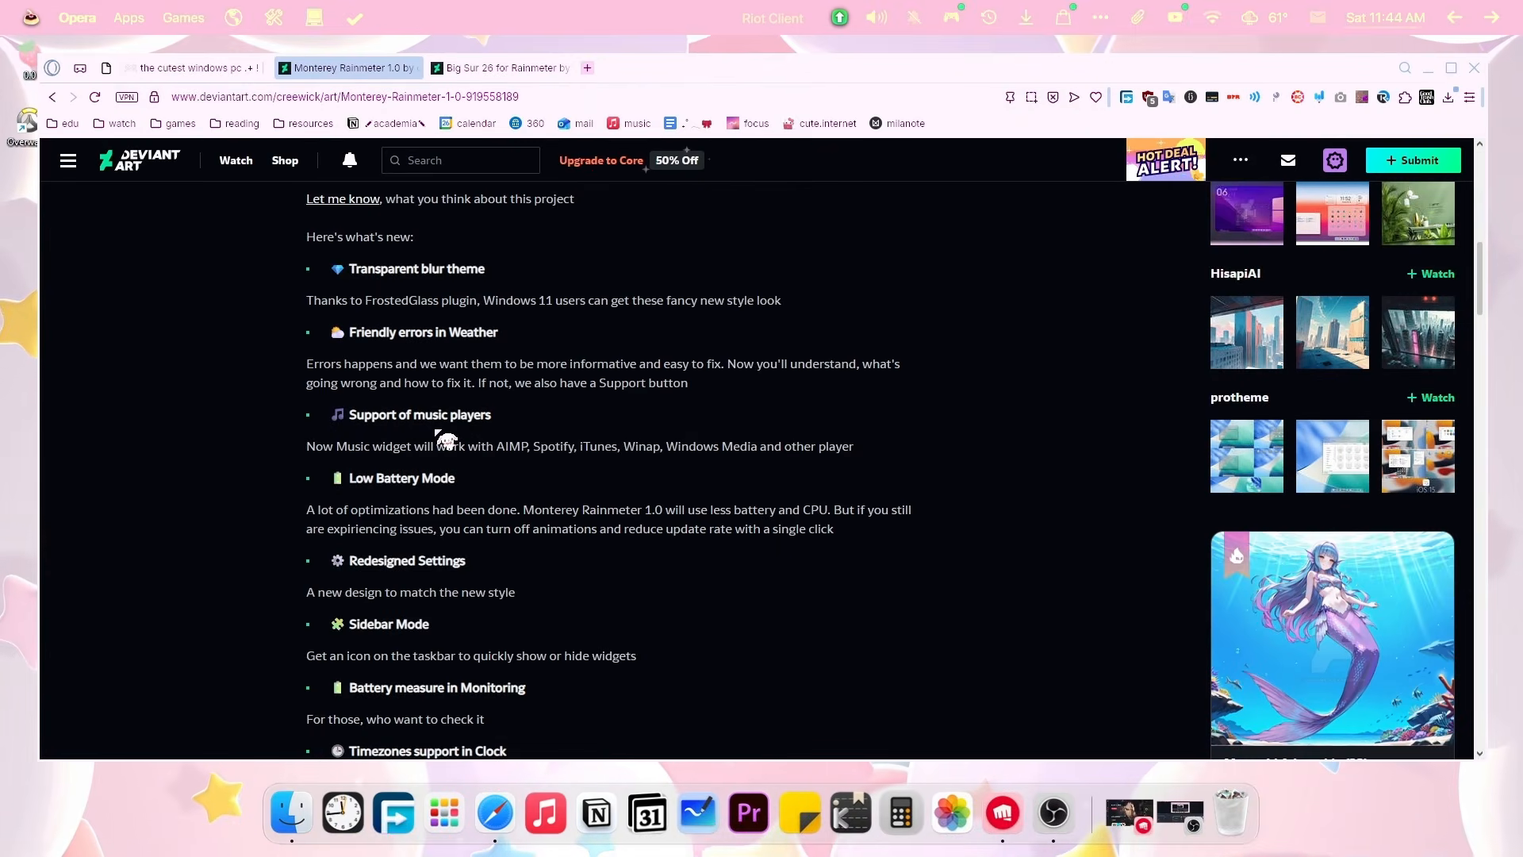
{"action": "scroll", "coordinate": [447, 441], "scroll_direction": "down", "scroll_amount": 3}
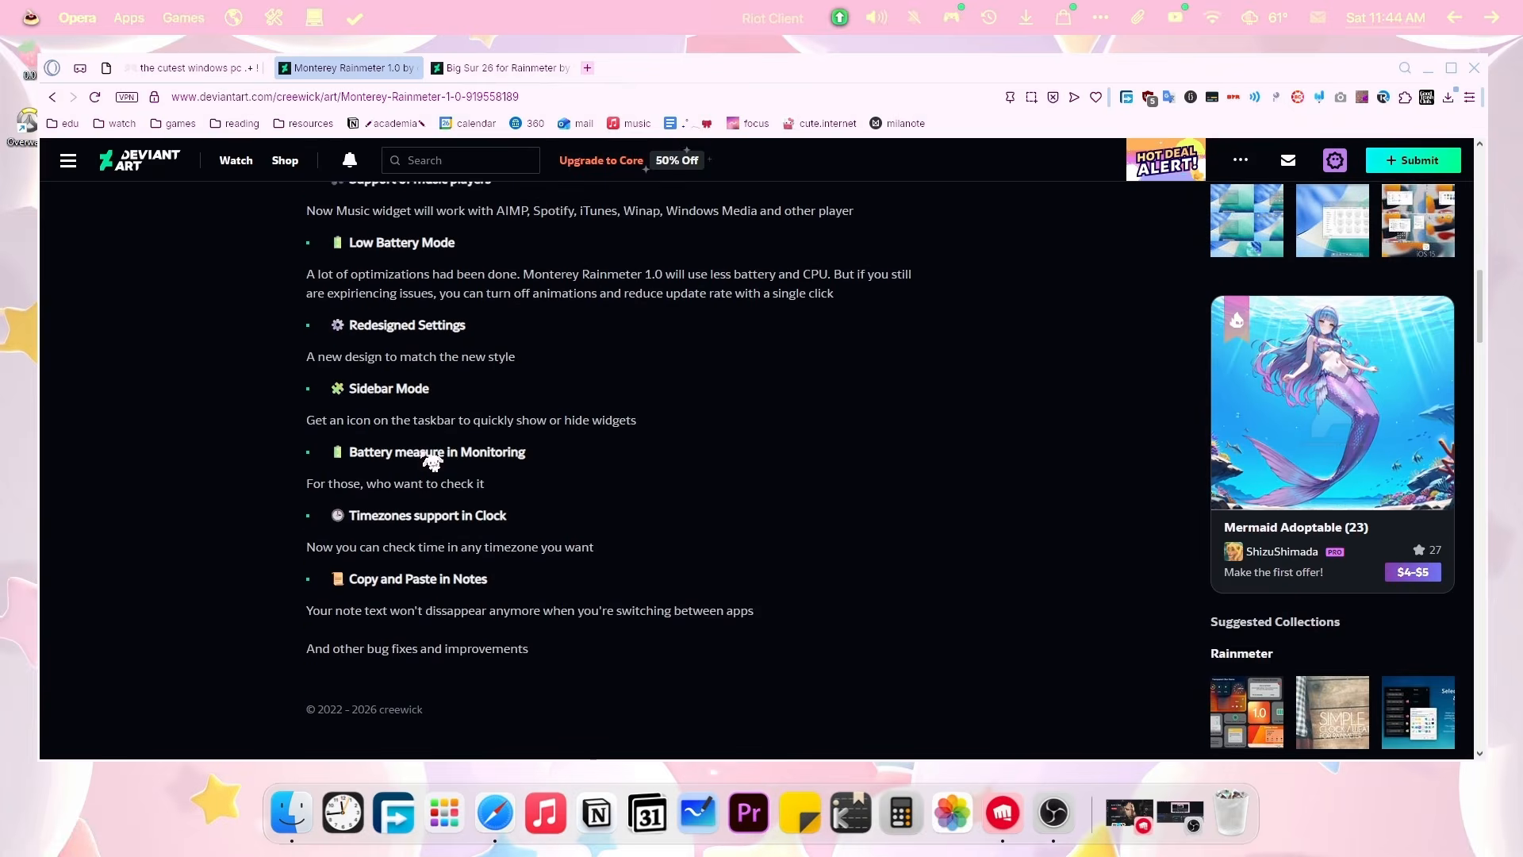
{"action": "scroll", "coordinate": [901, 317], "scroll_direction": "up", "scroll_amount": 10}
{"action": "scroll", "coordinate": [894, 663], "scroll_direction": "up", "scroll_amount": 1}
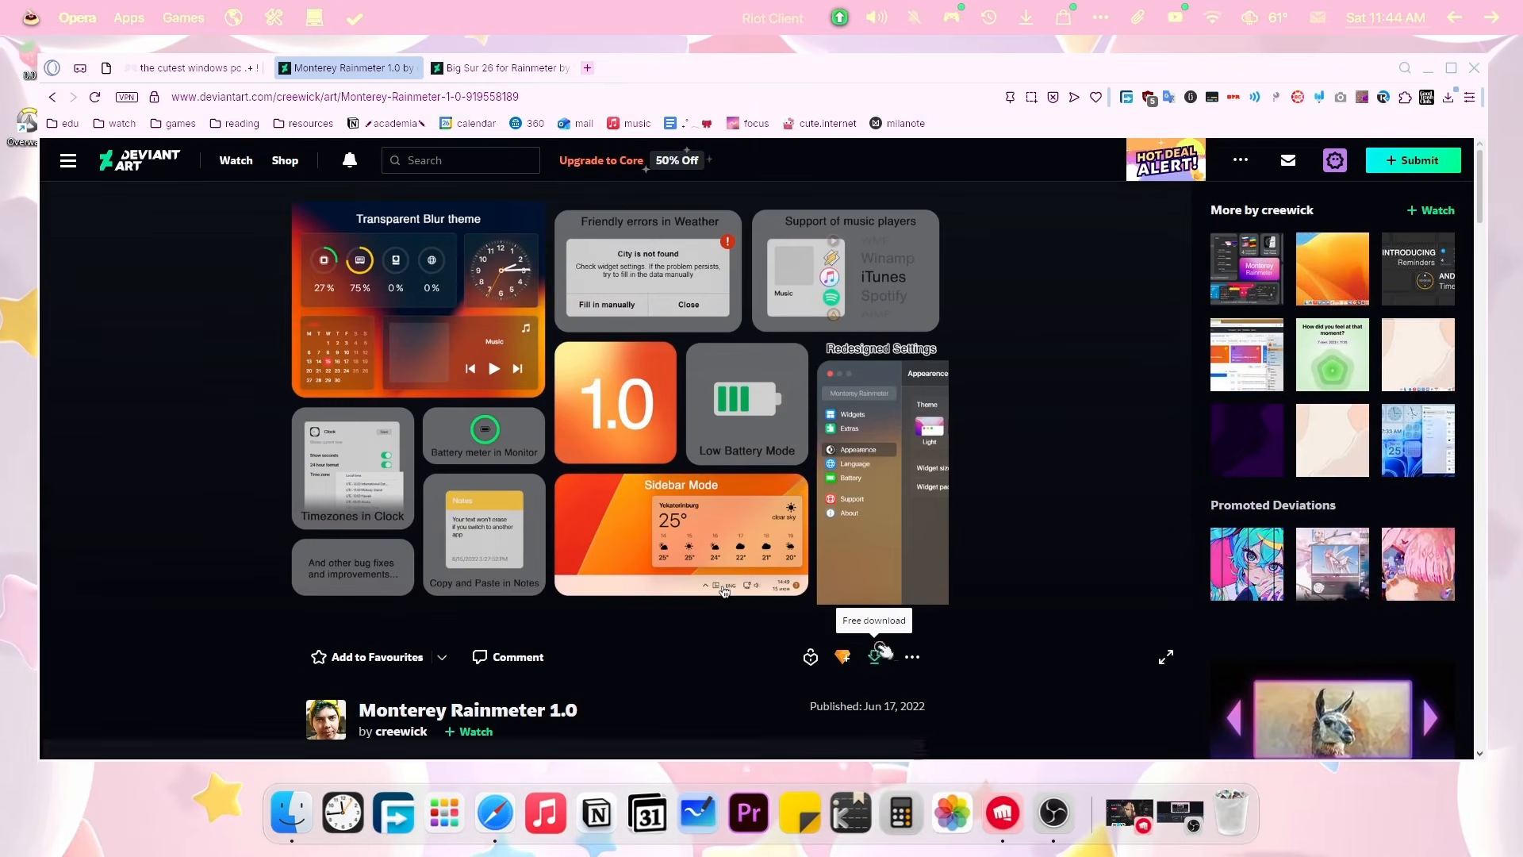
{"action": "left_click", "coordinate": [874, 656]}
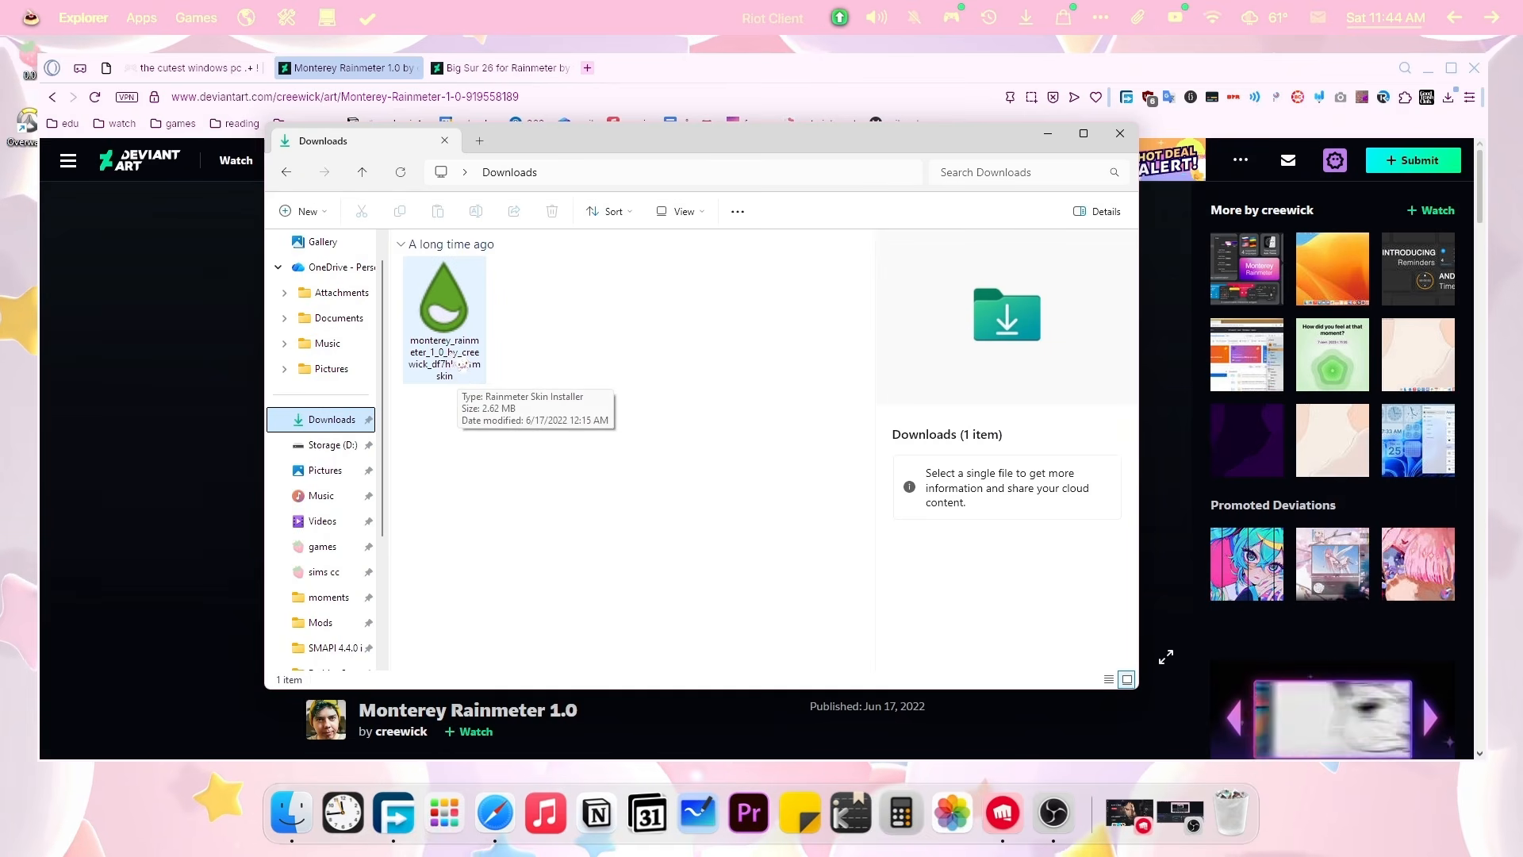
Open the Monterey Rainmeter 1.0 .rmskin in the Skin Installer and review its included components.
{"action": "double_click", "coordinate": [474, 326]}
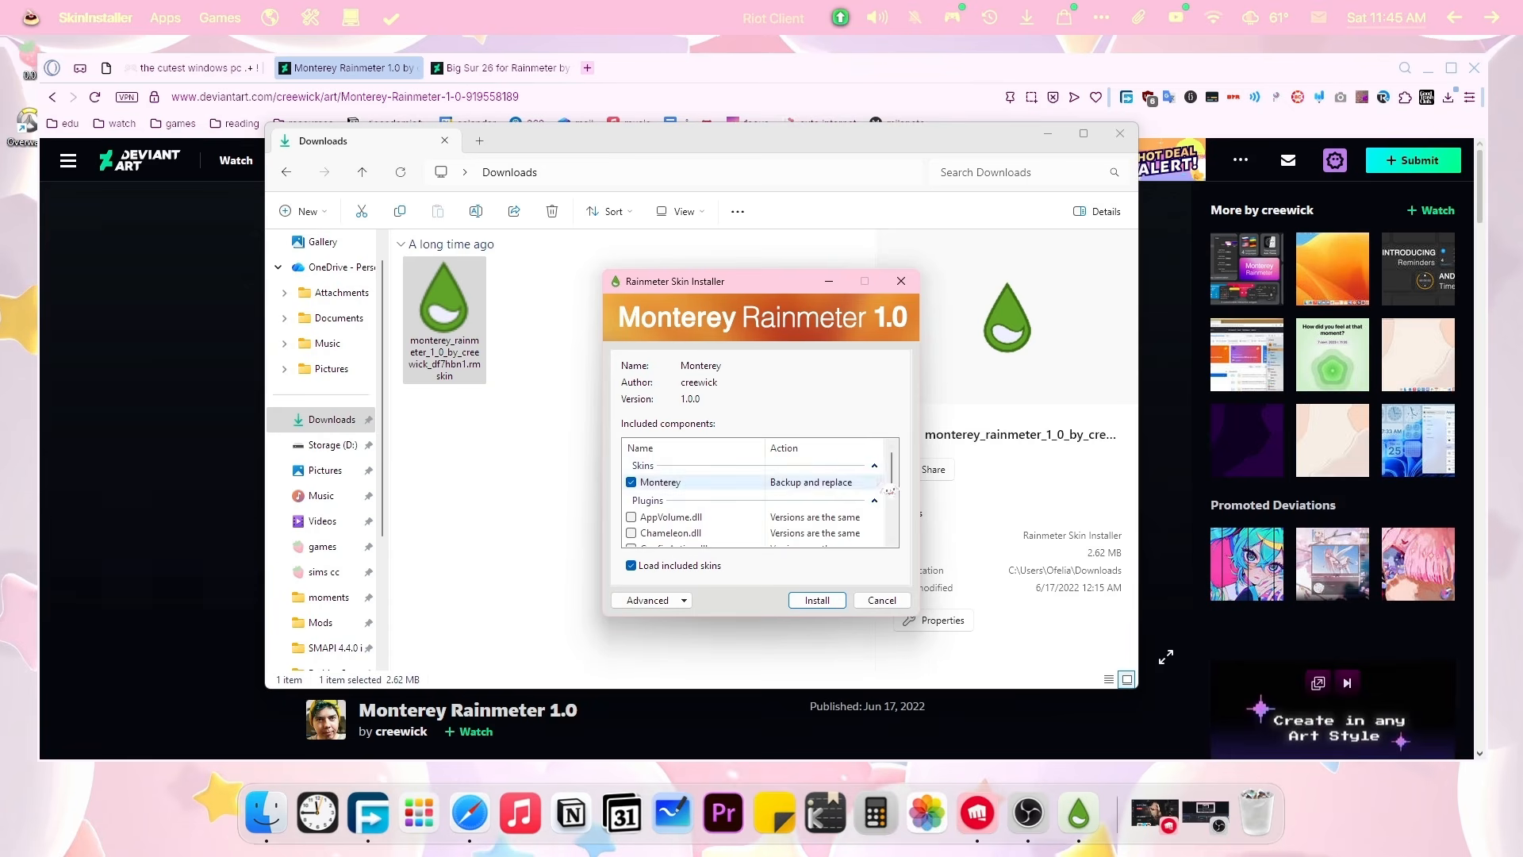
{"action": "scroll", "coordinate": [883, 494], "scroll_direction": "down", "scroll_amount": 3}
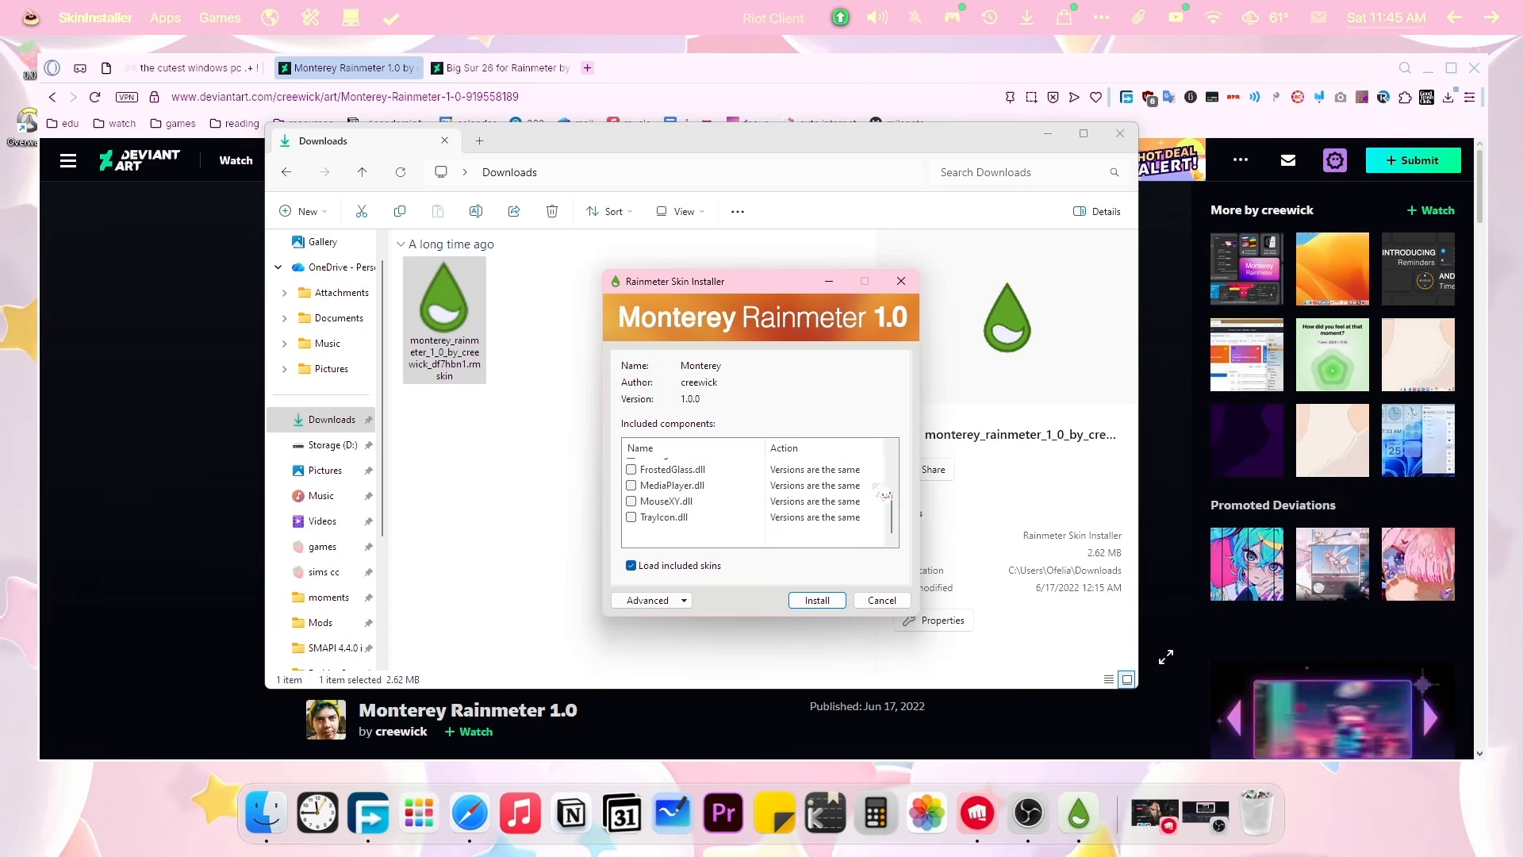
{"action": "scroll", "coordinate": [879, 496], "scroll_direction": "up", "scroll_amount": 2}
{"action": "scroll", "coordinate": [672, 507], "scroll_direction": "down", "scroll_amount": 2}
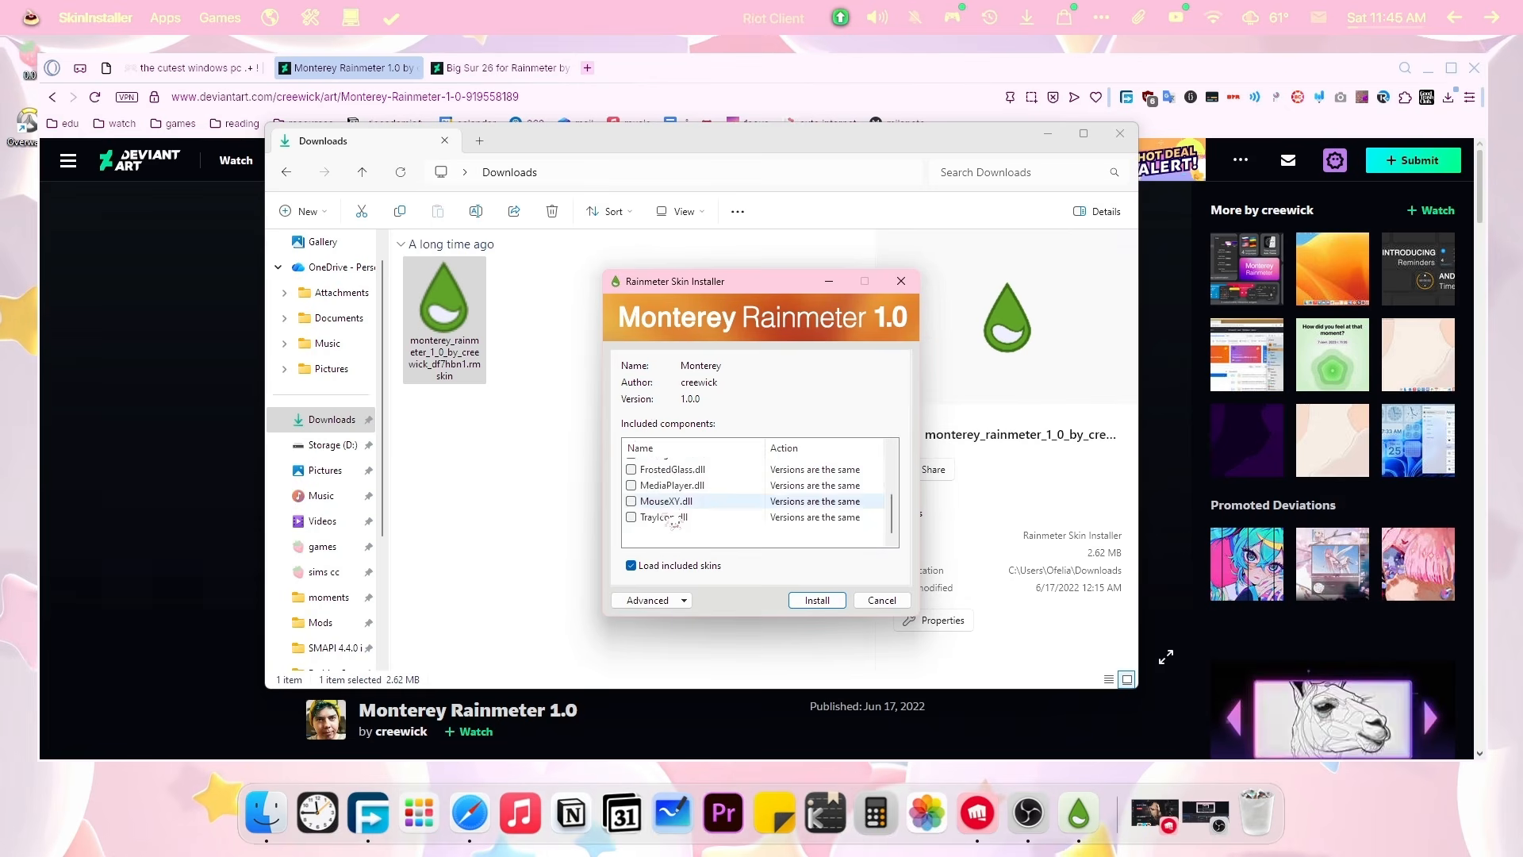
{"action": "scroll", "coordinate": [670, 506], "scroll_direction": "up", "scroll_amount": 1}
{"action": "scroll", "coordinate": [671, 506], "scroll_direction": "up", "scroll_amount": 1}
{"action": "scroll", "coordinate": [673, 518], "scroll_direction": "down", "scroll_amount": 1}
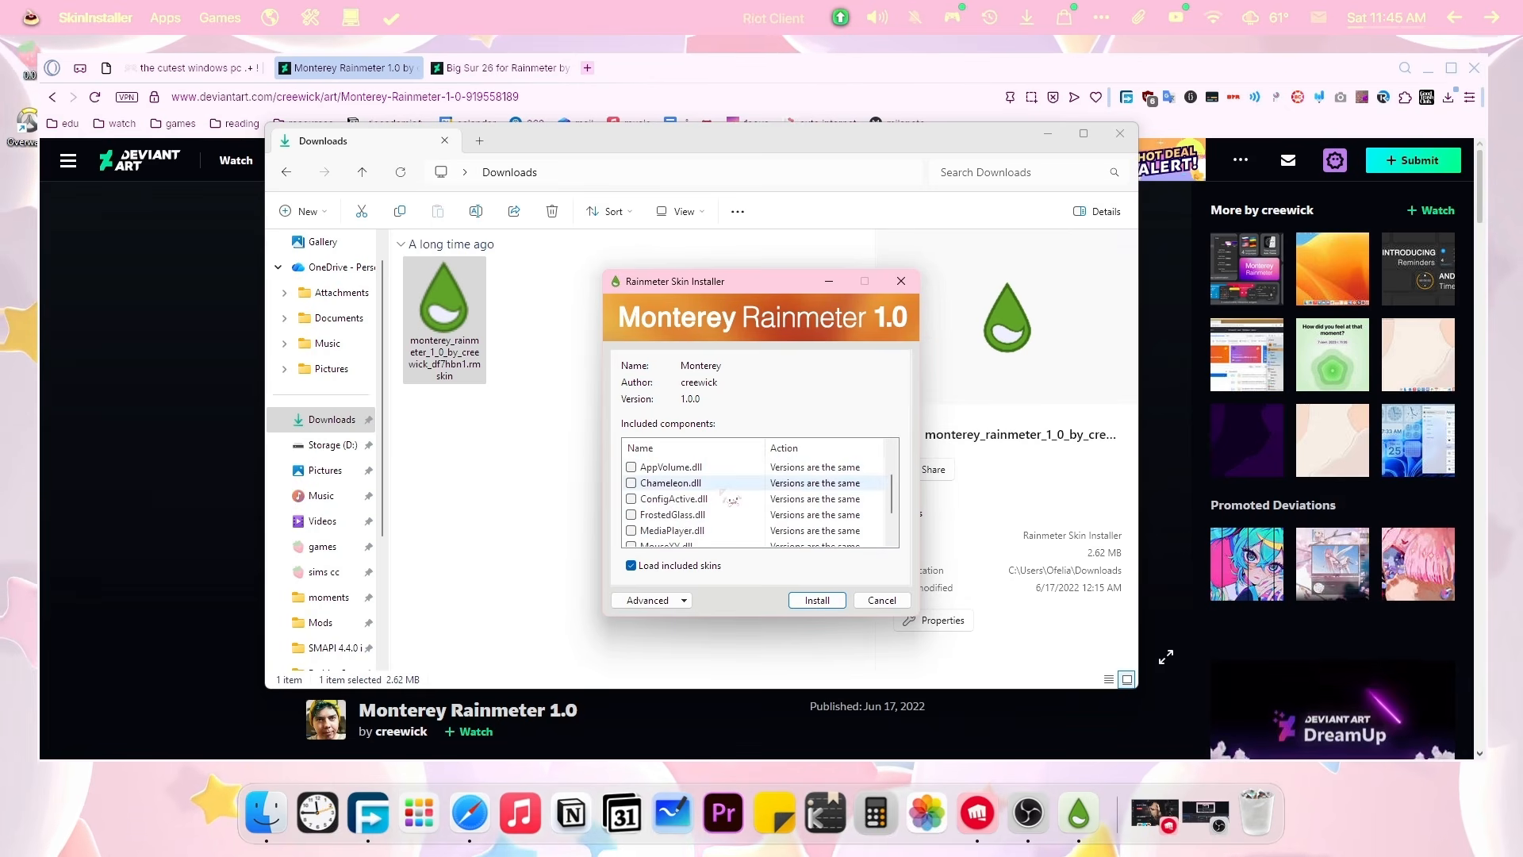
{"action": "scroll", "coordinate": [731, 499], "scroll_direction": "down", "scroll_amount": 1}
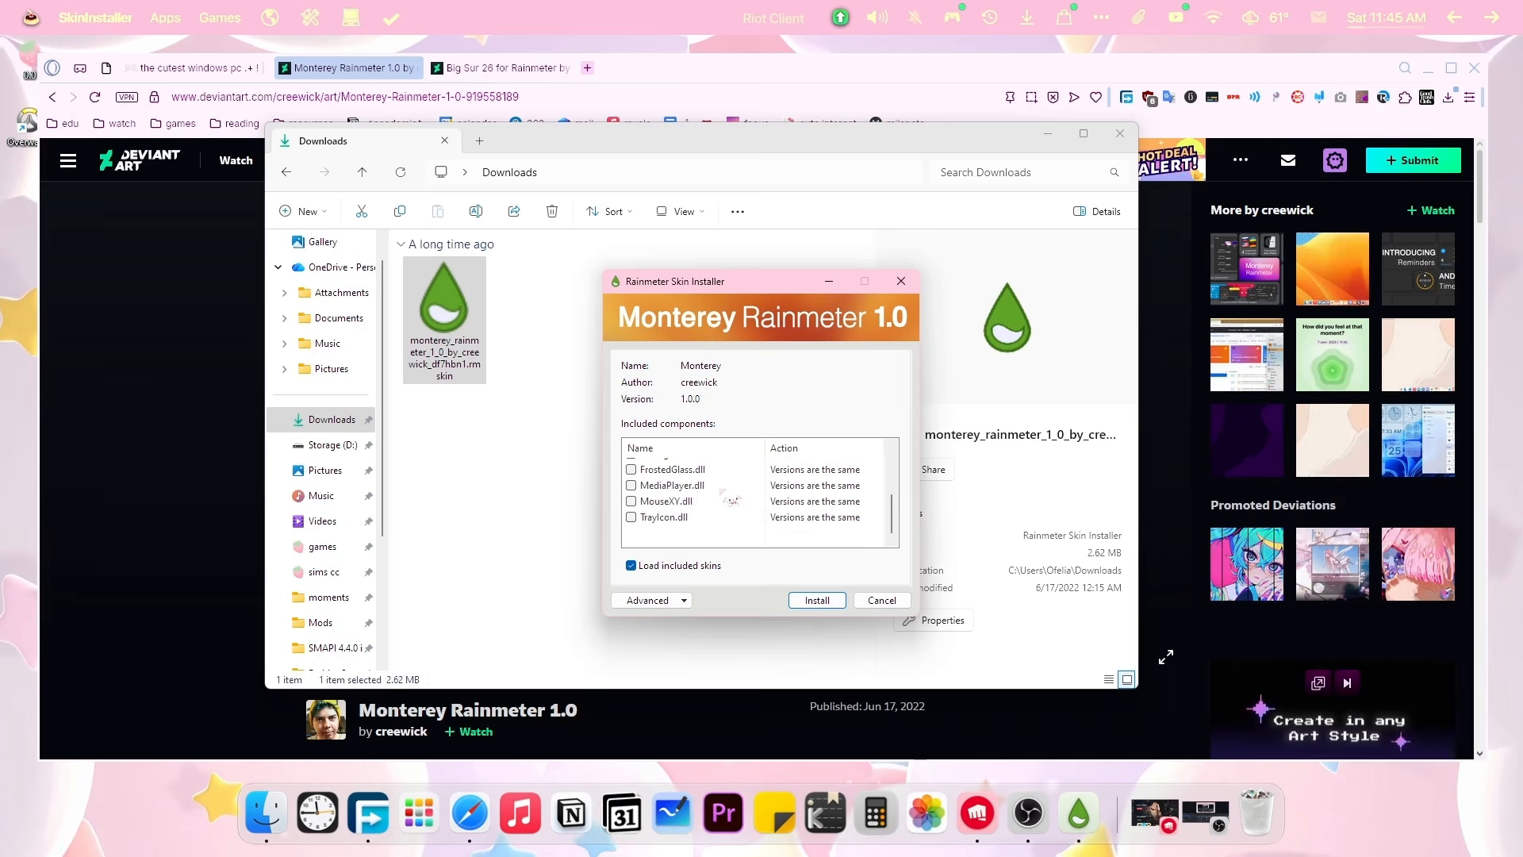
{"action": "scroll", "coordinate": [731, 499], "scroll_direction": "up", "scroll_amount": 1}
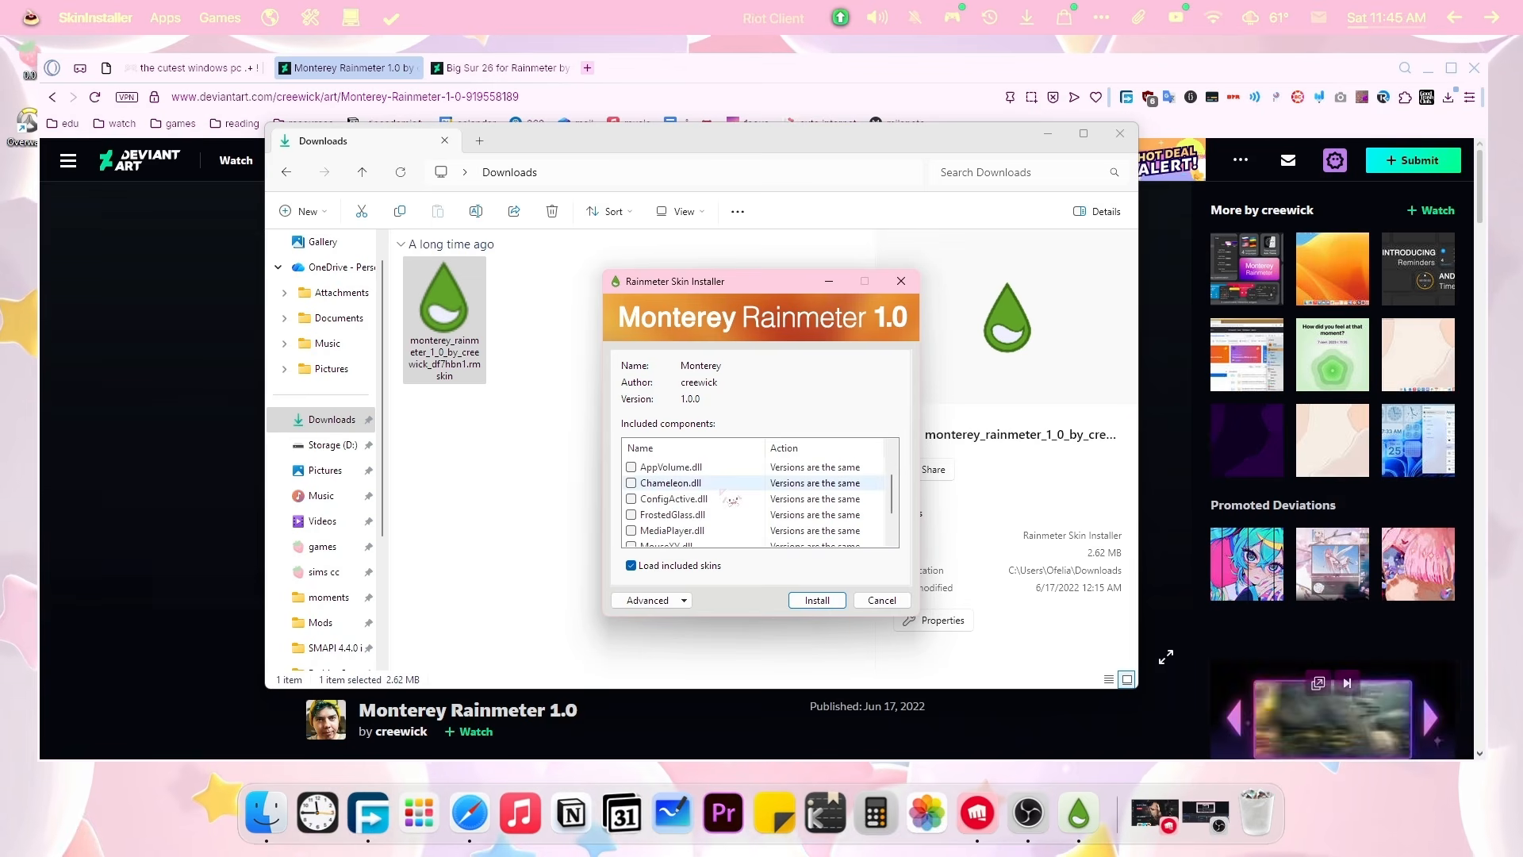
{"action": "scroll", "coordinate": [731, 499], "scroll_direction": "up", "scroll_amount": 2}
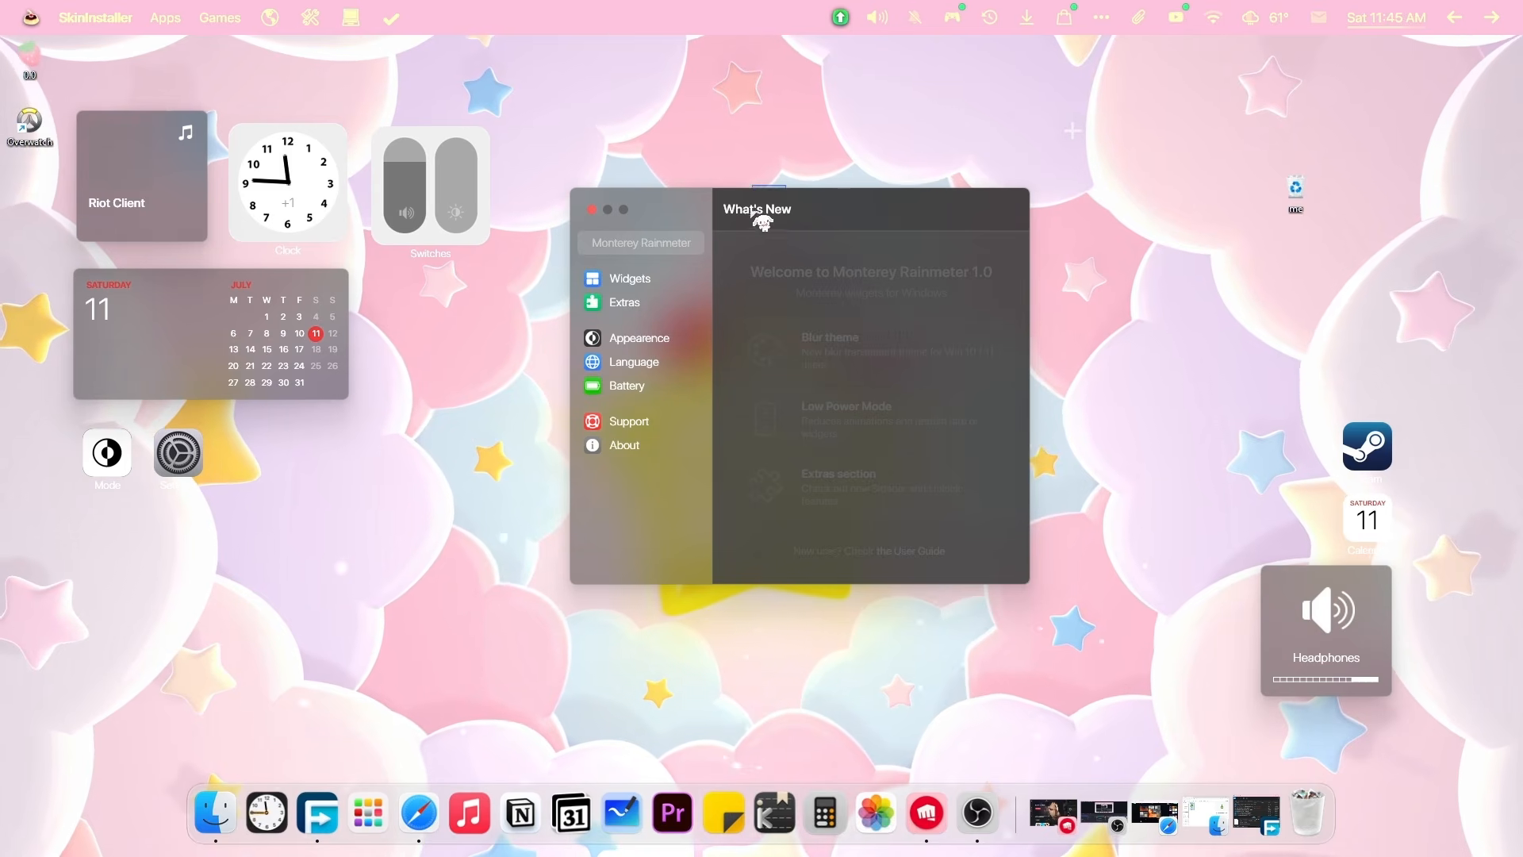
Move the welcome window lower and browse the Widgets, Appearance and Battery settings pages.
{"action": "left_click_drag", "start_coordinate": [762, 190], "coordinate": [734, 248]}
{"action": "left_click", "coordinate": [611, 334]}
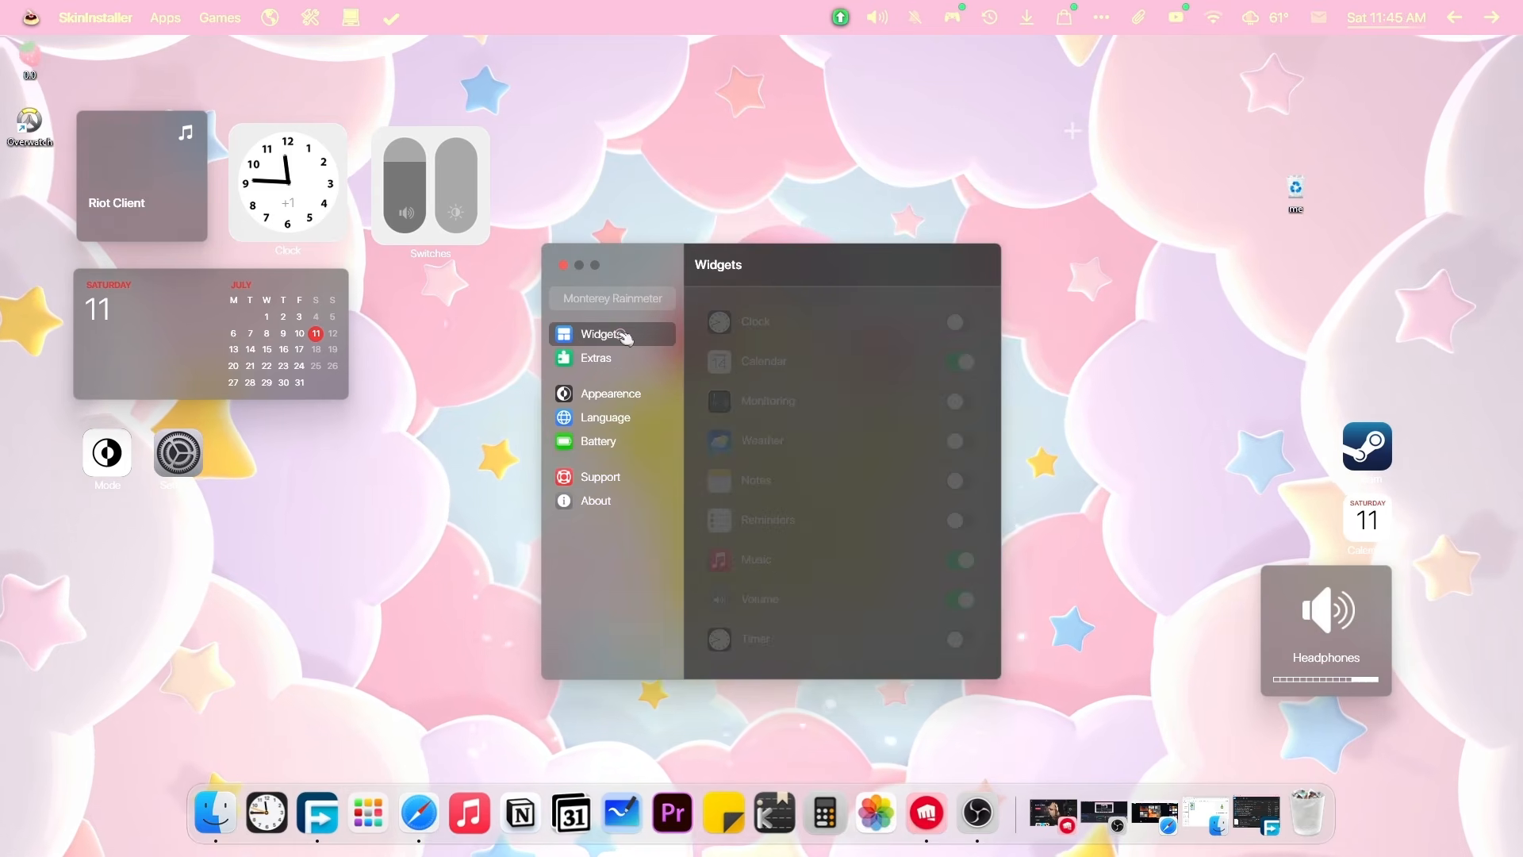
{"action": "left_click", "coordinate": [617, 364]}
{"action": "left_click", "coordinate": [593, 396]}
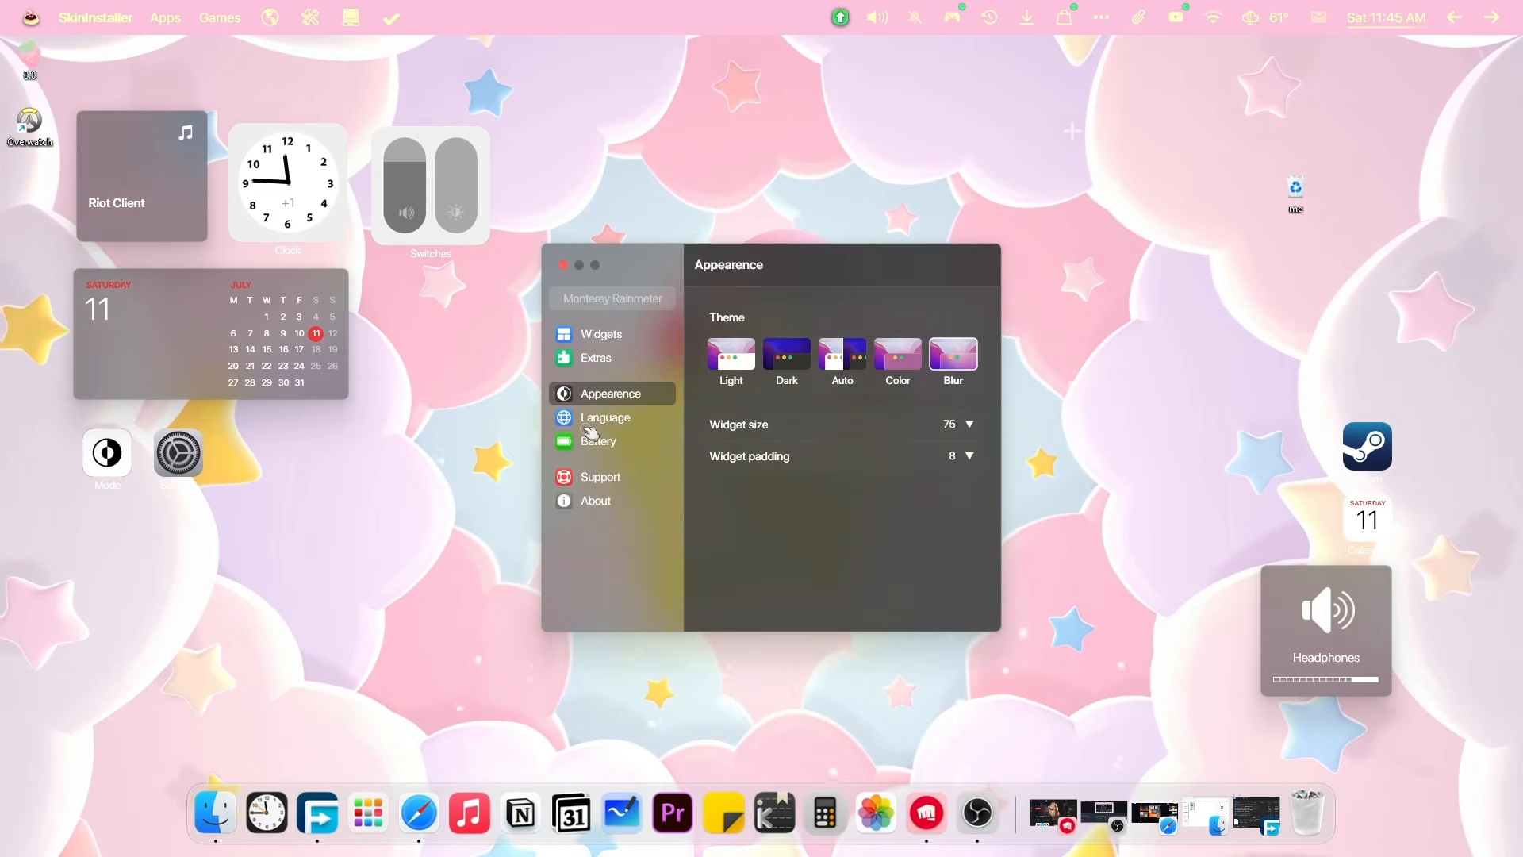
{"action": "left_click", "coordinate": [589, 420]}
{"action": "left_click", "coordinate": [589, 442]}
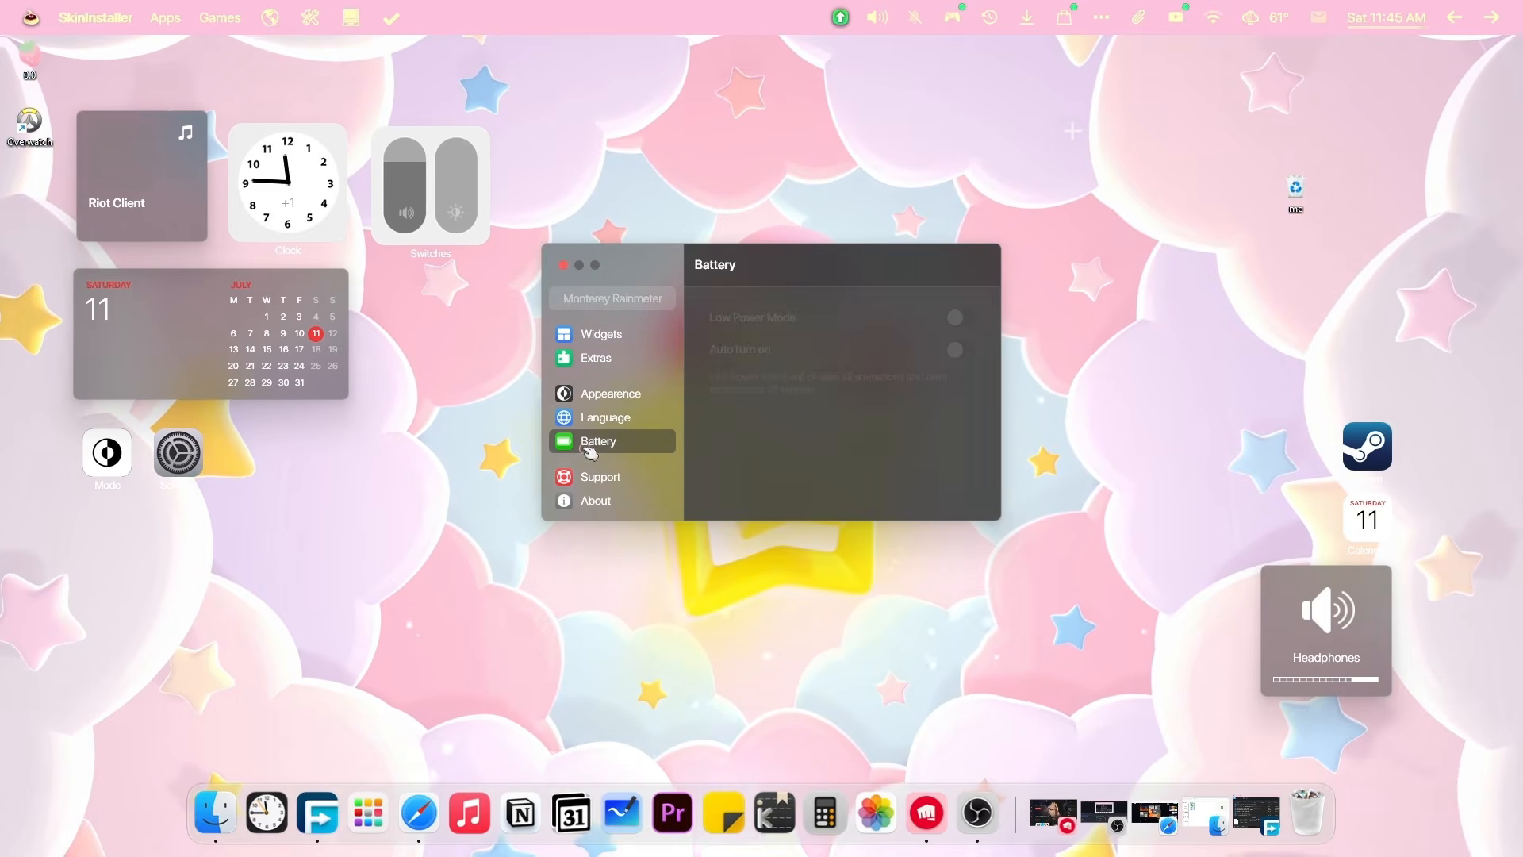
Try the Color and Blur themes, settle on Light, then close the settings window.
{"action": "left_click", "coordinate": [912, 361]}
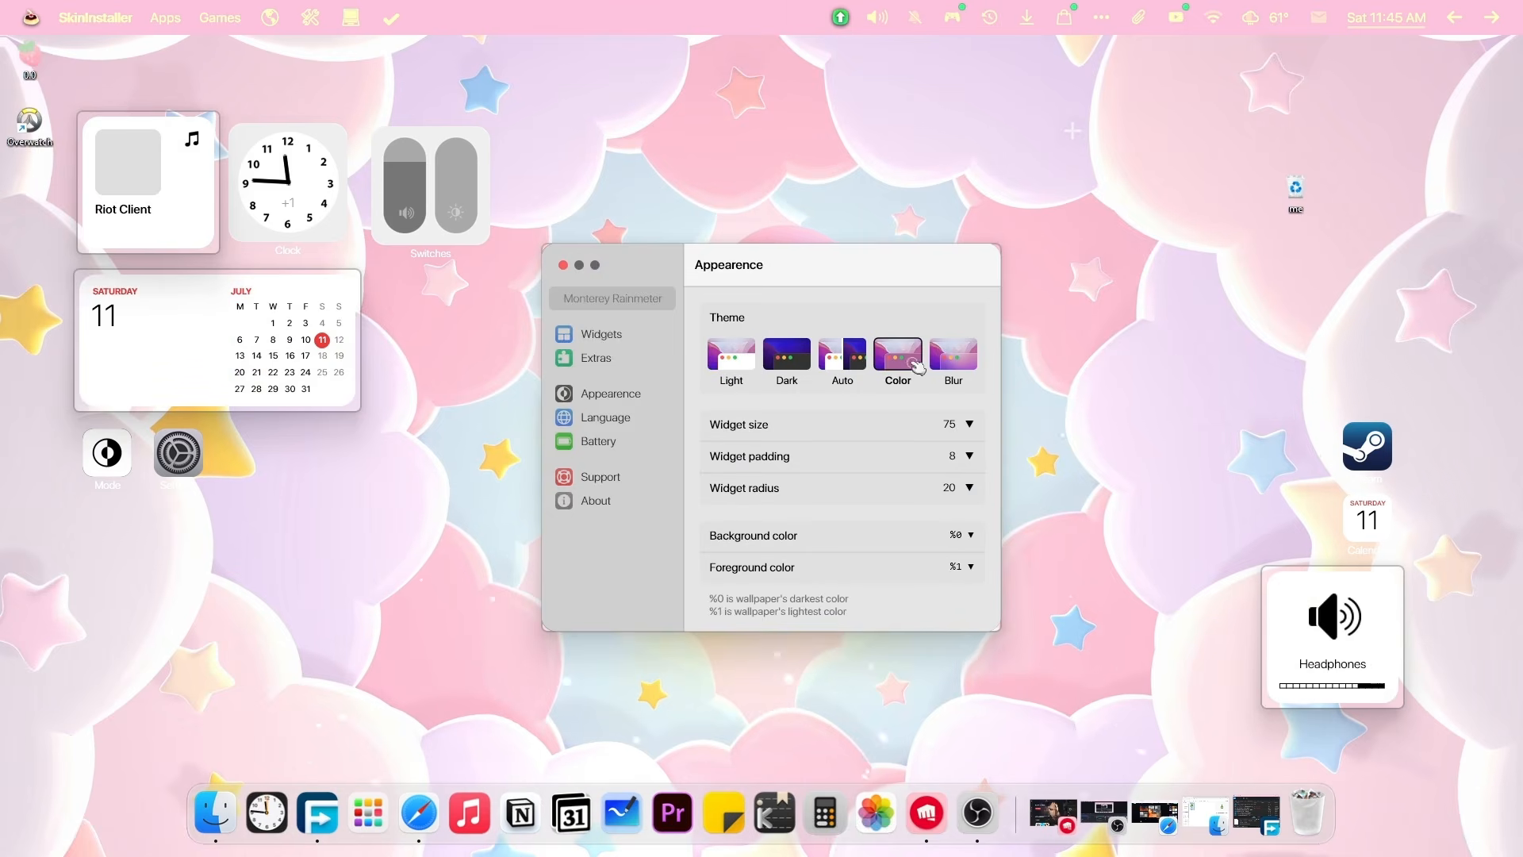
{"action": "left_click", "coordinate": [952, 356]}
{"action": "left_click", "coordinate": [740, 357]}
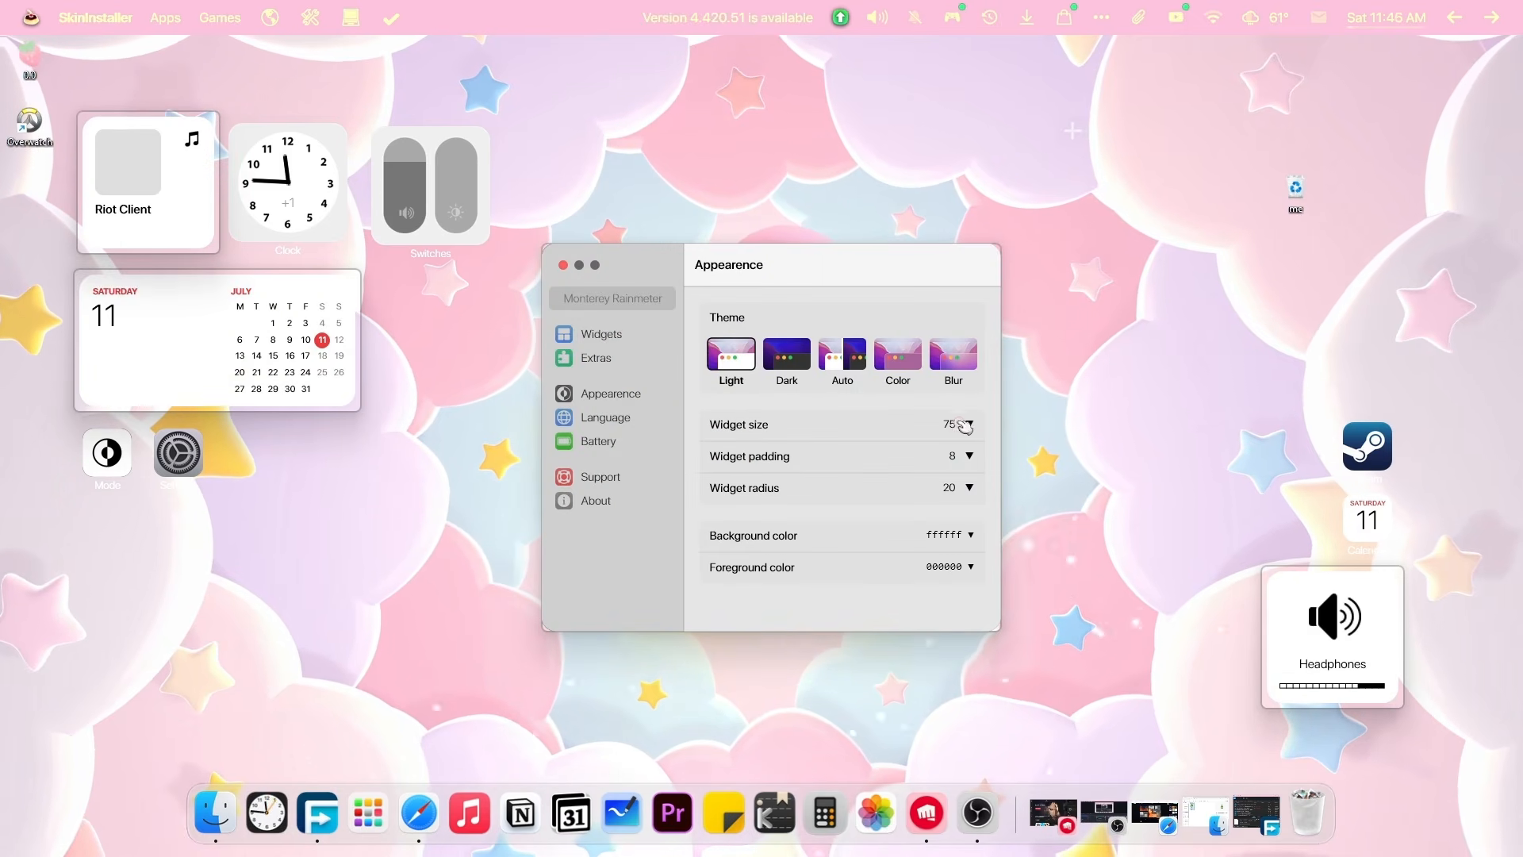
{"action": "left_click_drag", "start_coordinate": [940, 259], "coordinate": [963, 187]}
{"action": "left_click", "coordinate": [587, 192]}
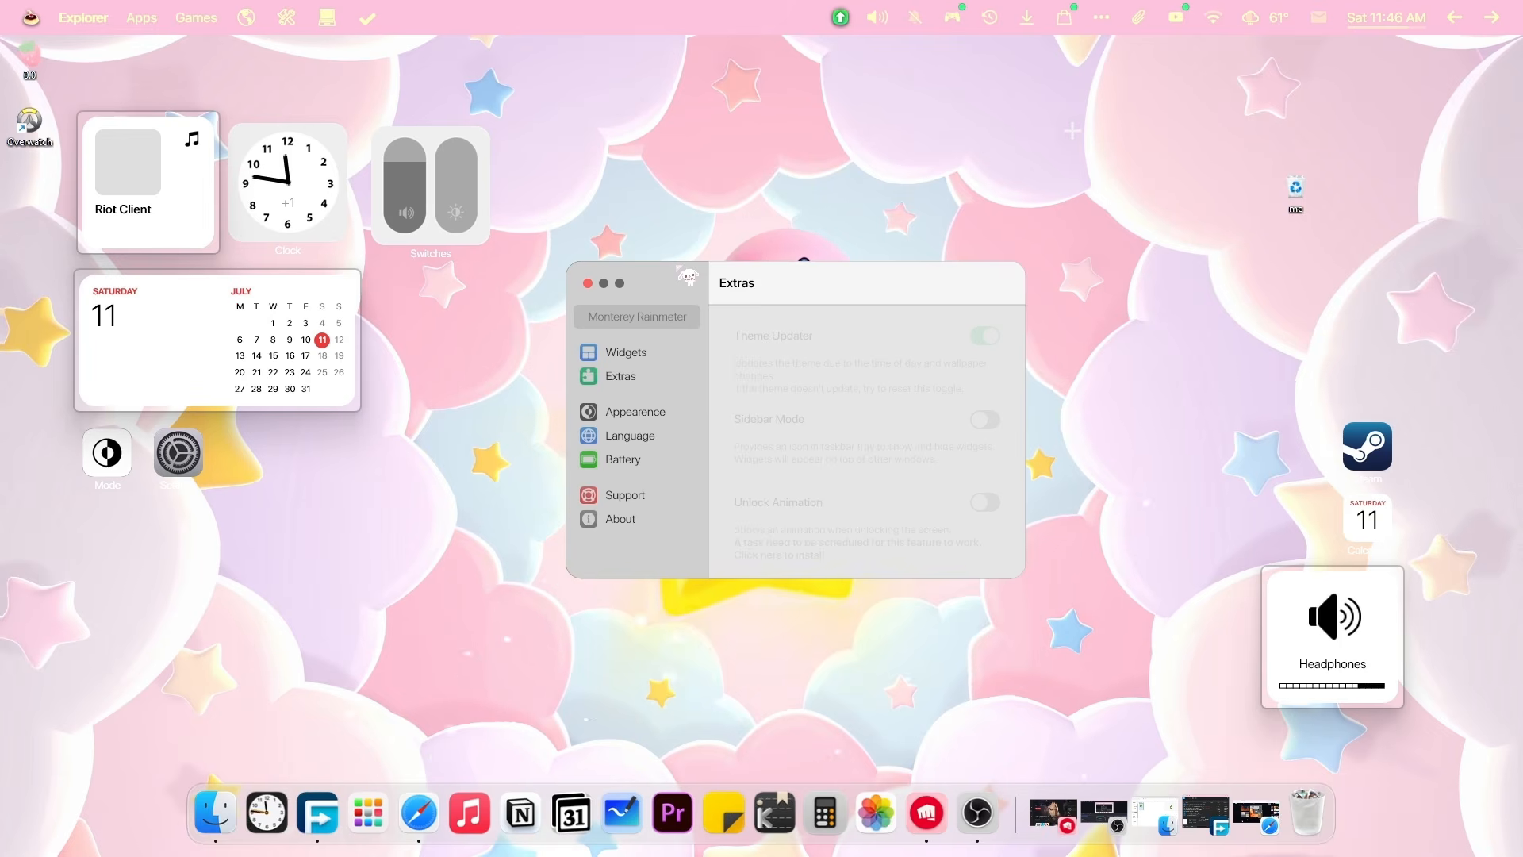
Turn on the Clock widget and remove the music and volume widgets.
{"action": "left_click", "coordinate": [696, 353]}
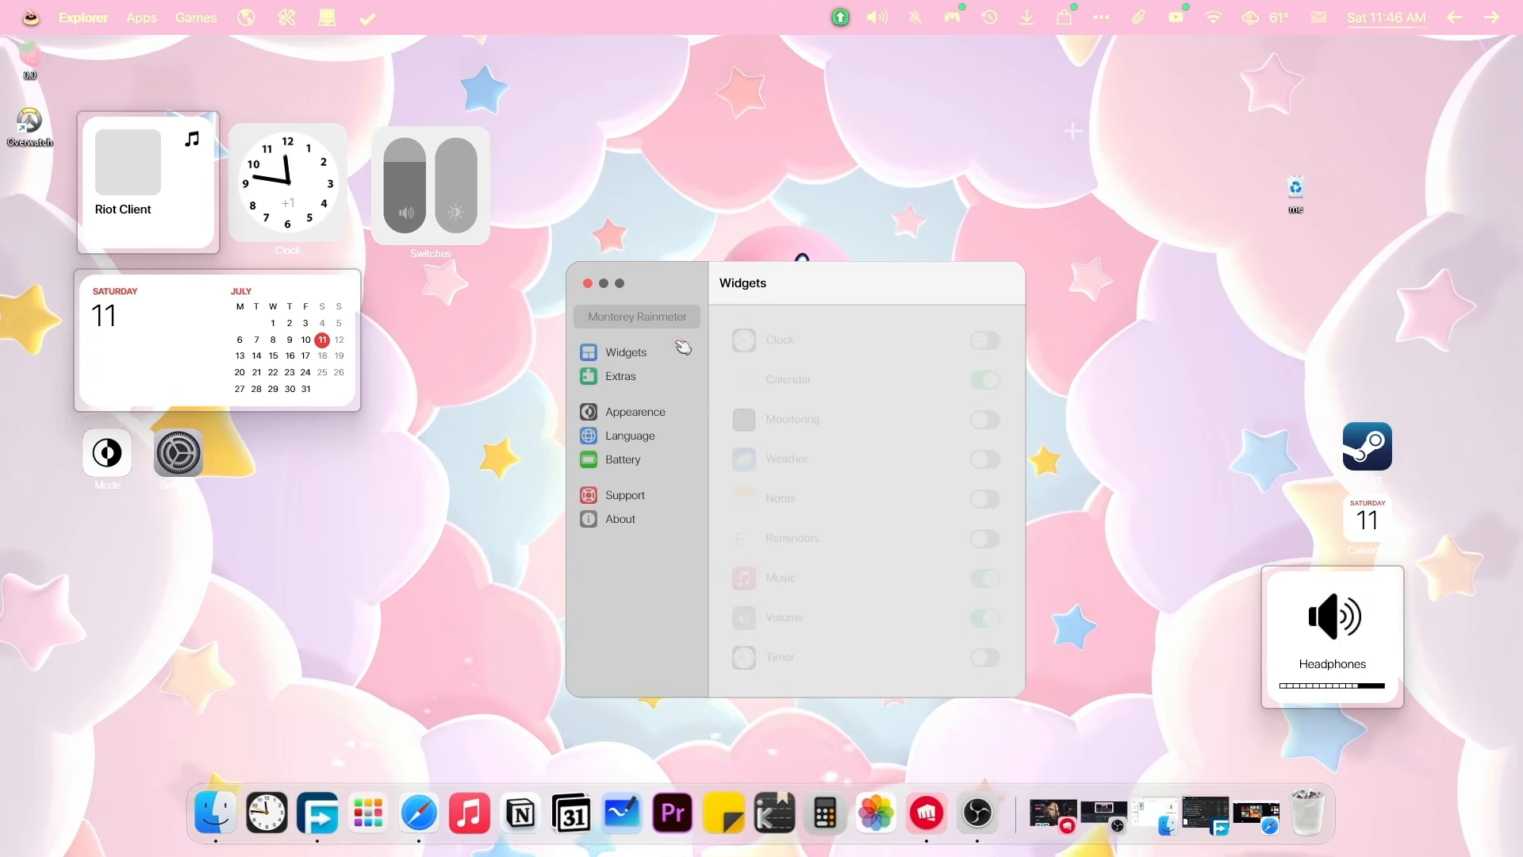
{"action": "left_click", "coordinate": [986, 342]}
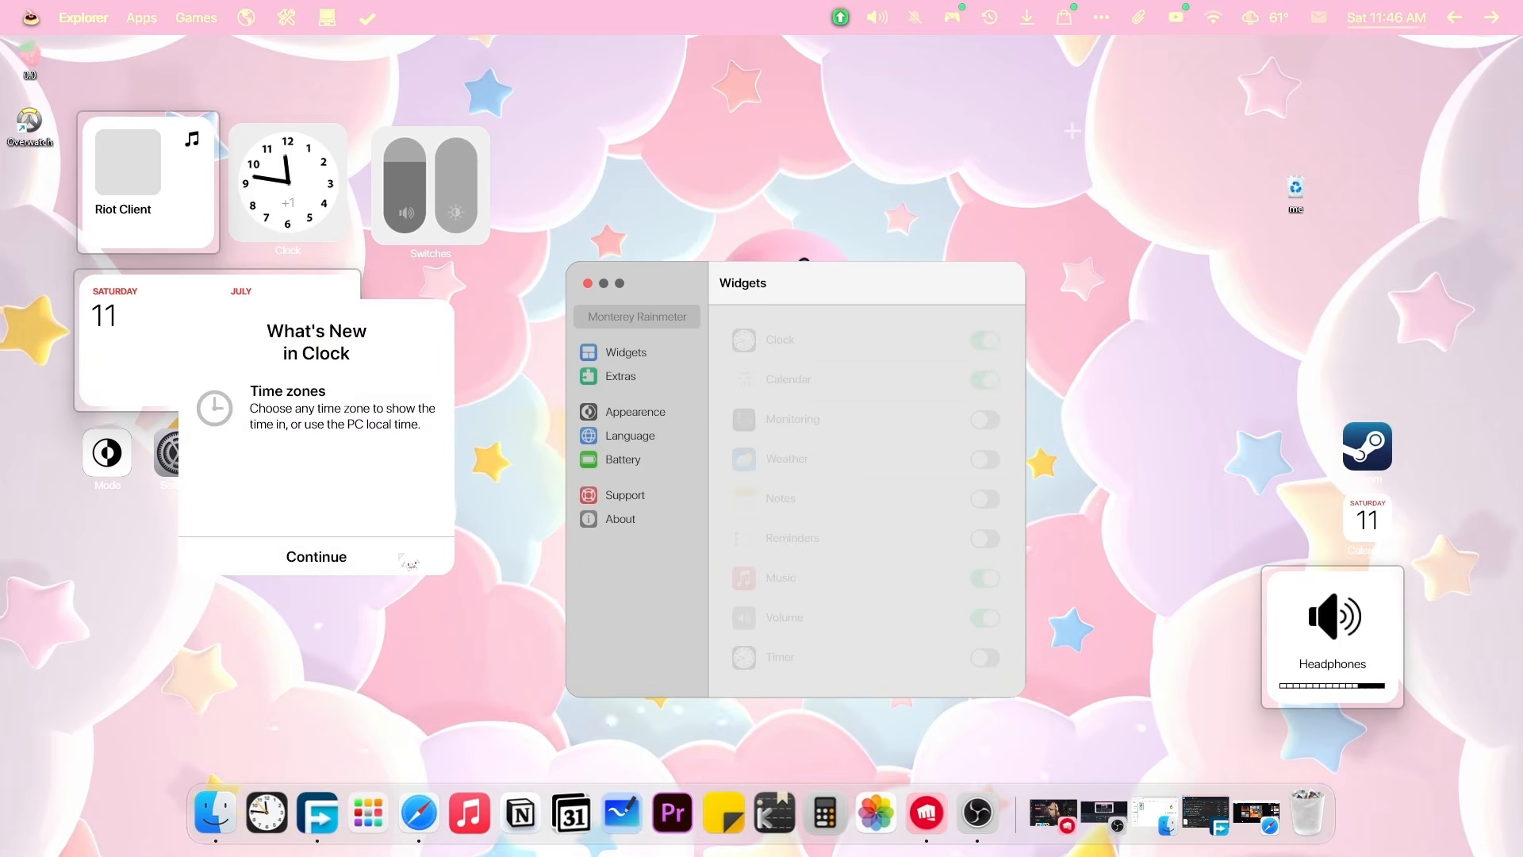
{"action": "left_click", "coordinate": [338, 564]}
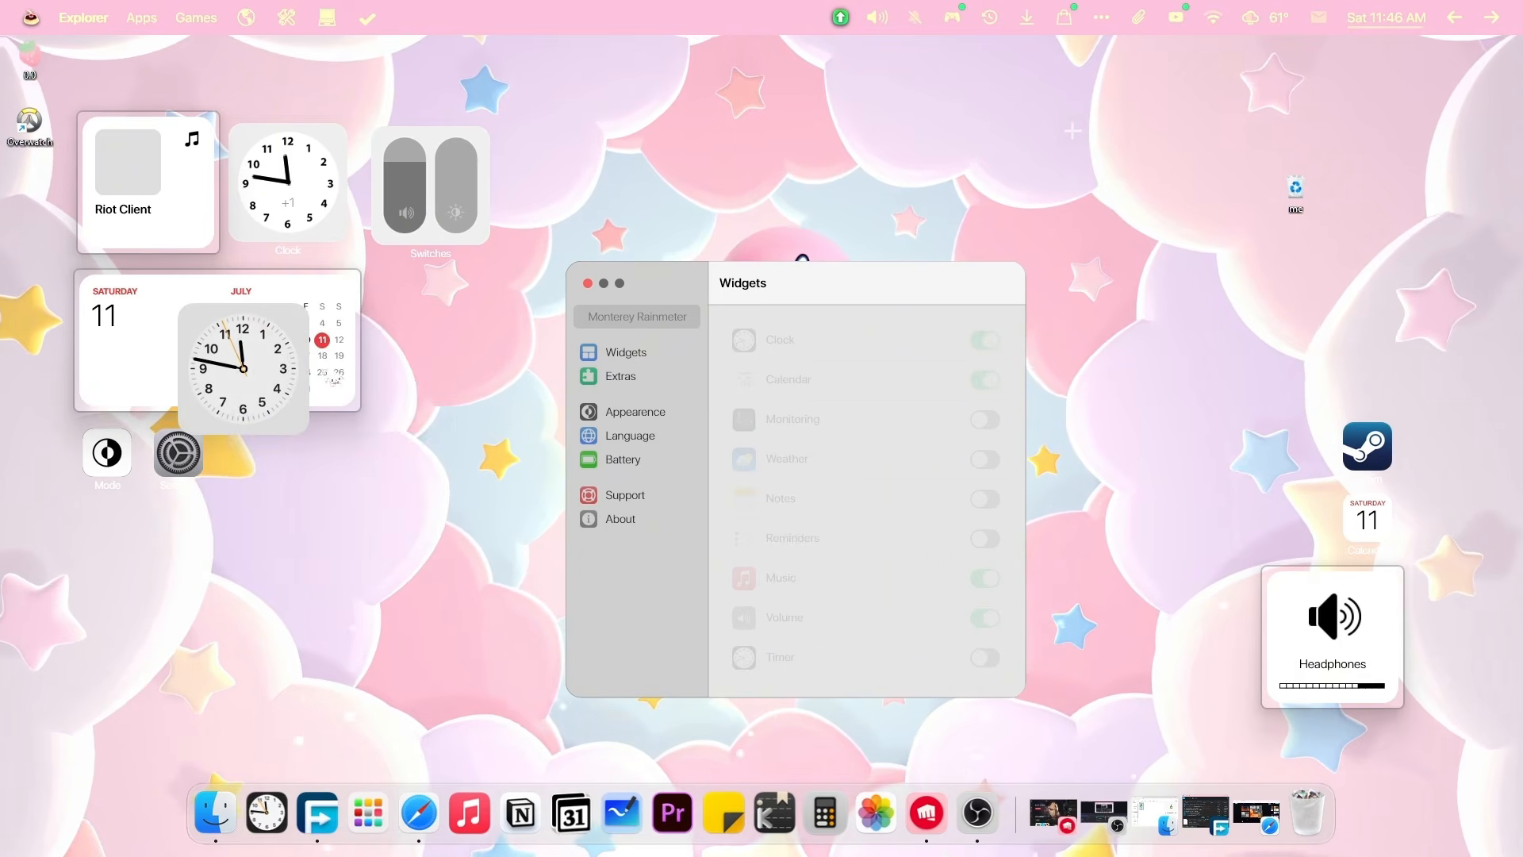
{"action": "right_click", "coordinate": [165, 179]}
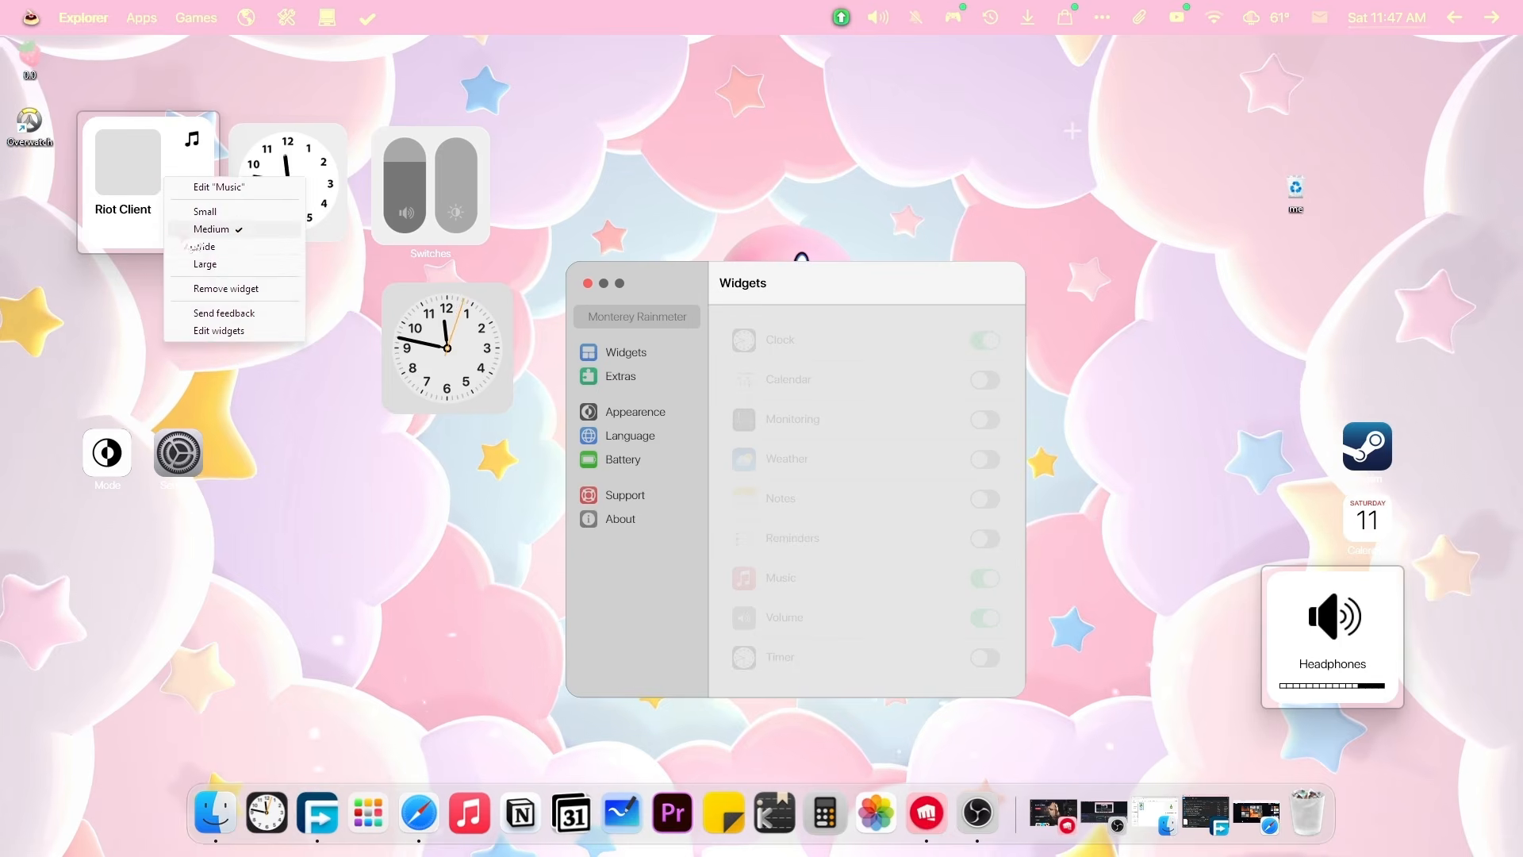
{"action": "left_click", "coordinate": [230, 289]}
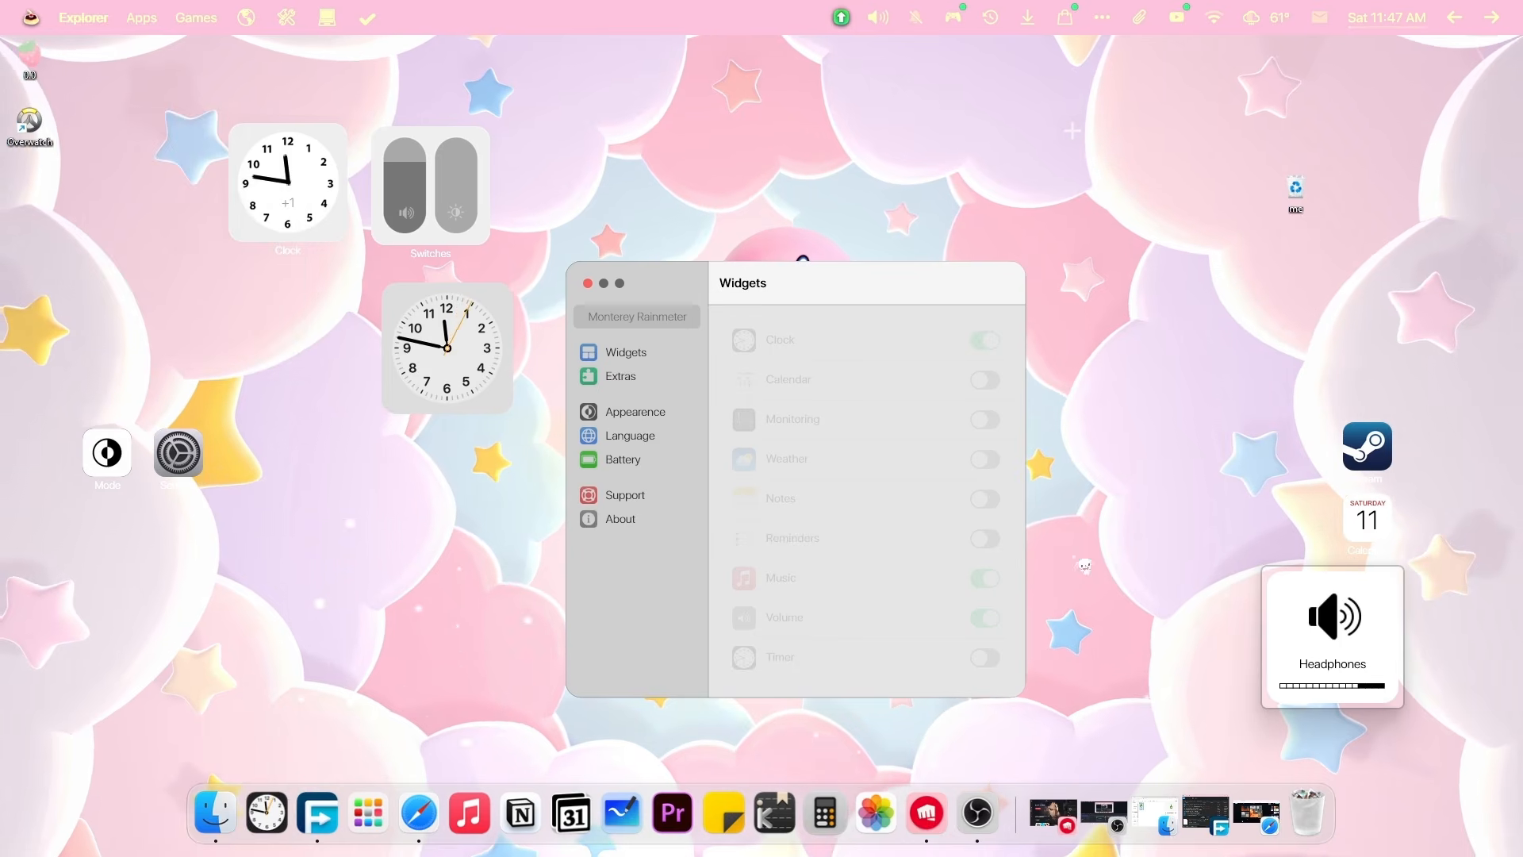
{"action": "right_click", "coordinate": [1359, 665]}
{"action": "left_click", "coordinate": [1397, 726]}
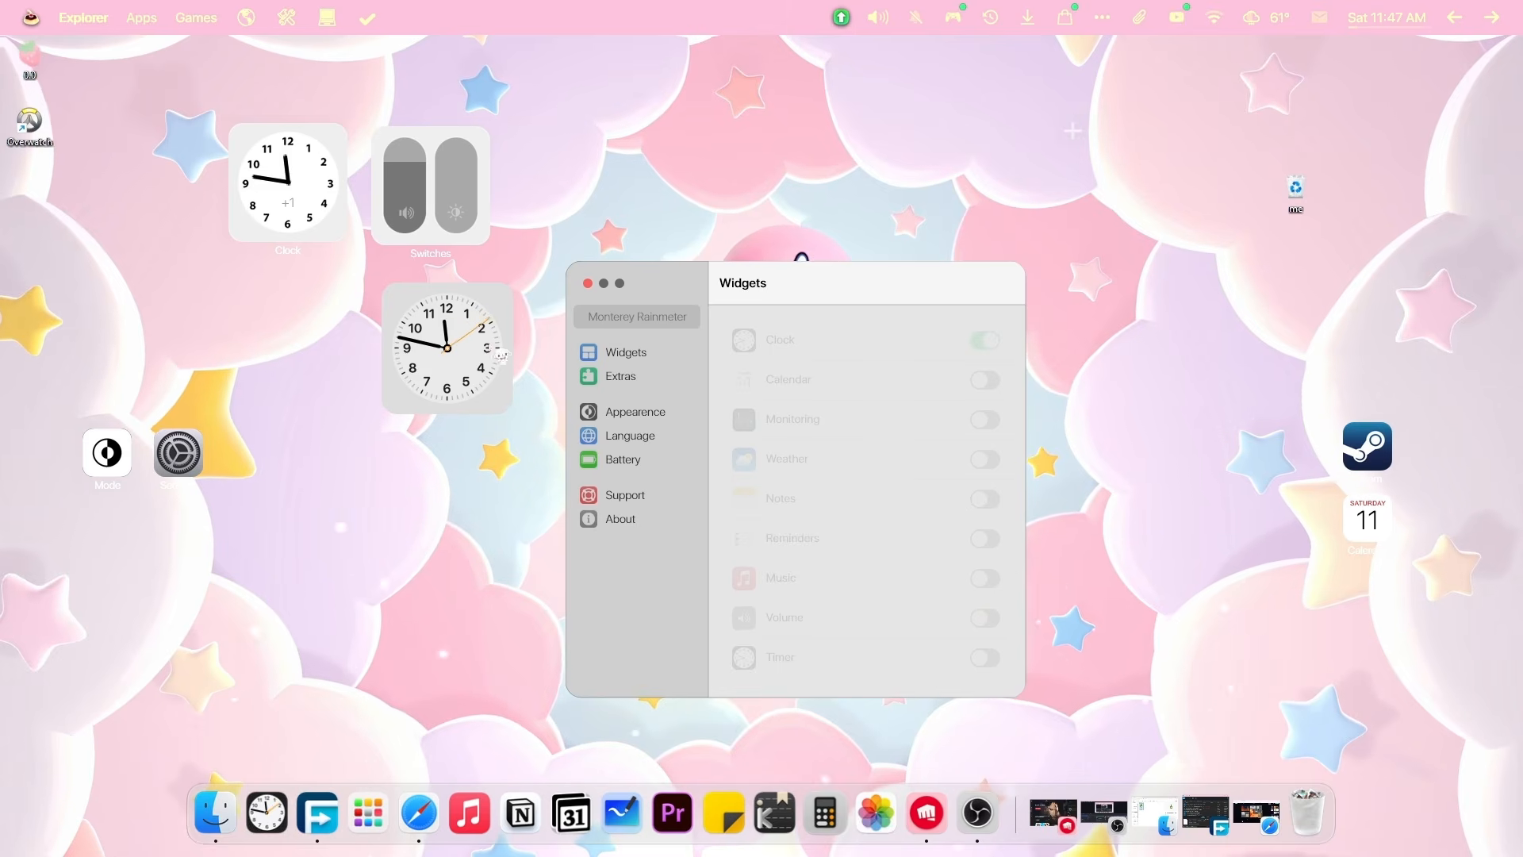
Turn off the extra clock and place a new Notes widget at the lower left.
{"action": "left_click_drag", "start_coordinate": [503, 350], "coordinate": [1248, 142]}
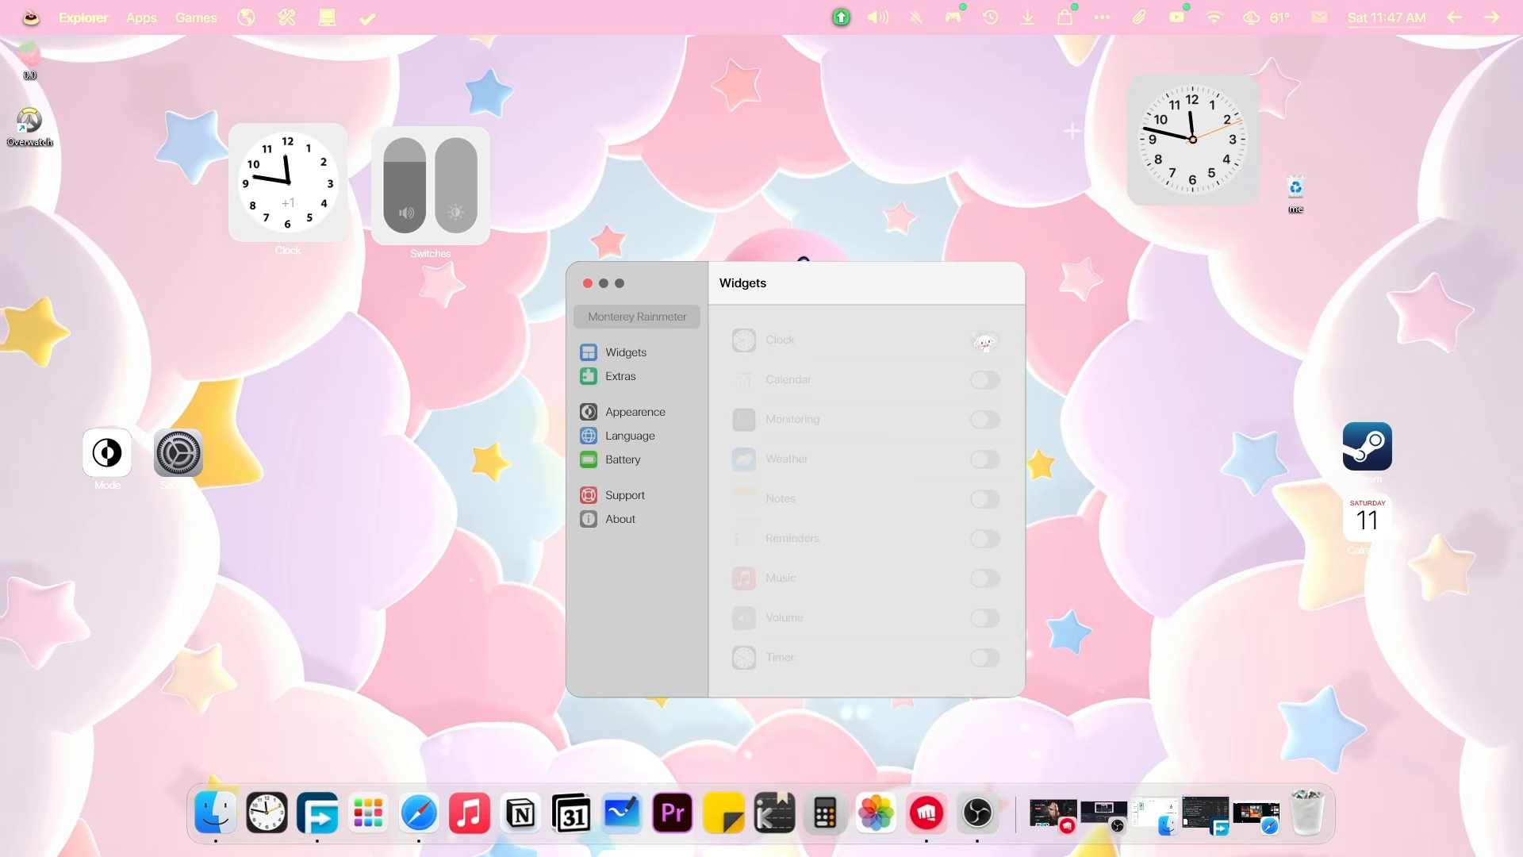
{"action": "left_click", "coordinate": [986, 345]}
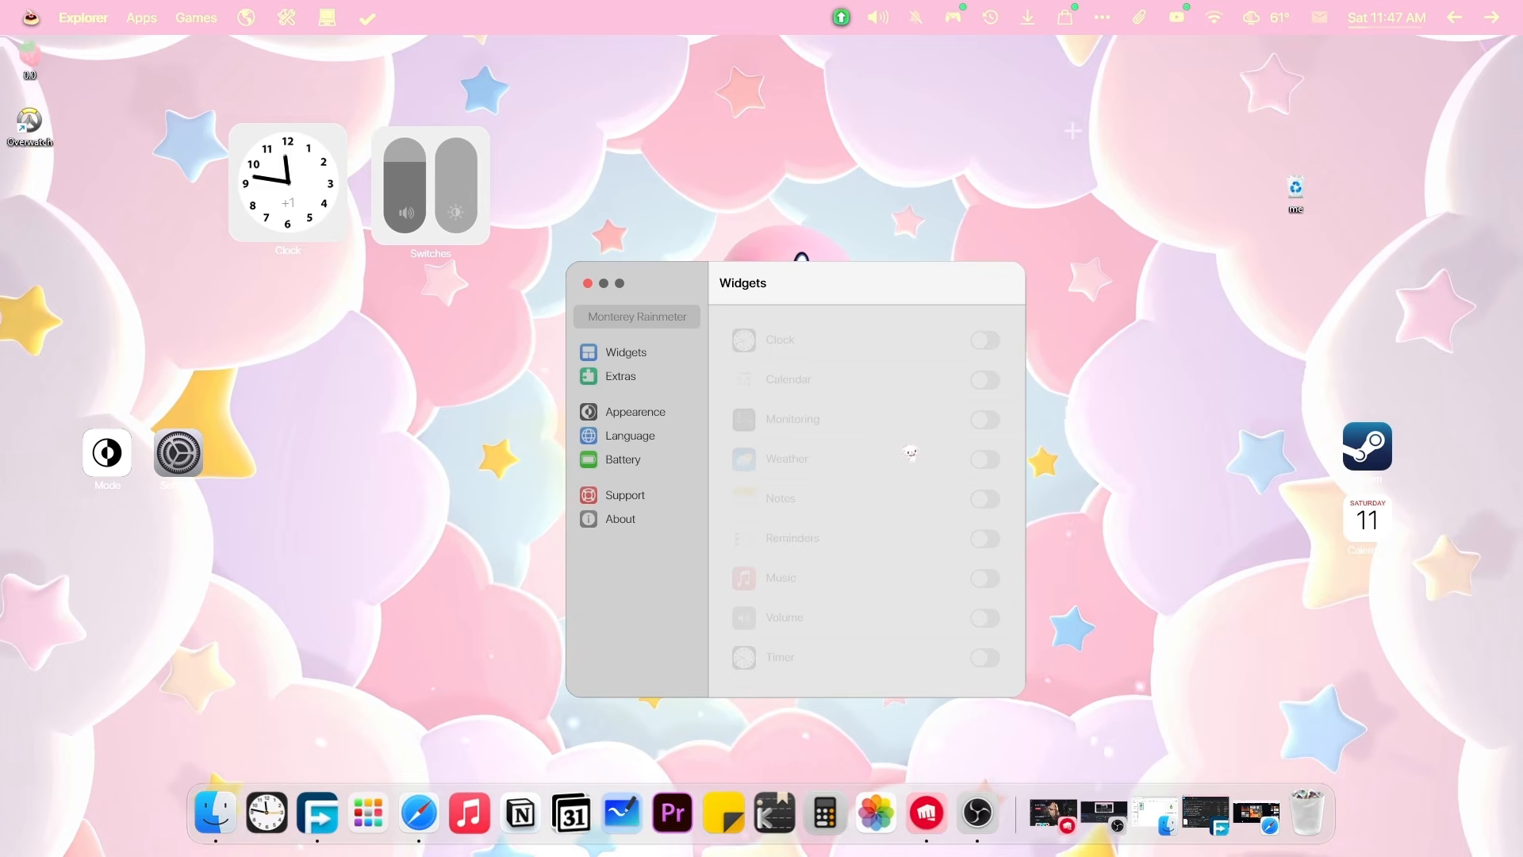
{"action": "left_click", "coordinate": [985, 498]}
{"action": "left_click_drag", "start_coordinate": [1172, 373], "coordinate": [179, 525]}
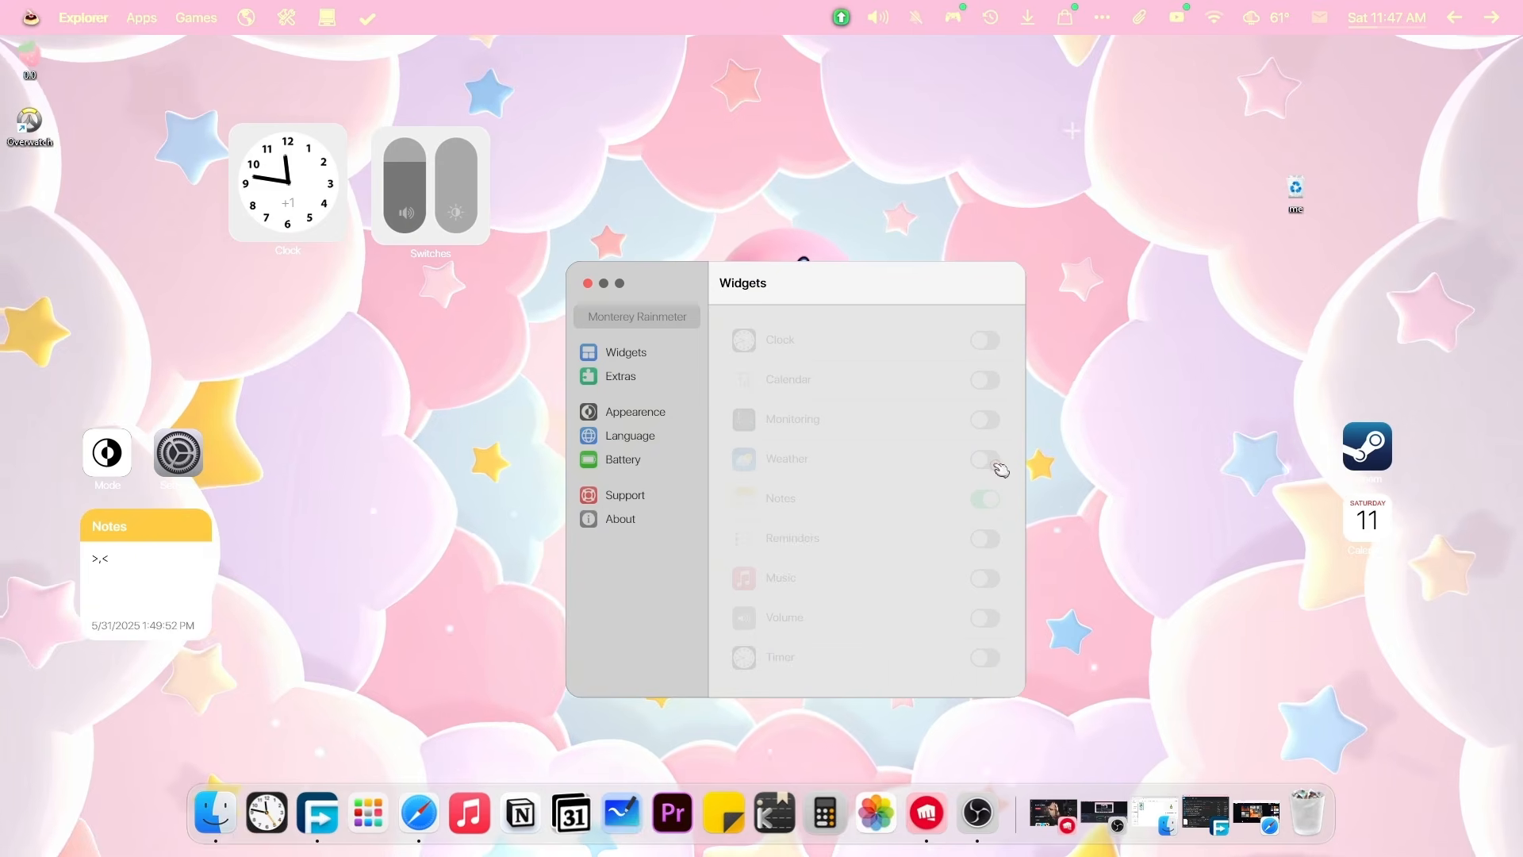
Turn on Weather, set Reminders beside Notes, and switch Music back on.
{"action": "left_click", "coordinate": [996, 464]}
{"action": "left_click", "coordinate": [316, 482]}
{"action": "left_click_drag", "start_coordinate": [151, 331], "coordinate": [513, 520]}
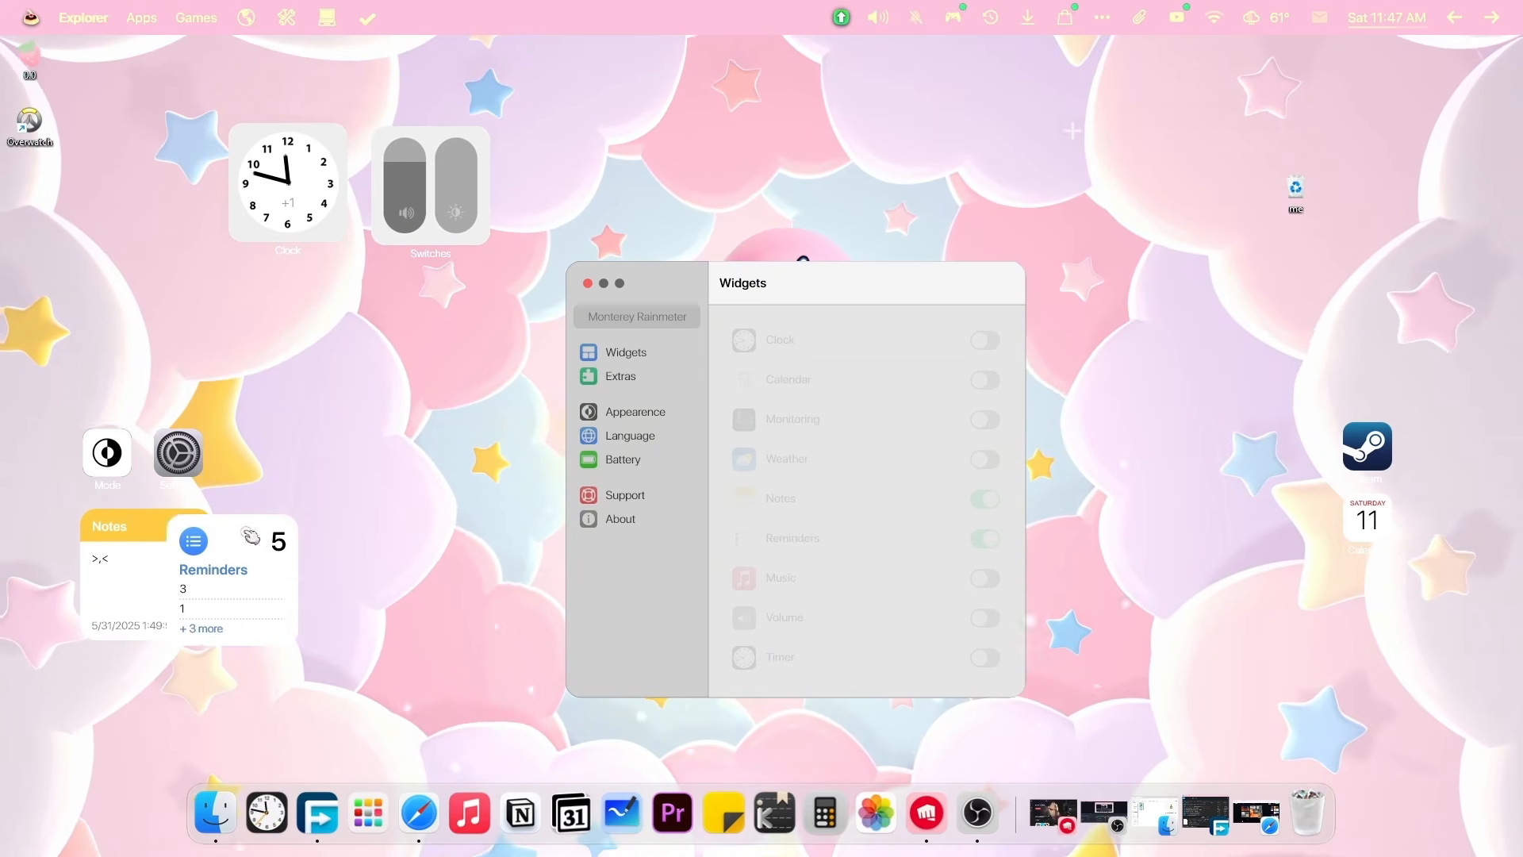
{"action": "left_click_drag", "start_coordinate": [246, 532], "coordinate": [315, 527]}
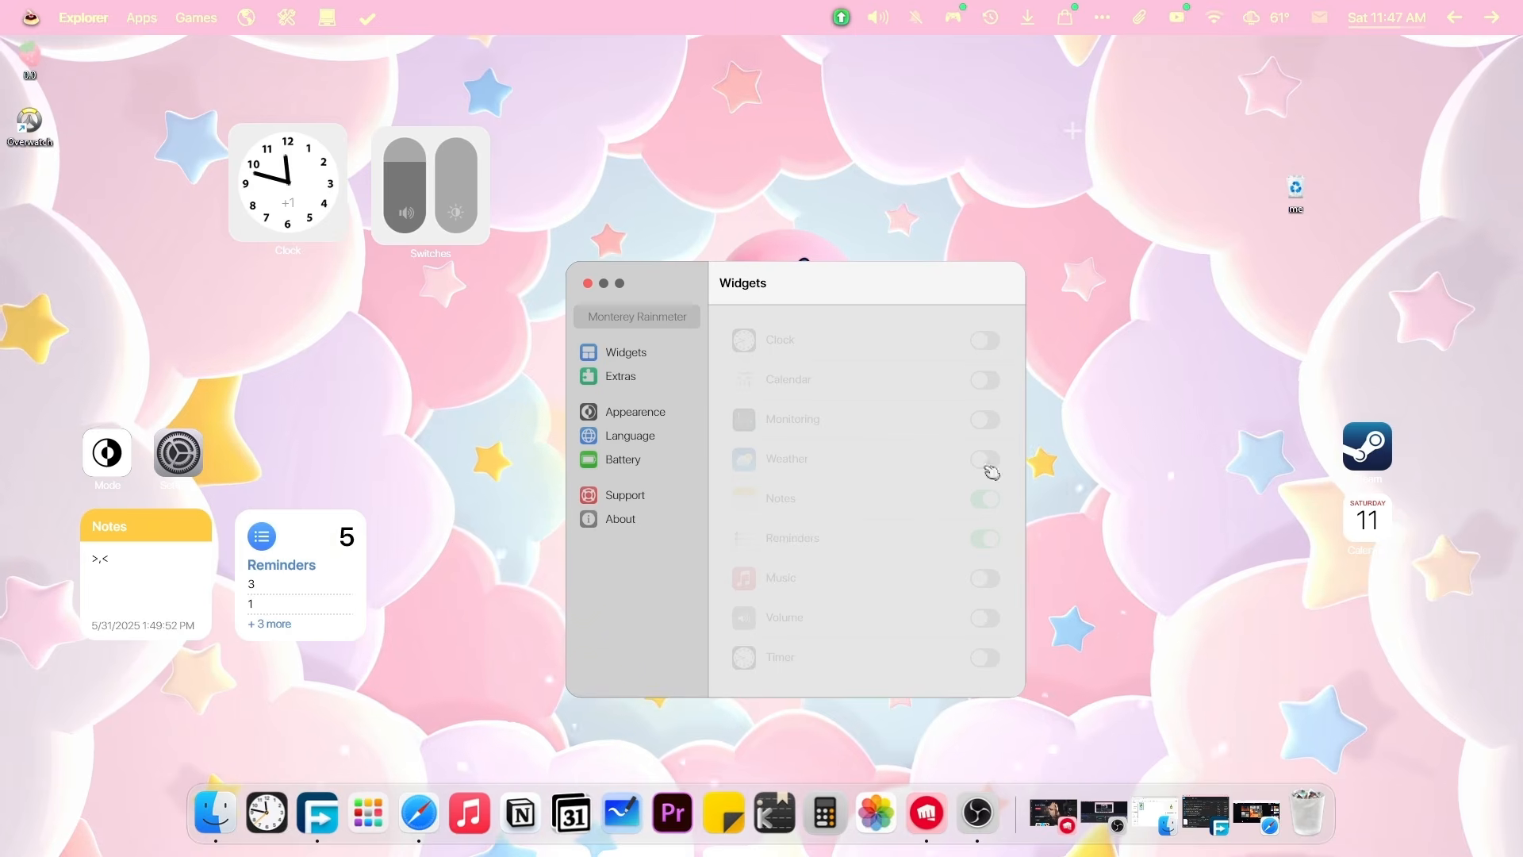
{"action": "left_click", "coordinate": [985, 579]}
Move Settings, Mode, Clock and Switches to the right; Notes and Reminders beside music.
{"action": "left_click_drag", "start_coordinate": [191, 128], "coordinate": [187, 289]}
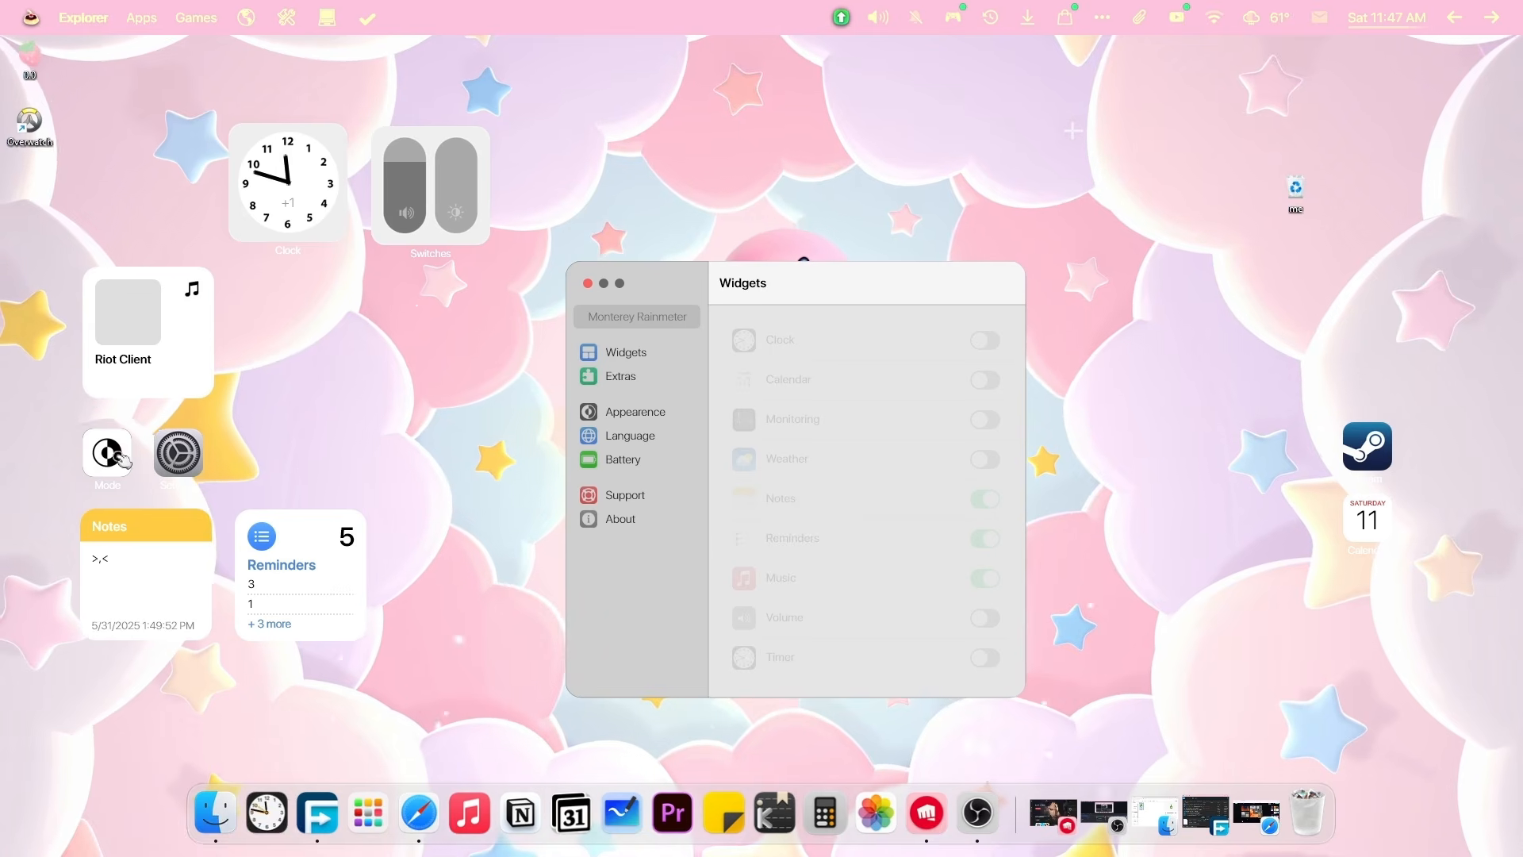
{"action": "left_click_drag", "start_coordinate": [168, 464], "coordinate": [1292, 535]}
{"action": "left_click_drag", "start_coordinate": [111, 456], "coordinate": [1303, 445]}
{"action": "left_click_drag", "start_coordinate": [286, 172], "coordinate": [1331, 327]}
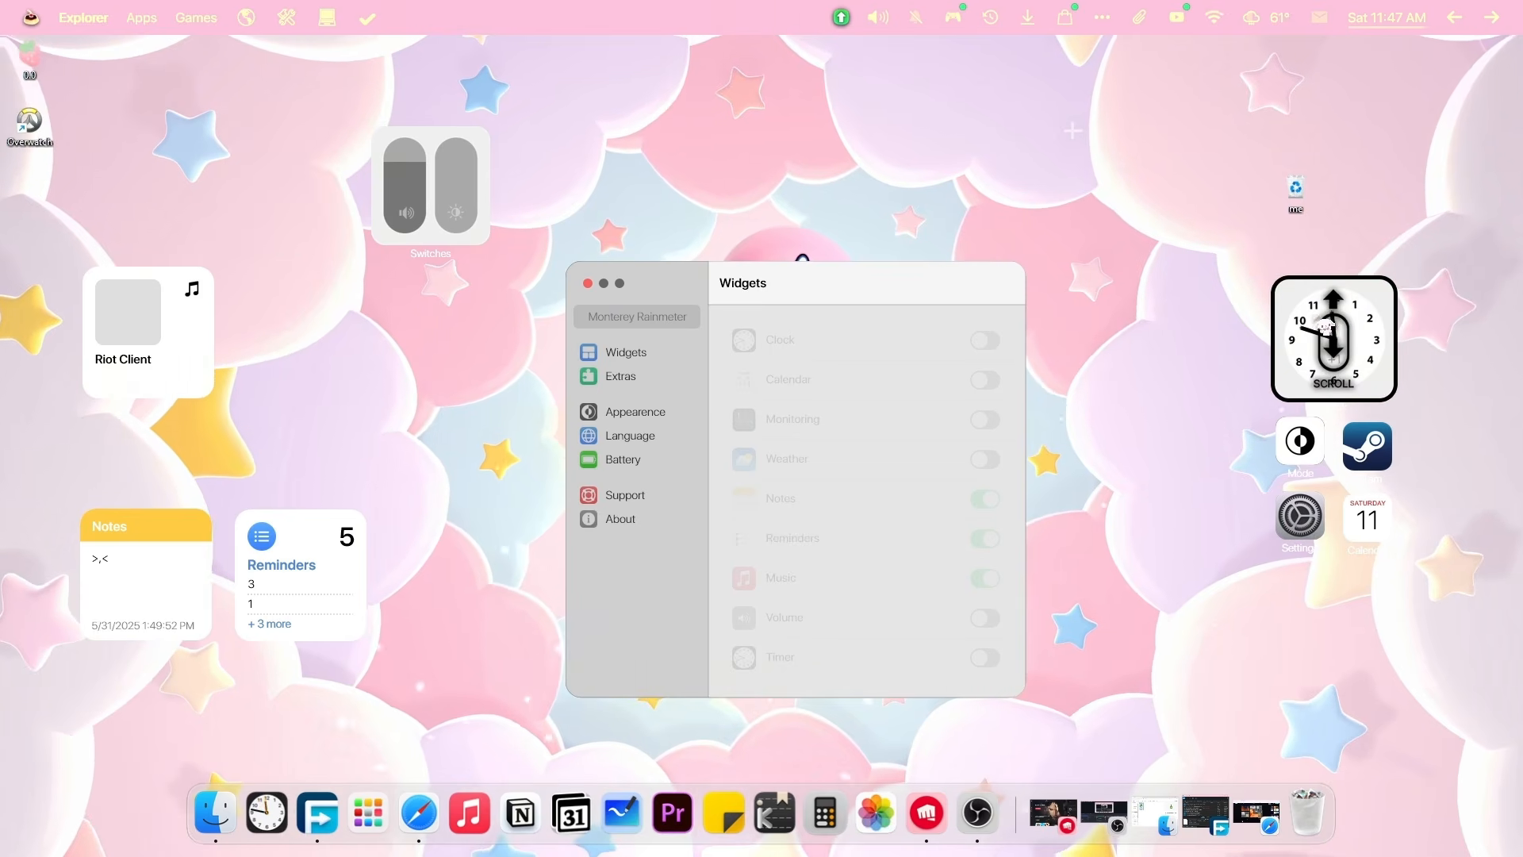
{"action": "left_click_drag", "start_coordinate": [479, 163], "coordinate": [1244, 317]}
{"action": "left_click_drag", "start_coordinate": [181, 553], "coordinate": [184, 172]}
{"action": "left_click_drag", "start_coordinate": [312, 547], "coordinate": [315, 308]}
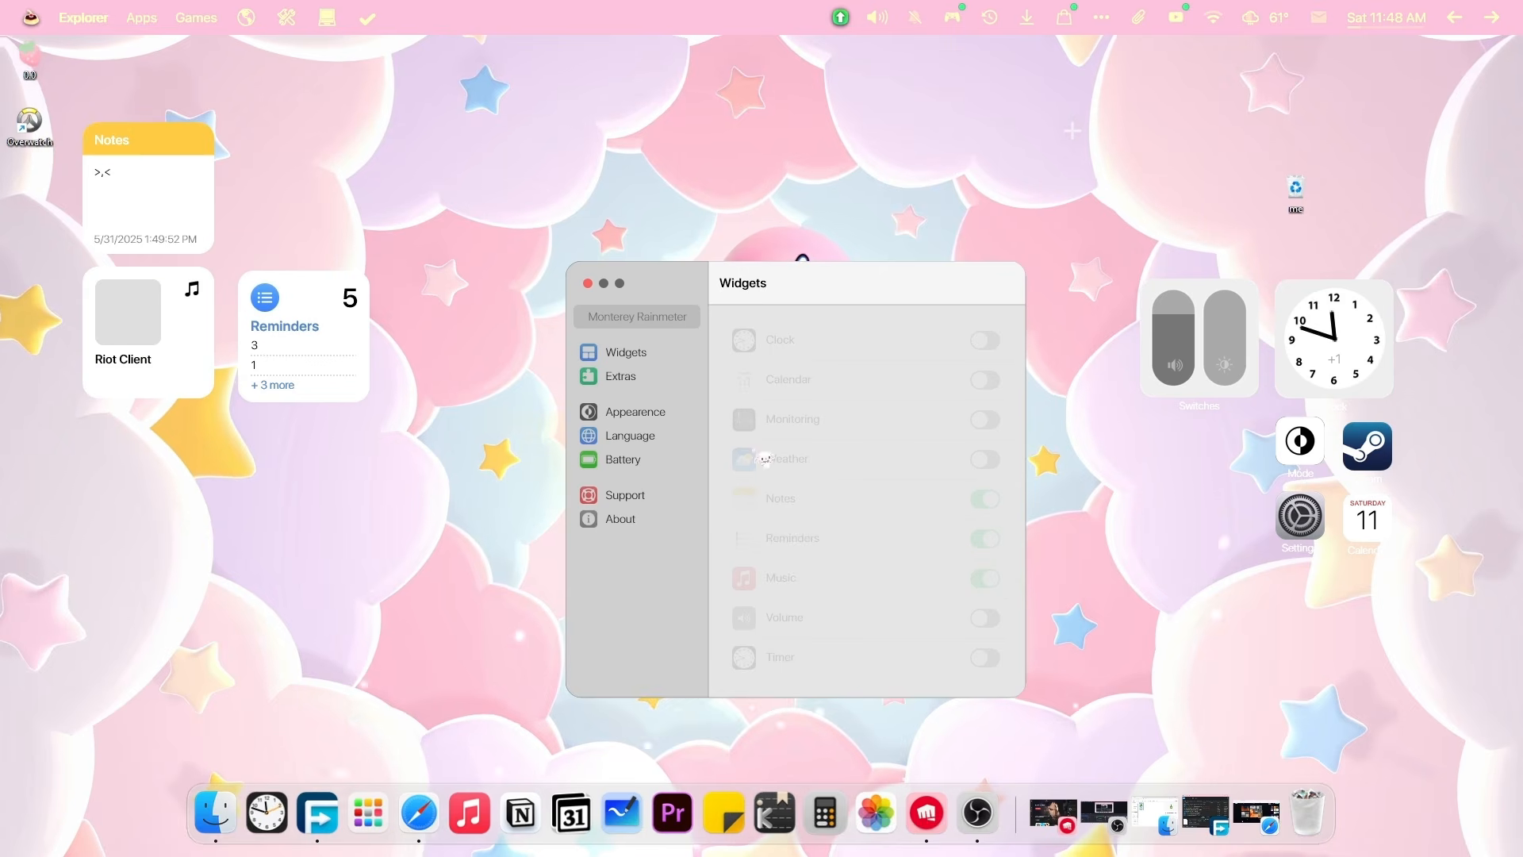
Turn on the Volume and Calendar widgets and place Calendar beside Notes.
{"action": "left_click", "coordinate": [985, 618]}
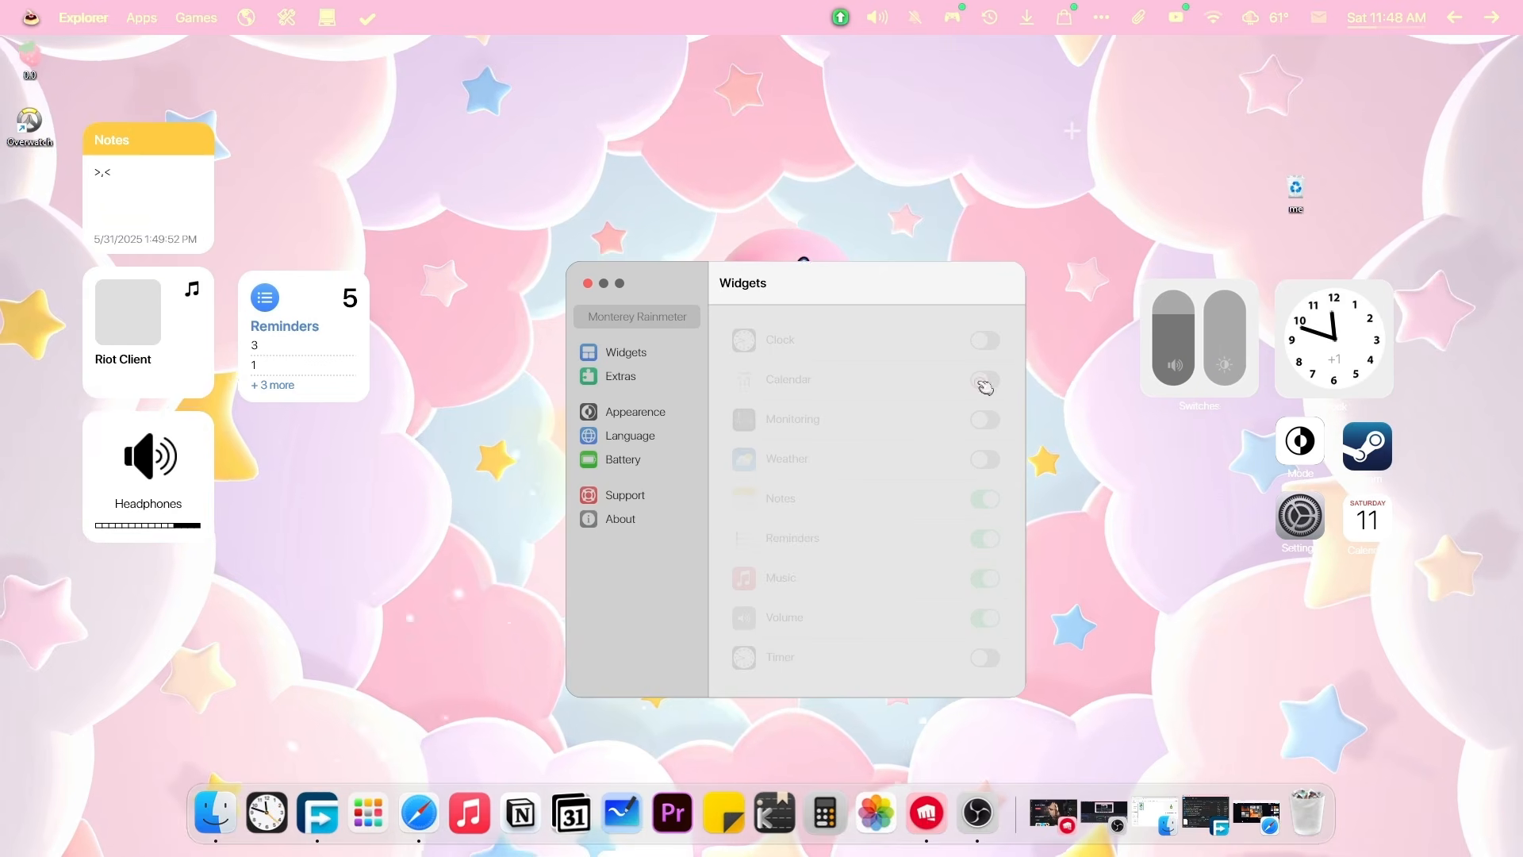
{"action": "left_click", "coordinate": [985, 381]}
{"action": "left_click_drag", "start_coordinate": [158, 355], "coordinate": [314, 215]}
Set the widget padding to 0 in the Monterey settings.
{"action": "left_click", "coordinate": [633, 411]}
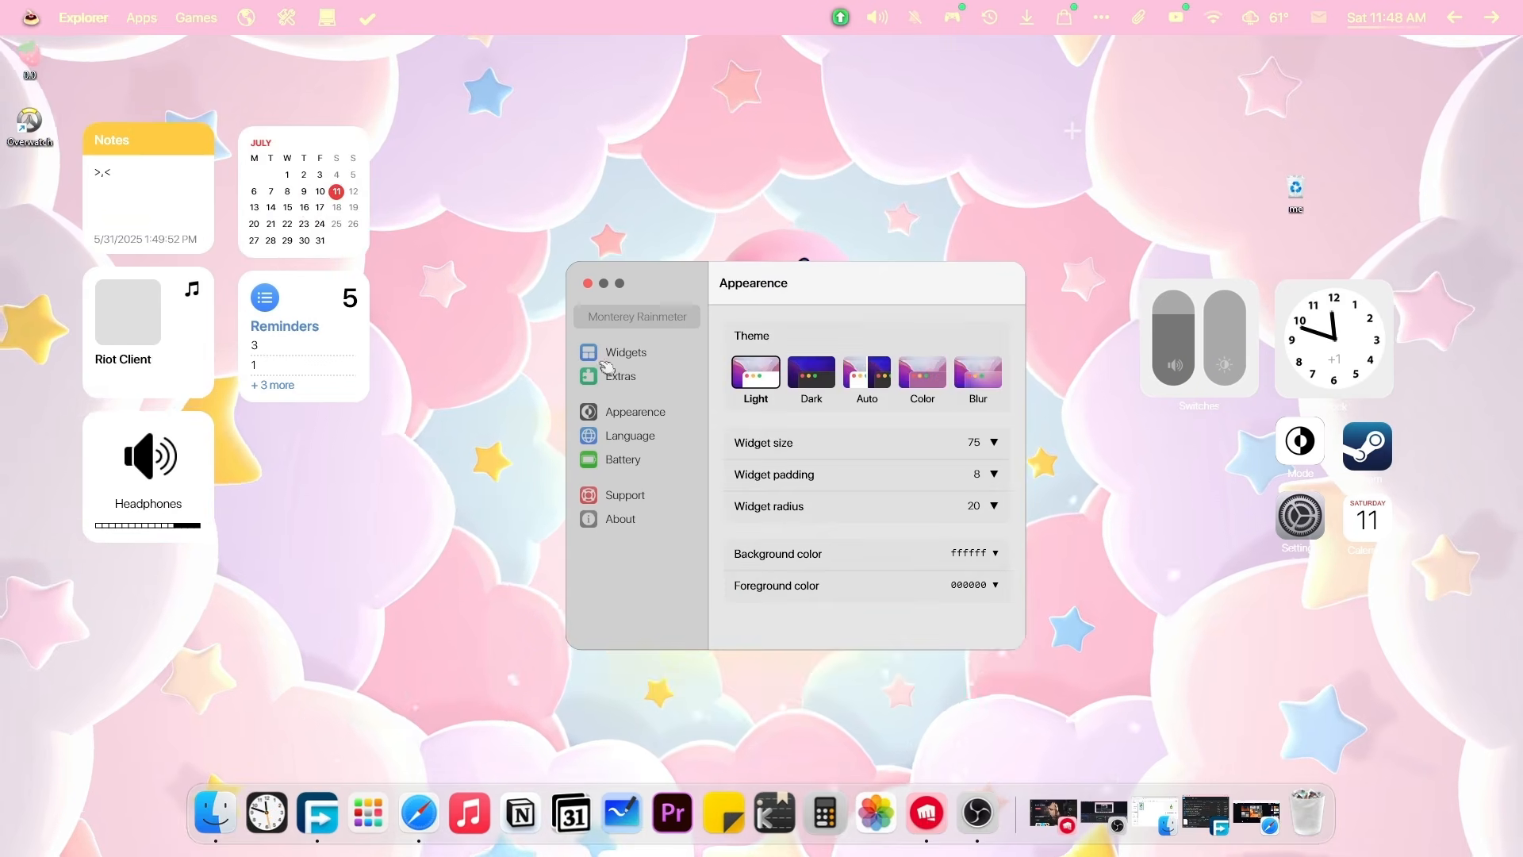
{"action": "left_click", "coordinate": [623, 353]}
{"action": "left_click", "coordinate": [627, 377]}
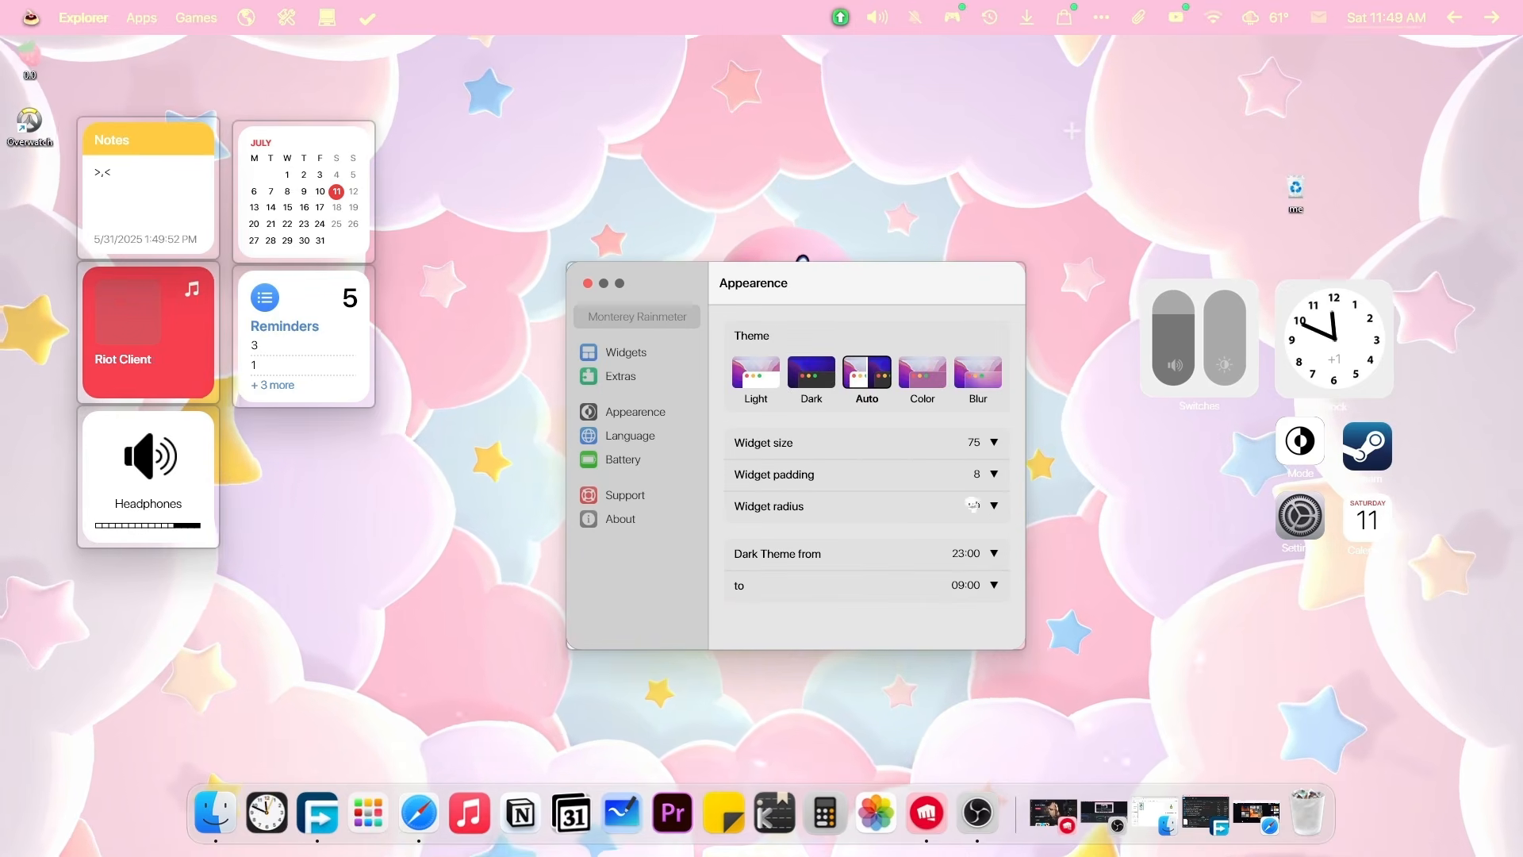
{"action": "left_click", "coordinate": [994, 474]}
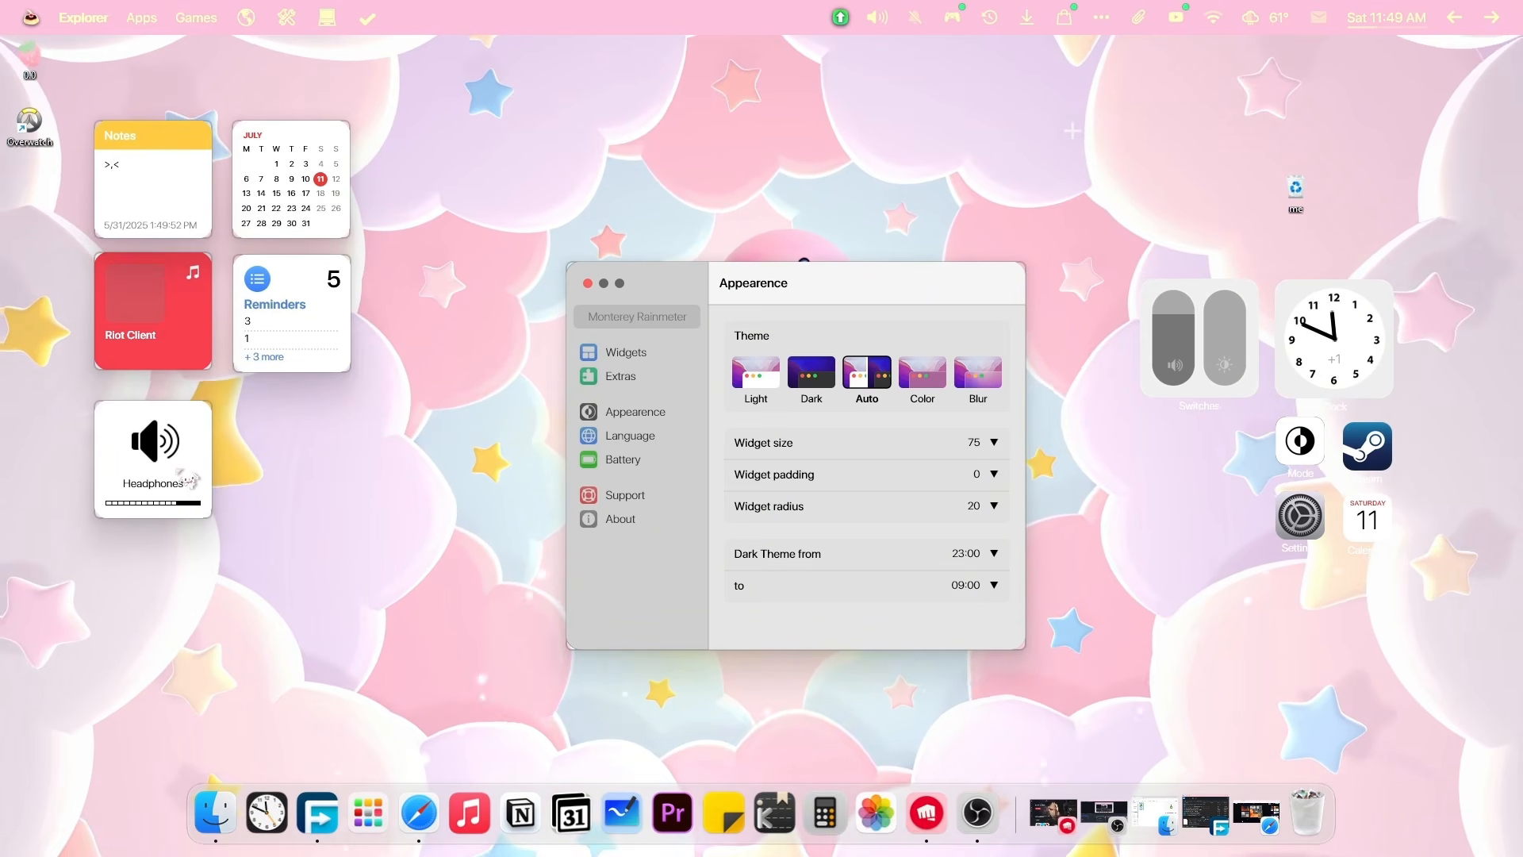
Set the widget size to 80, after trying 40 and 70.
{"action": "left_click", "coordinate": [974, 442]}
{"action": "type", "text": "40"}
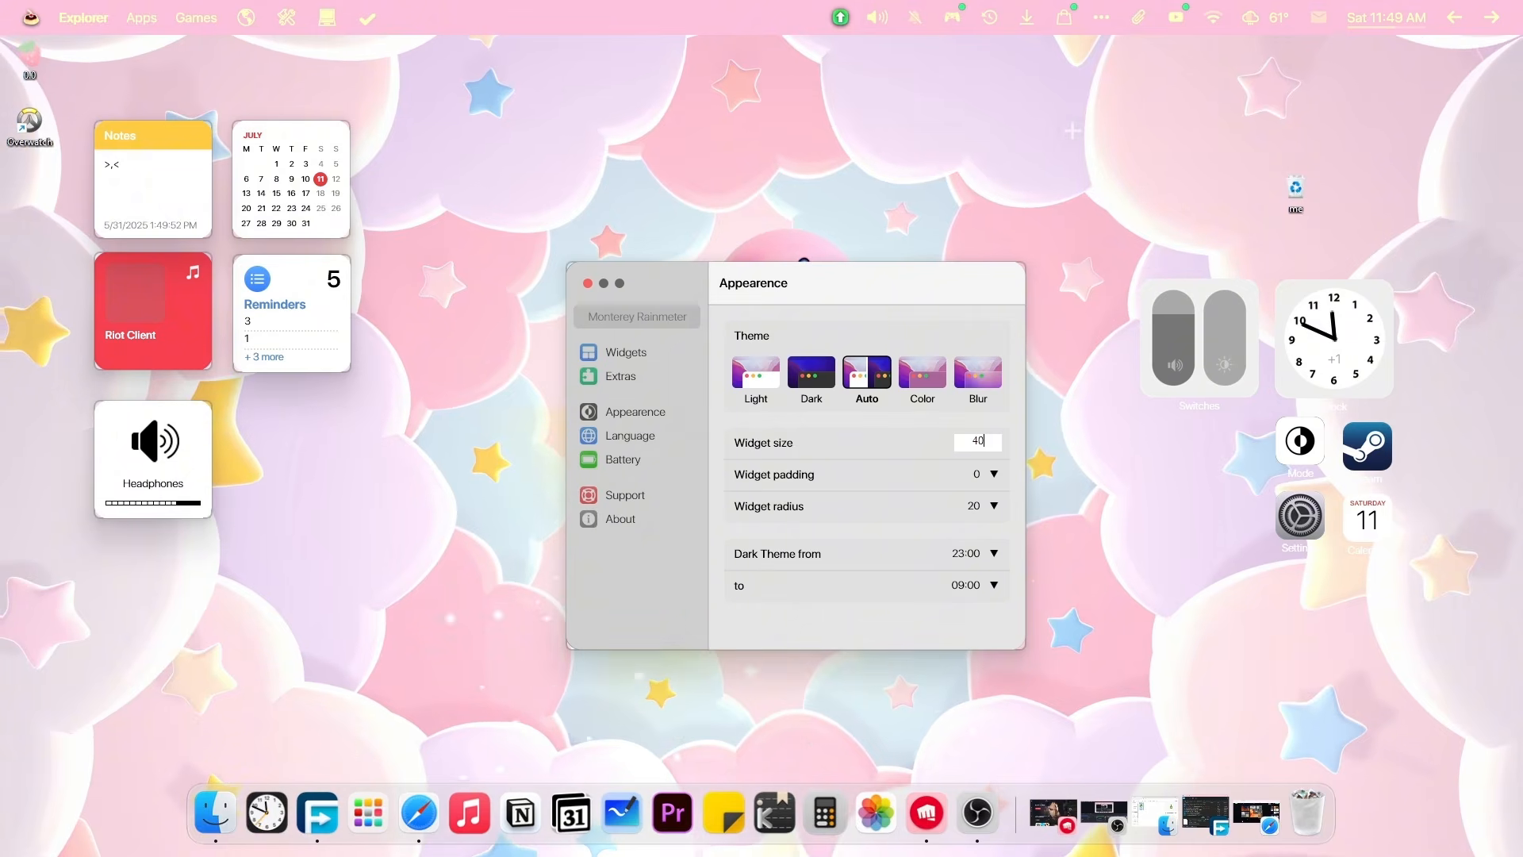
{"action": "key", "text": "Return"}
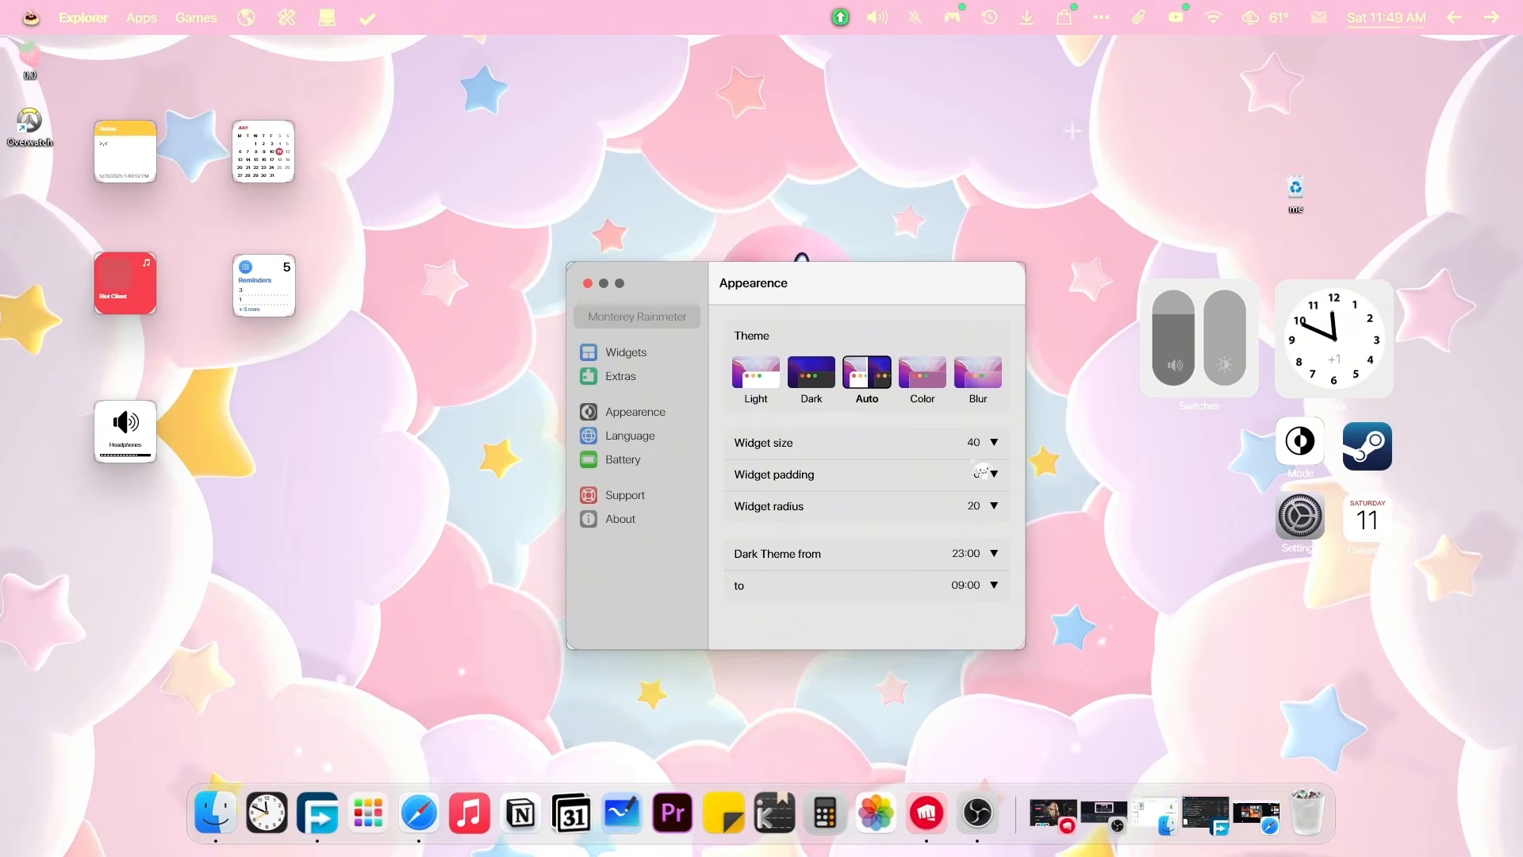
{"action": "left_click", "coordinate": [995, 444]}
{"action": "type", "text": "70"}
{"action": "key", "text": "Return"}
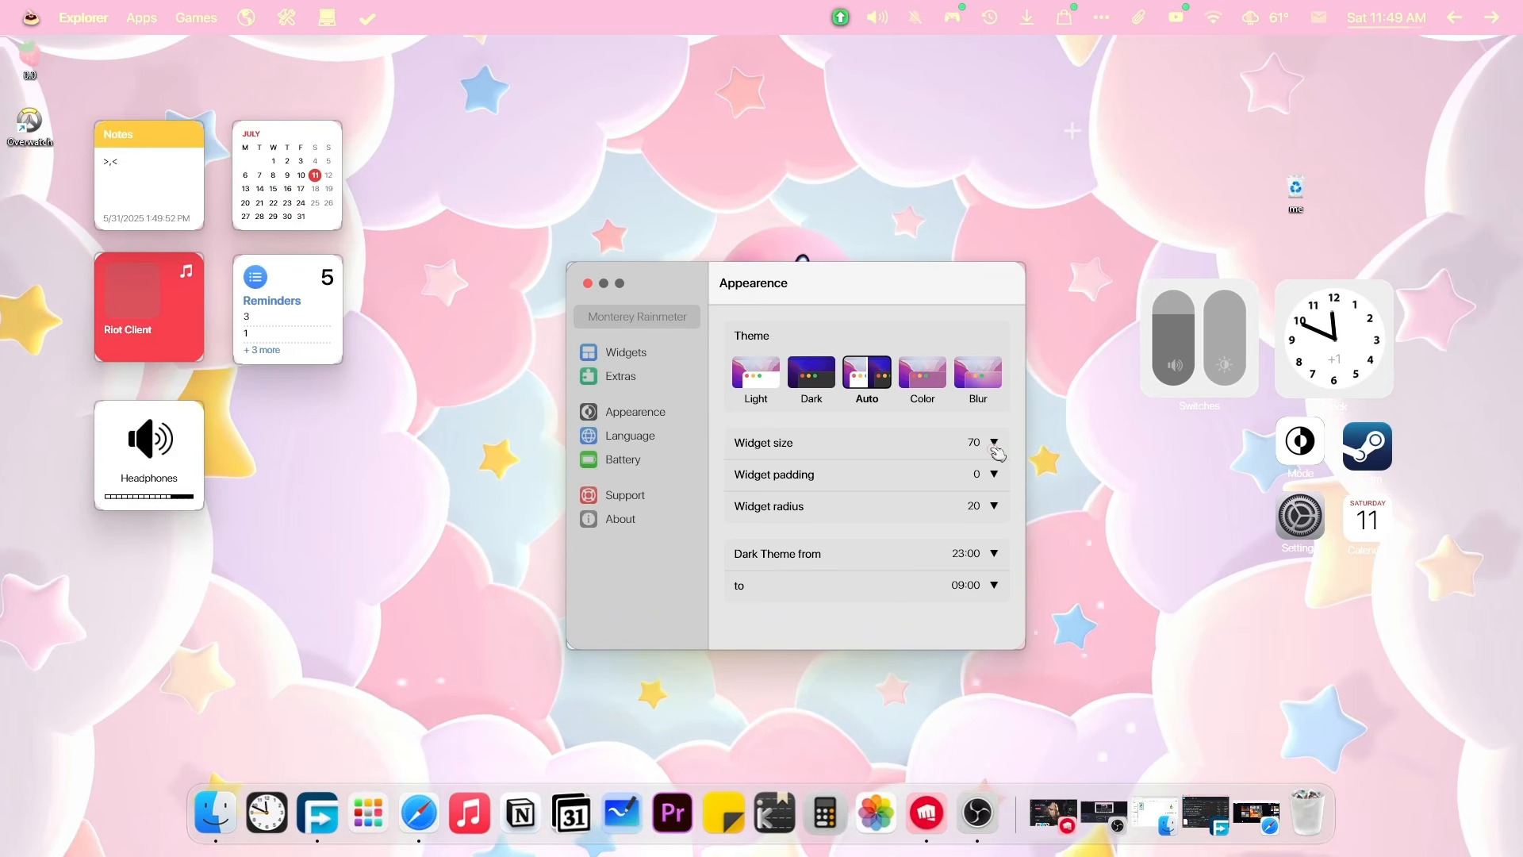
{"action": "left_click", "coordinate": [995, 445]}
{"action": "type", "text": "80"}
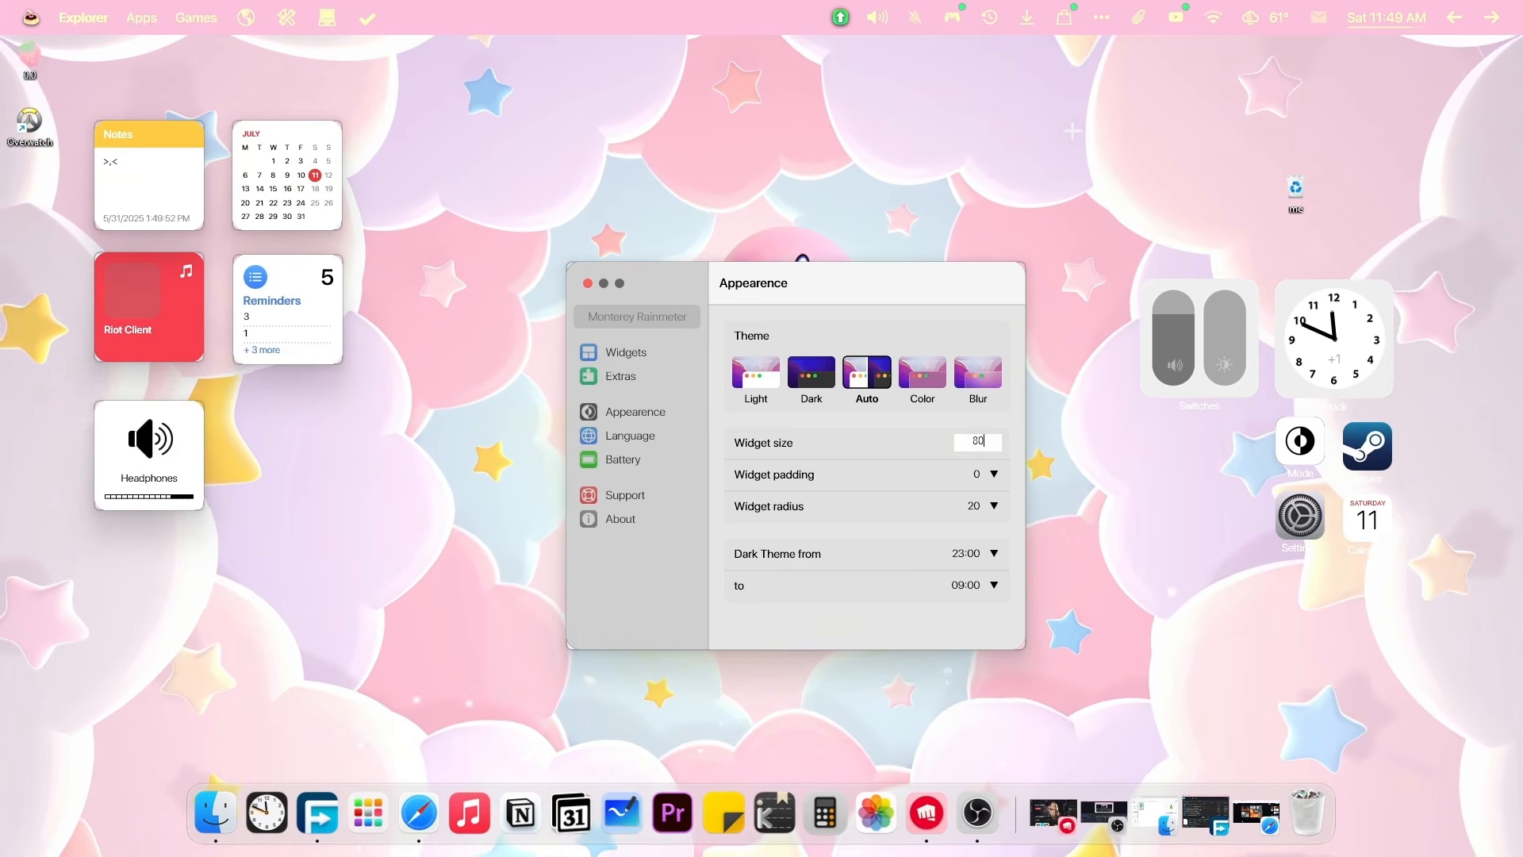
{"action": "key", "text": "Return"}
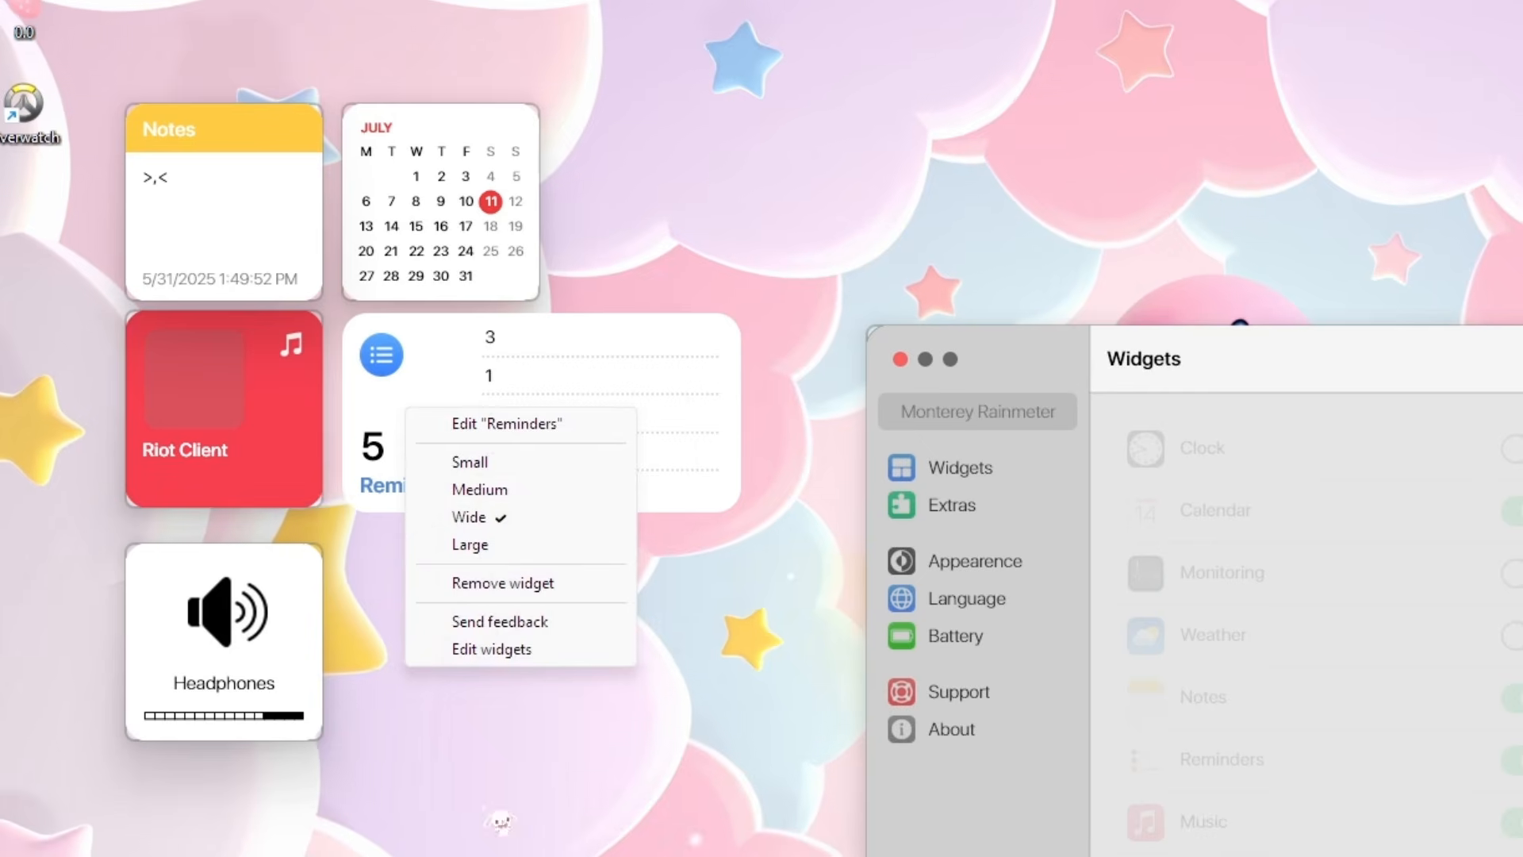
Try the Calendar widget at small size, return it to medium, and nudge it up-left.
{"action": "right_click", "coordinate": [391, 474]}
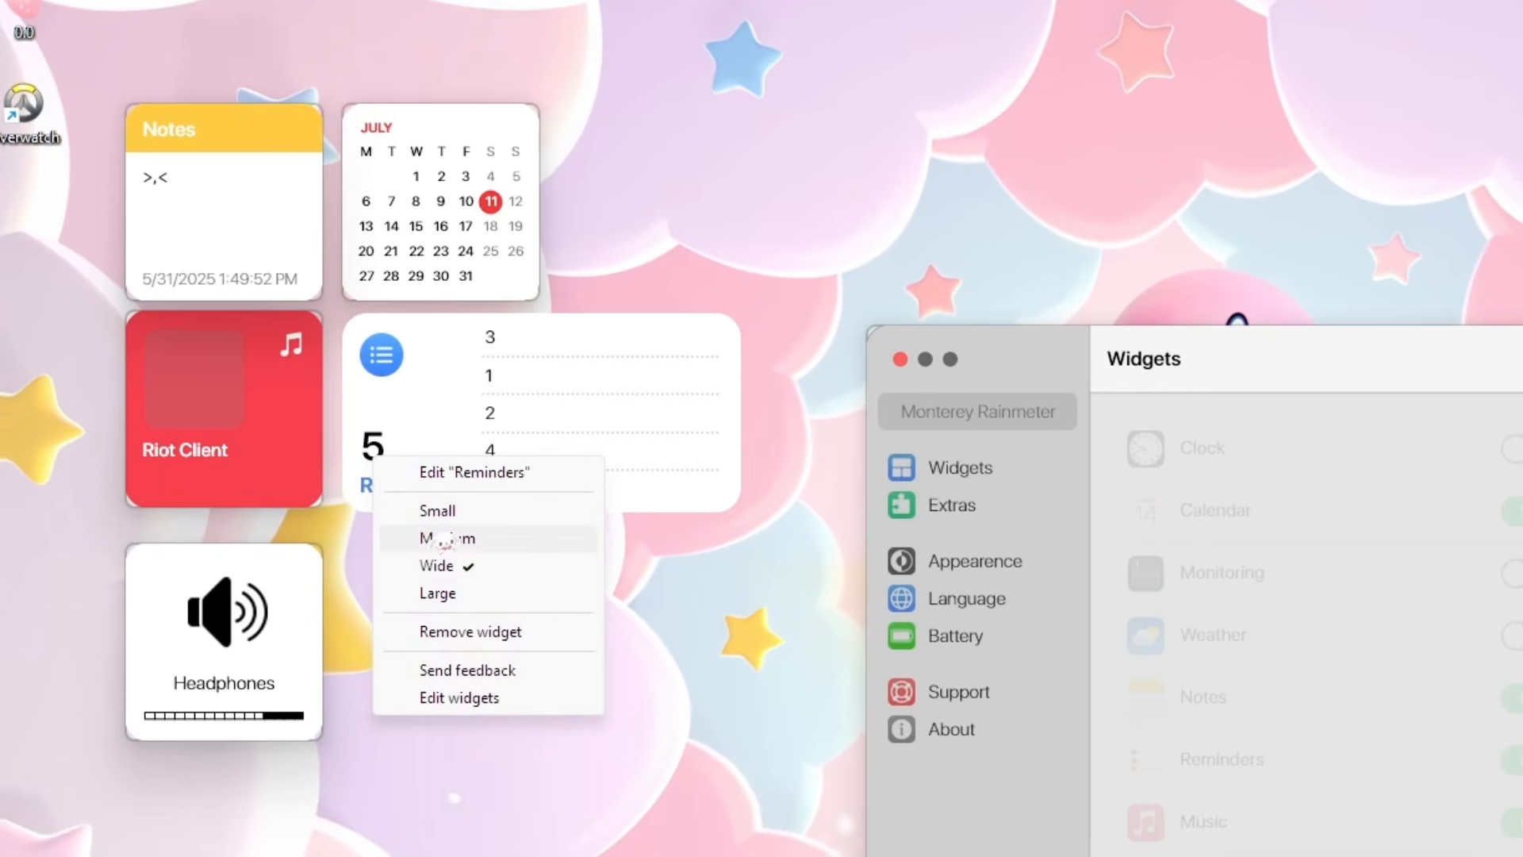
{"action": "right_click", "coordinate": [449, 193]}
{"action": "left_click", "coordinate": [511, 243]}
{"action": "left_click_drag", "start_coordinate": [403, 163], "coordinate": [401, 232]}
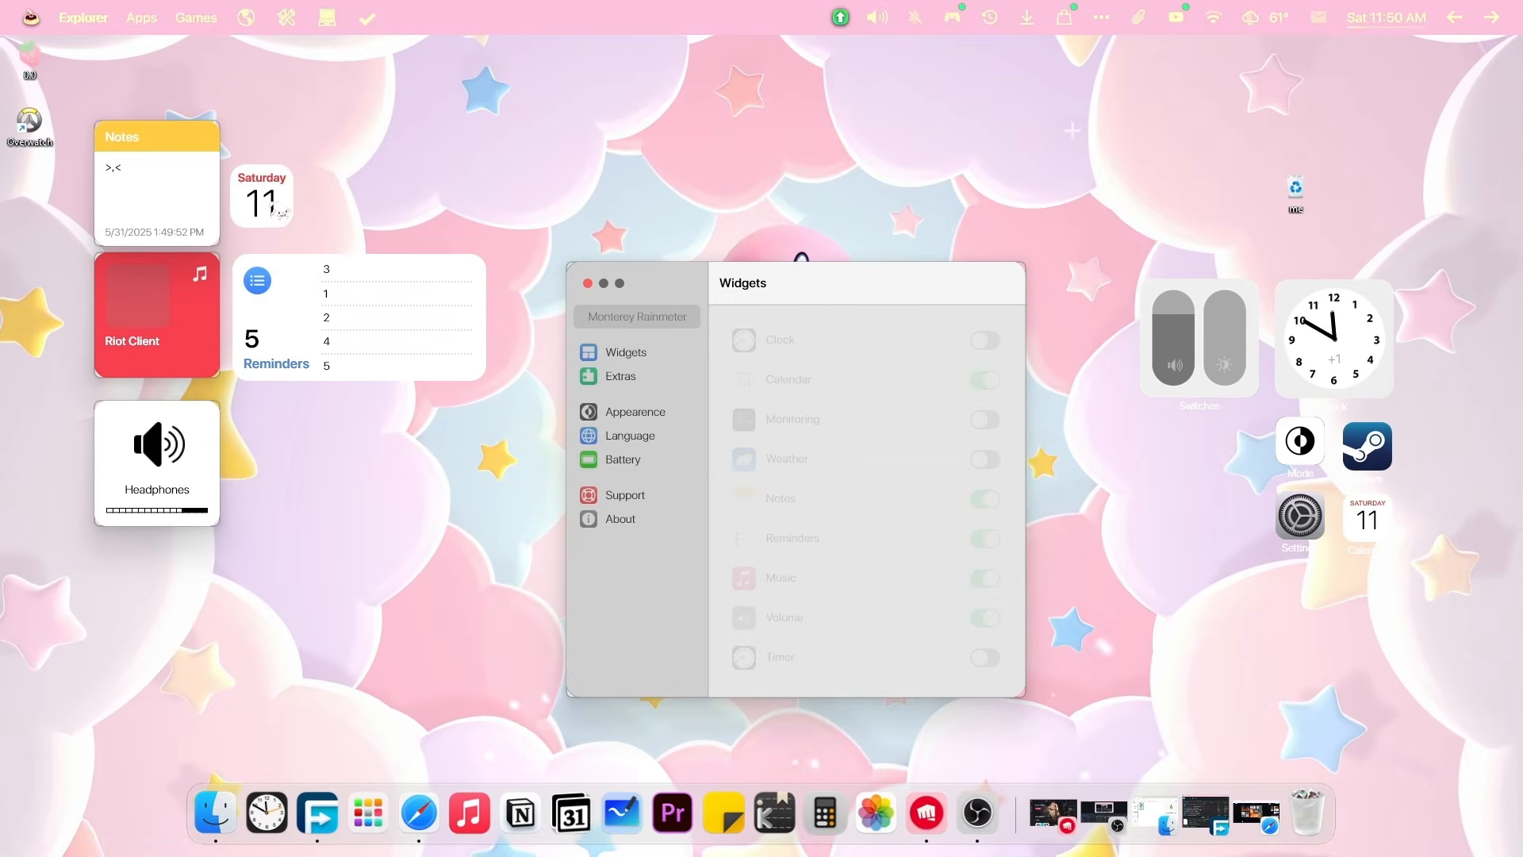
{"action": "right_click", "coordinate": [401, 231]}
{"action": "left_click", "coordinate": [315, 254]}
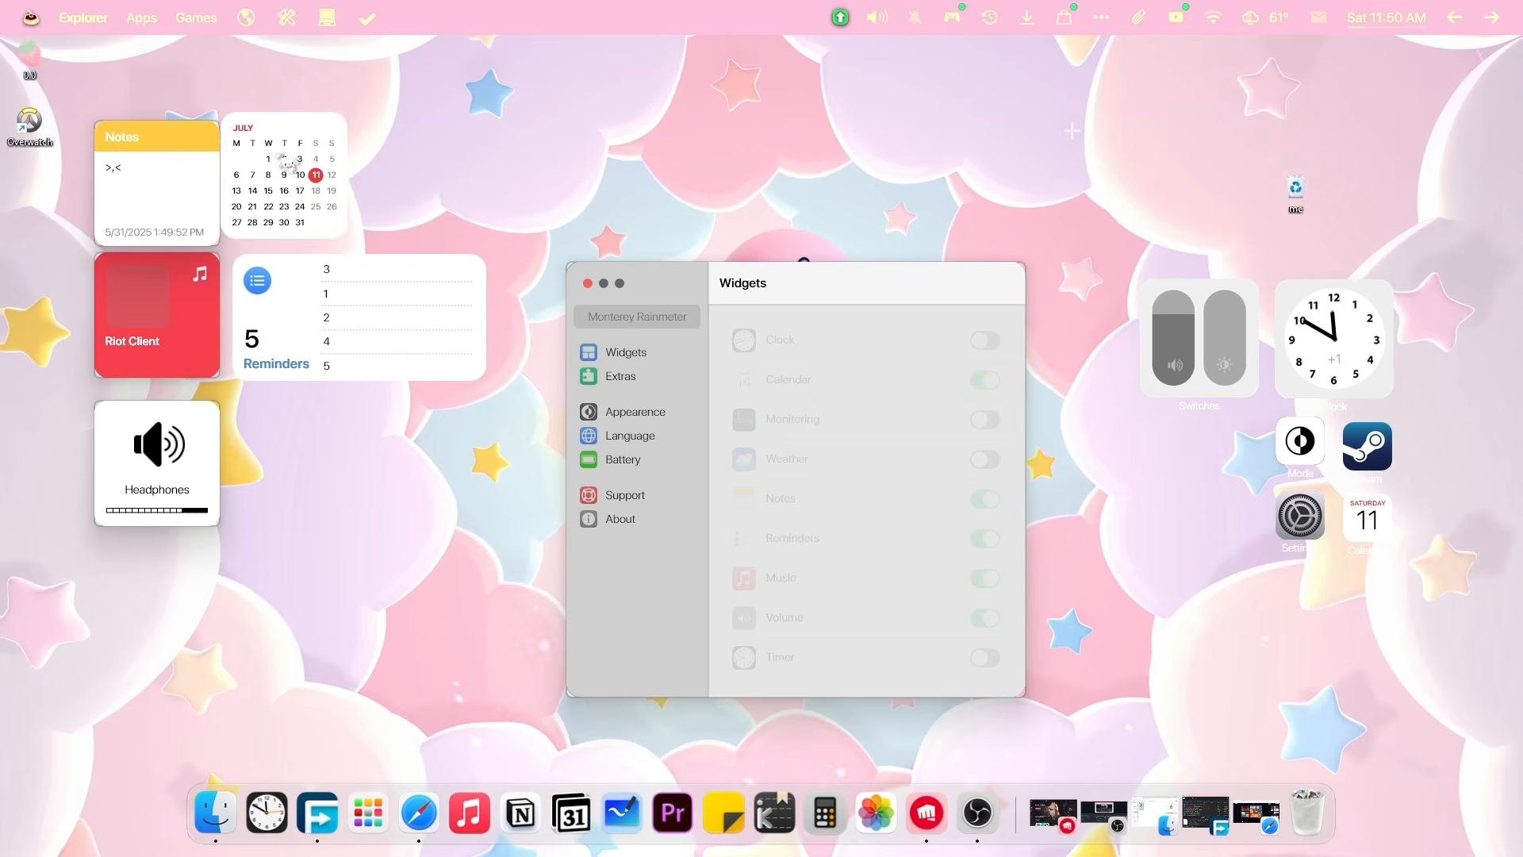
{"action": "left_click_drag", "start_coordinate": [308, 171], "coordinate": [299, 160]}
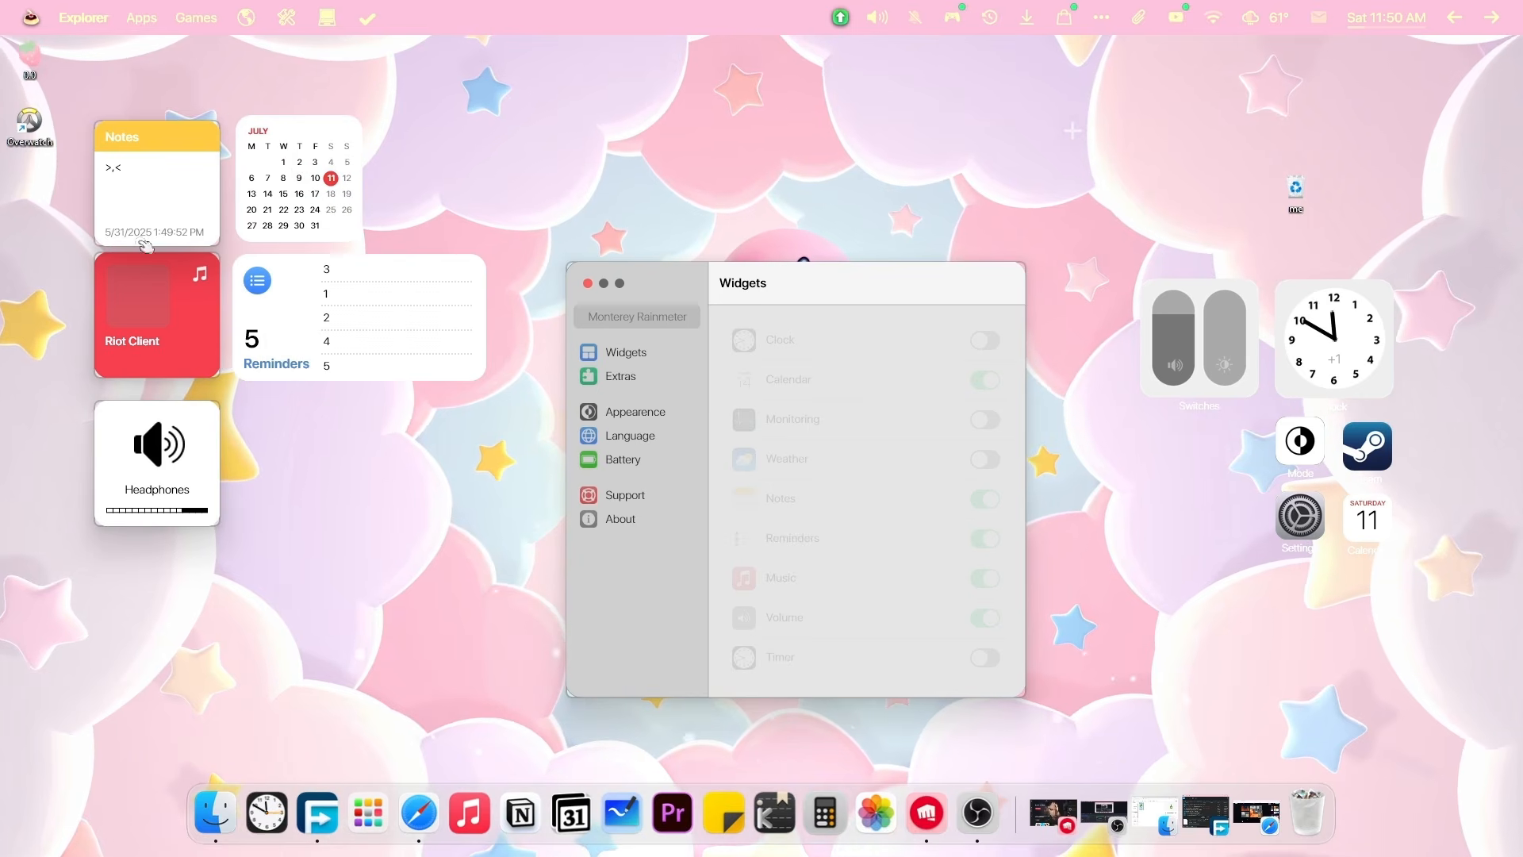
Shrink the Notes widget to small and move it below Reminders.
{"action": "right_click", "coordinate": [179, 187]}
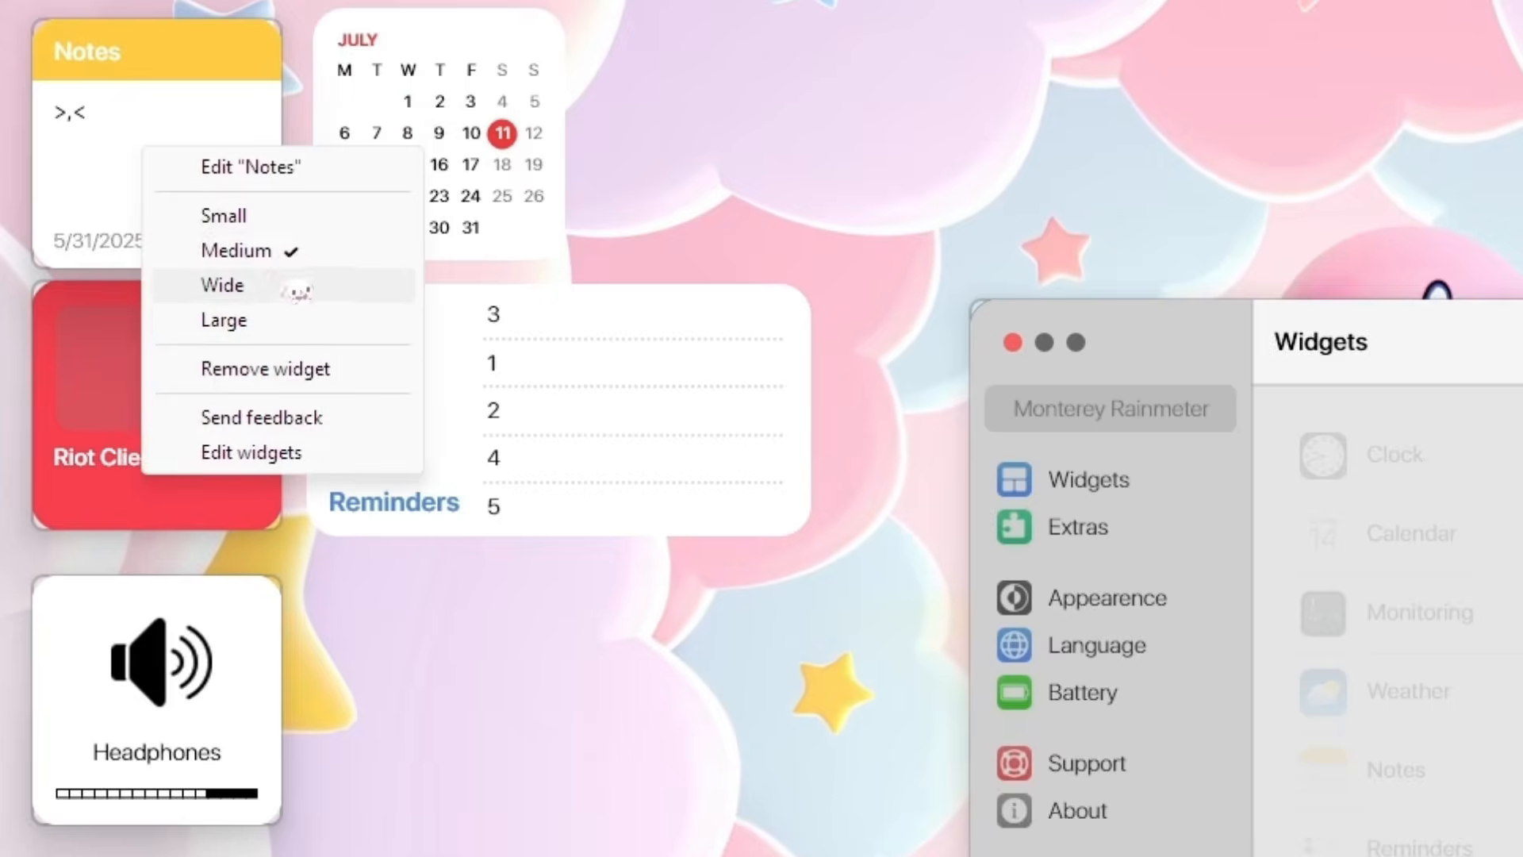
{"action": "left_click", "coordinate": [207, 256]}
{"action": "left_click", "coordinate": [295, 254]}
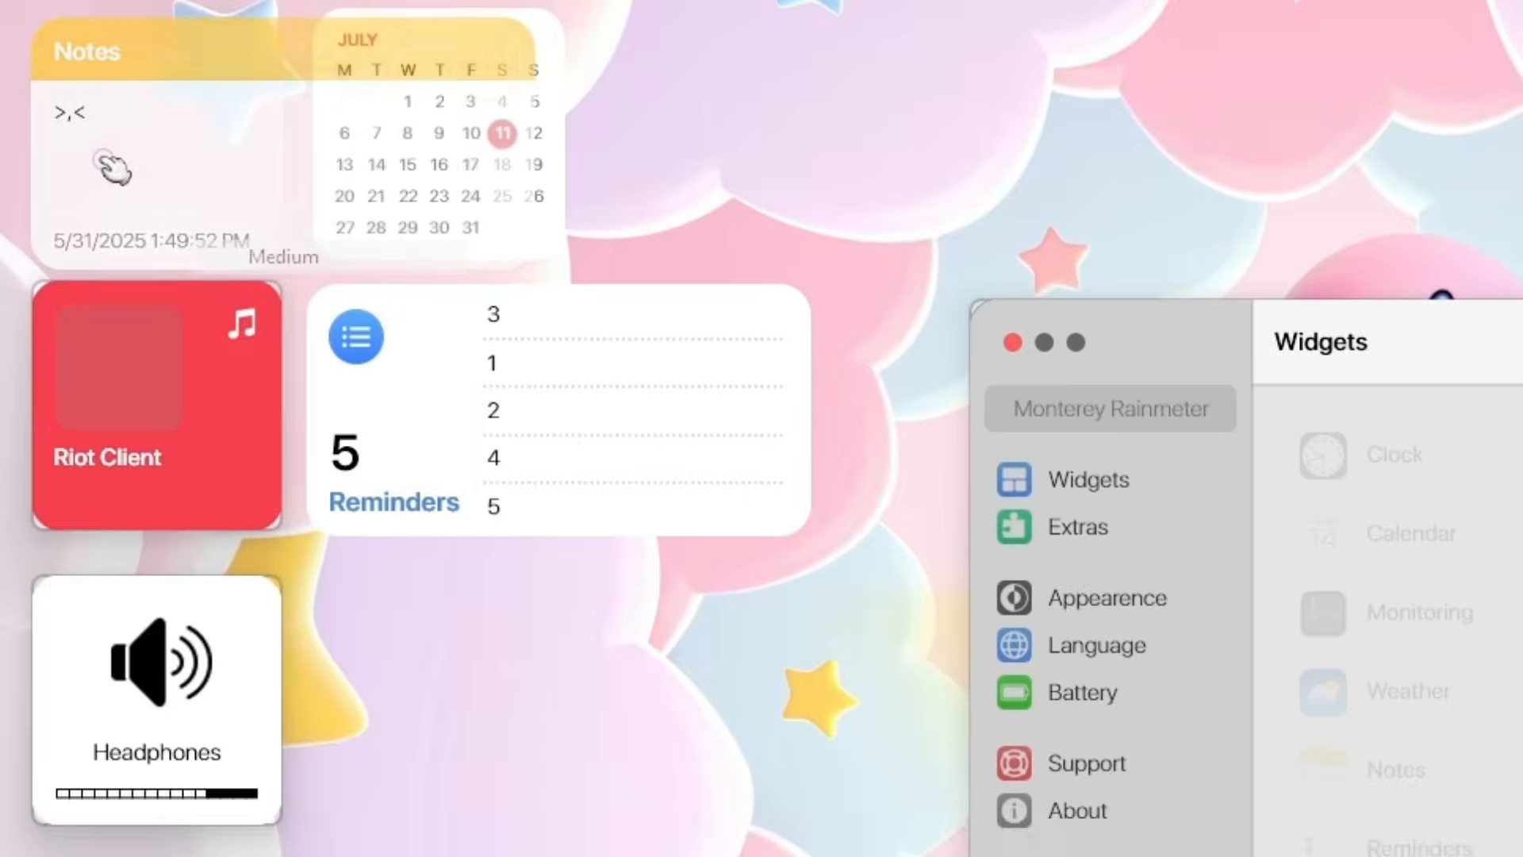
{"action": "left_click_drag", "start_coordinate": [196, 154], "coordinate": [508, 842]}
{"action": "left_click_drag", "start_coordinate": [344, 539], "coordinate": [349, 488]}
{"action": "right_click", "coordinate": [349, 489]}
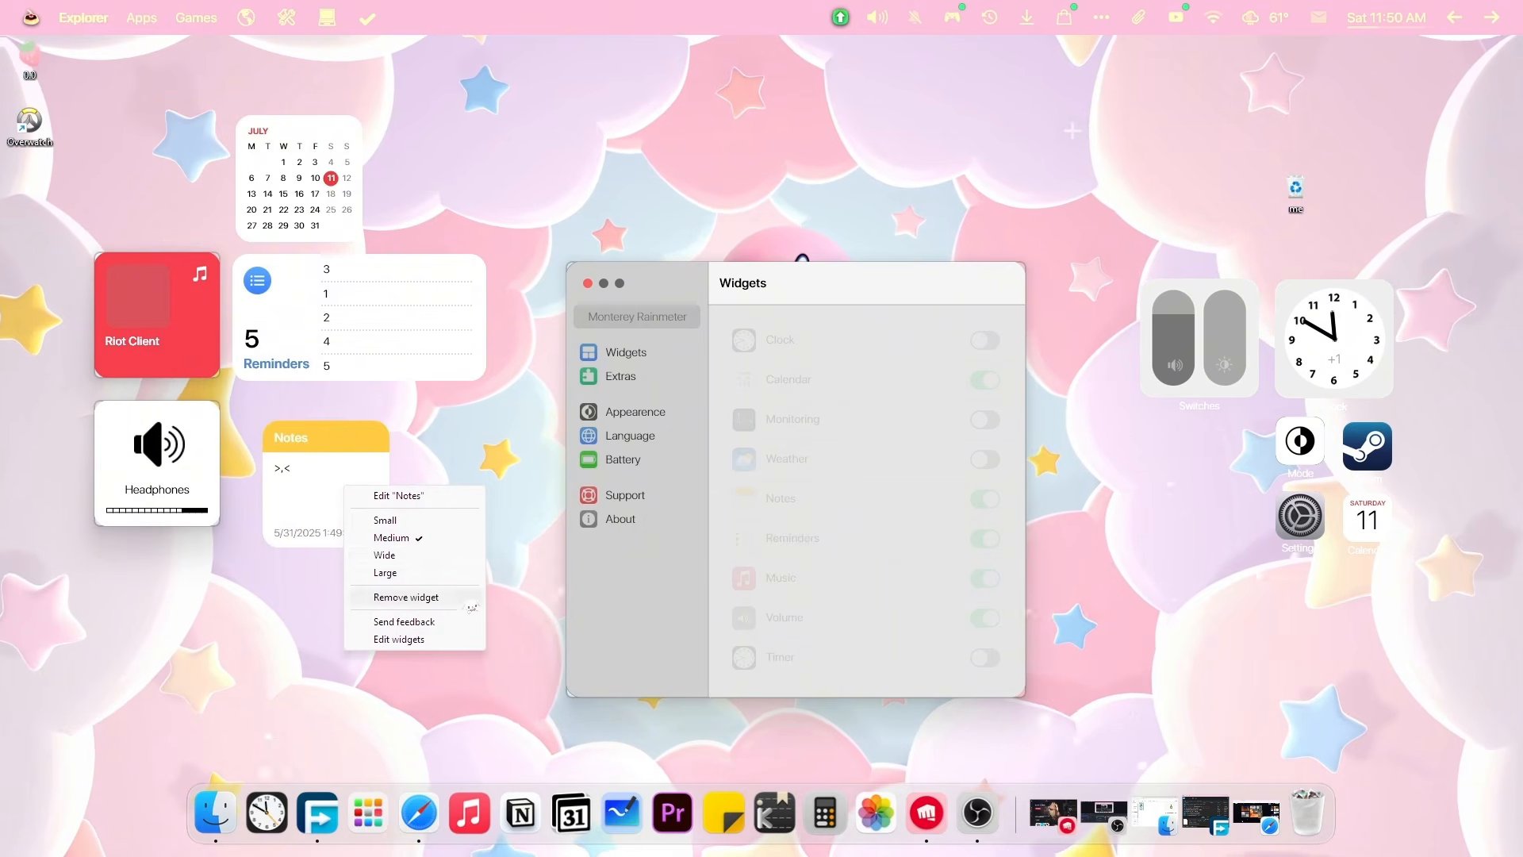
{"action": "left_click", "coordinate": [385, 520]}
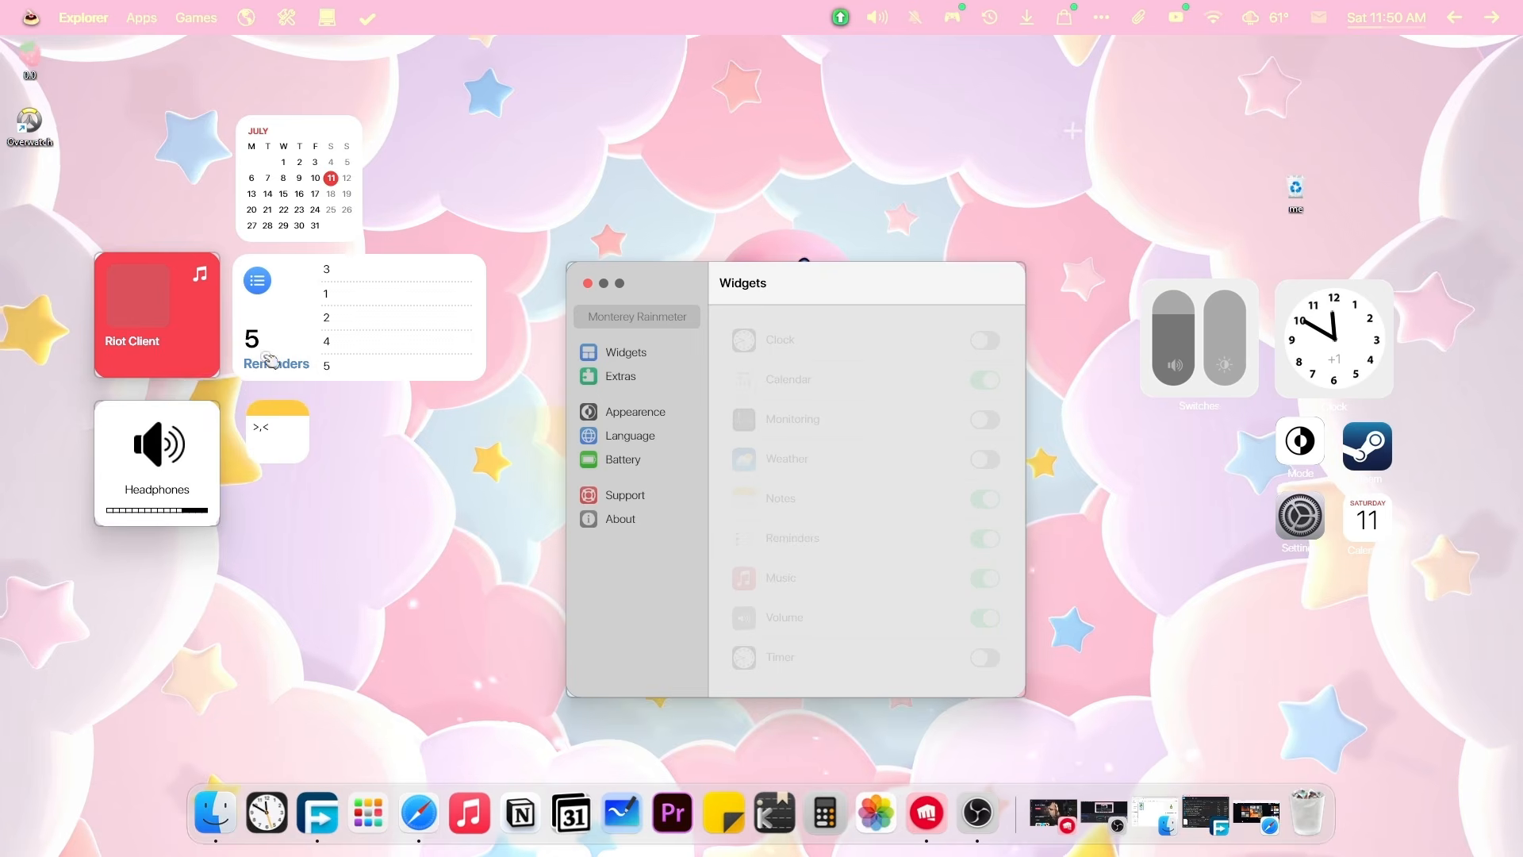
Make the music widget wide and place it below Notes.
{"action": "left_click_drag", "start_coordinate": [159, 317], "coordinate": [151, 177]}
{"action": "right_click", "coordinate": [174, 219]}
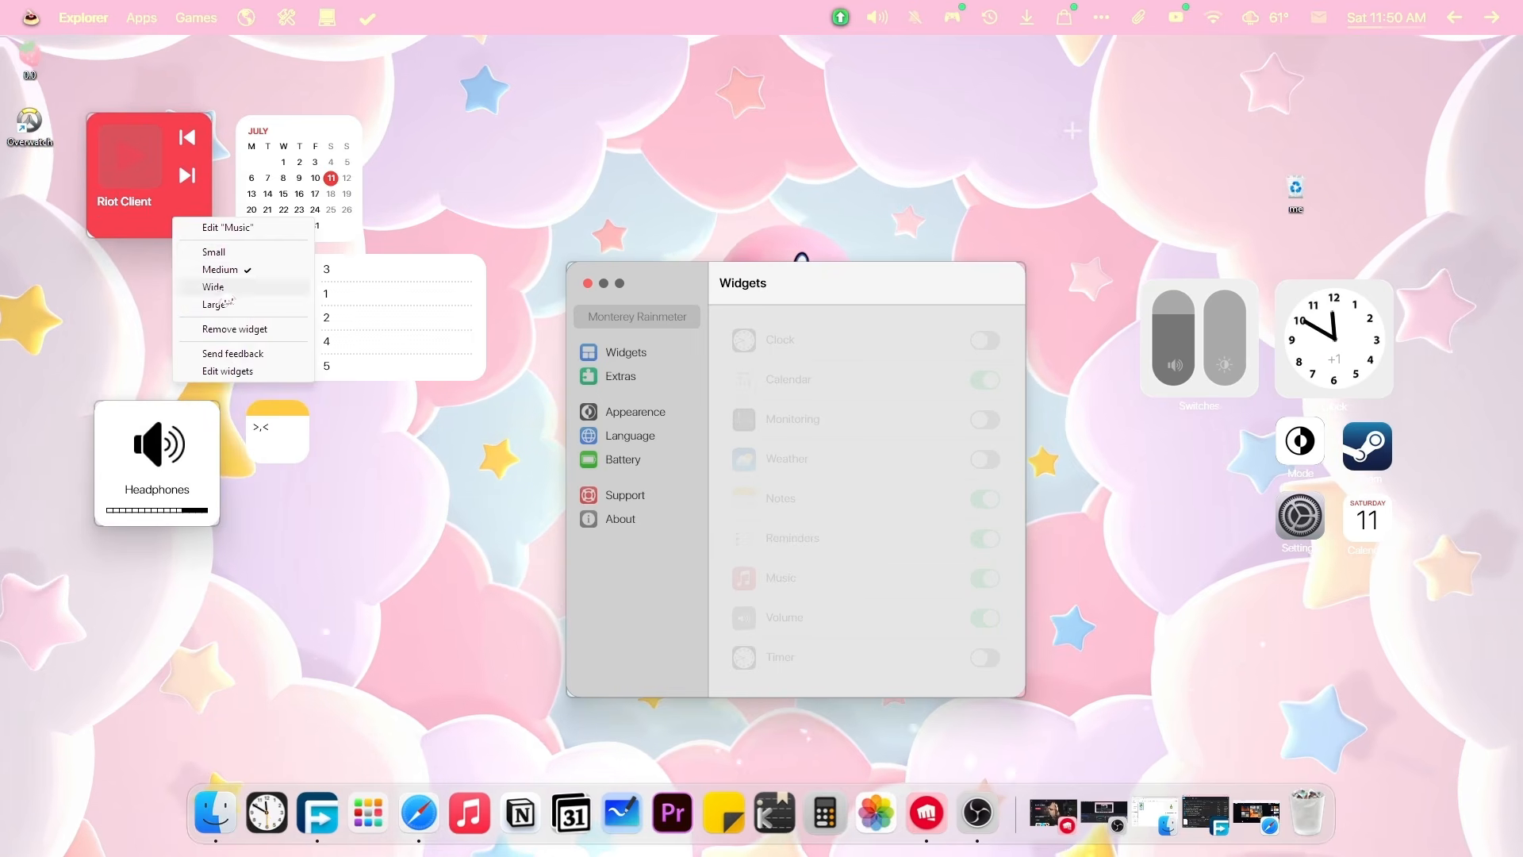
{"action": "left_click", "coordinate": [219, 292]}
{"action": "right_click", "coordinate": [138, 201]}
{"action": "left_click", "coordinate": [151, 132]}
{"action": "left_click_drag", "start_coordinate": [150, 131], "coordinate": [305, 502]}
Turn the Headphones widget into a wide volume mixer and move it further left.
{"action": "left_click_drag", "start_coordinate": [164, 496], "coordinate": [458, 211]}
{"action": "right_click", "coordinate": [149, 218]}
{"action": "left_click", "coordinate": [204, 255]}
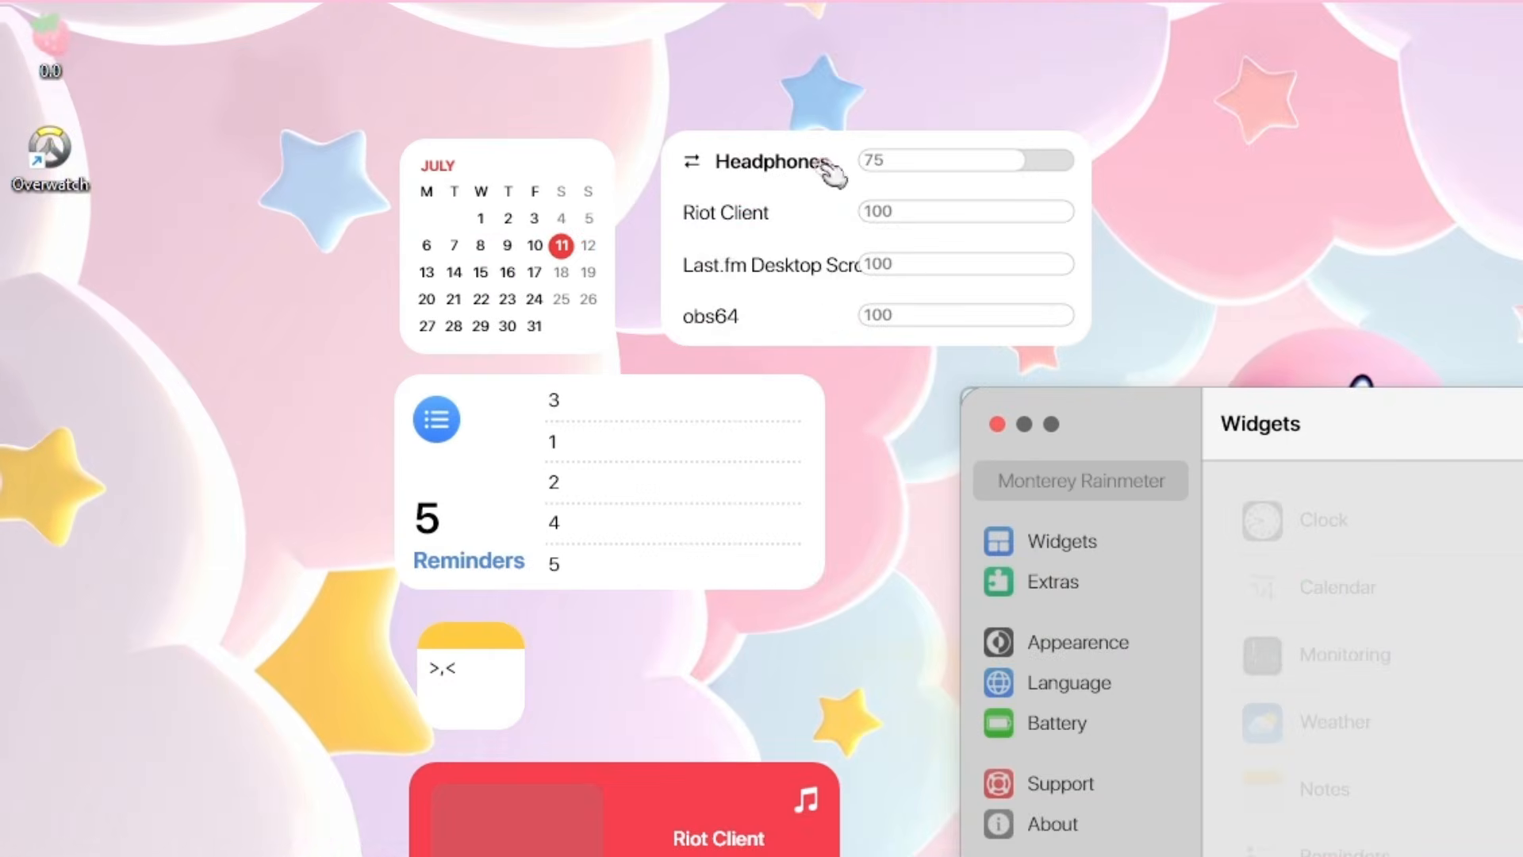
{"action": "left_click_drag", "start_coordinate": [843, 317], "coordinate": [251, 448]}
{"action": "right_click", "coordinate": [290, 429]}
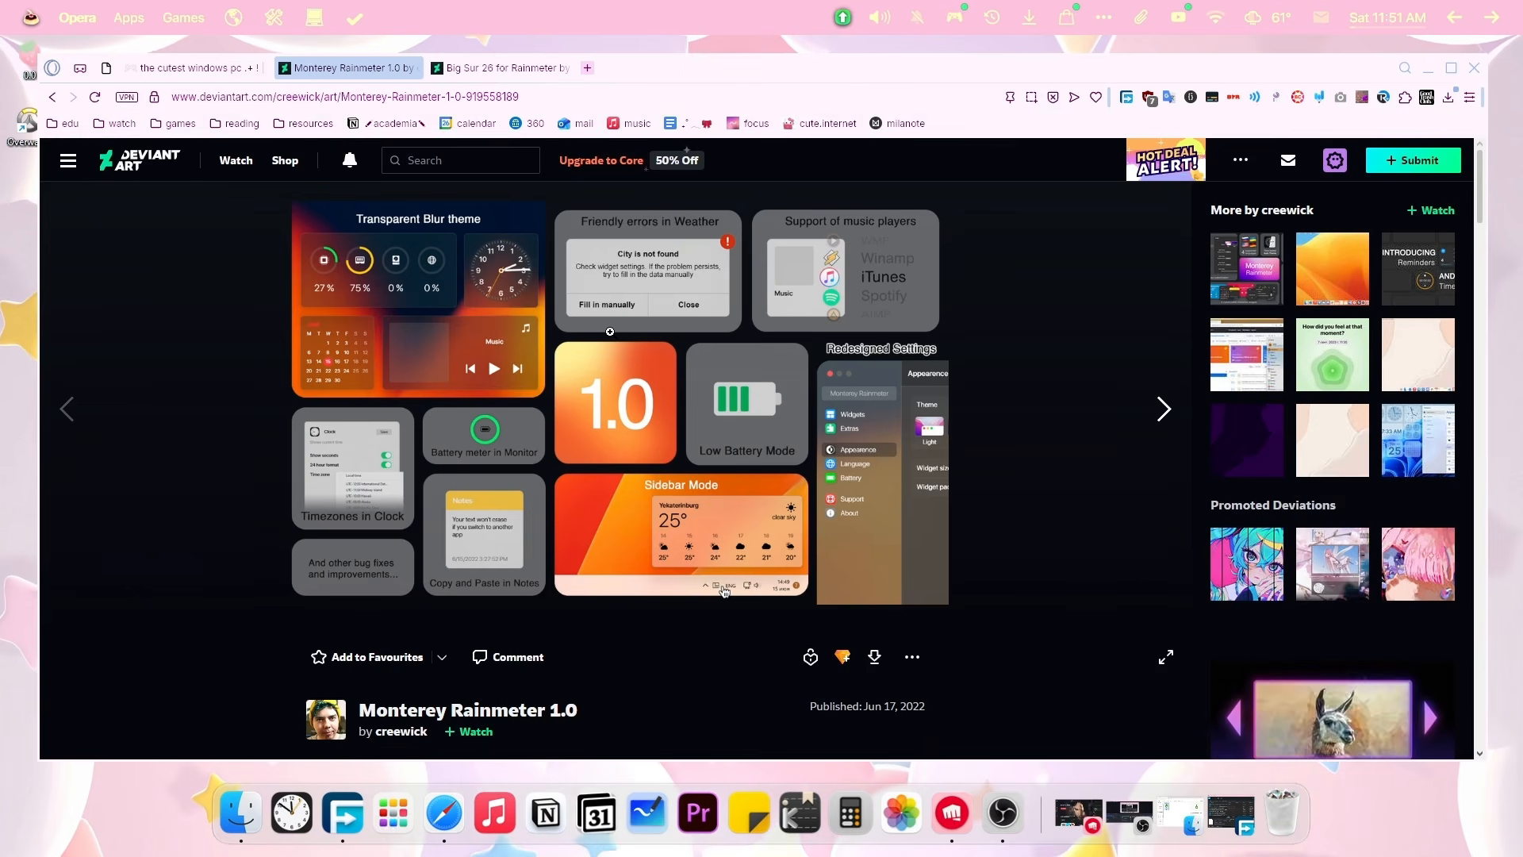
Close the Monterey Rainmeter tab and download the free 9.37 MB Big Sur 26 zip.
{"action": "left_click", "coordinate": [483, 68]}
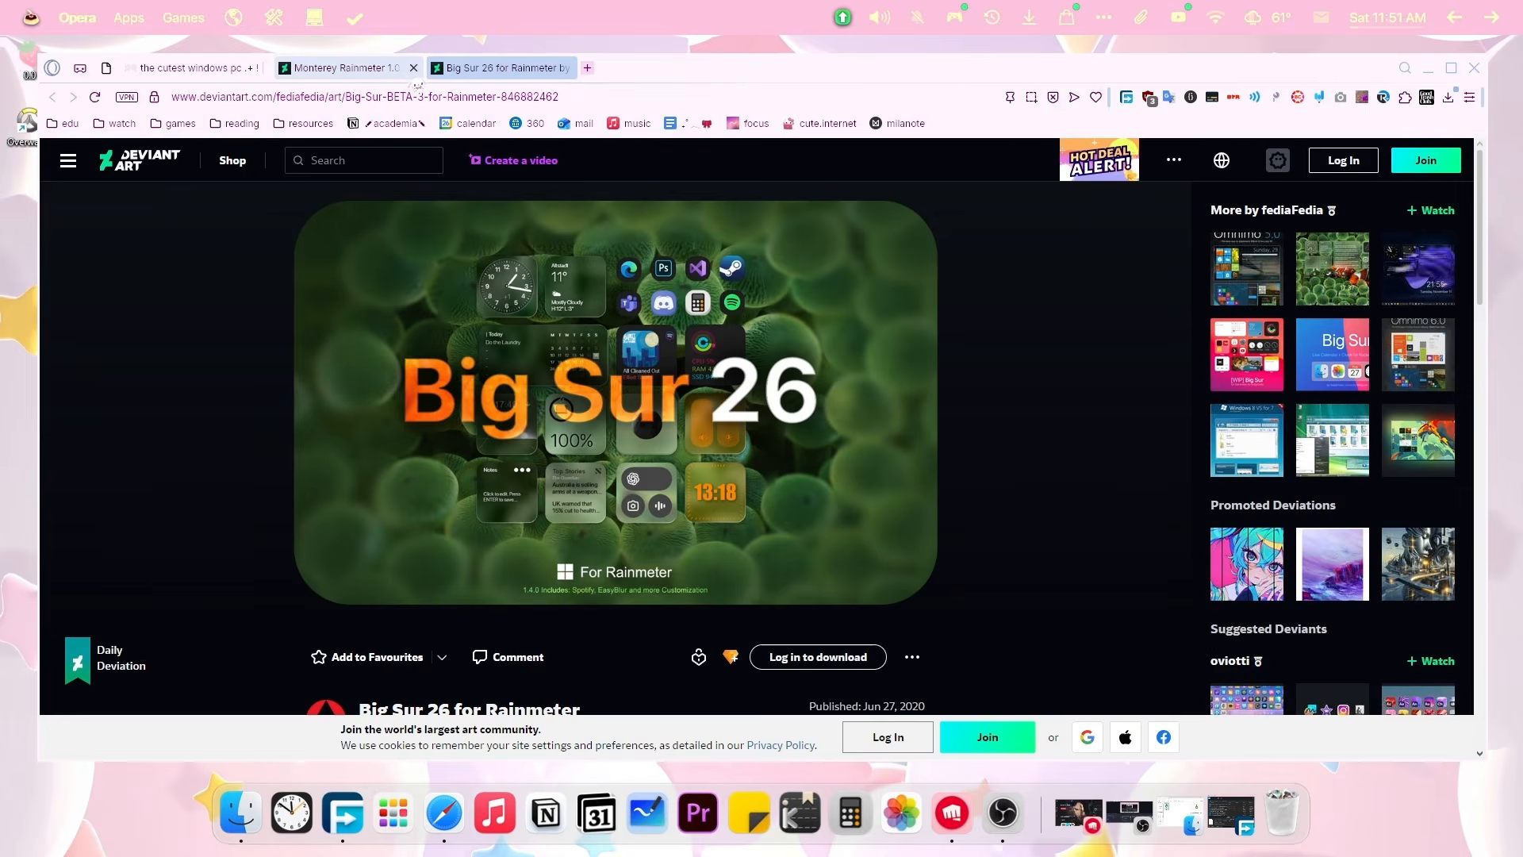
{"action": "left_click", "coordinate": [353, 67]}
{"action": "left_click", "coordinate": [418, 67]}
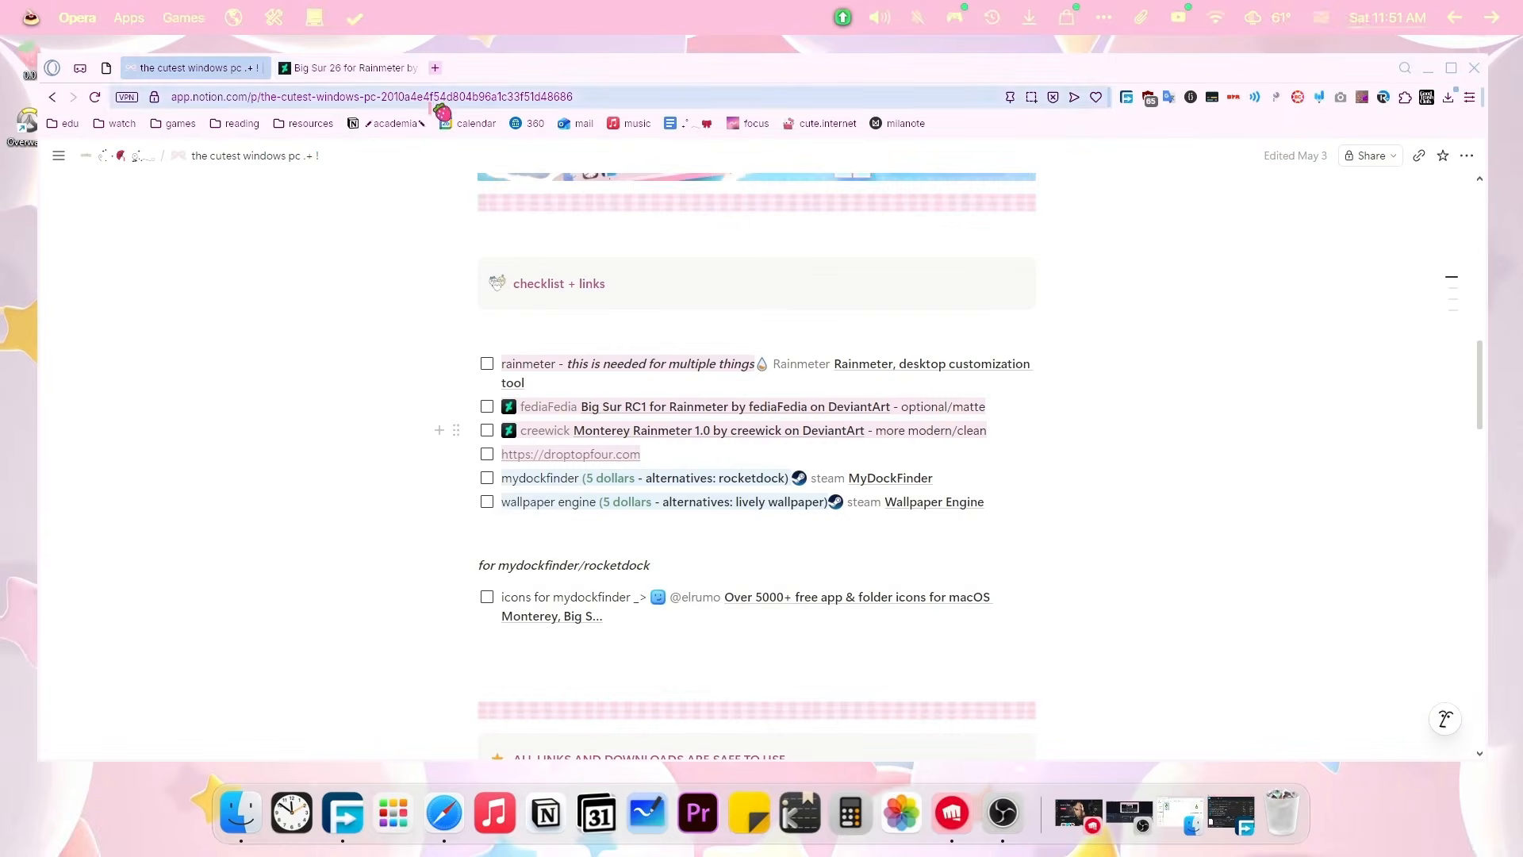
{"action": "left_click", "coordinate": [353, 67]}
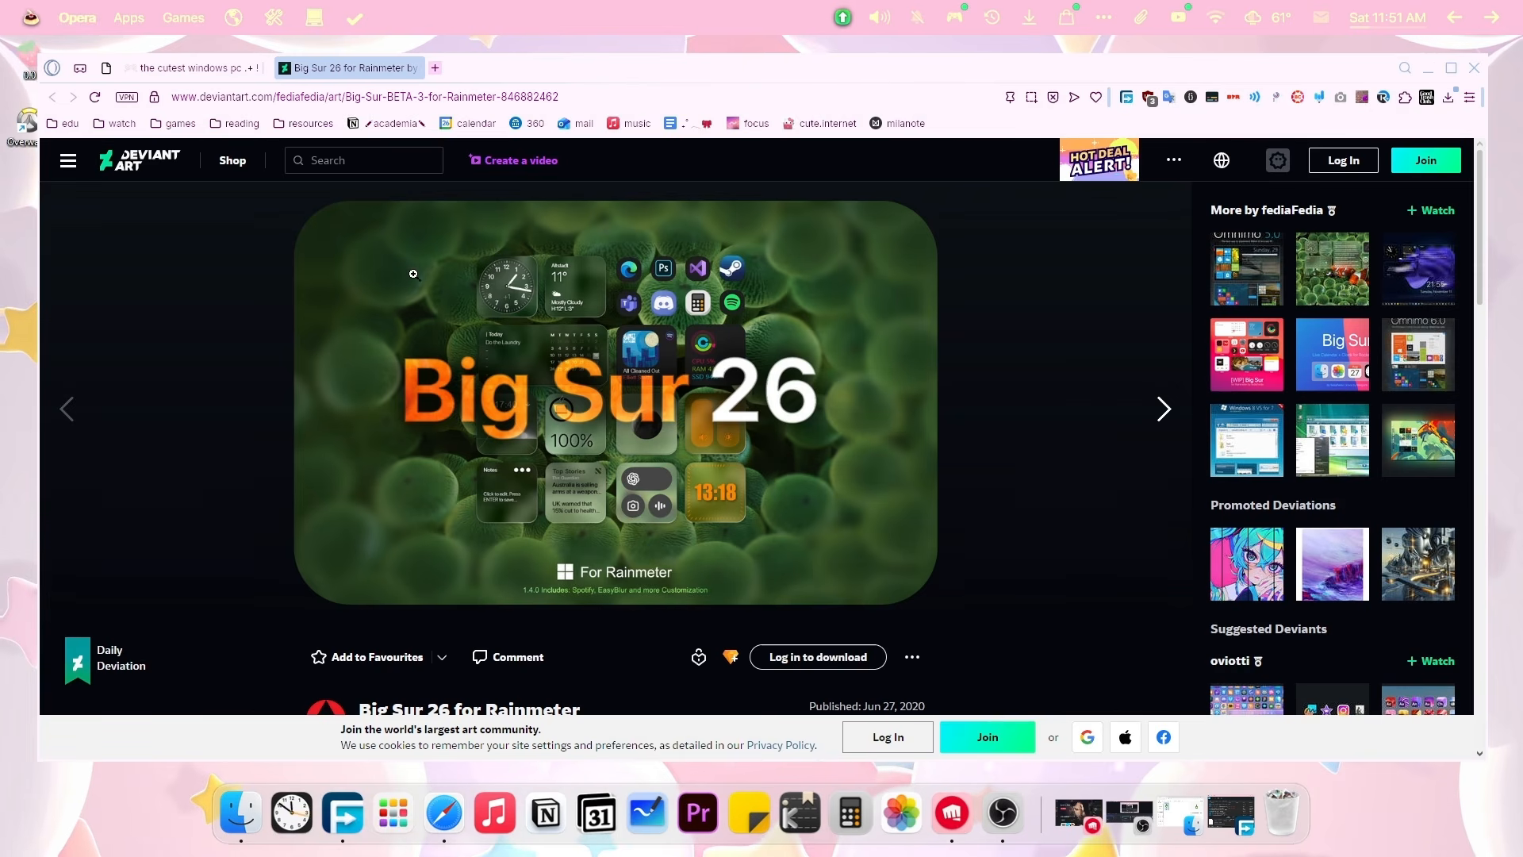
{"action": "left_click", "coordinate": [817, 656]}
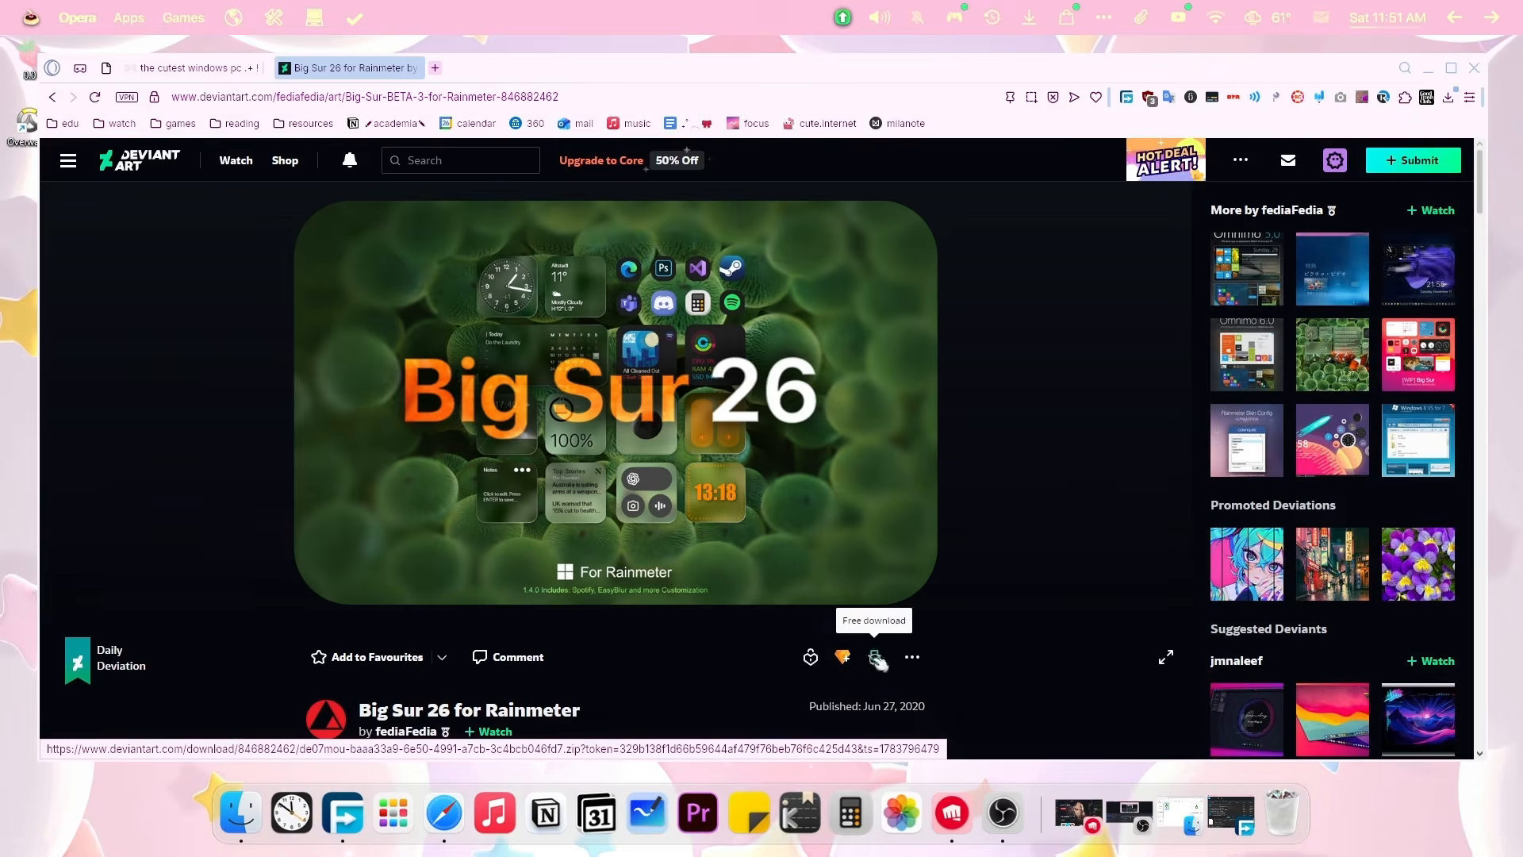
{"action": "left_click", "coordinate": [876, 658]}
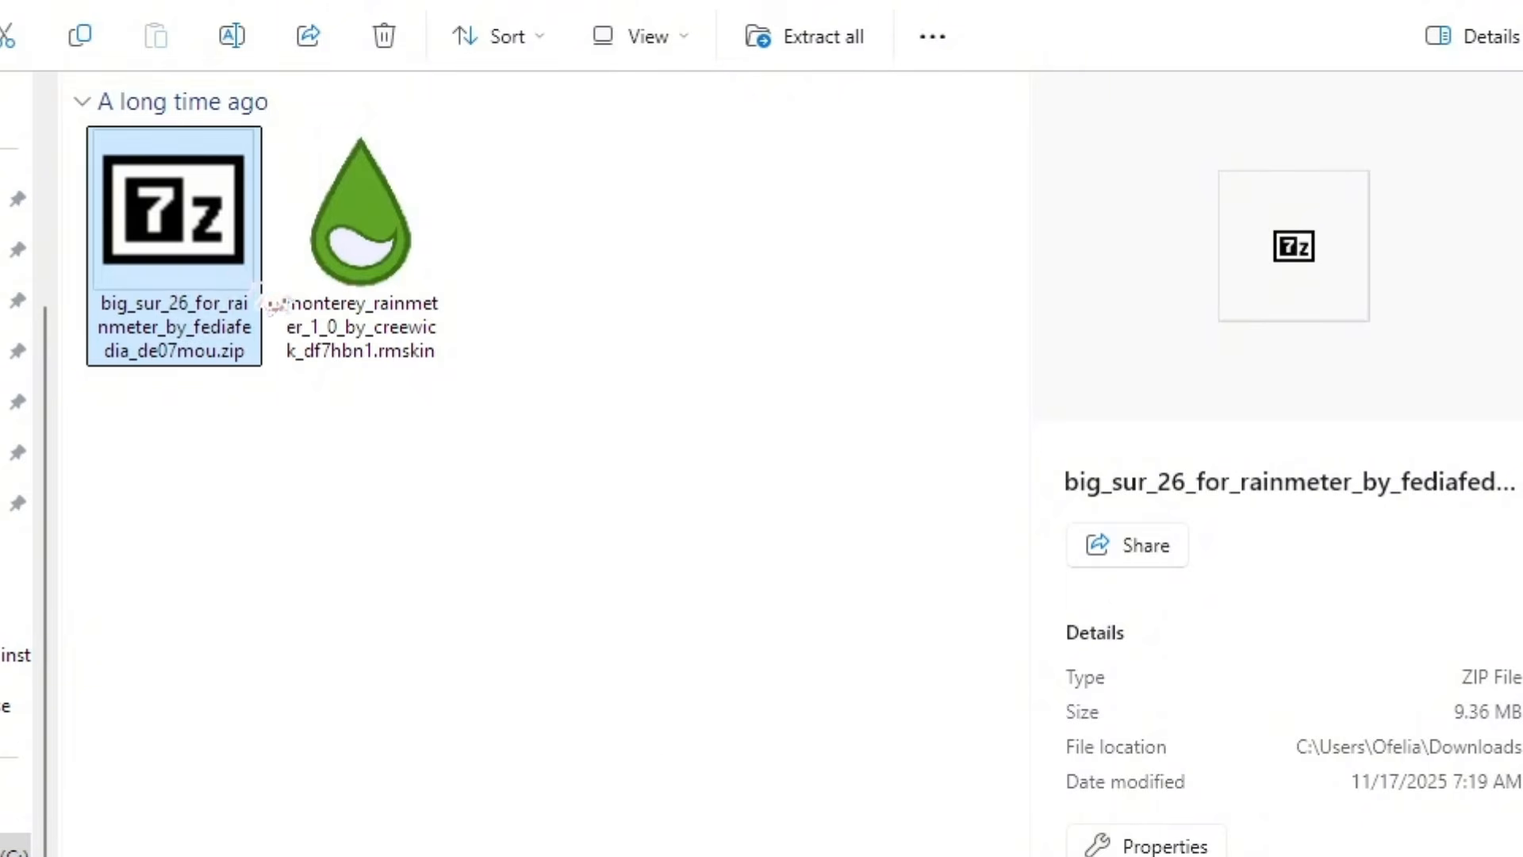
Extract the Big Sur 26 archive with 7-Zip into its own folder and select BigSur26_Release1.4.0.rmskin.
{"action": "right_click", "coordinate": [199, 267]}
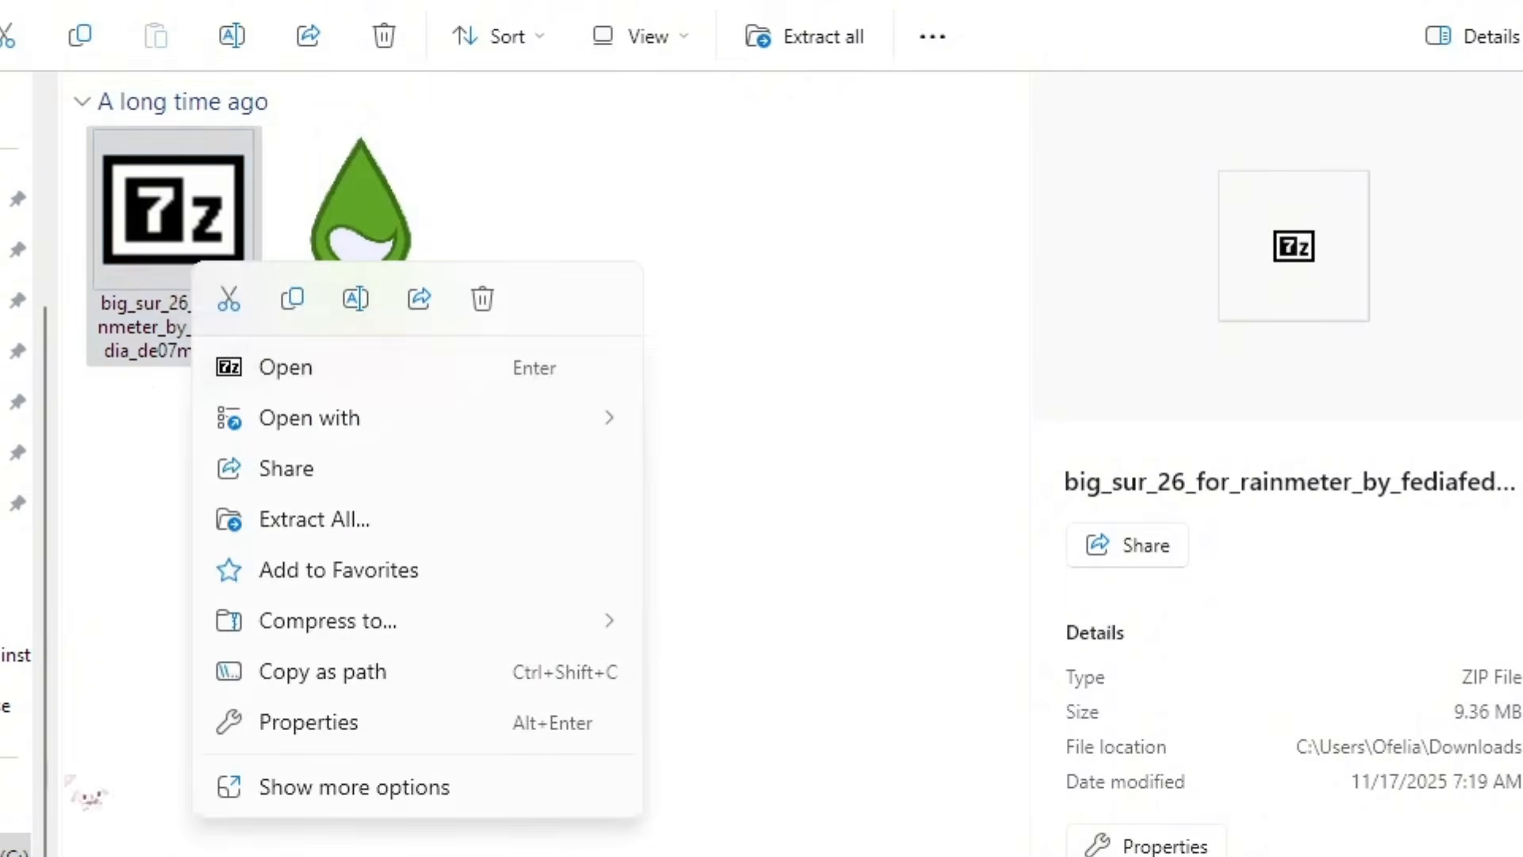
{"action": "left_click", "coordinate": [416, 803]}
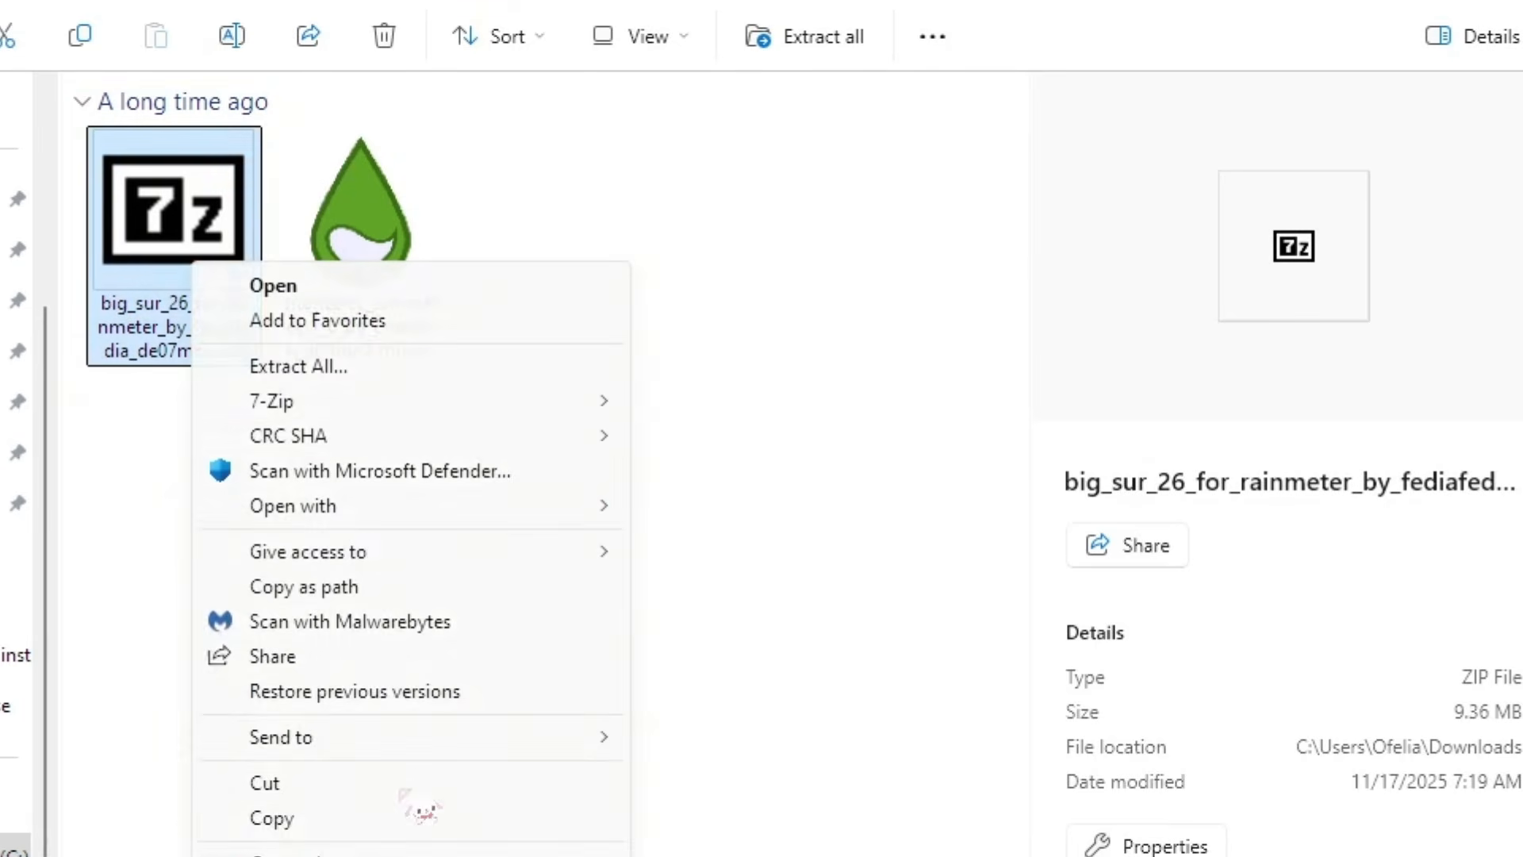
{"action": "mouse_move", "coordinate": [524, 409]}
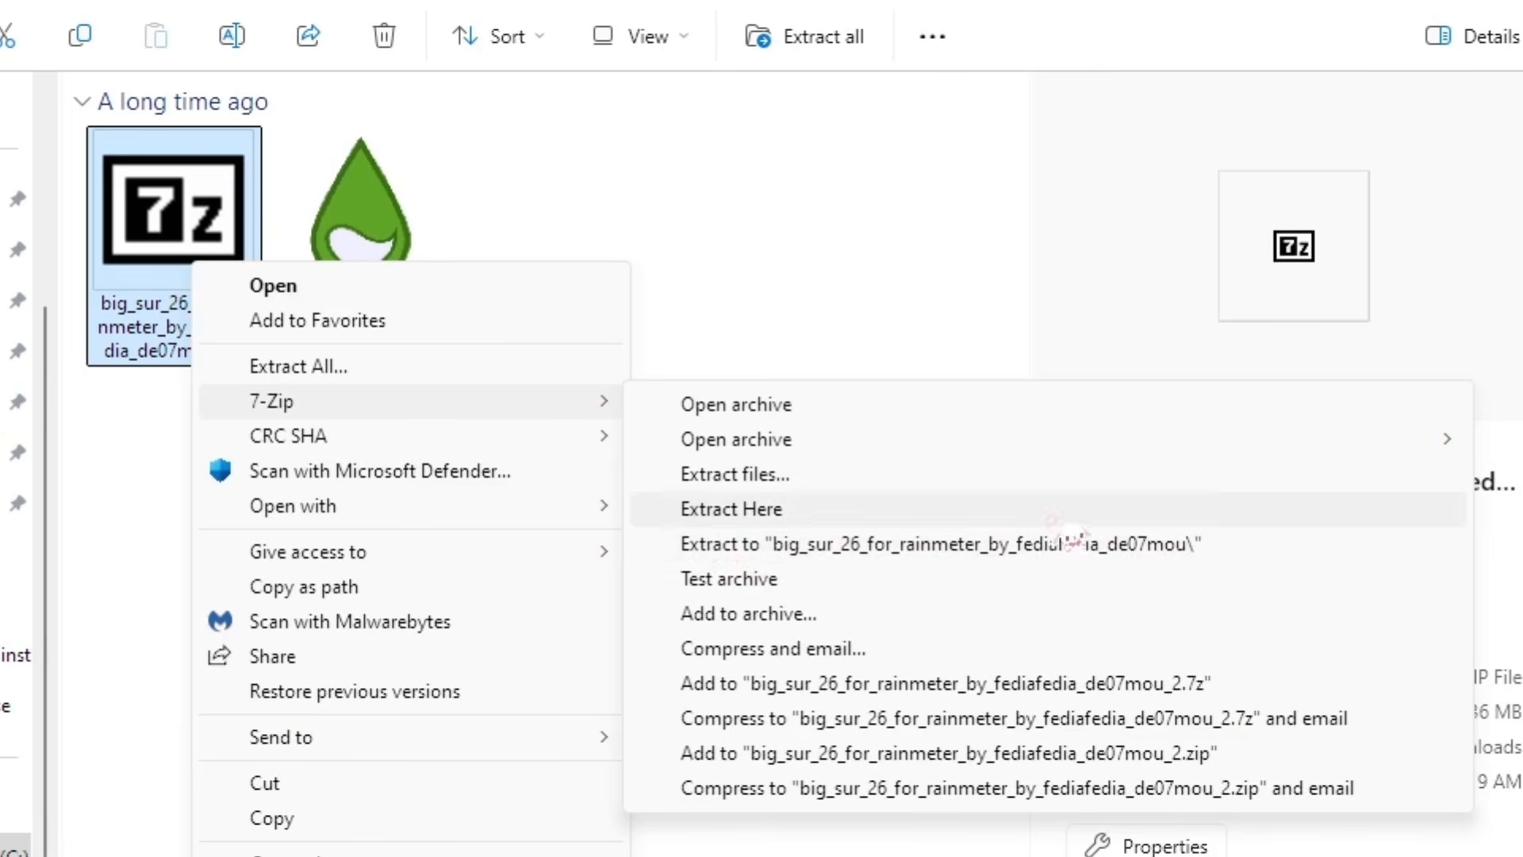
{"action": "left_click", "coordinate": [1231, 557]}
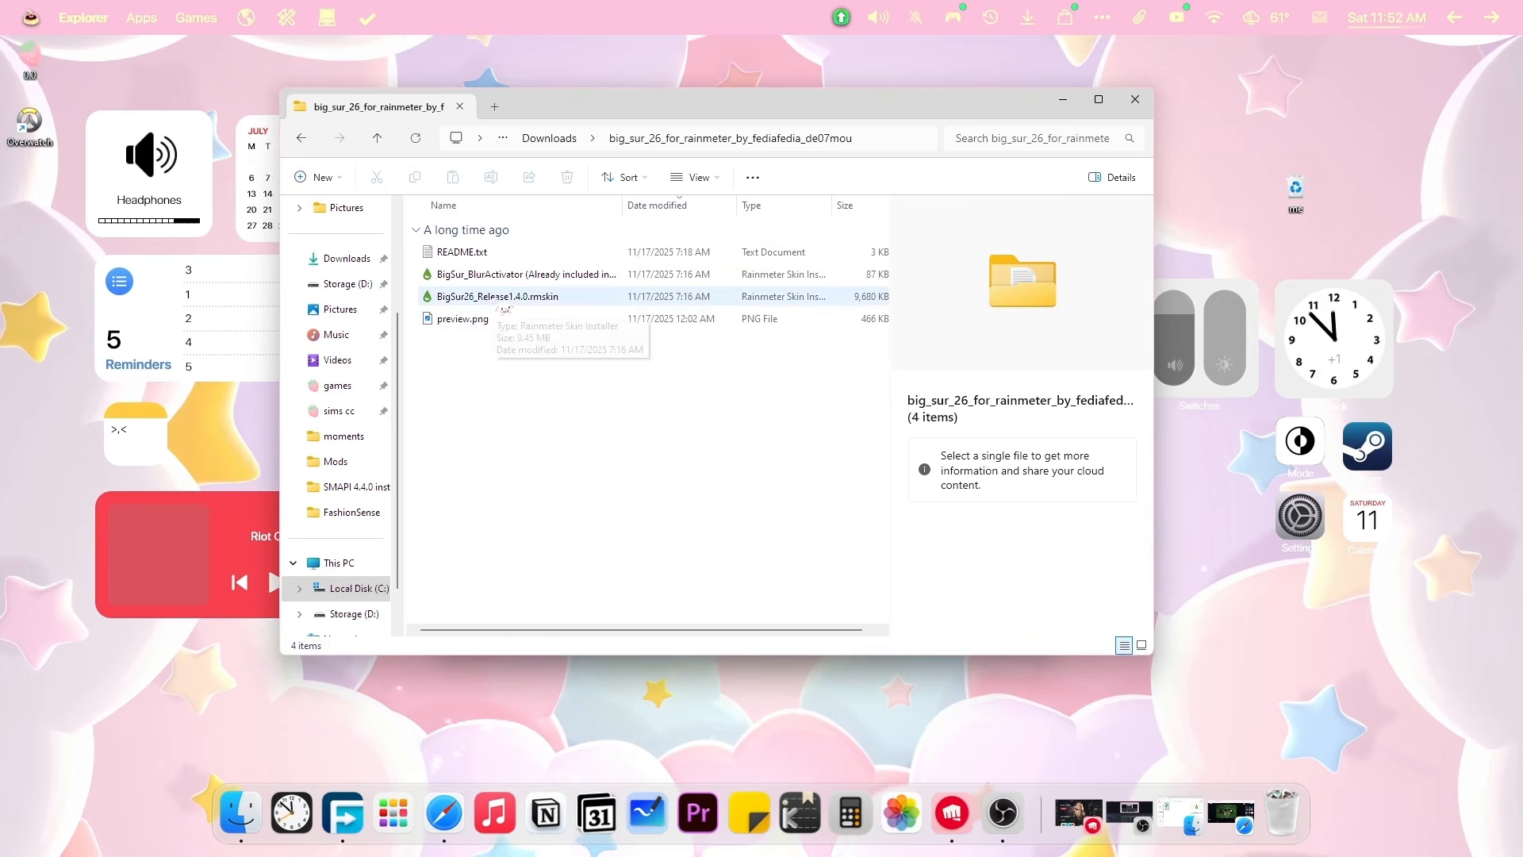
{"action": "left_click", "coordinate": [501, 299]}
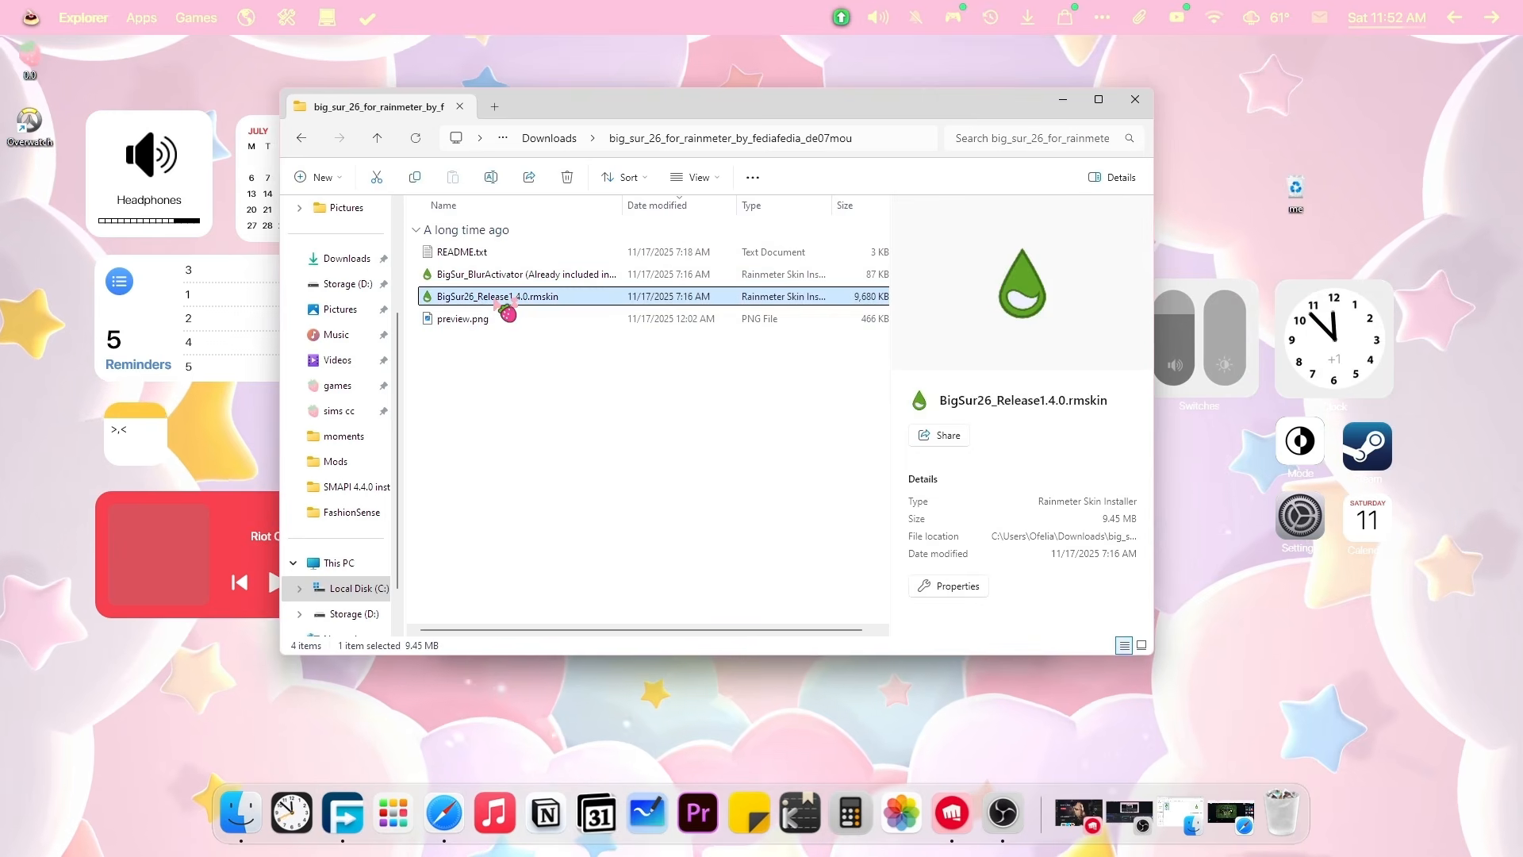
Install BigSur26_Release1.4.0.rmskin, apply its theme and choose the first of the two layouts.
{"action": "double_click", "coordinate": [501, 298]}
{"action": "scroll", "coordinate": [721, 524], "scroll_direction": "down", "scroll_amount": 3}
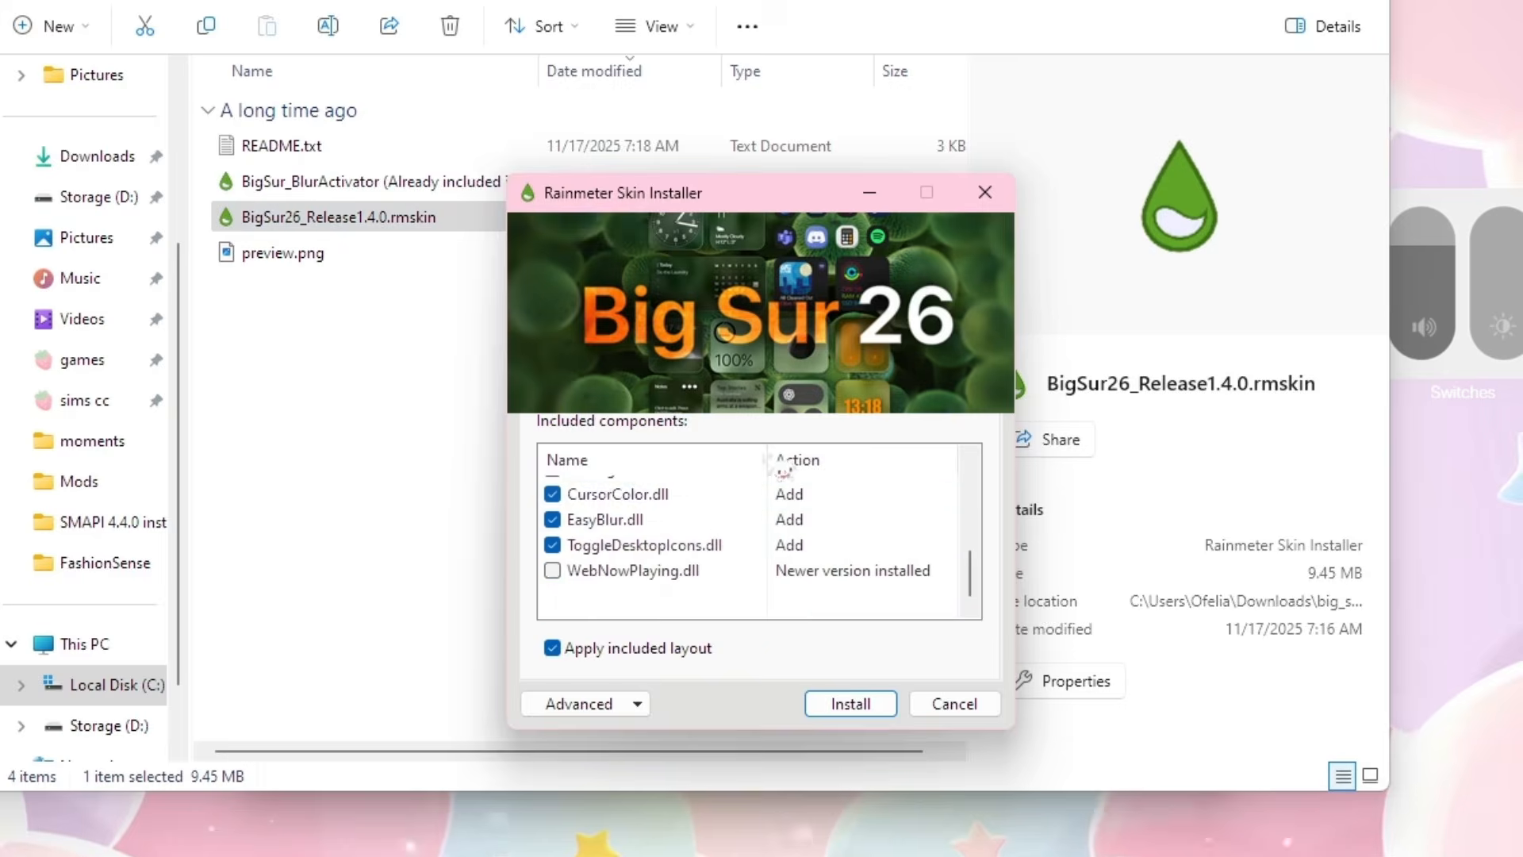
{"action": "scroll", "coordinate": [722, 545], "scroll_direction": "up", "scroll_amount": 2}
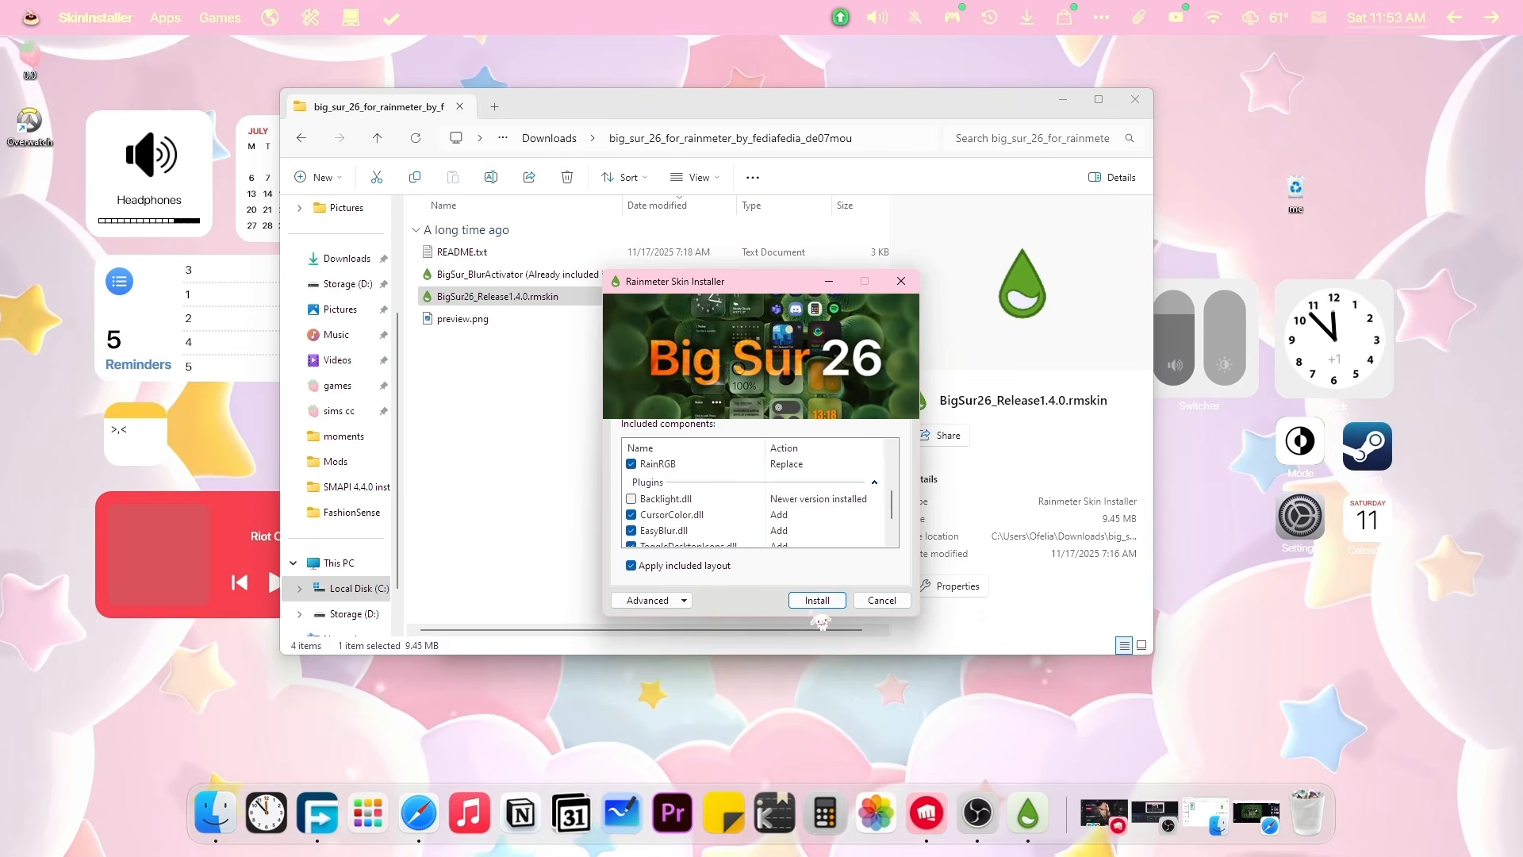
{"action": "left_click", "coordinate": [817, 599]}
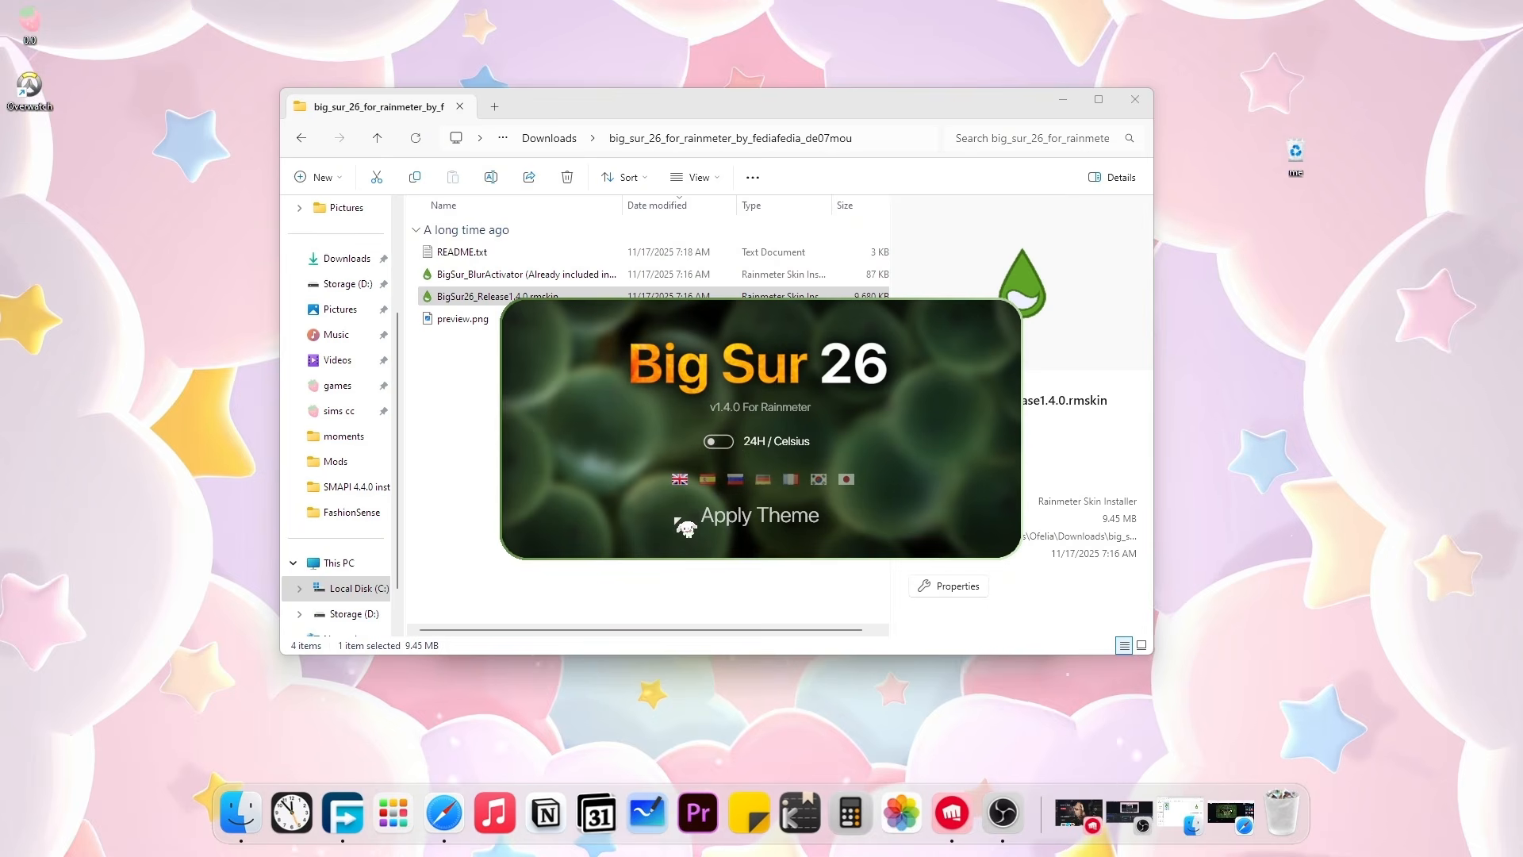
{"action": "left_click", "coordinate": [769, 482]}
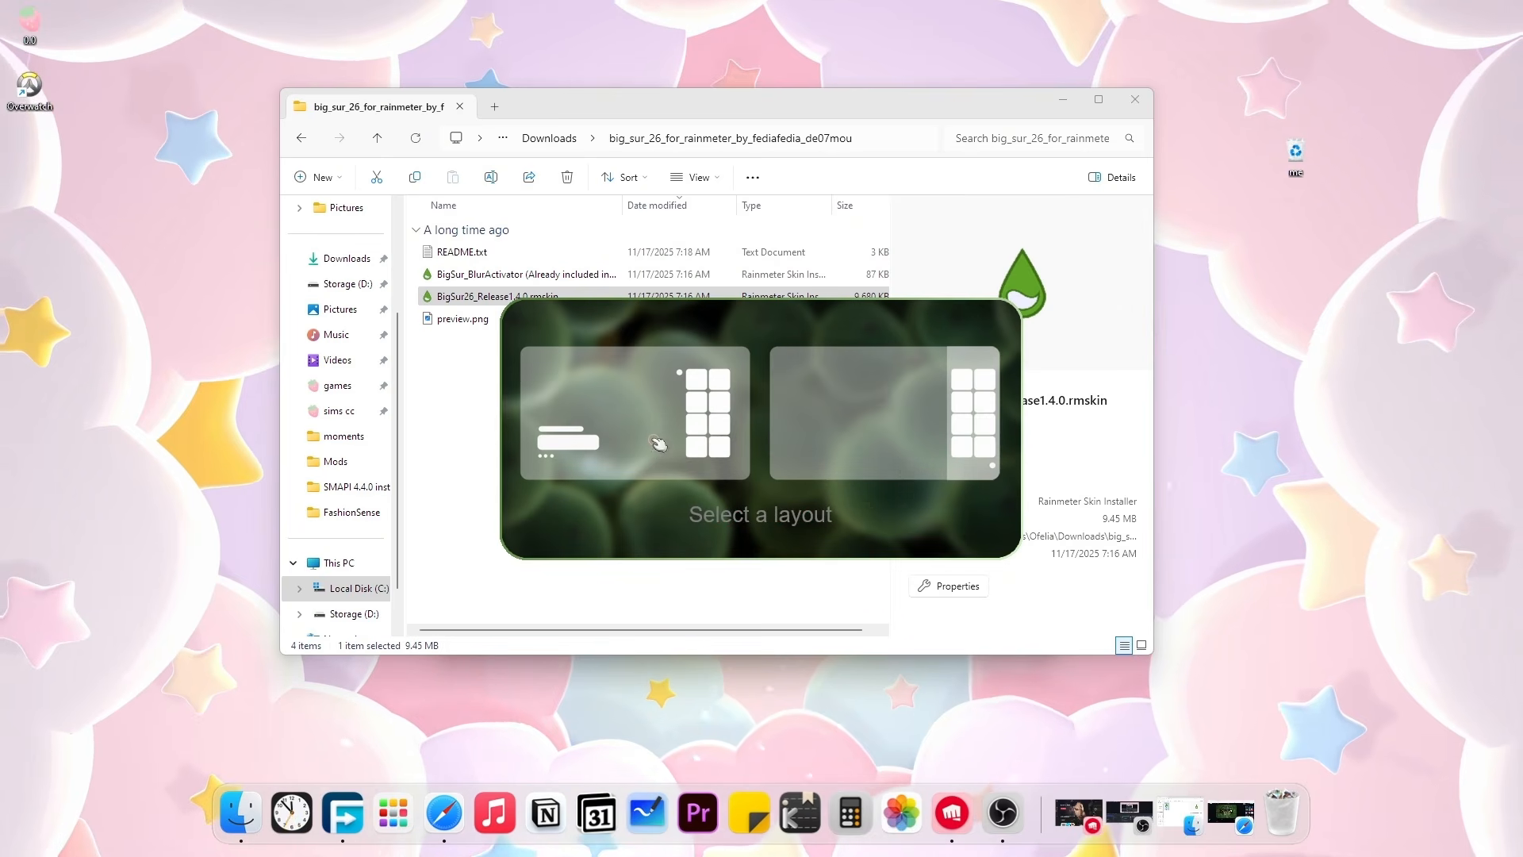
{"action": "left_click", "coordinate": [629, 454]}
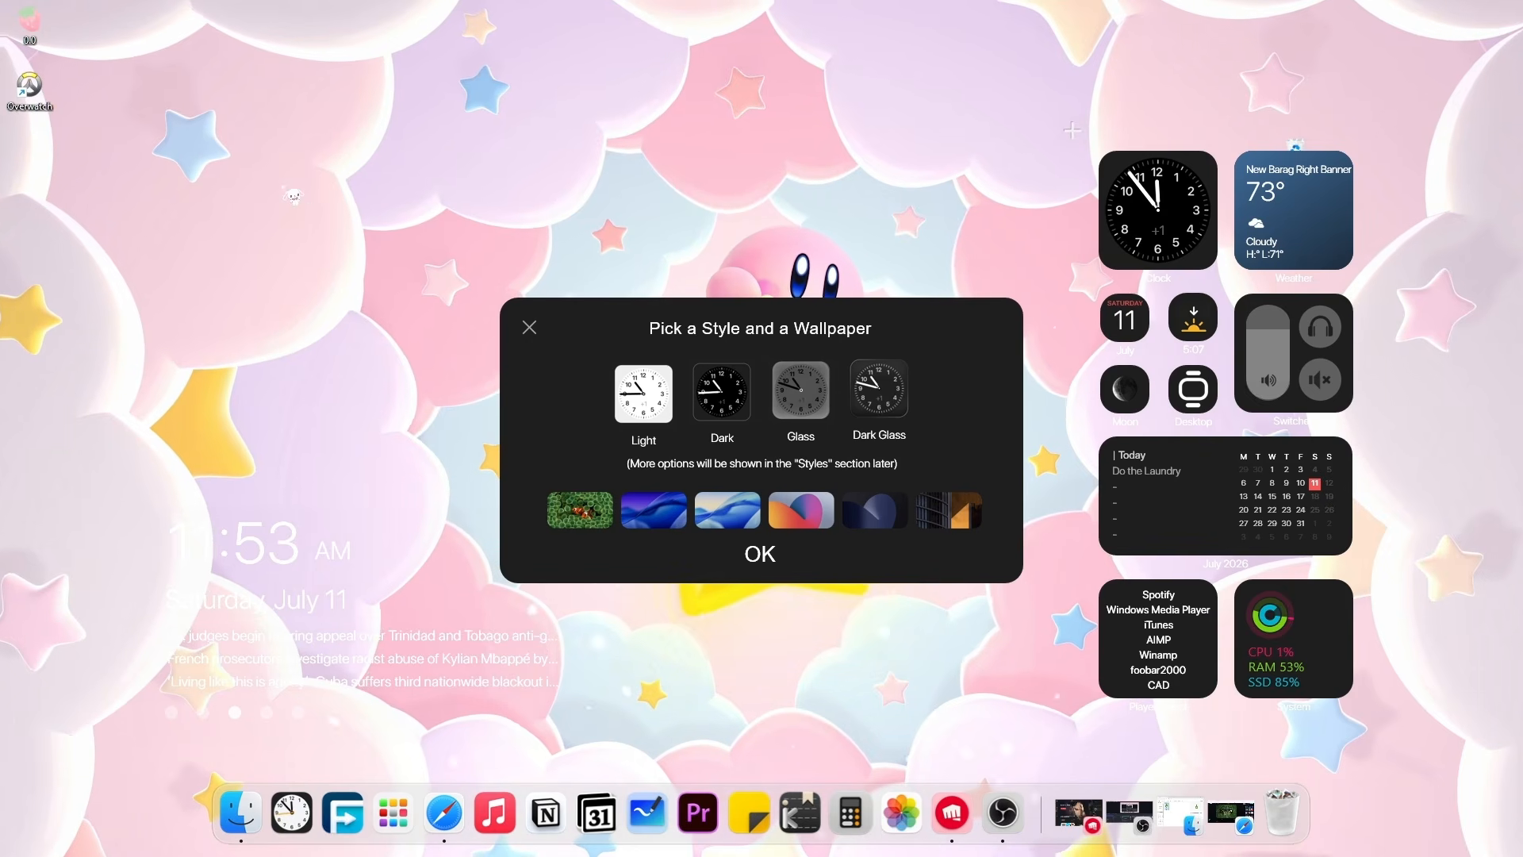
Choose the Light style in Pick a Style and a Wallpaper and confirm with OK.
{"action": "left_click", "coordinate": [643, 394]}
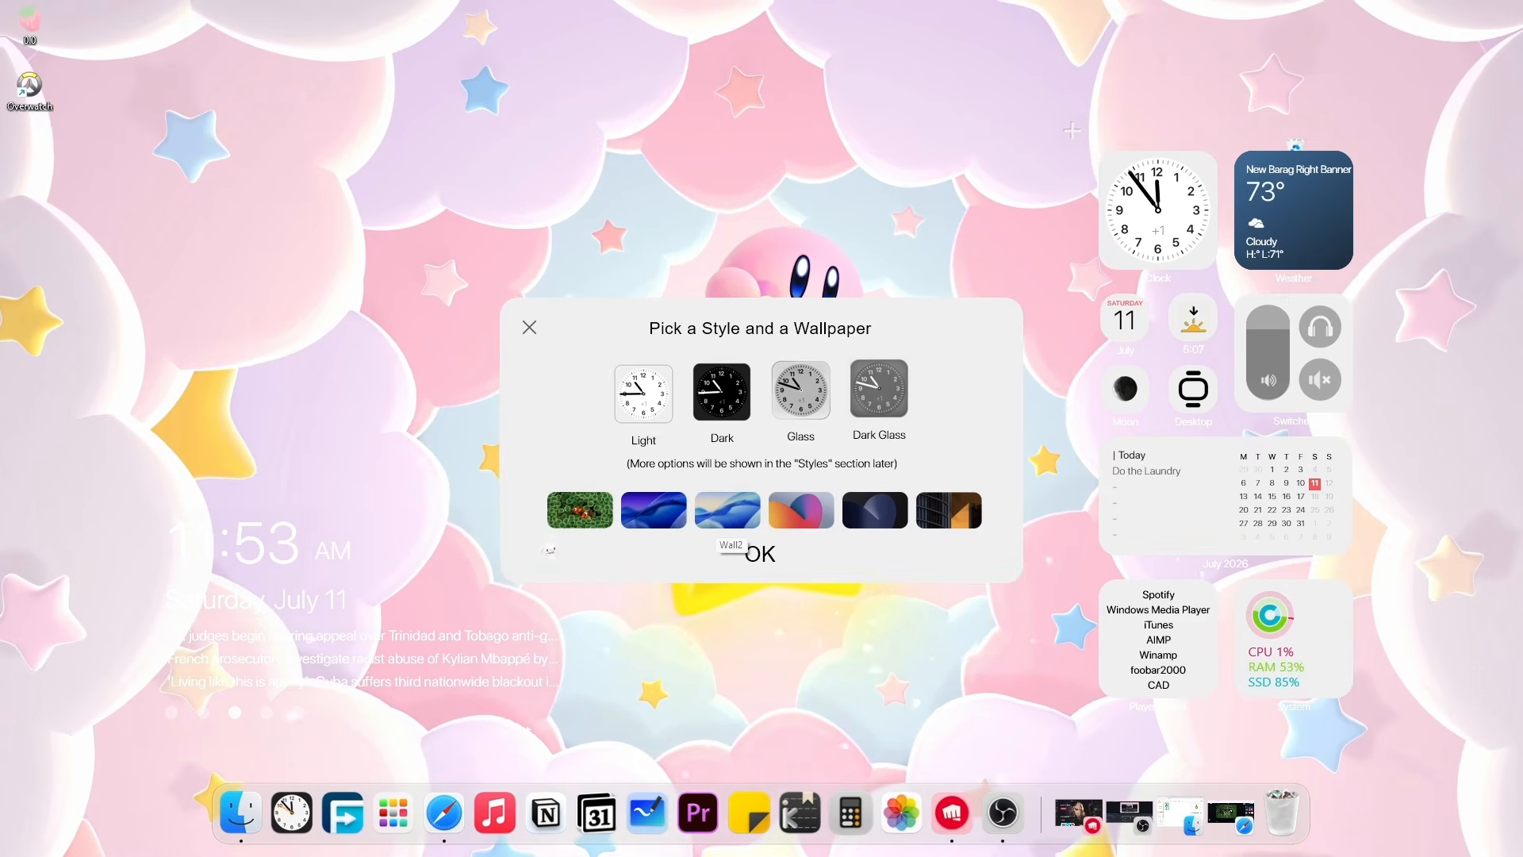
{"action": "left_click", "coordinate": [759, 555]}
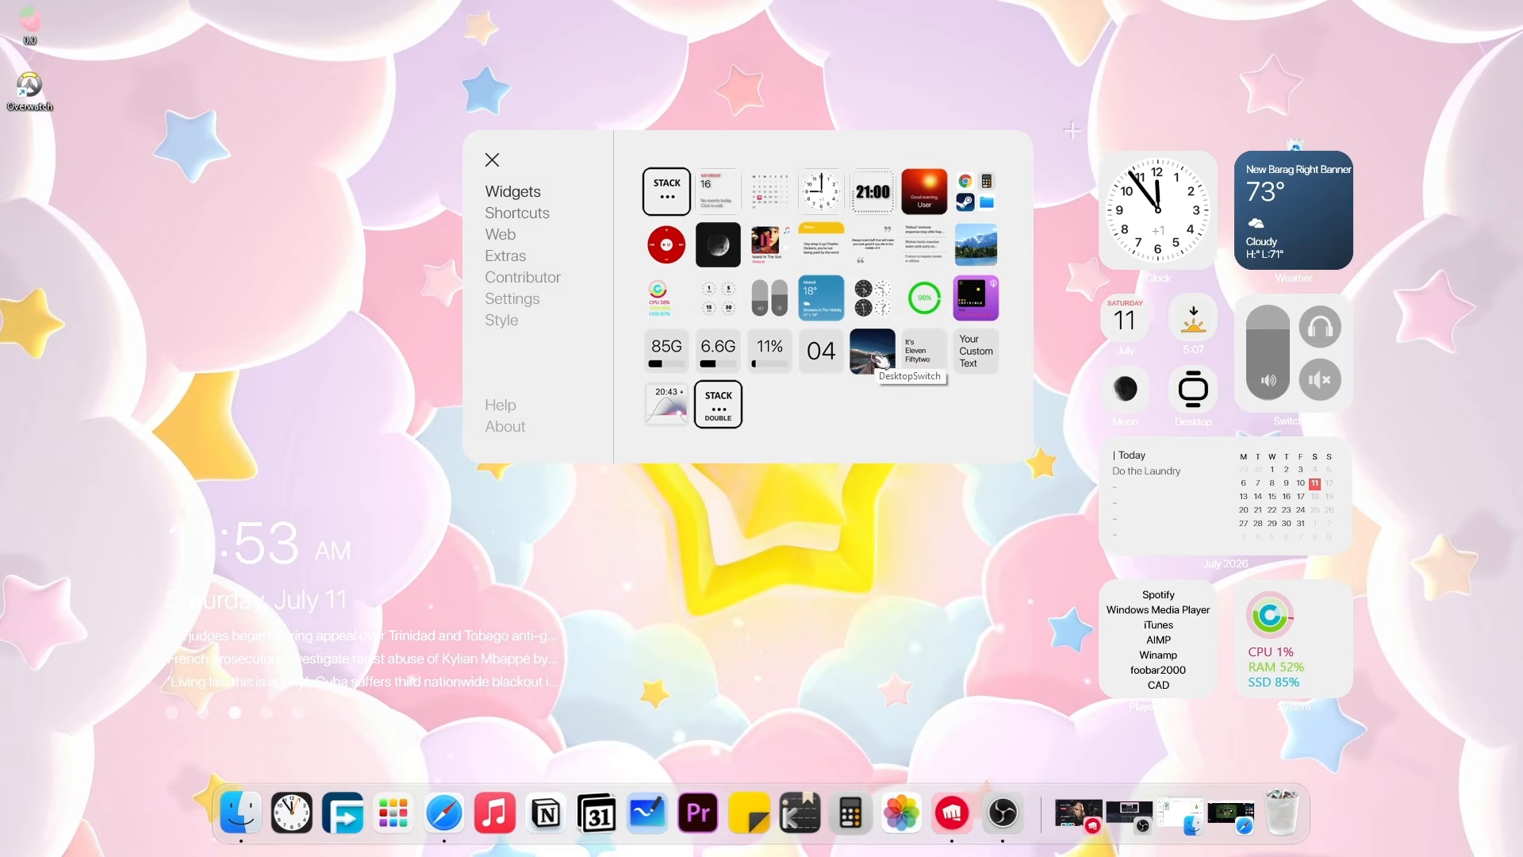
Add the DesktopSwitch widget at the left and switch it to its alternative layout.
{"action": "left_click", "coordinate": [878, 358]}
{"action": "left_click_drag", "start_coordinate": [918, 153], "coordinate": [990, 137]}
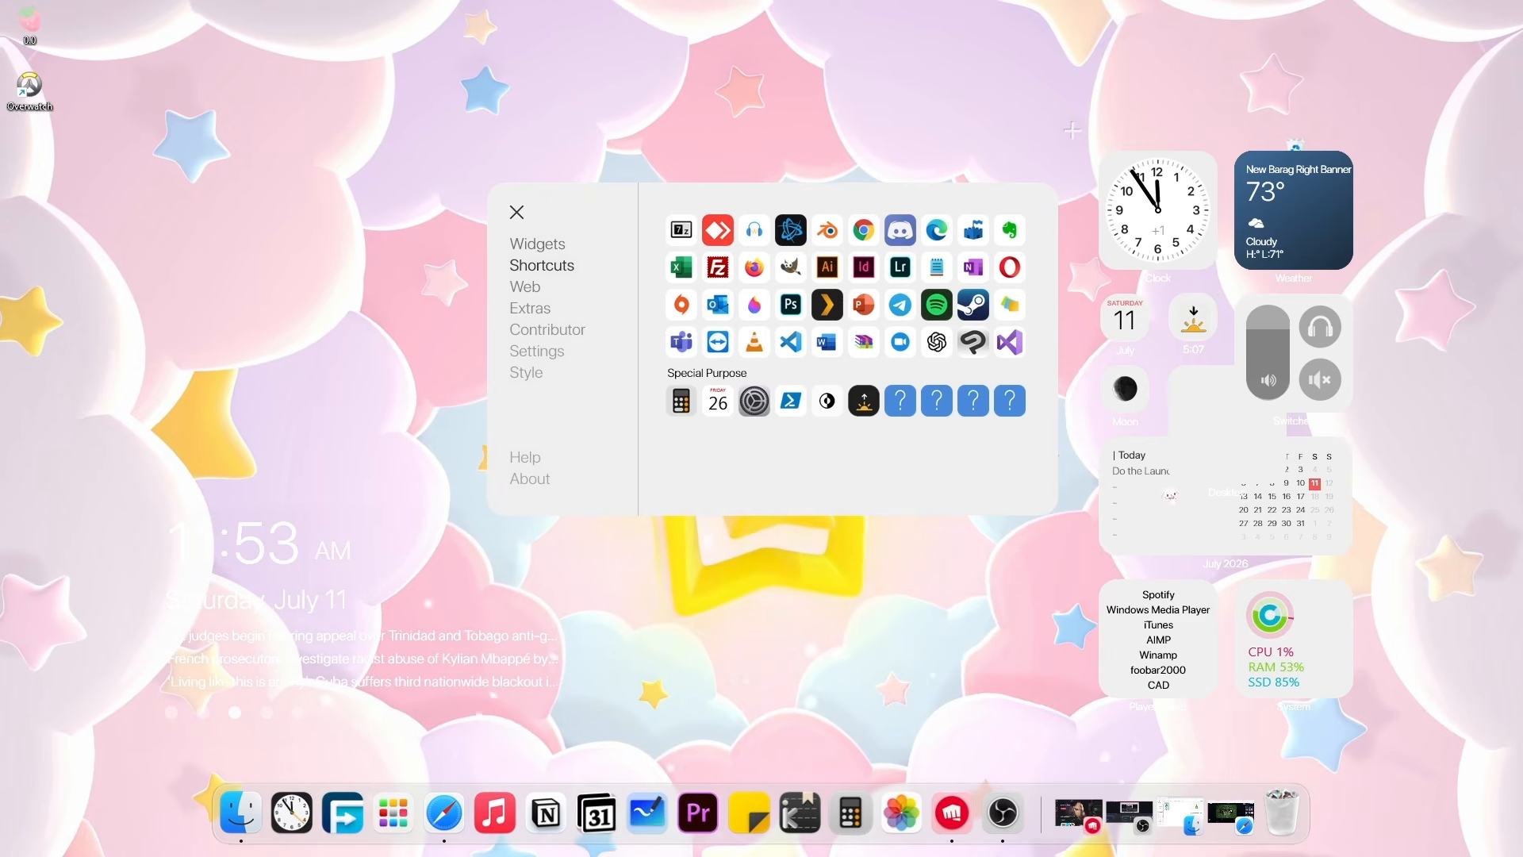
{"action": "left_click_drag", "start_coordinate": [1213, 416], "coordinate": [265, 349]}
{"action": "right_click", "coordinate": [268, 346]}
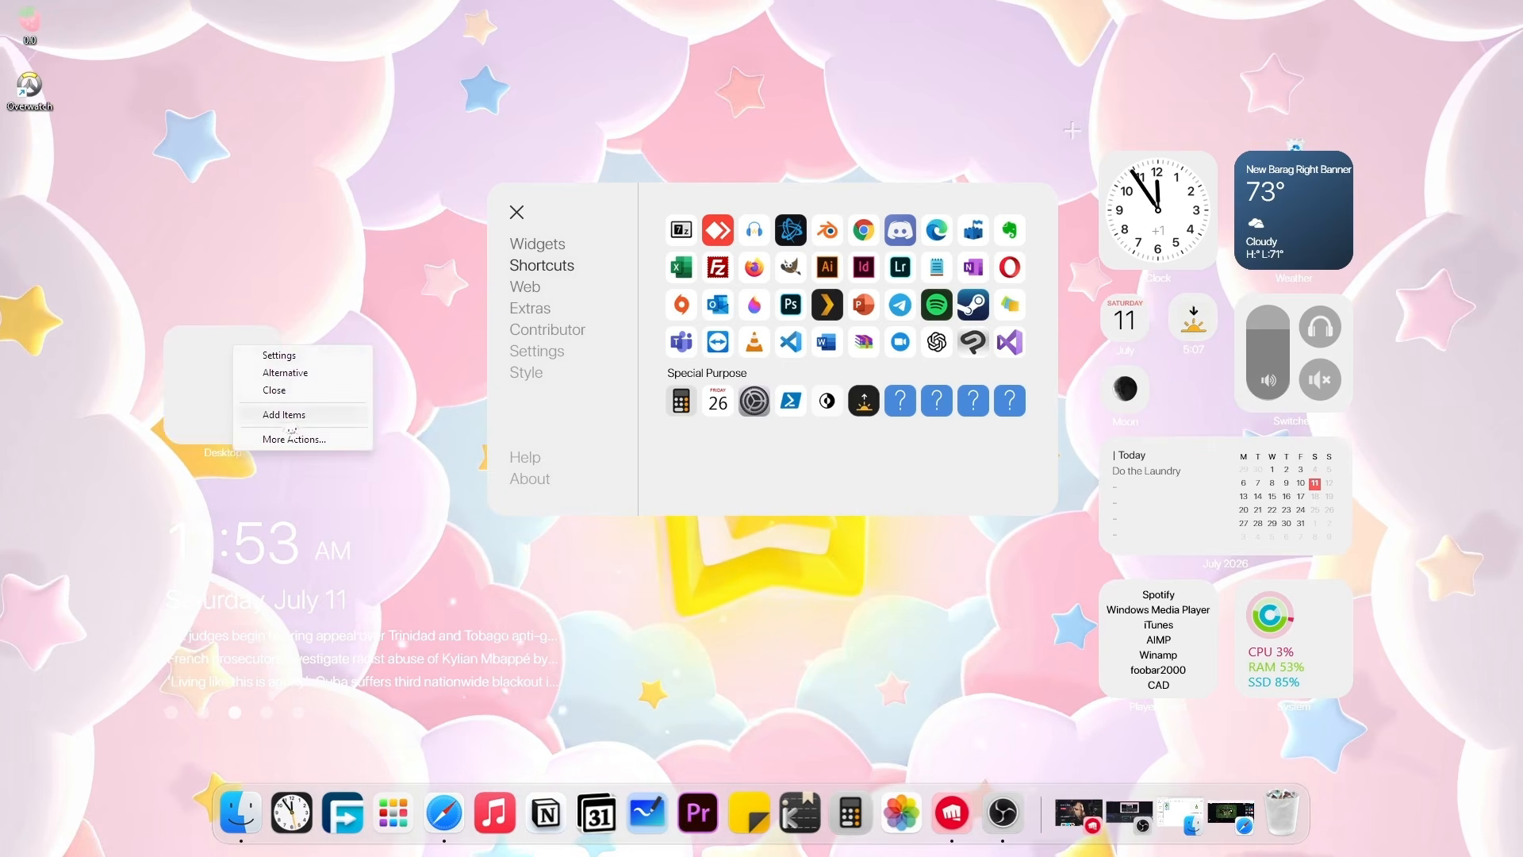
{"action": "left_click", "coordinate": [309, 372]}
{"action": "right_click", "coordinate": [312, 384]}
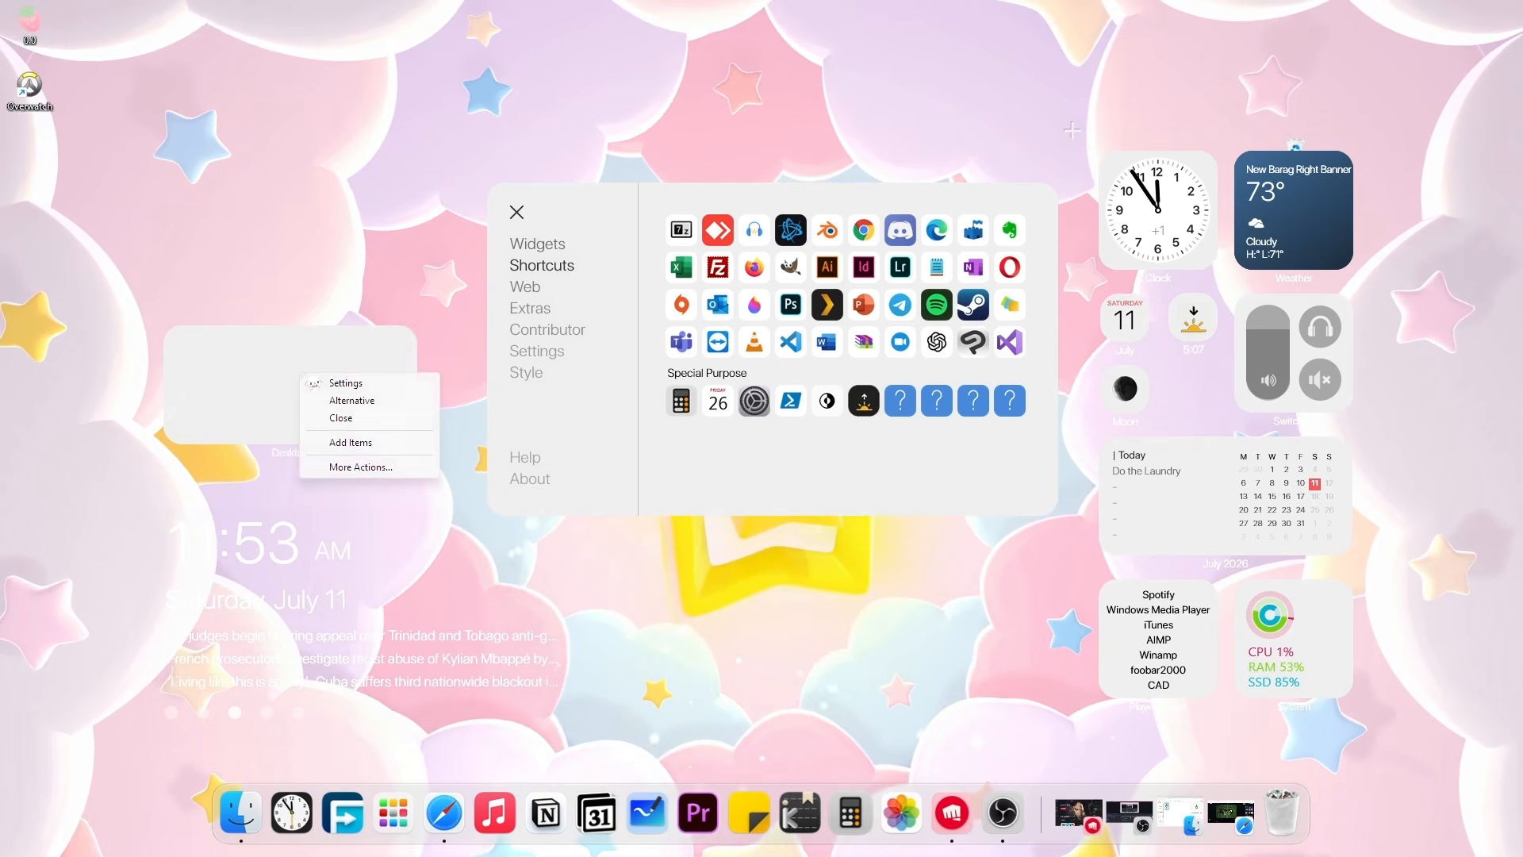
{"action": "left_click", "coordinate": [400, 384]}
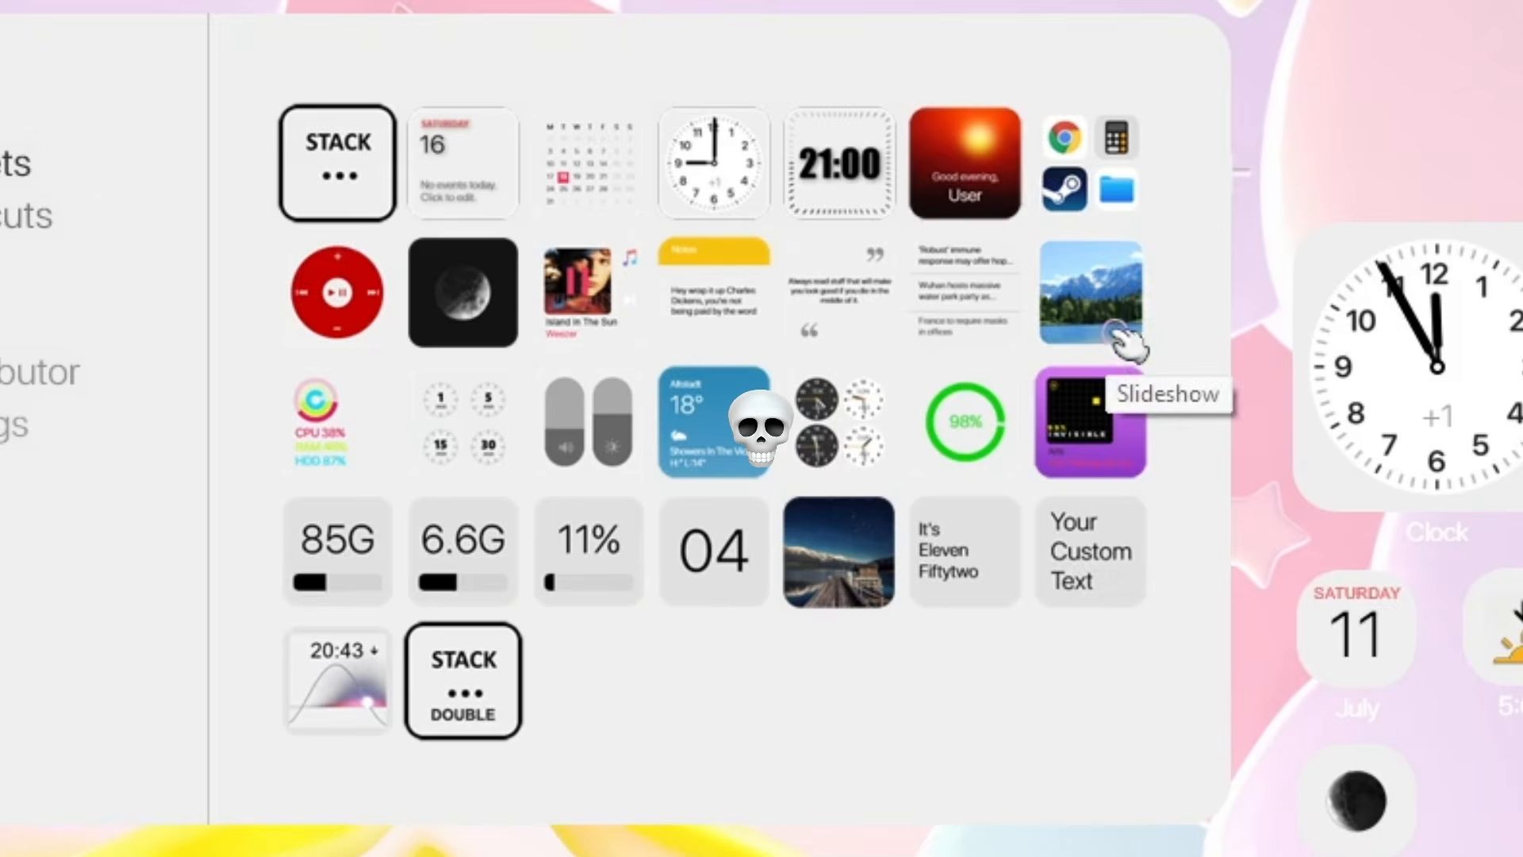
Add a wide Slideshow Photos widget above the clock and browse for its PicturesFolder.
{"action": "left_click", "coordinate": [1032, 195]}
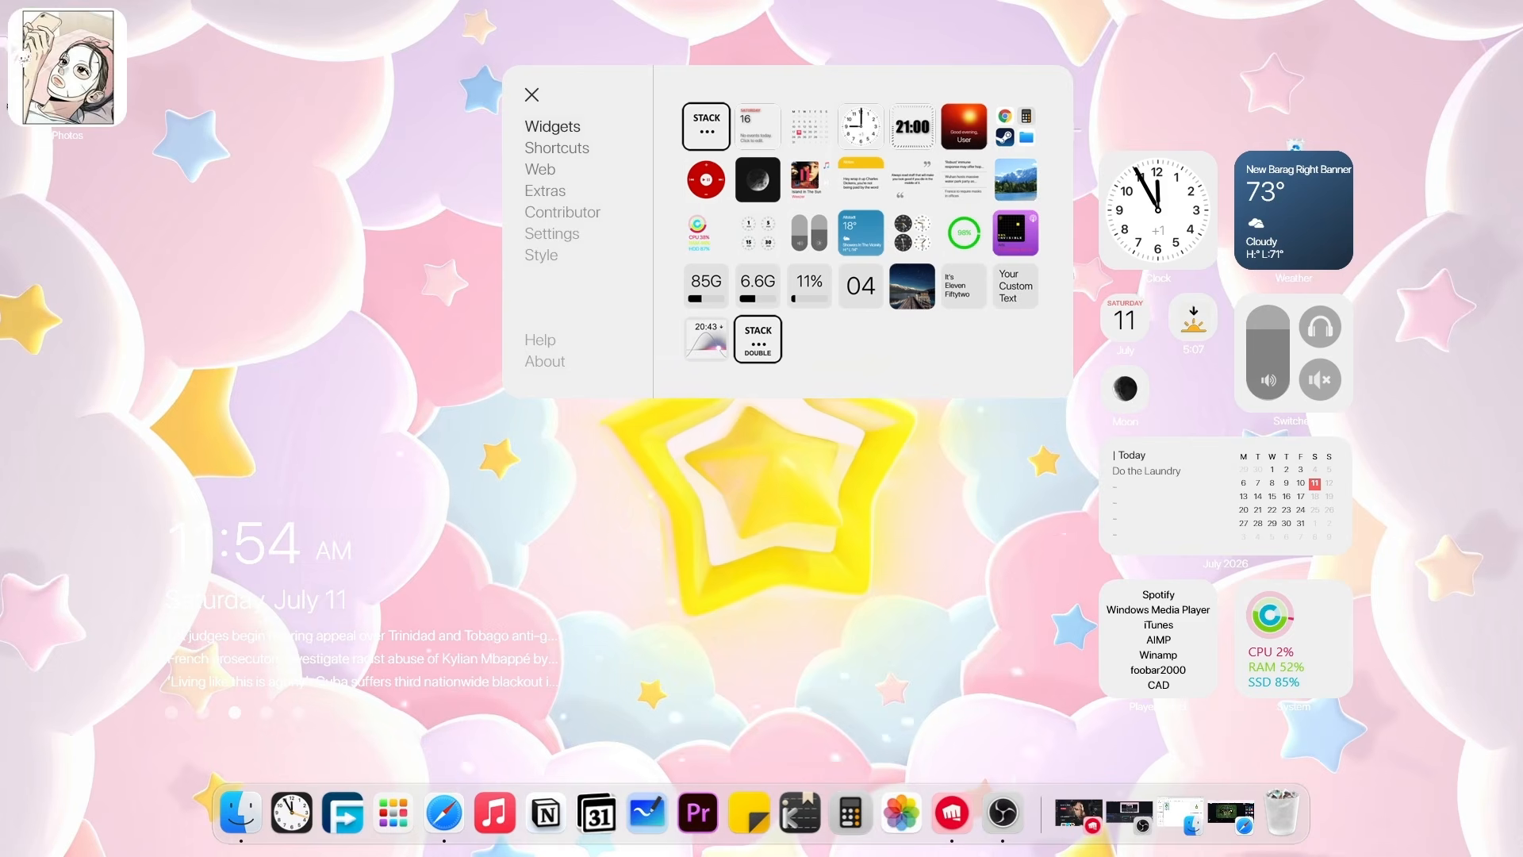
{"action": "left_click_drag", "start_coordinate": [63, 91], "coordinate": [224, 444]}
{"action": "right_click", "coordinate": [224, 444]}
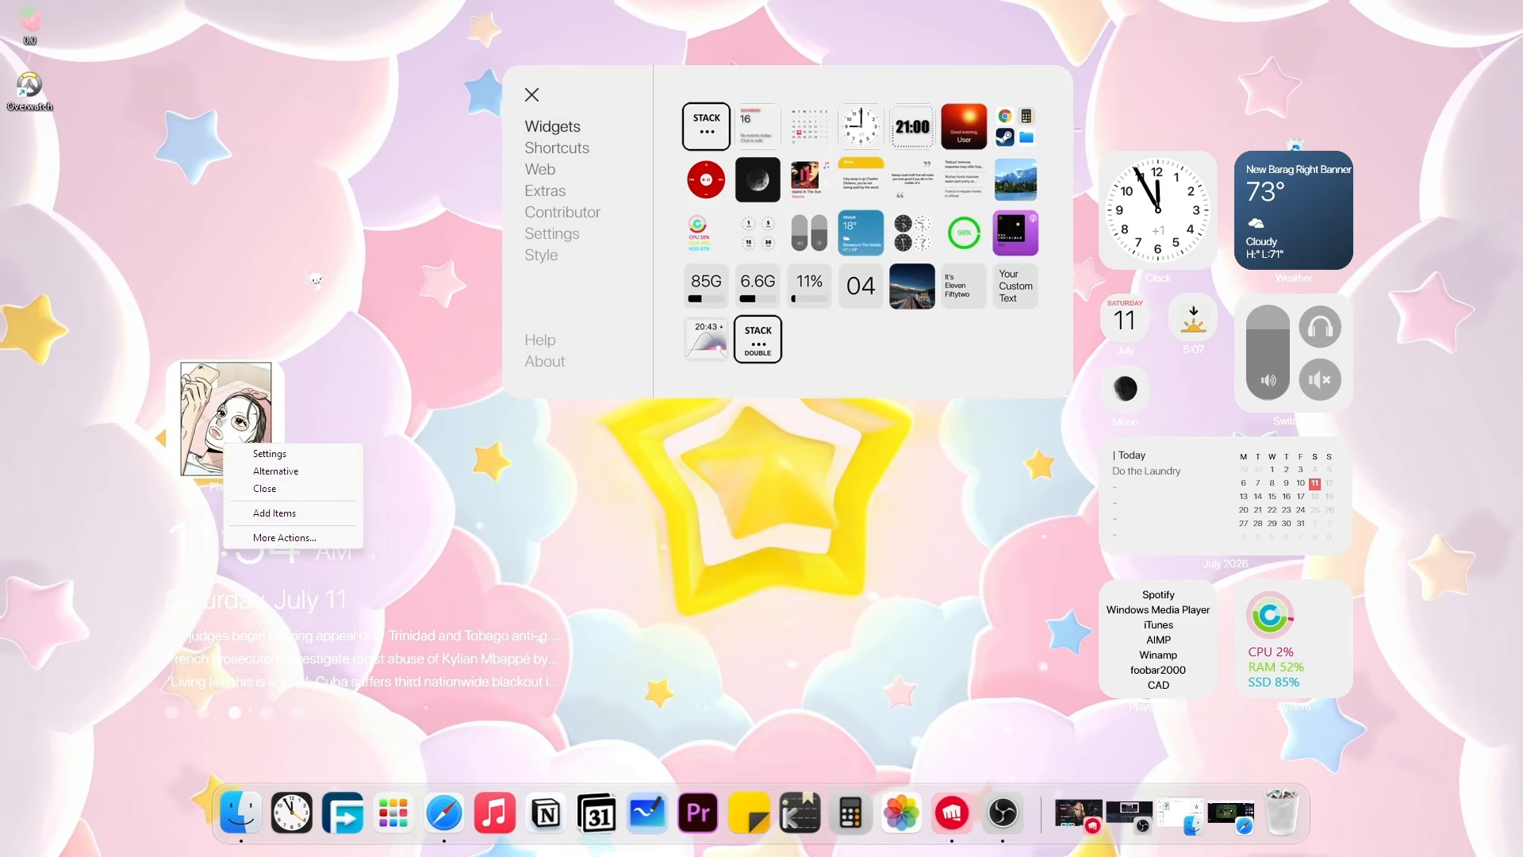
{"action": "left_click", "coordinate": [314, 472]}
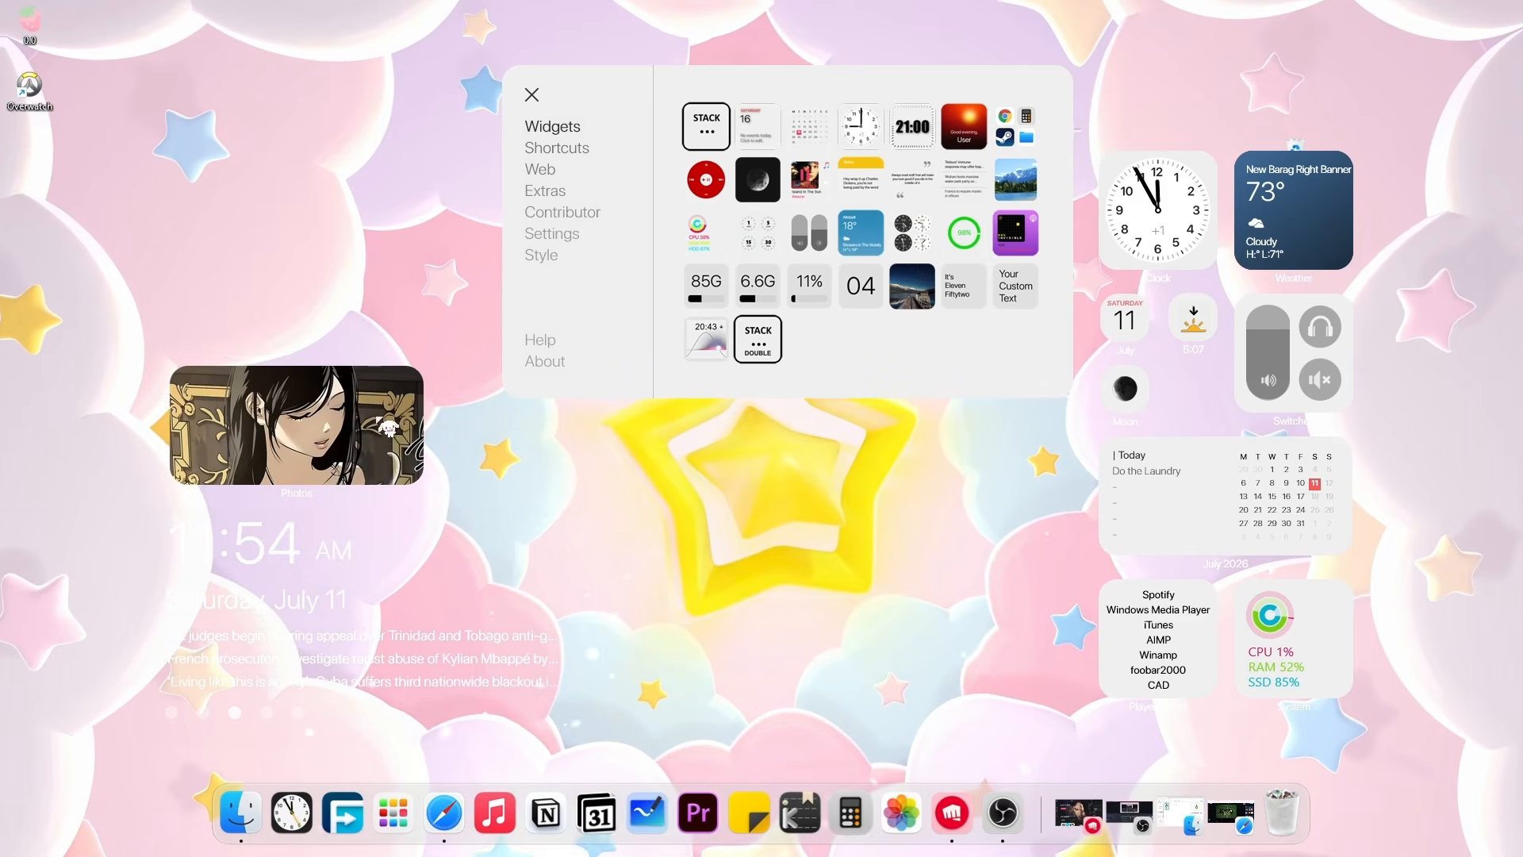
{"action": "right_click", "coordinate": [401, 432]}
{"action": "left_click", "coordinate": [476, 442]}
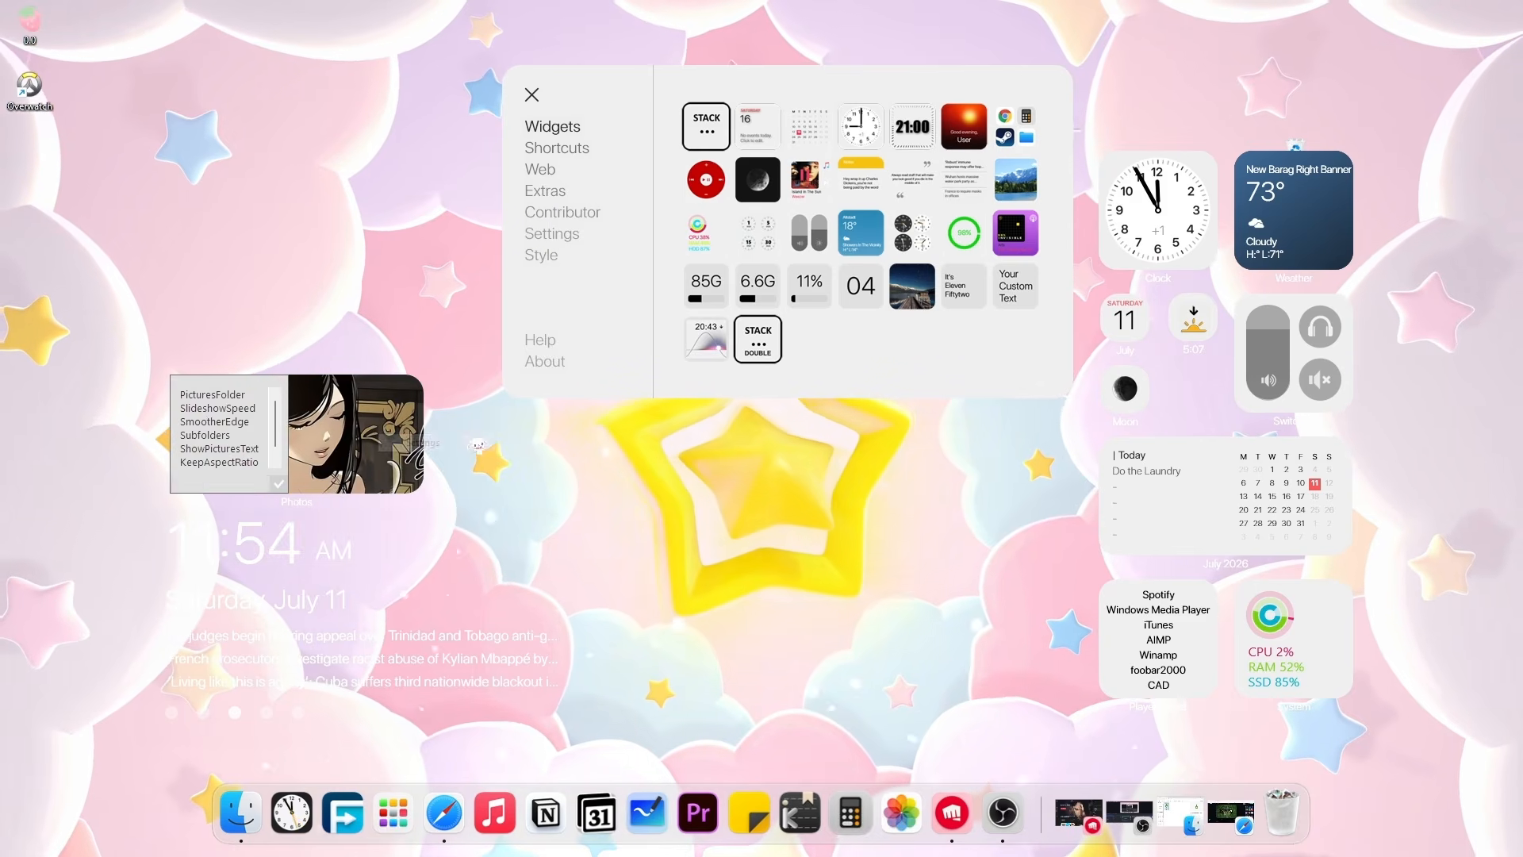
{"action": "left_click", "coordinate": [213, 394]}
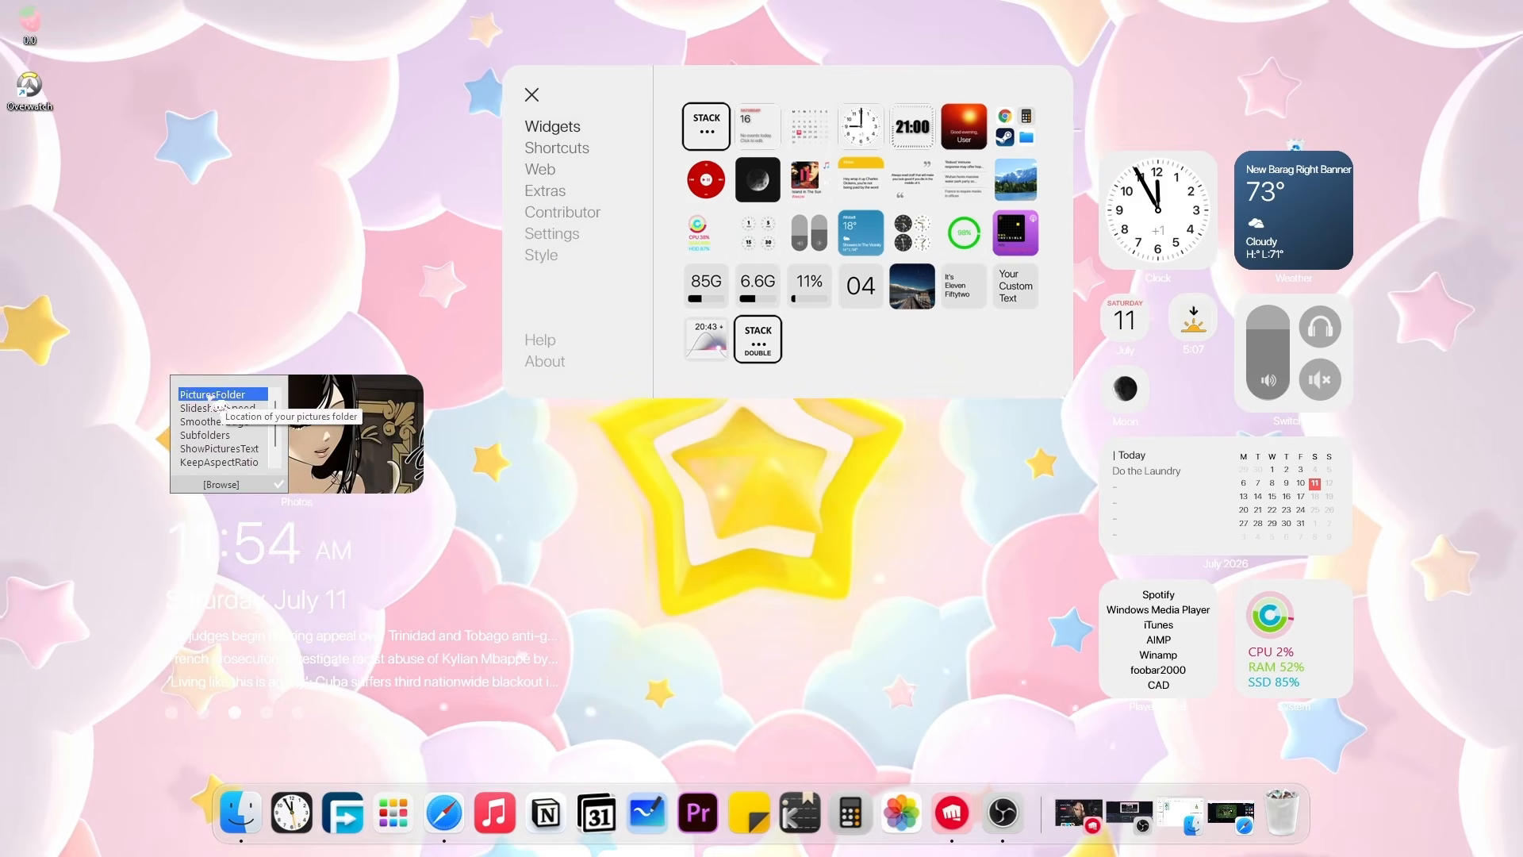
{"action": "left_click", "coordinate": [235, 481]}
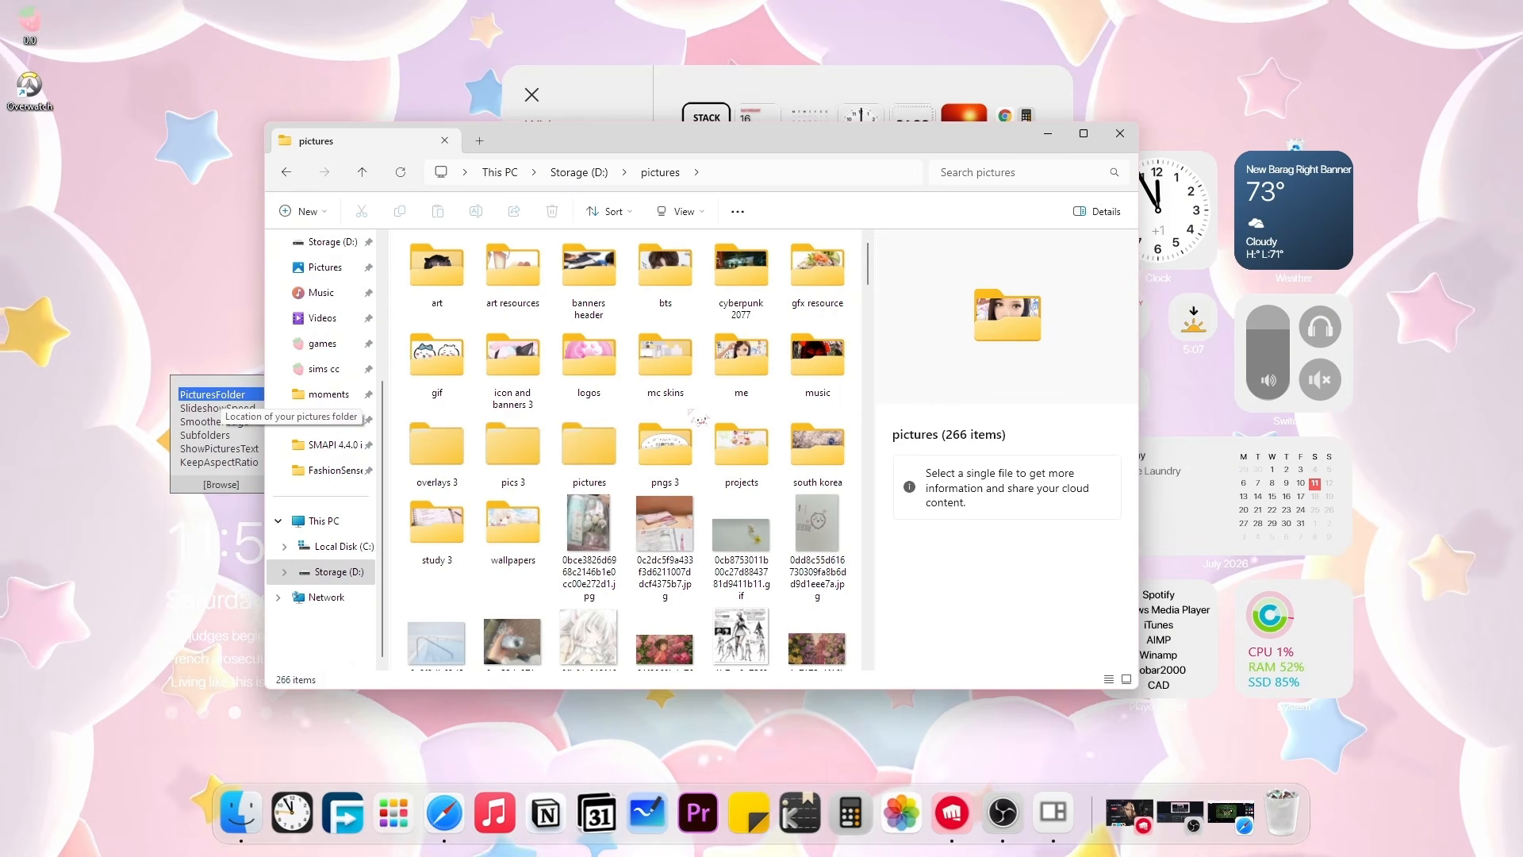
Delete the first jpg from the banners header folder and close File Explorer.
{"action": "double_click", "coordinate": [588, 270]}
{"action": "left_click", "coordinate": [818, 315]}
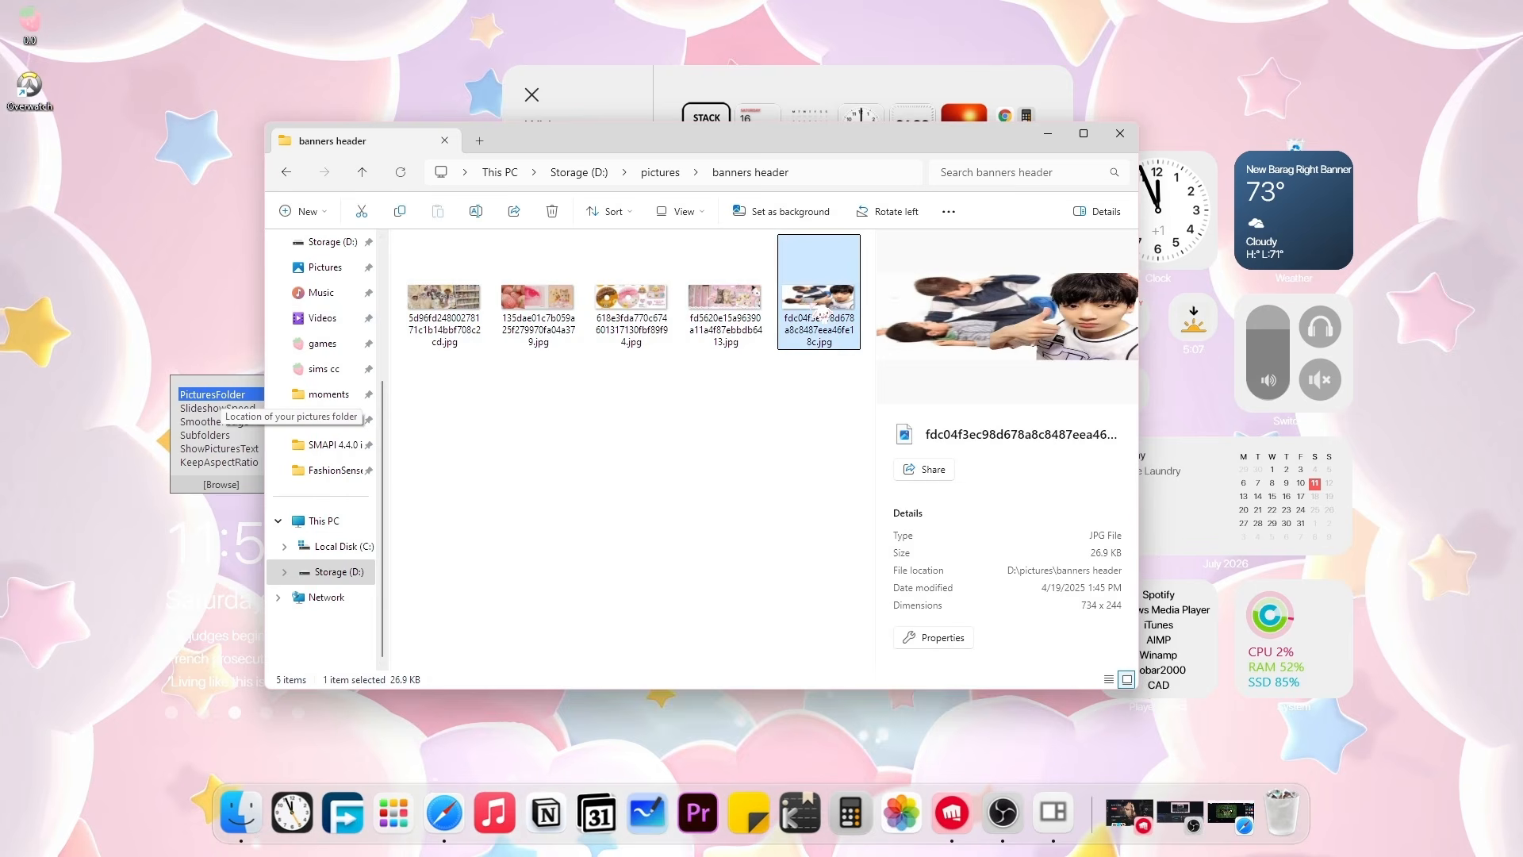
{"action": "key", "text": "Home"}
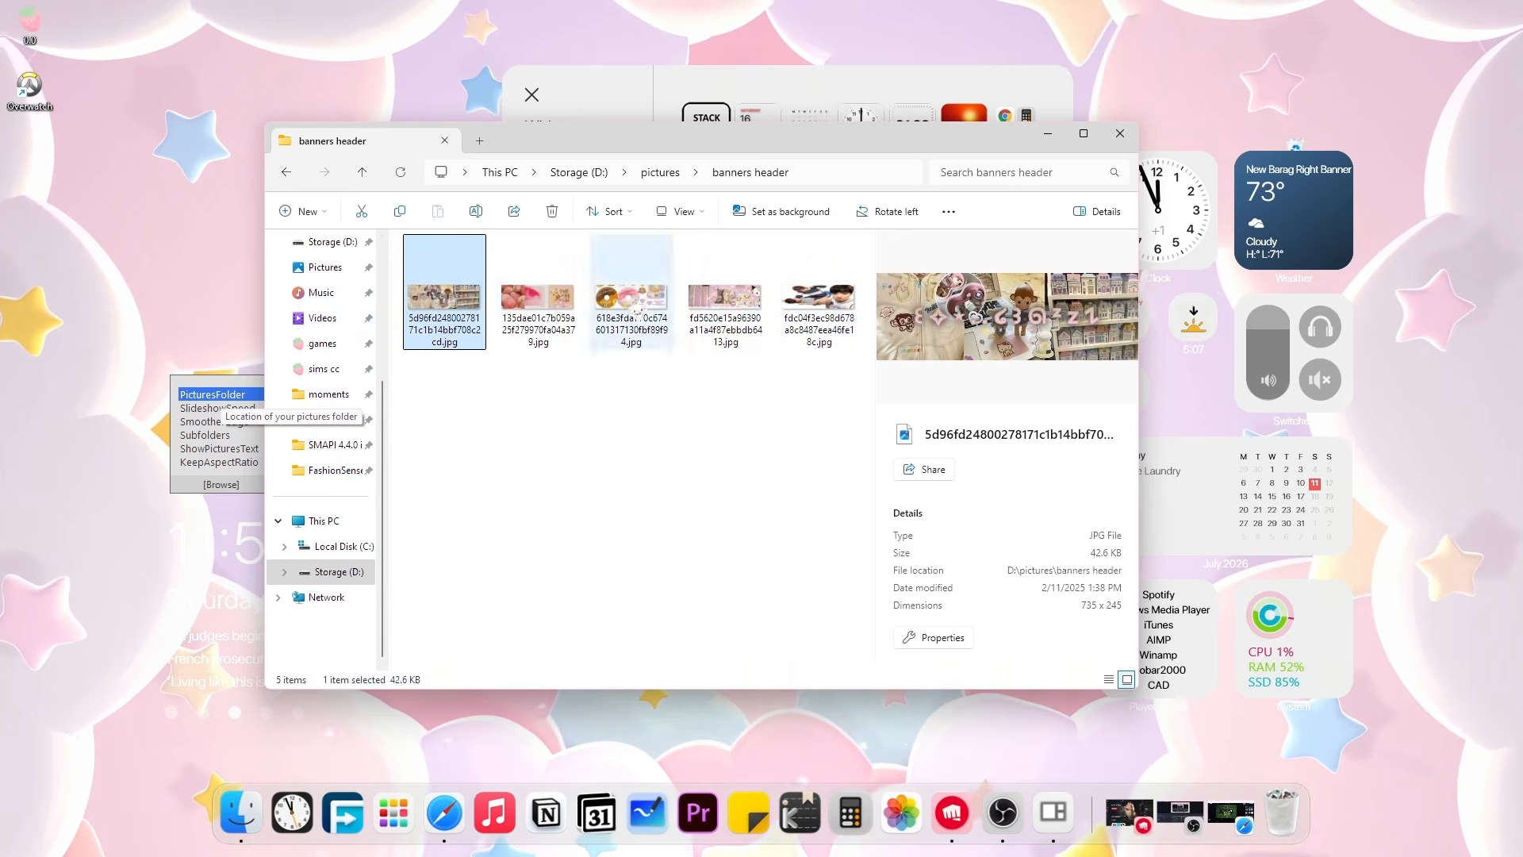
{"action": "right_click", "coordinate": [453, 312]}
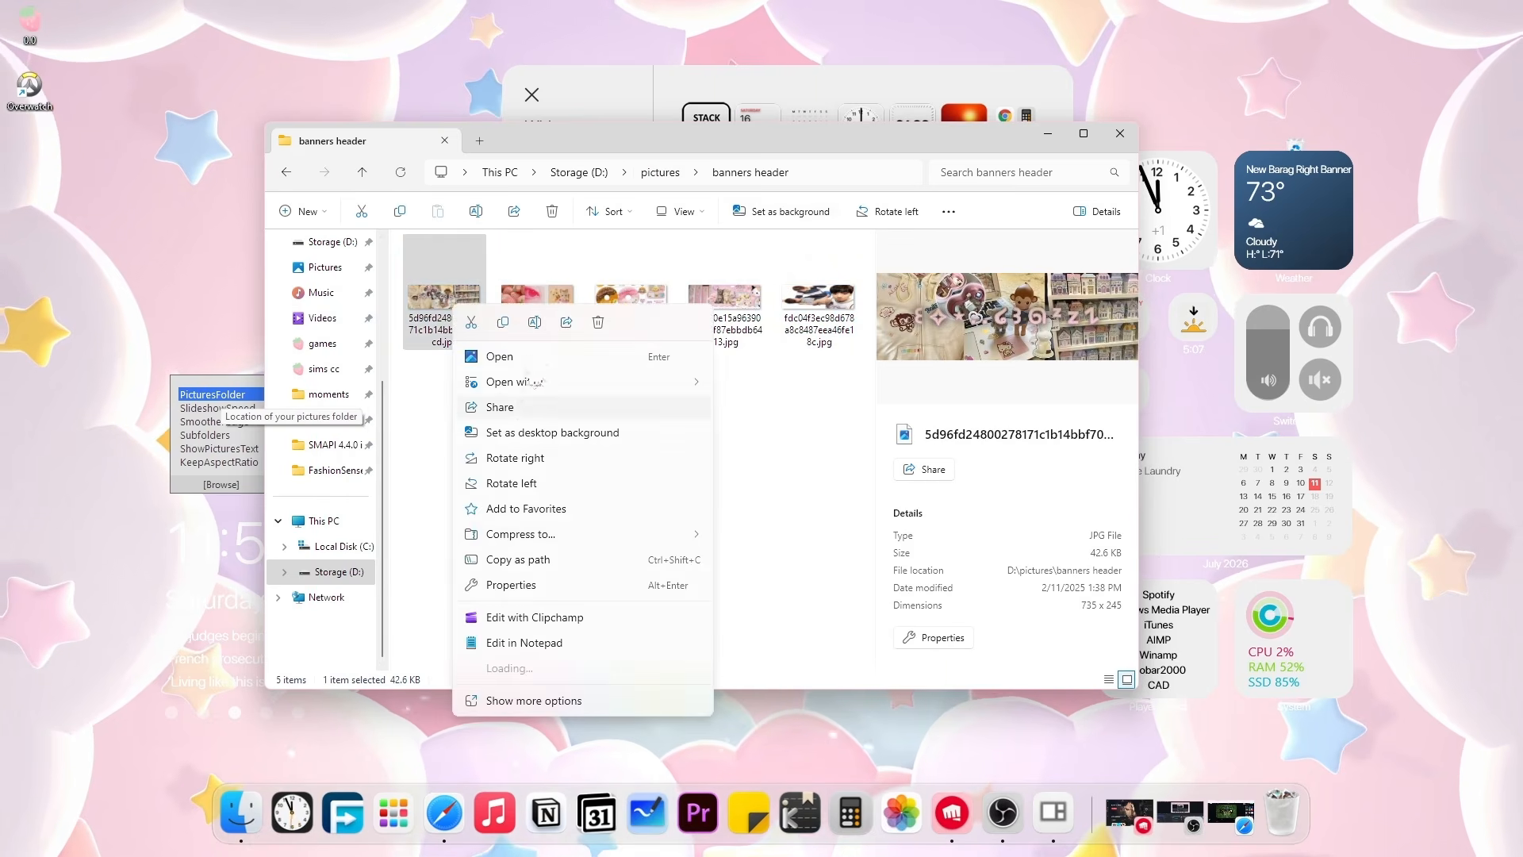
{"action": "left_click", "coordinate": [601, 323]}
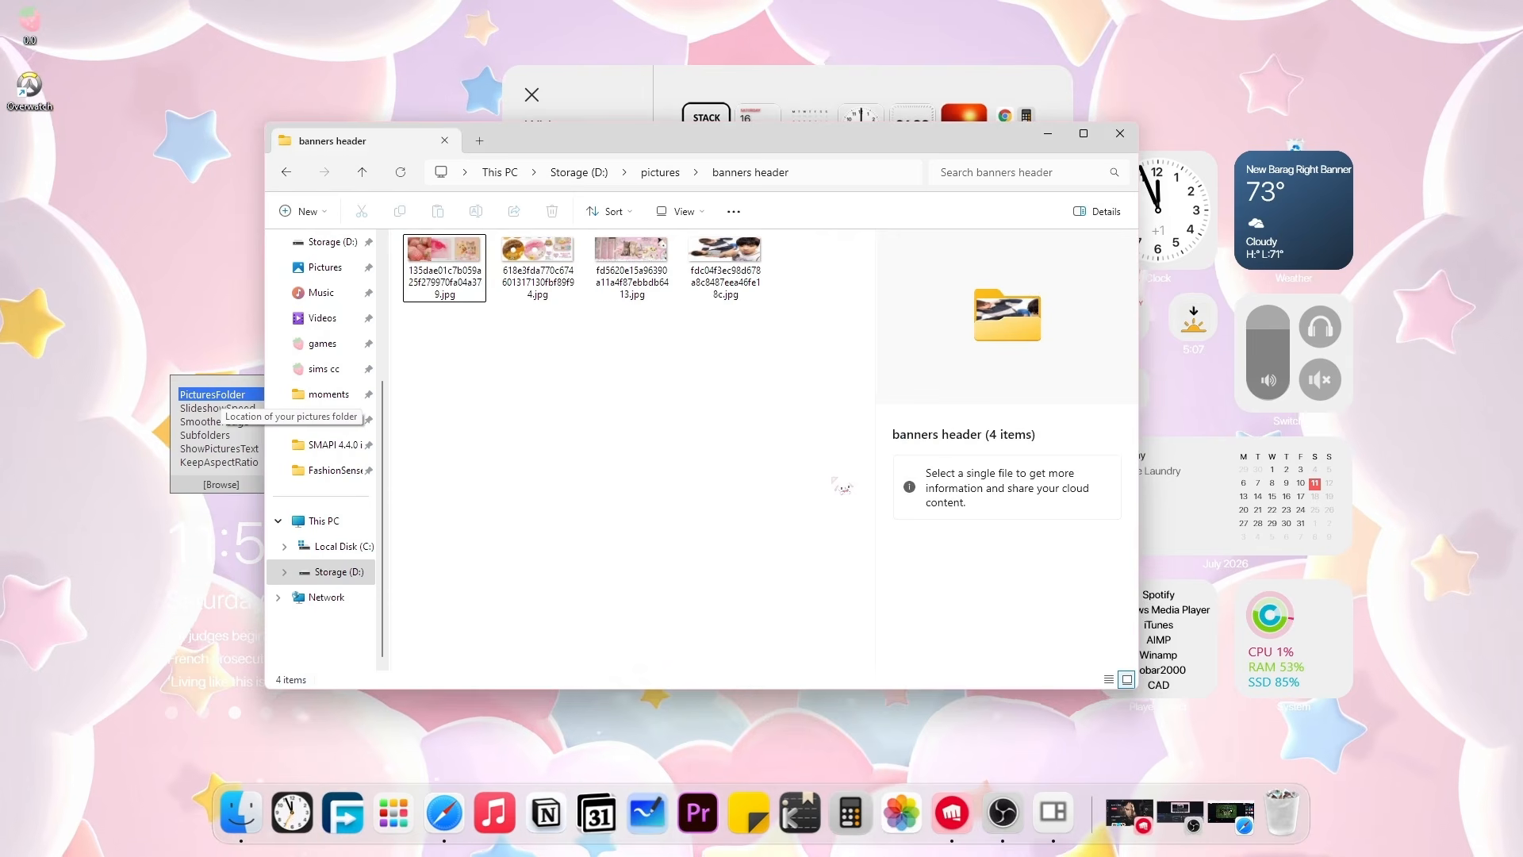
{"action": "left_click", "coordinate": [1142, 133]}
{"action": "left_click", "coordinate": [1120, 134]}
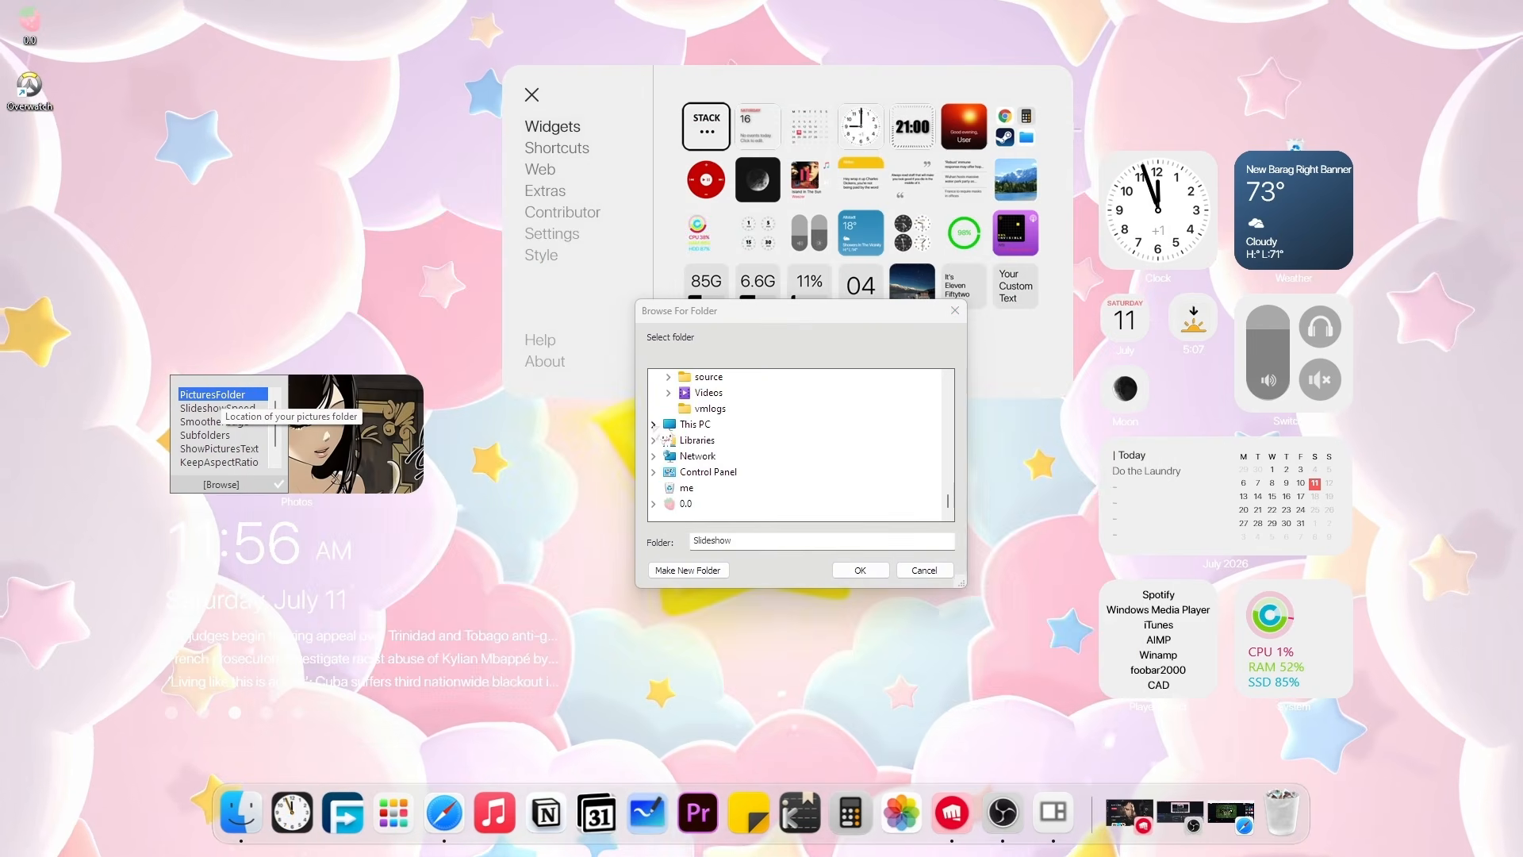
Choose the banners header folder on Storage (D:) as the slideshow folder.
{"action": "left_click", "coordinate": [654, 424]}
{"action": "left_click", "coordinate": [669, 455]}
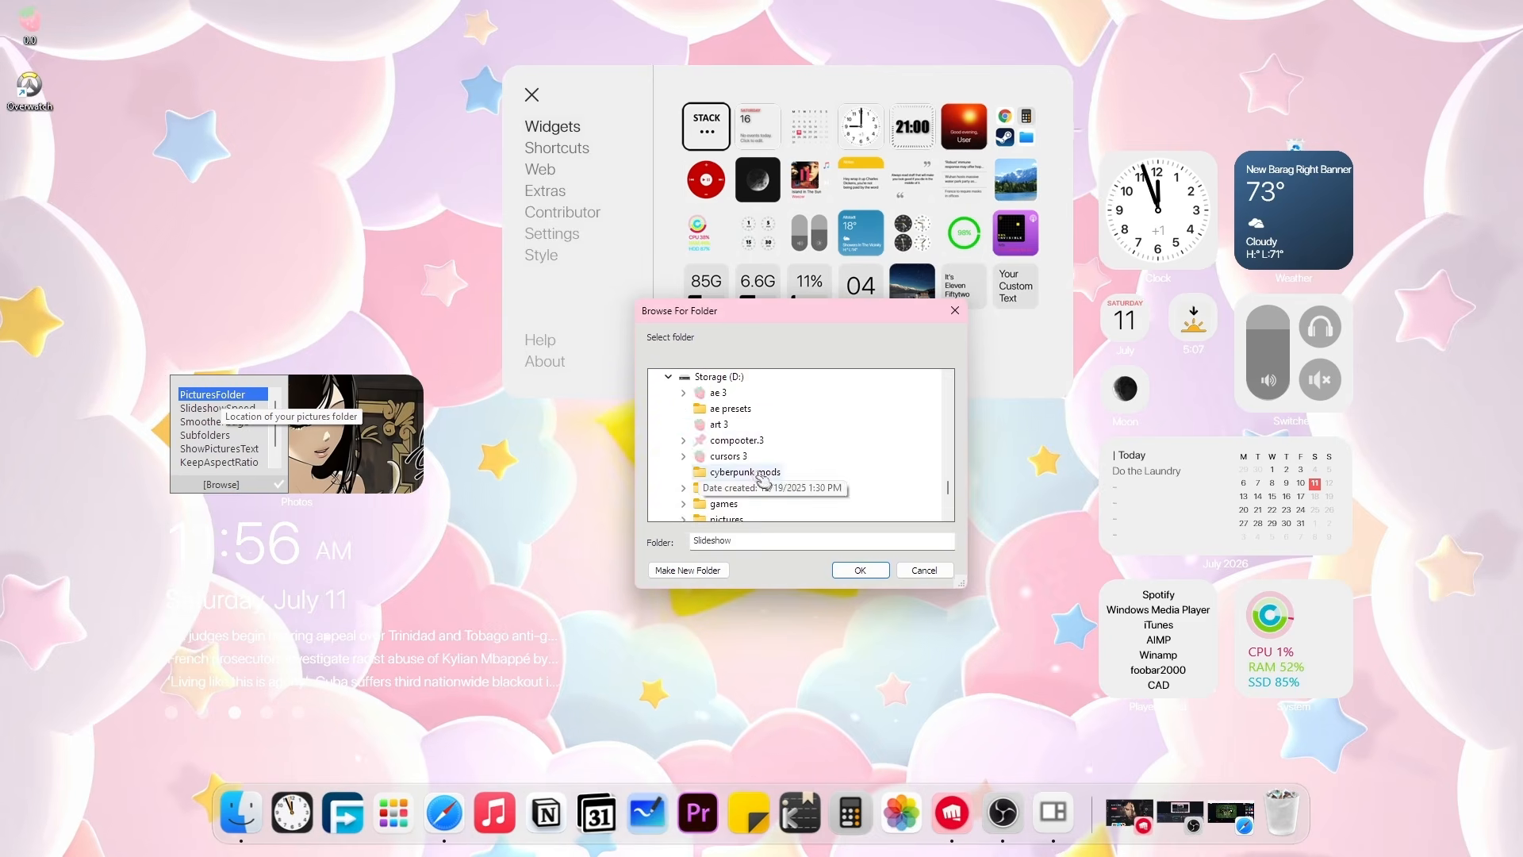
{"action": "scroll", "coordinate": [764, 478], "scroll_direction": "down", "scroll_amount": 3}
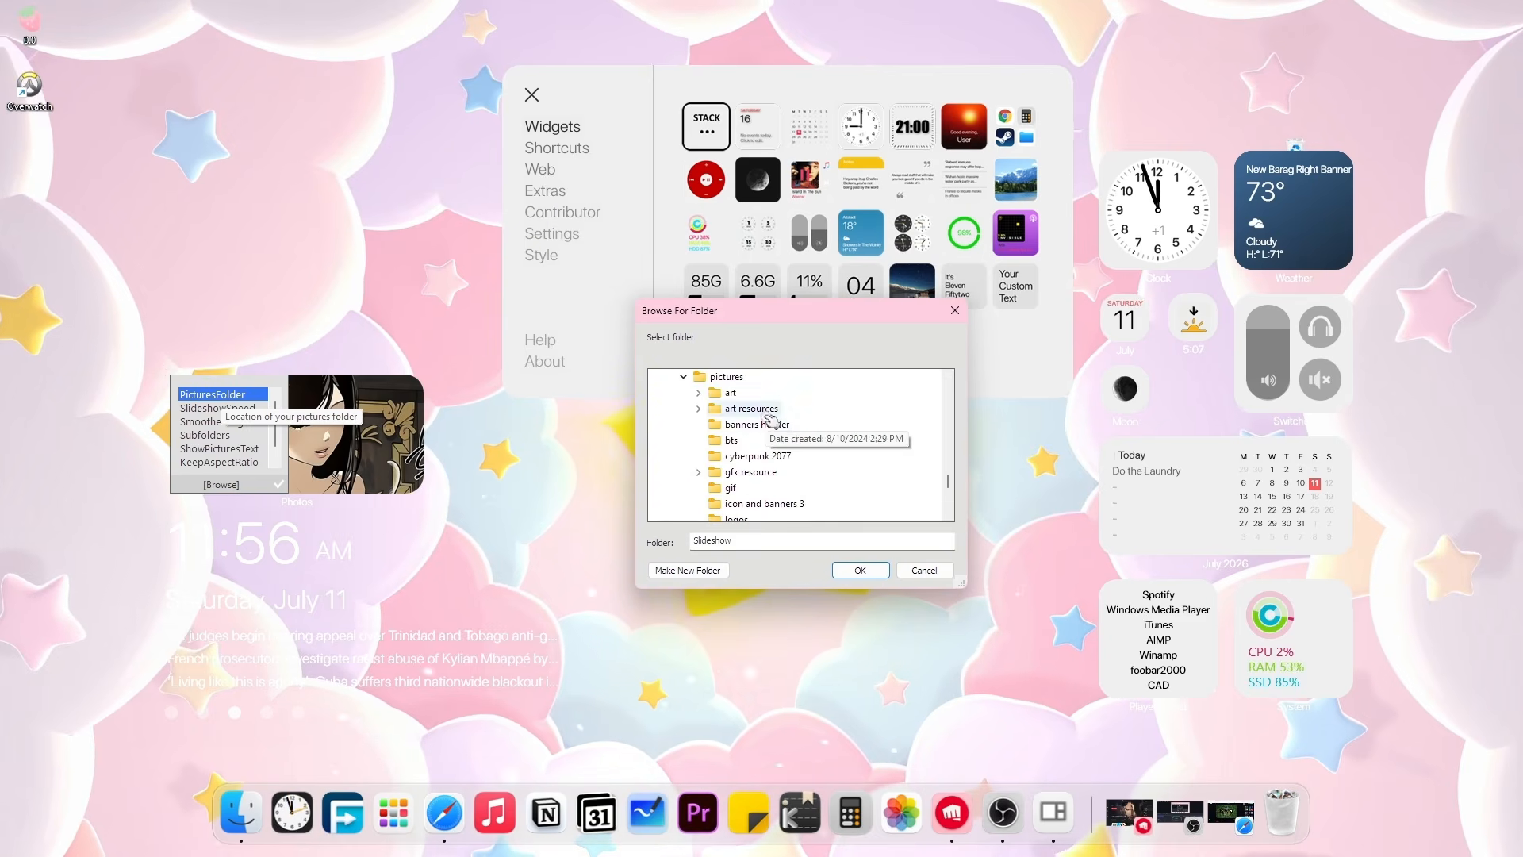
{"action": "left_click", "coordinate": [760, 424]}
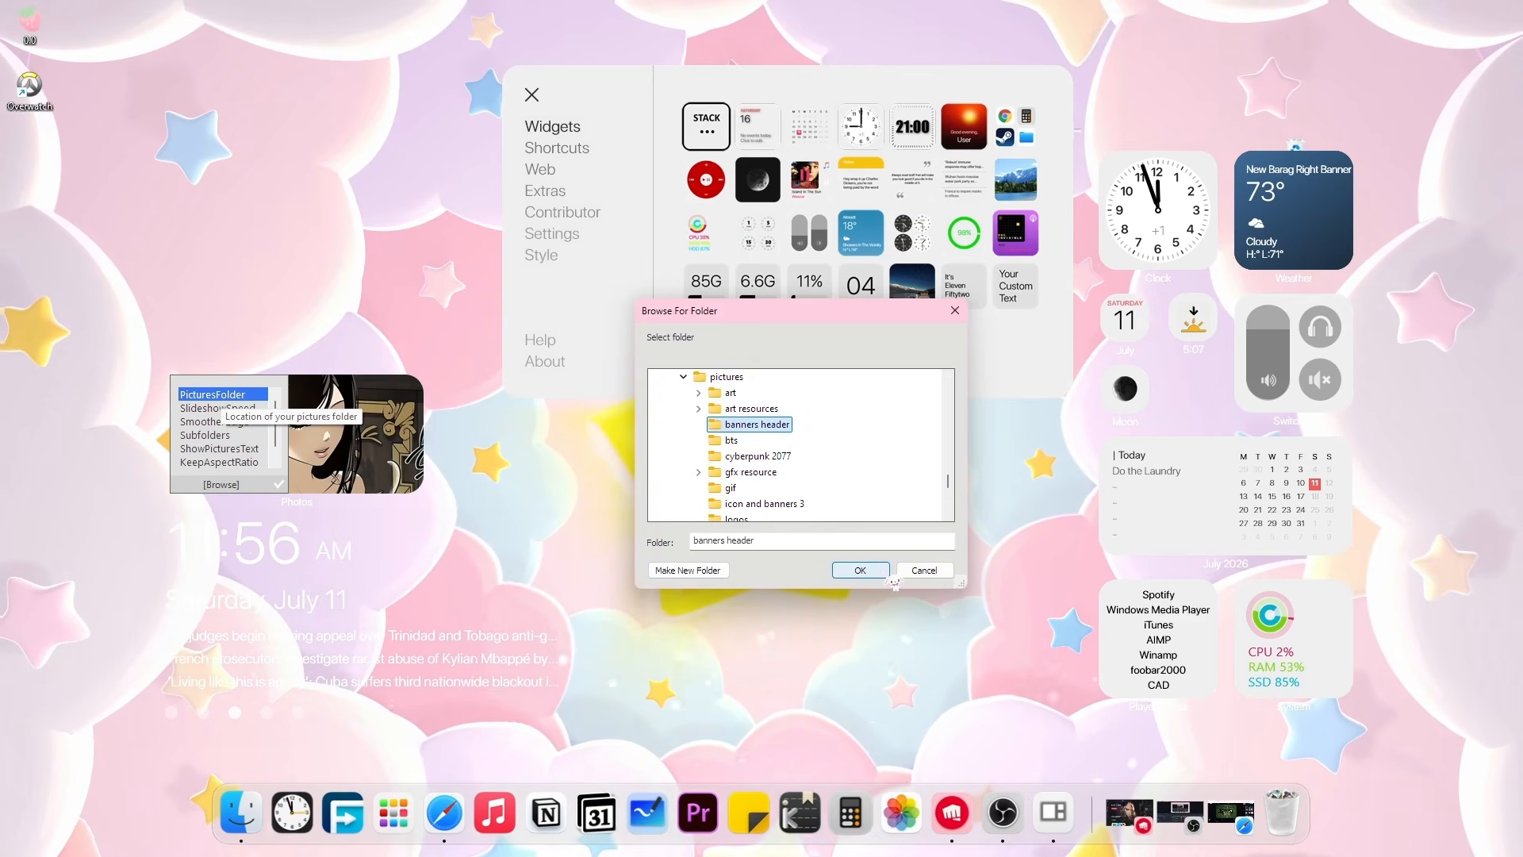
{"action": "left_click", "coordinate": [881, 572]}
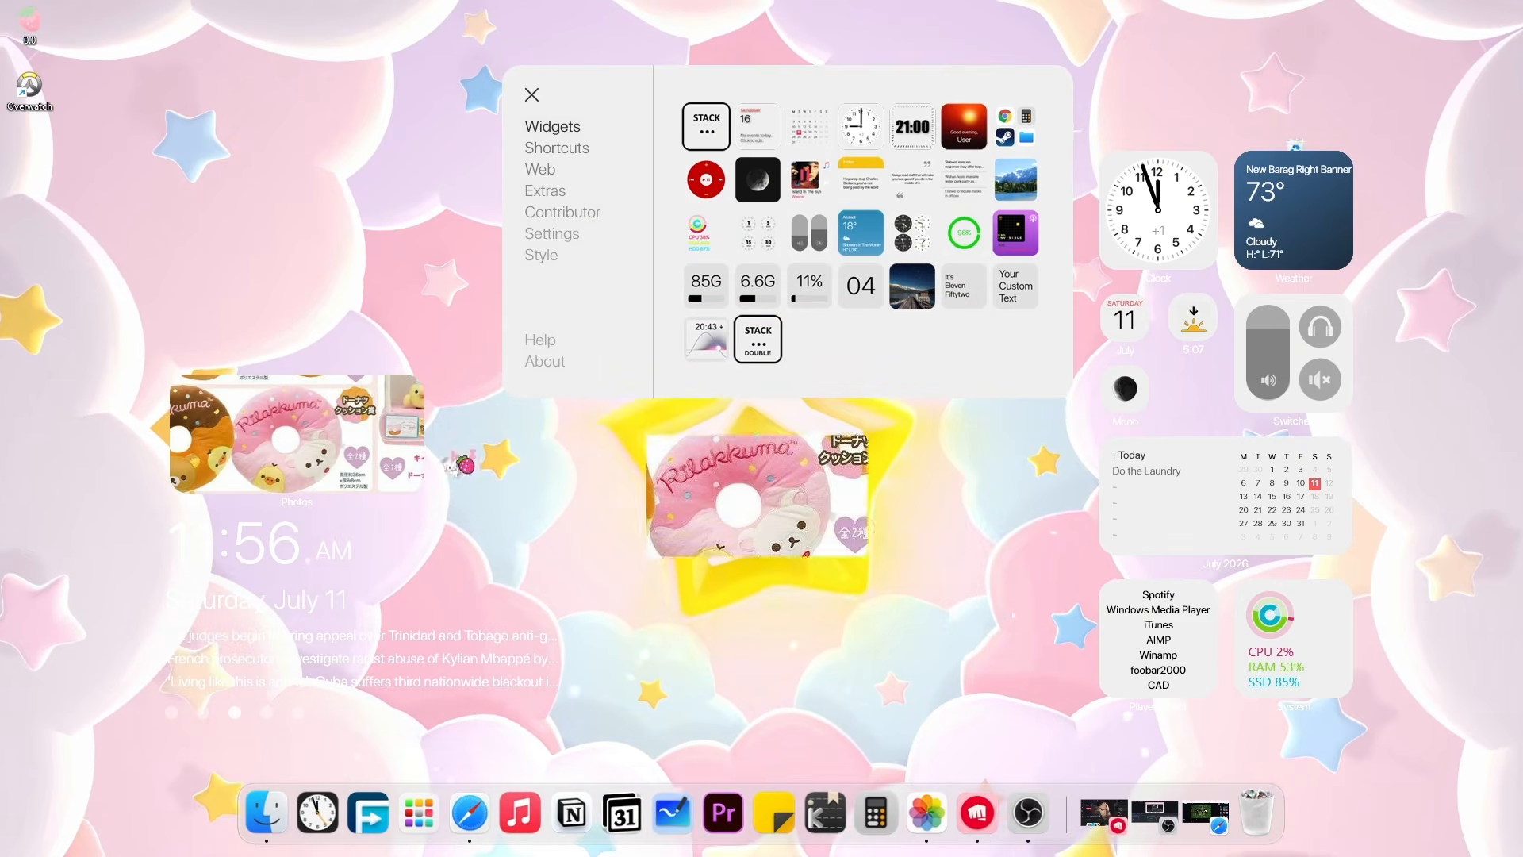
Close a small widget plus the Date, Moon and Weather widgets on the right.
{"action": "left_click", "coordinate": [1302, 205]}
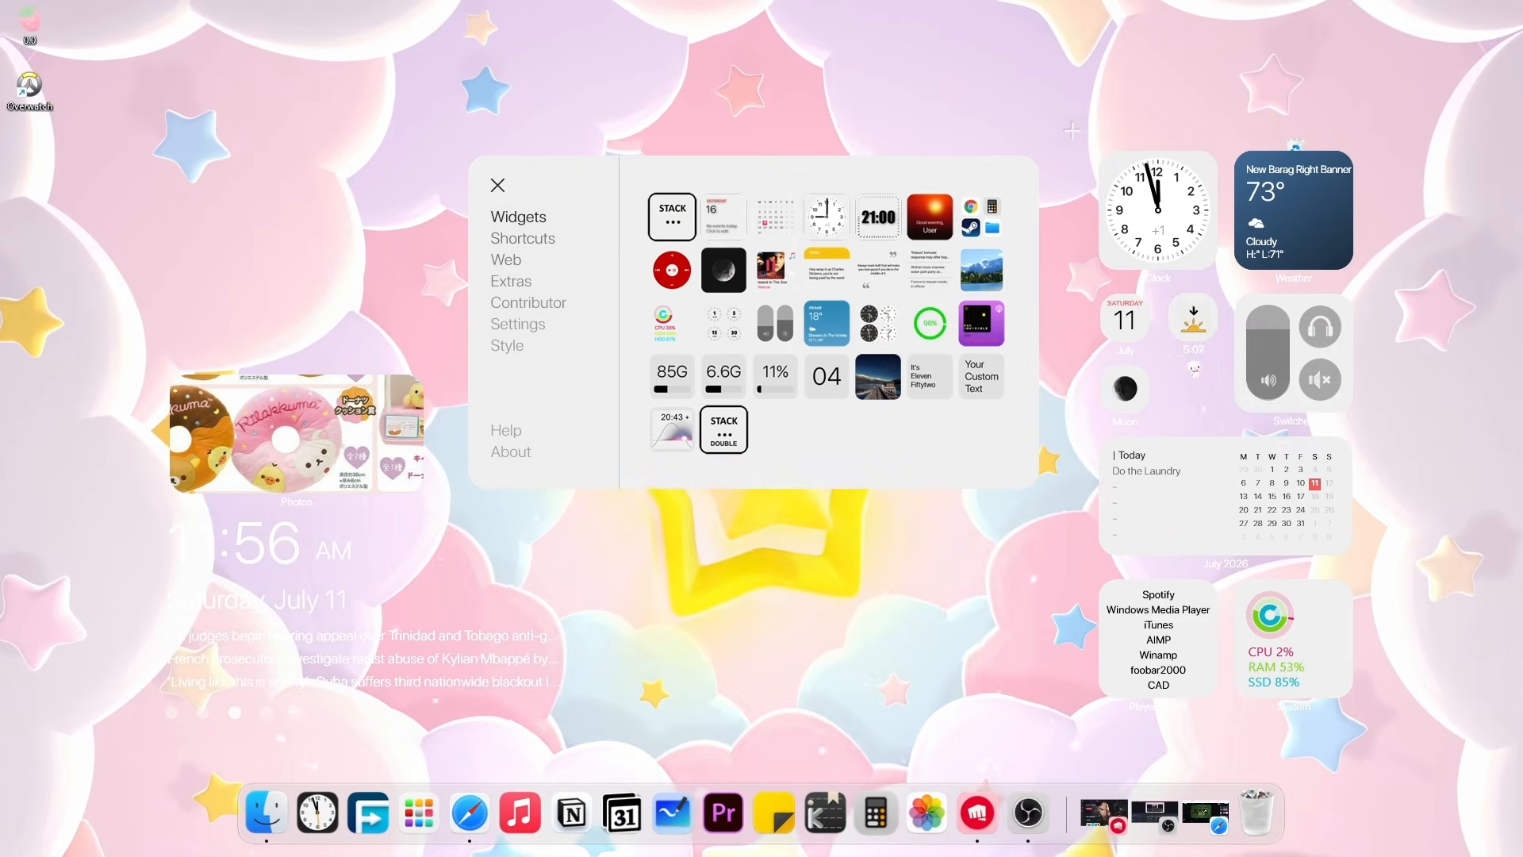
{"action": "right_click", "coordinate": [1194, 322]}
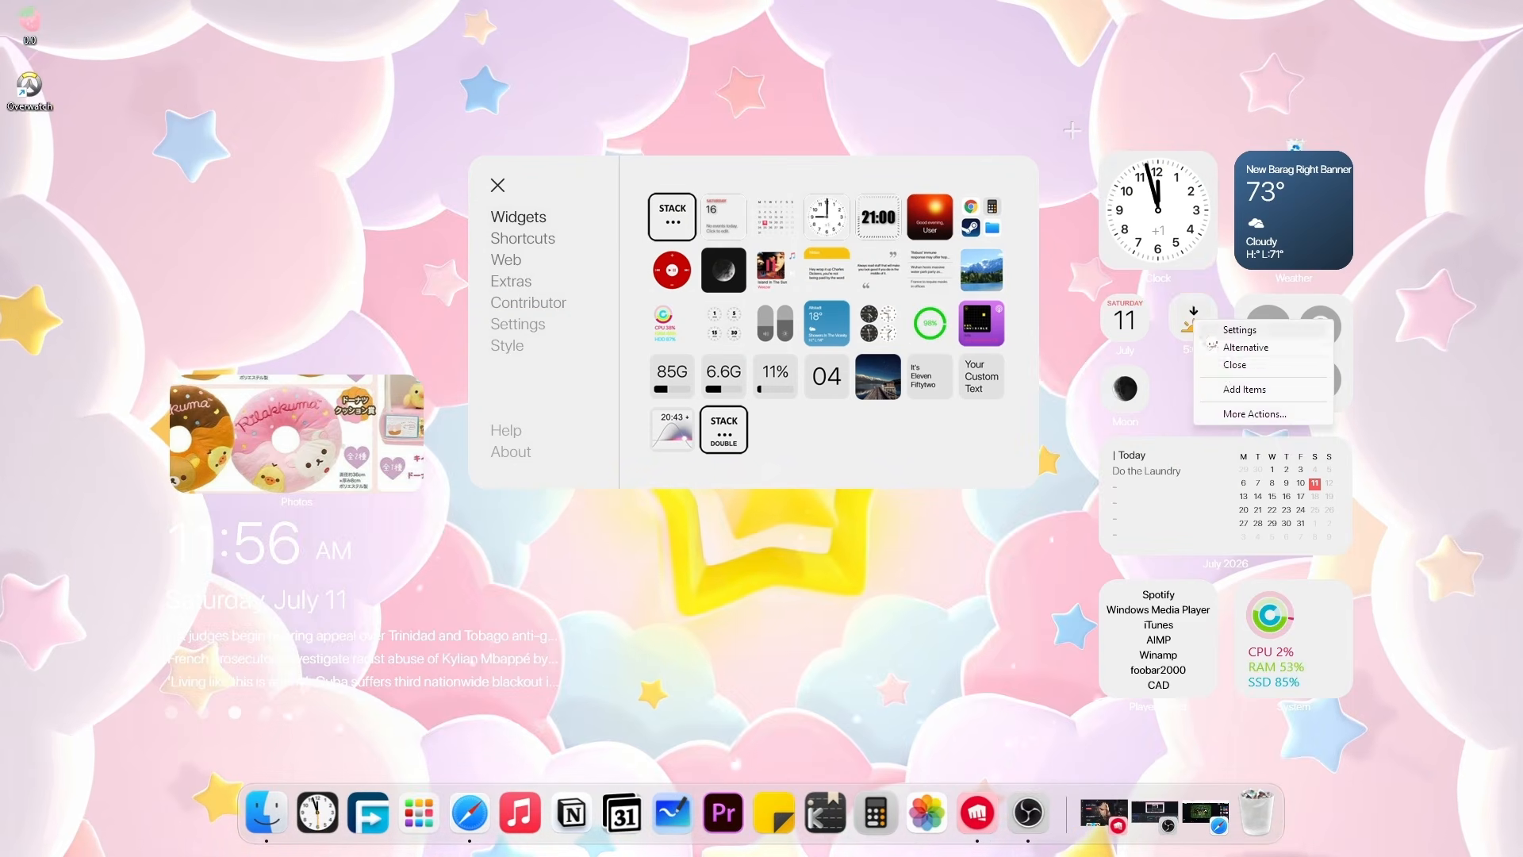
{"action": "left_click", "coordinate": [1229, 367]}
{"action": "right_click", "coordinate": [1126, 343]}
{"action": "left_click", "coordinate": [1168, 387]}
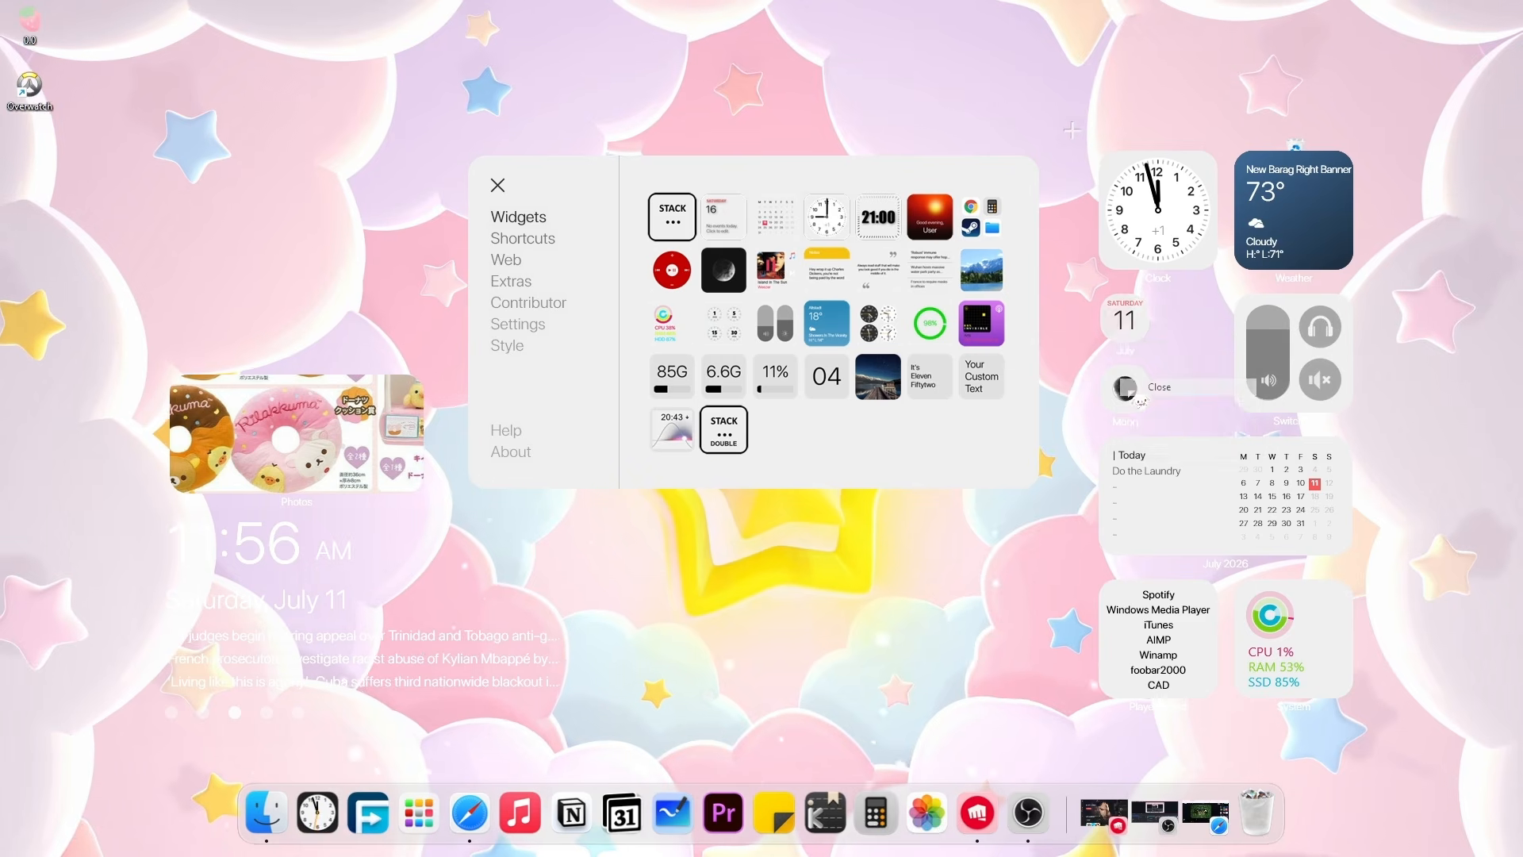
{"action": "right_click", "coordinate": [1126, 388]}
{"action": "left_click", "coordinate": [1159, 434]}
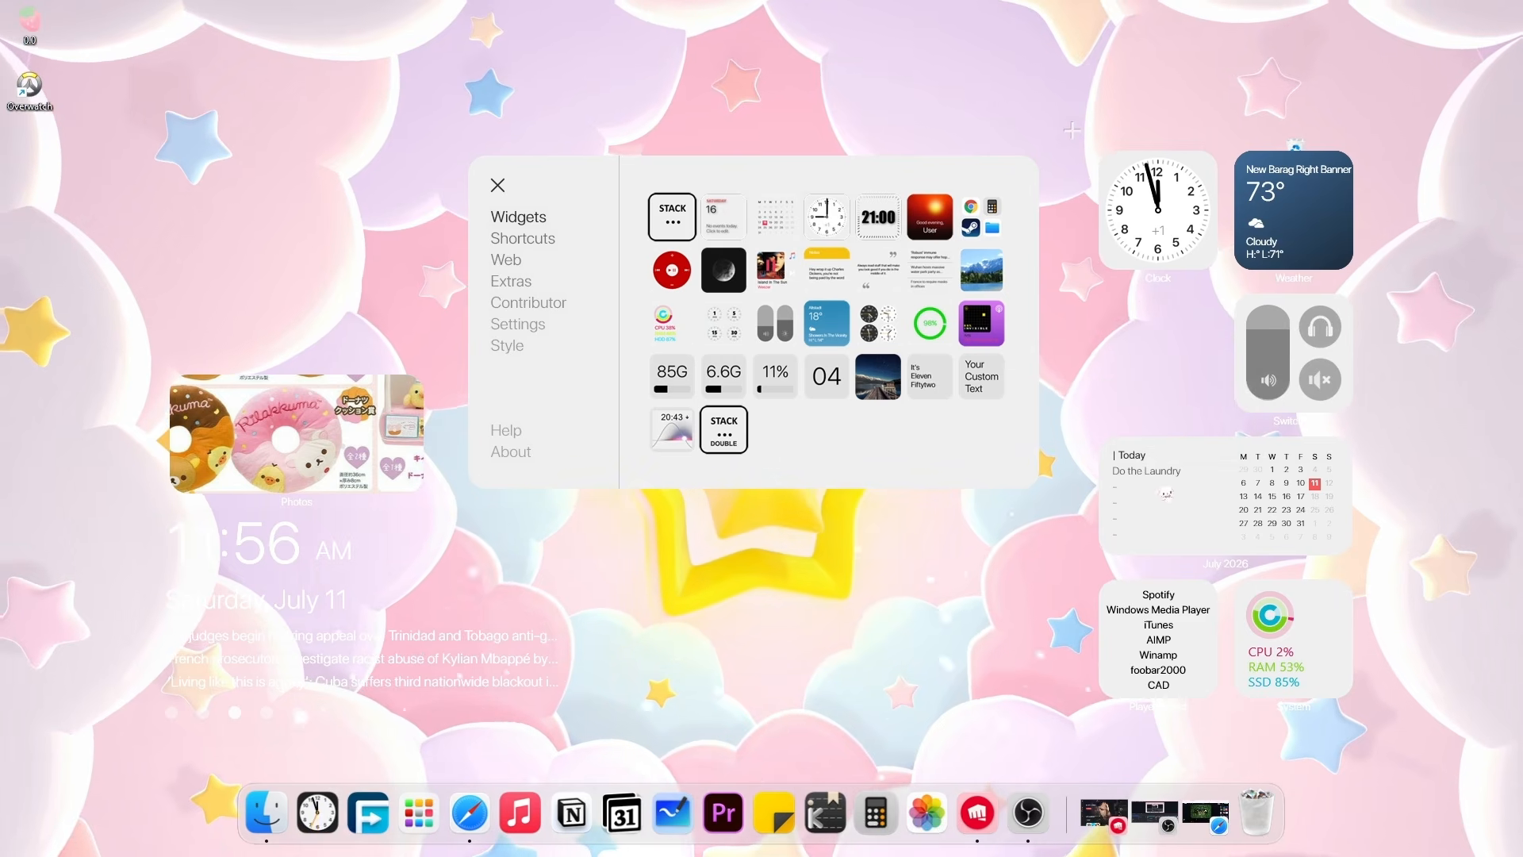
{"action": "right_click", "coordinate": [1273, 184]}
{"action": "left_click", "coordinate": [1315, 229]}
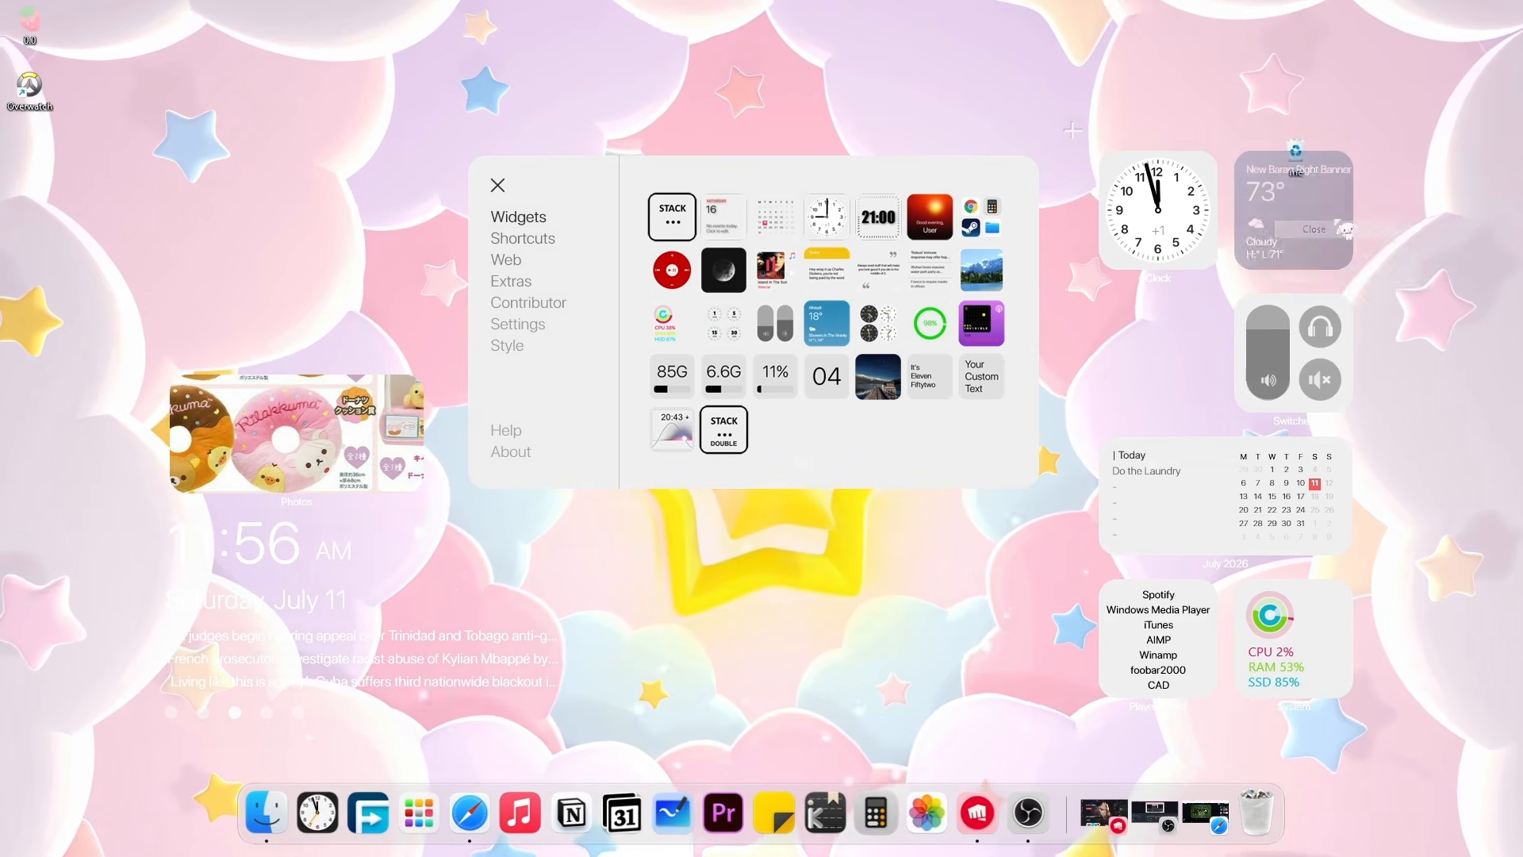
Place a Discord shortcut on the desktop and browse the Web and Extras pages.
{"action": "left_click", "coordinate": [523, 238]}
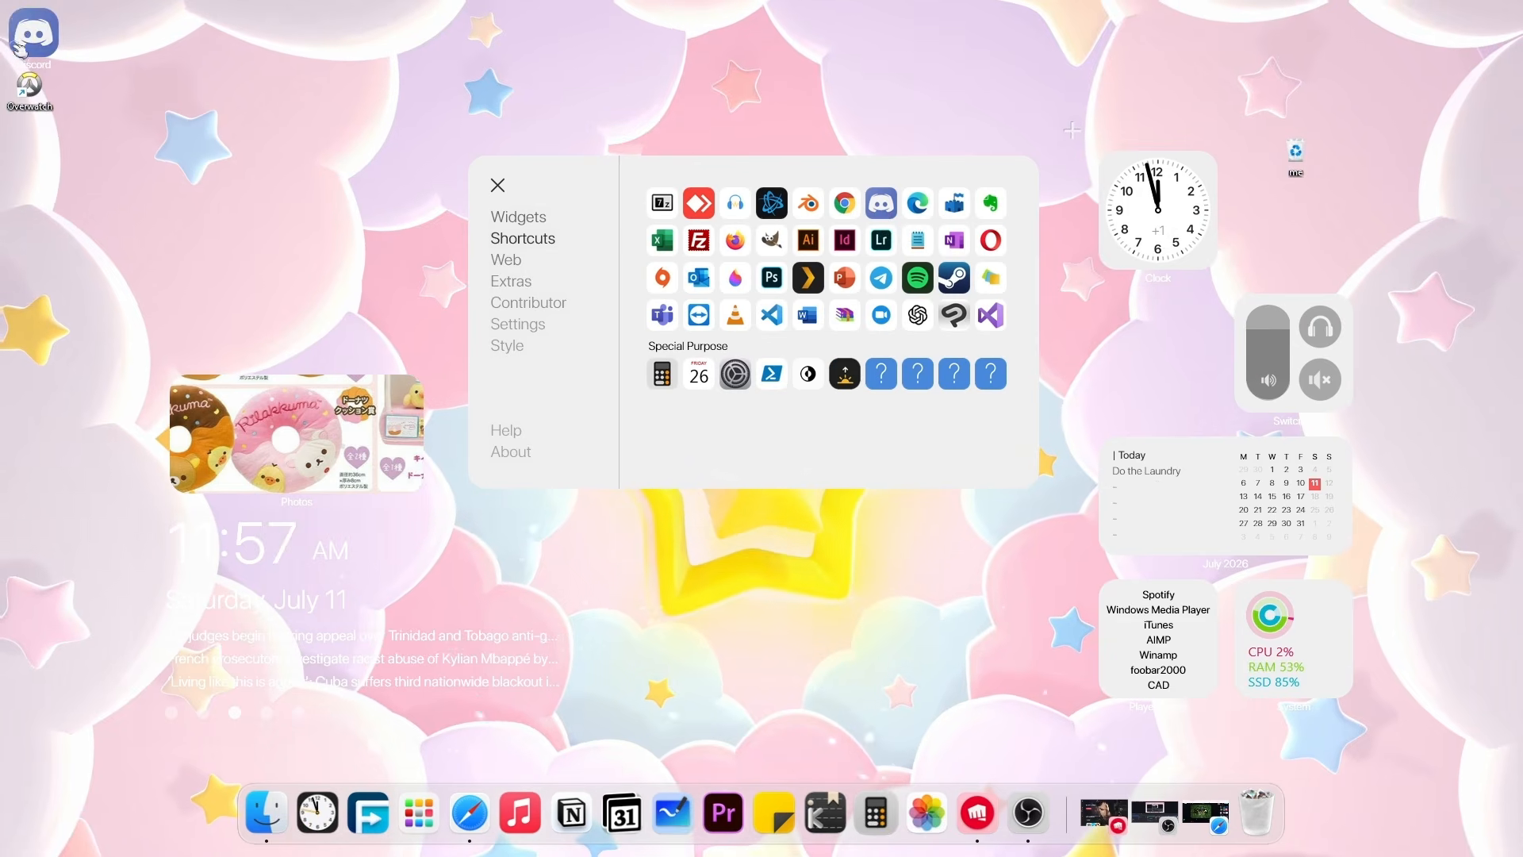
{"action": "left_click_drag", "start_coordinate": [954, 190], "coordinate": [1127, 317]}
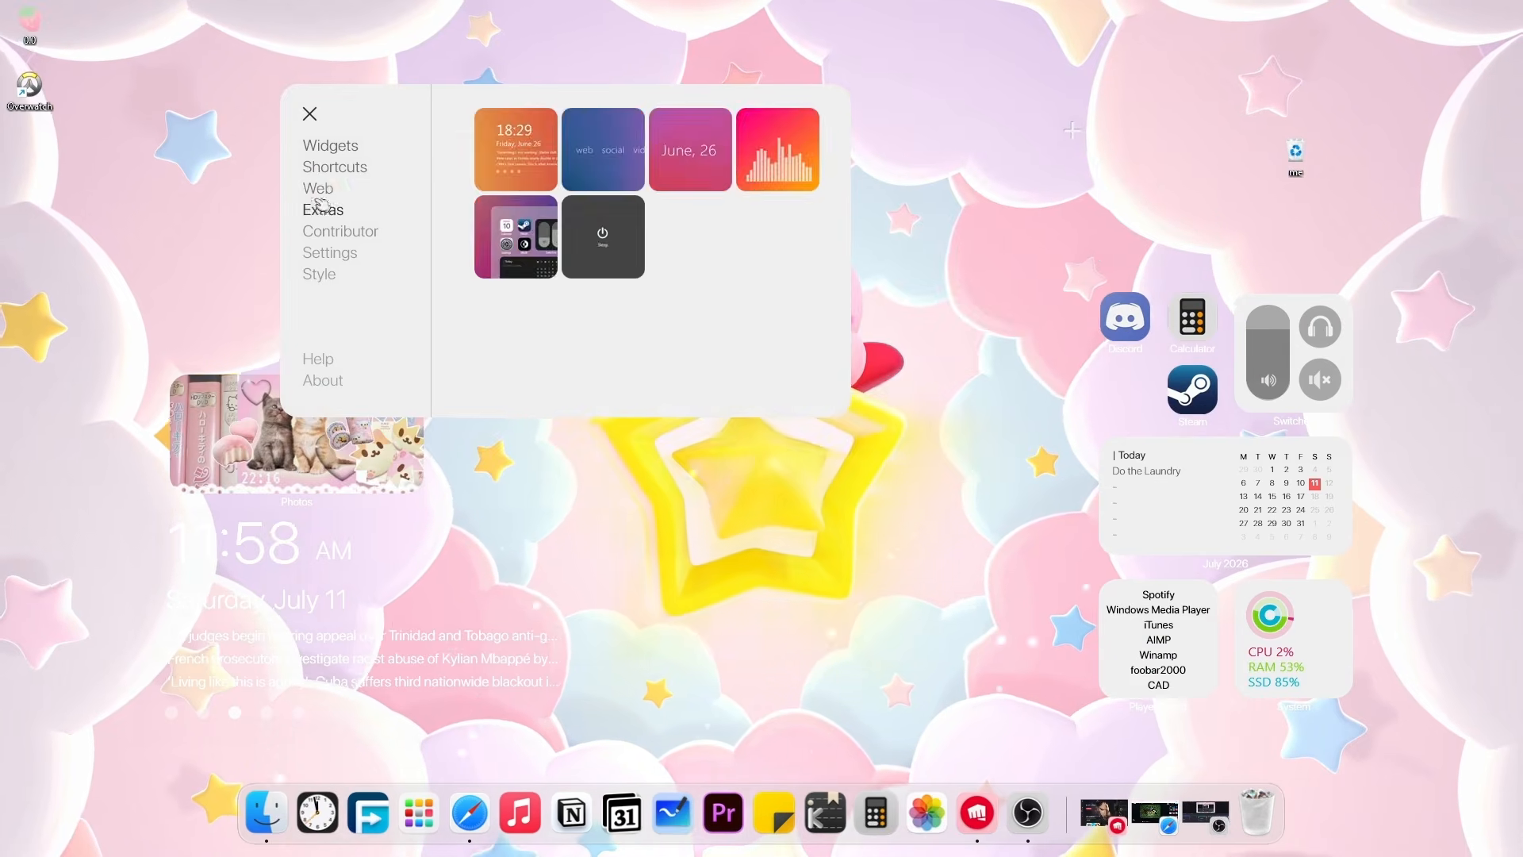
{"action": "left_click", "coordinate": [318, 188]}
{"action": "left_click", "coordinate": [326, 211]}
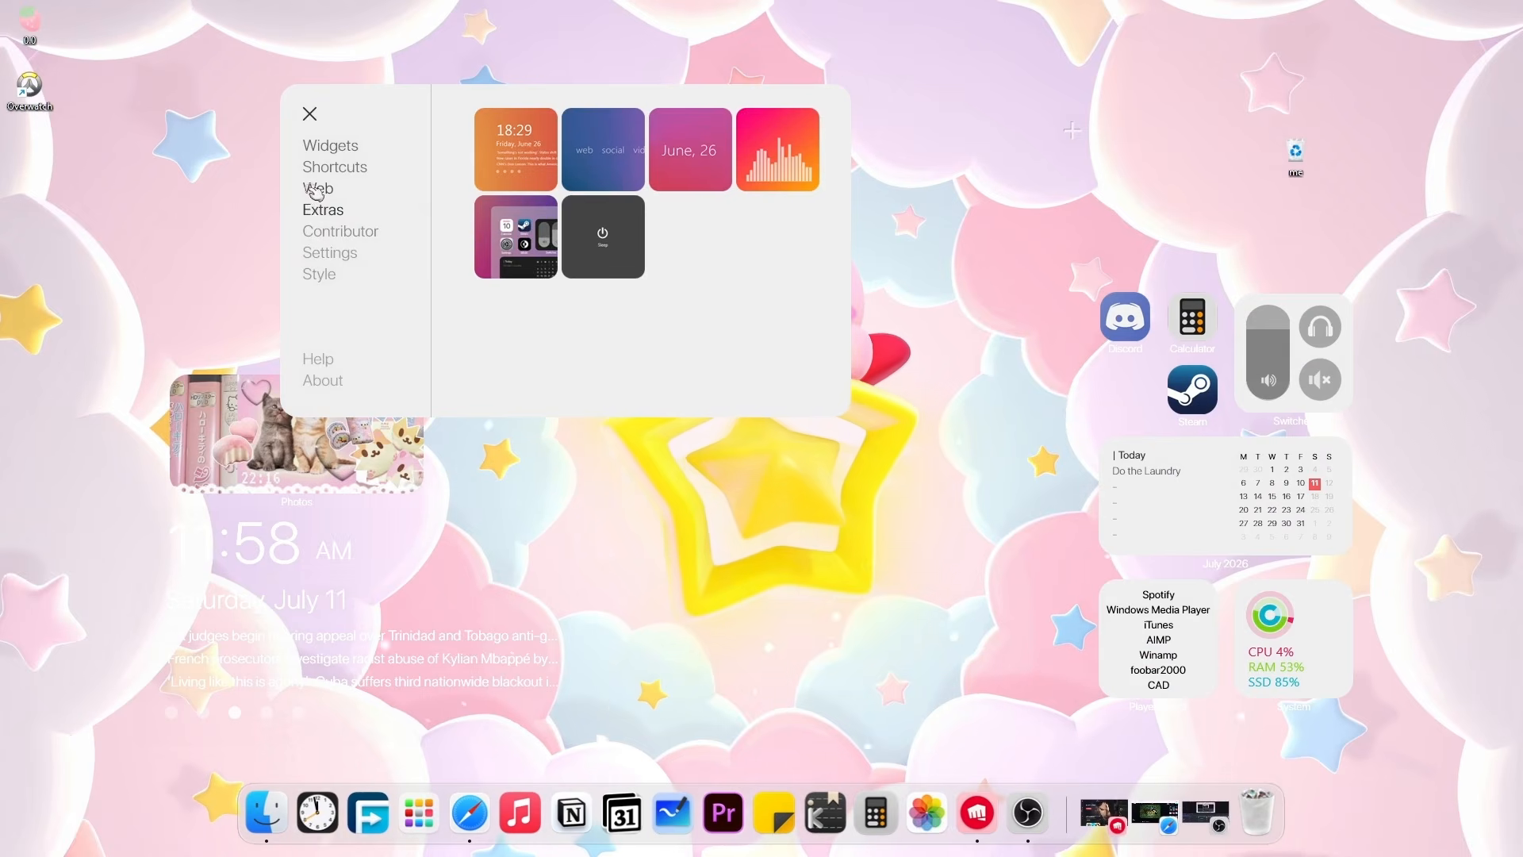
{"action": "left_click", "coordinate": [318, 190]}
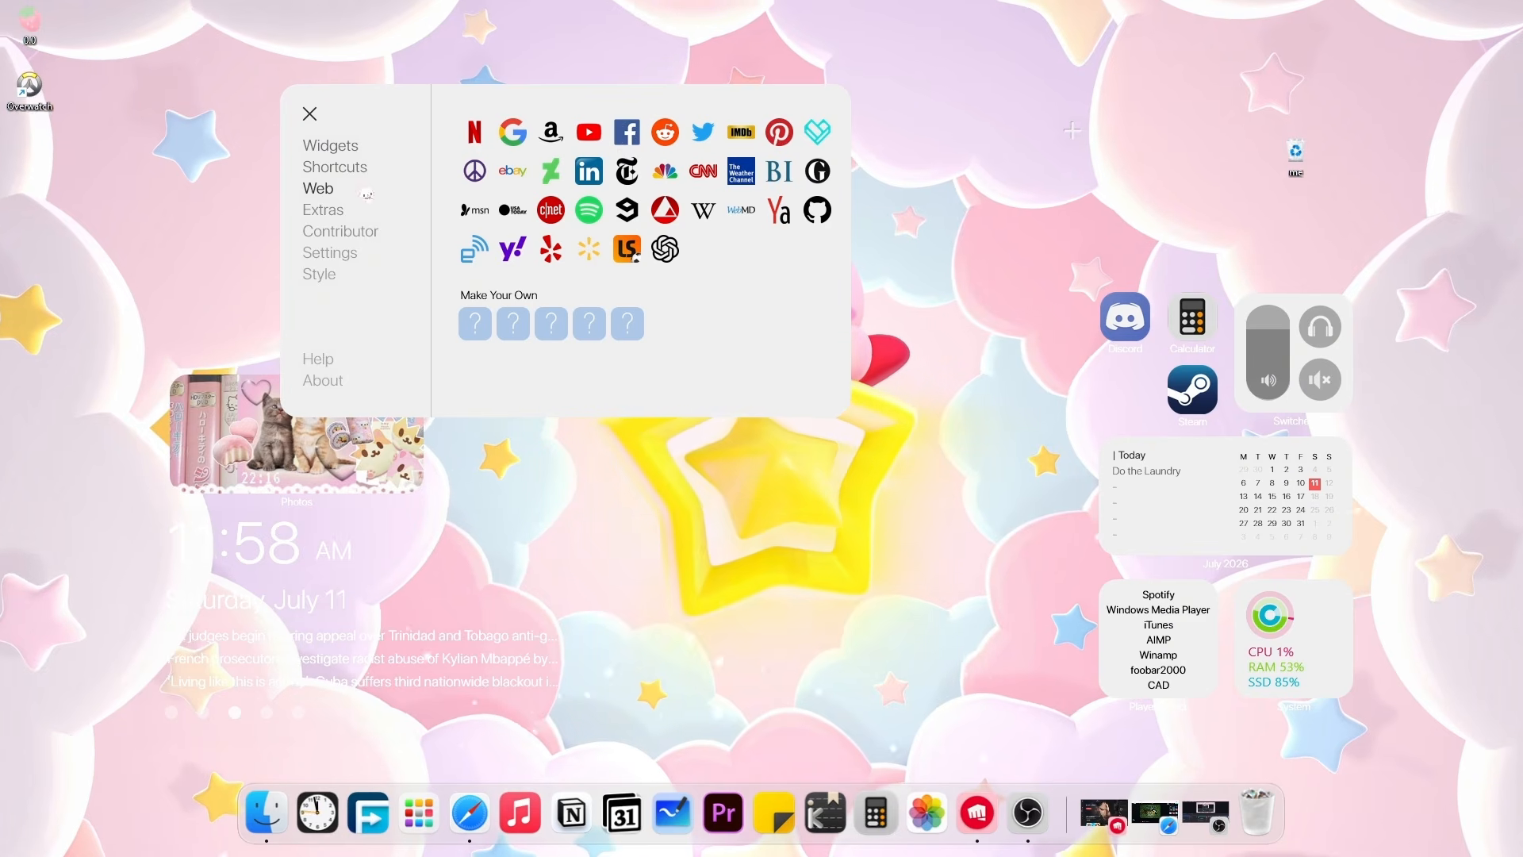
{"action": "left_click", "coordinate": [323, 213]}
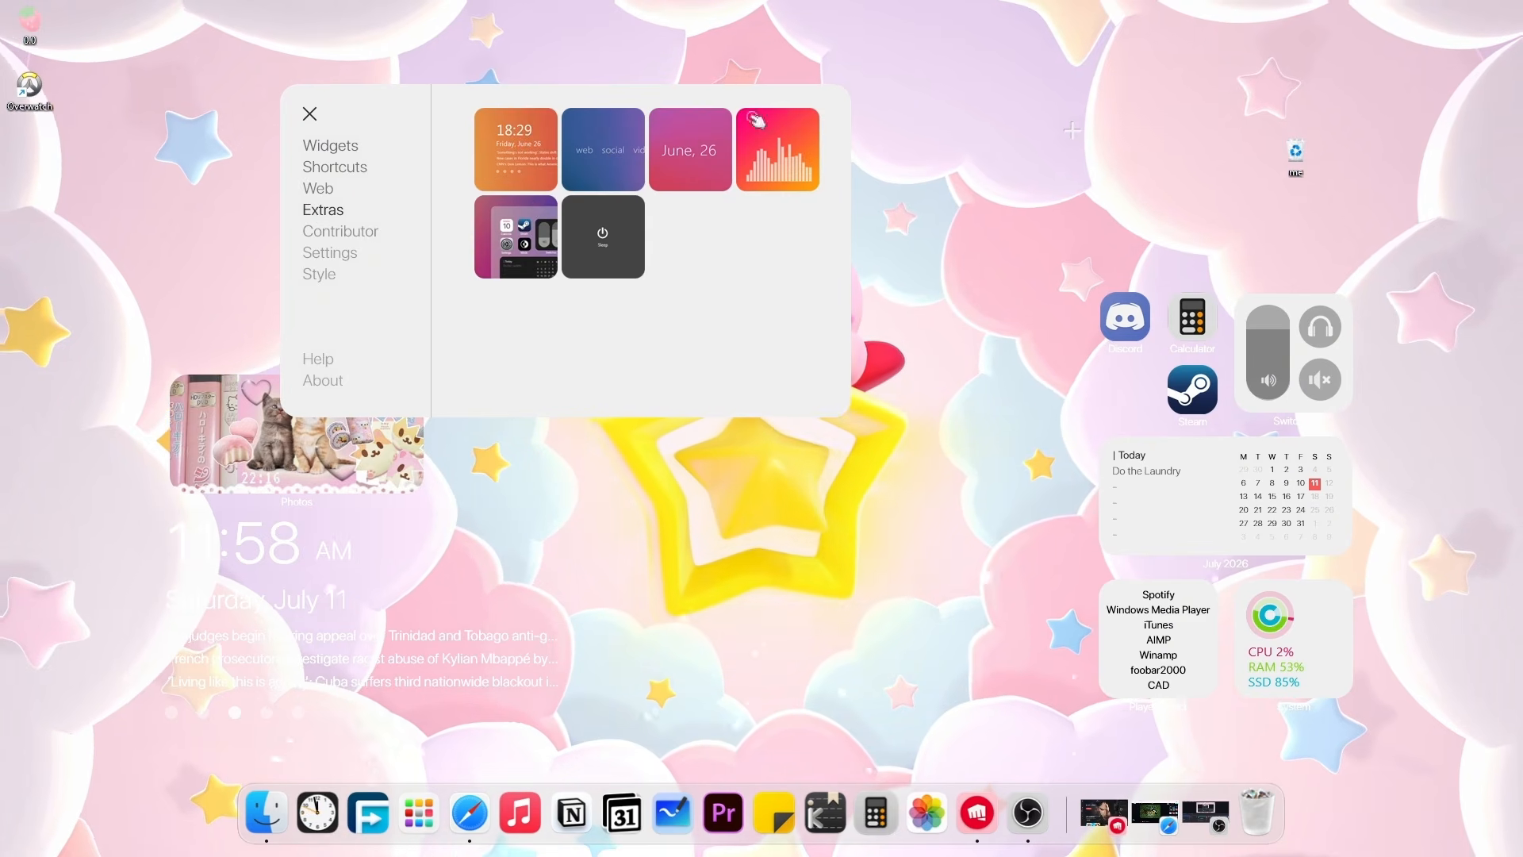
{"action": "mouse_move", "coordinate": [1234, 377]}
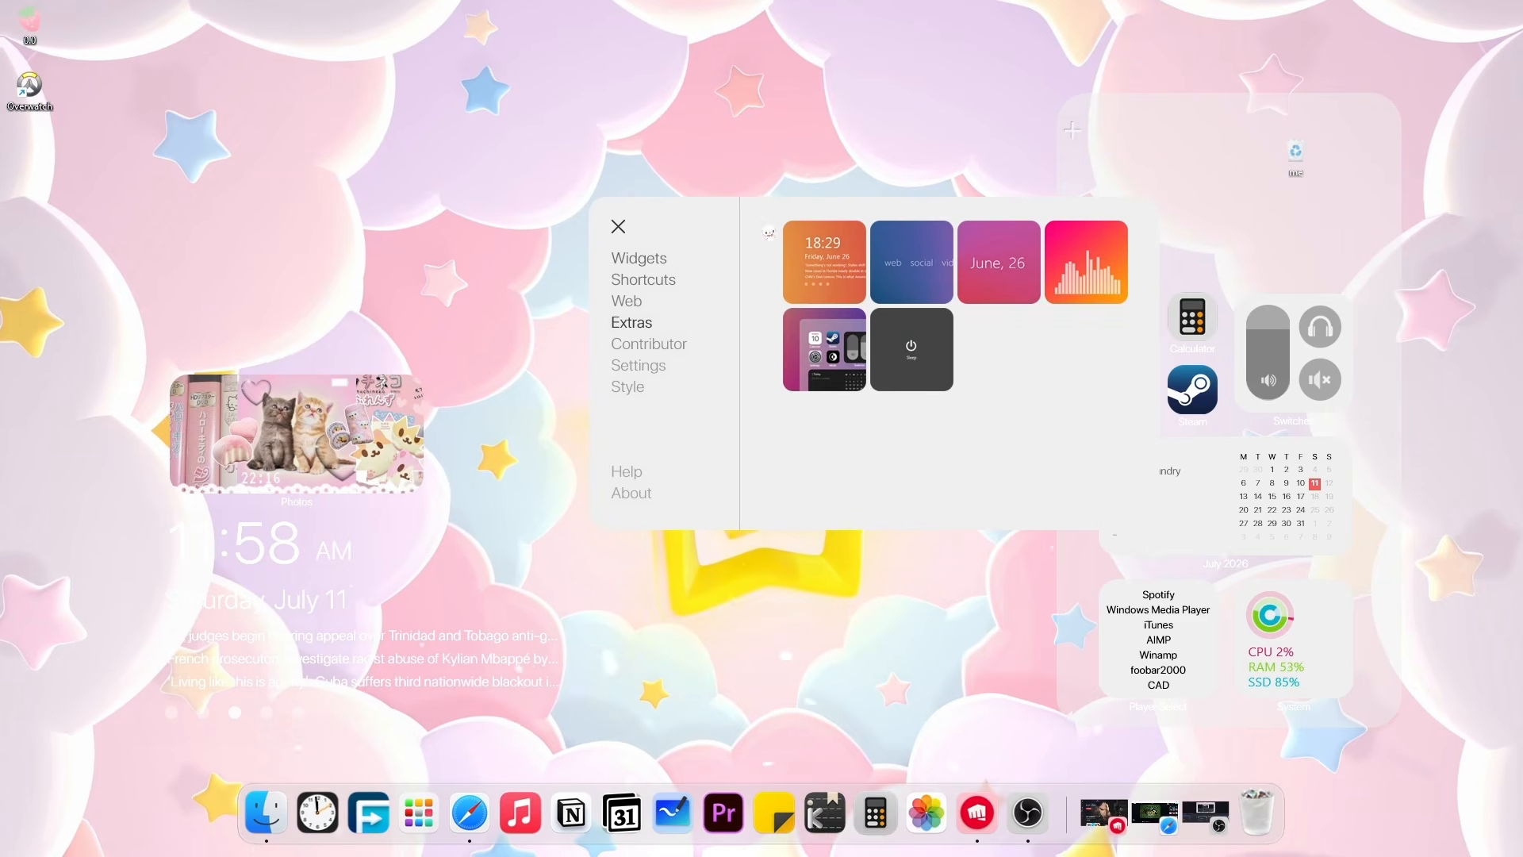
Review the Contributor, Settings and Style pages, then close the widget picker.
{"action": "left_click", "coordinate": [660, 342]}
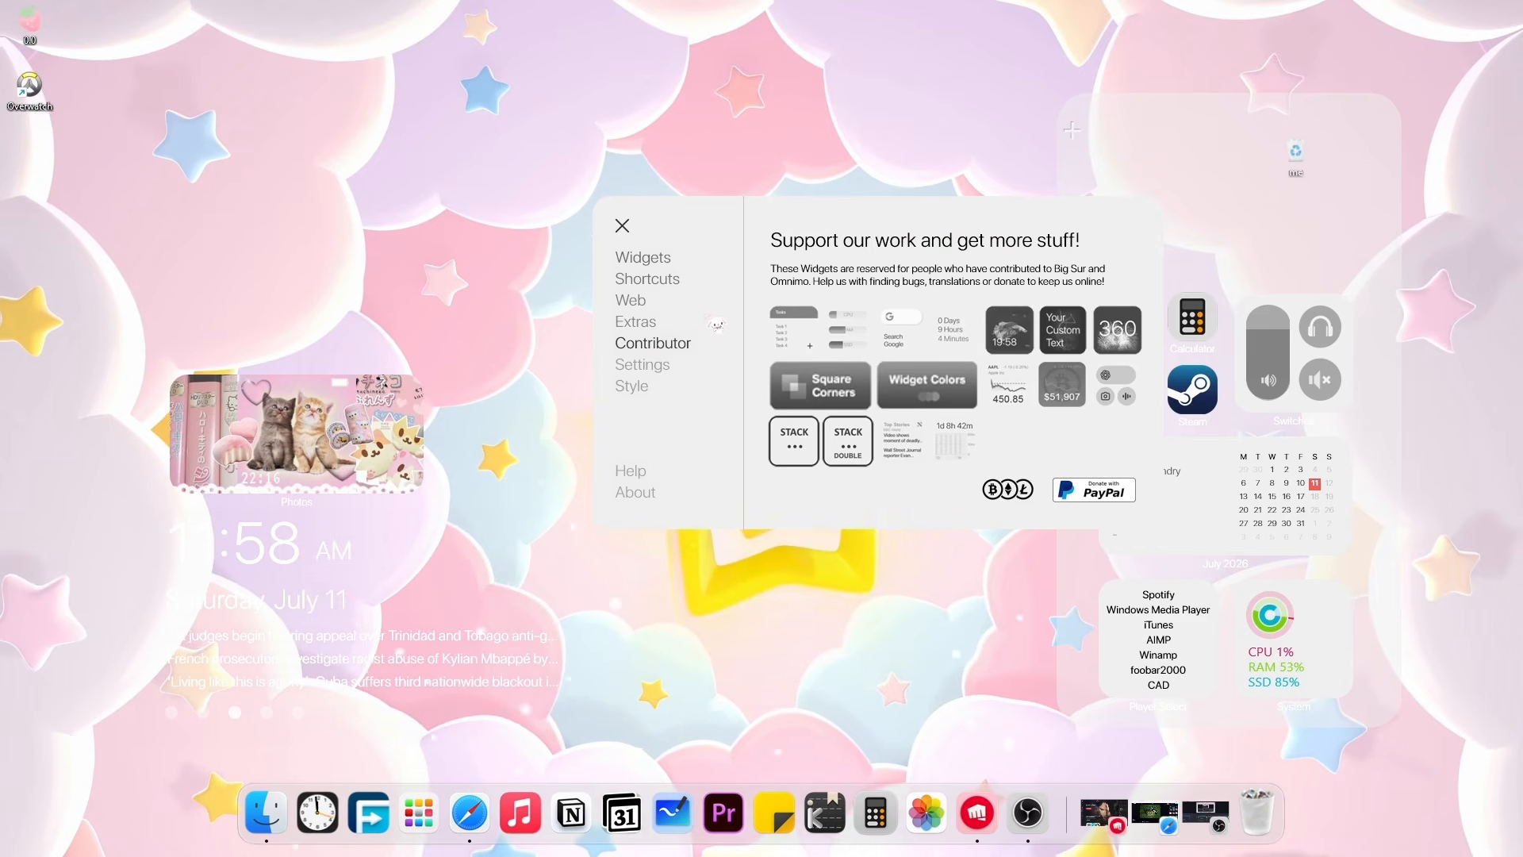
{"action": "left_click", "coordinate": [669, 367]}
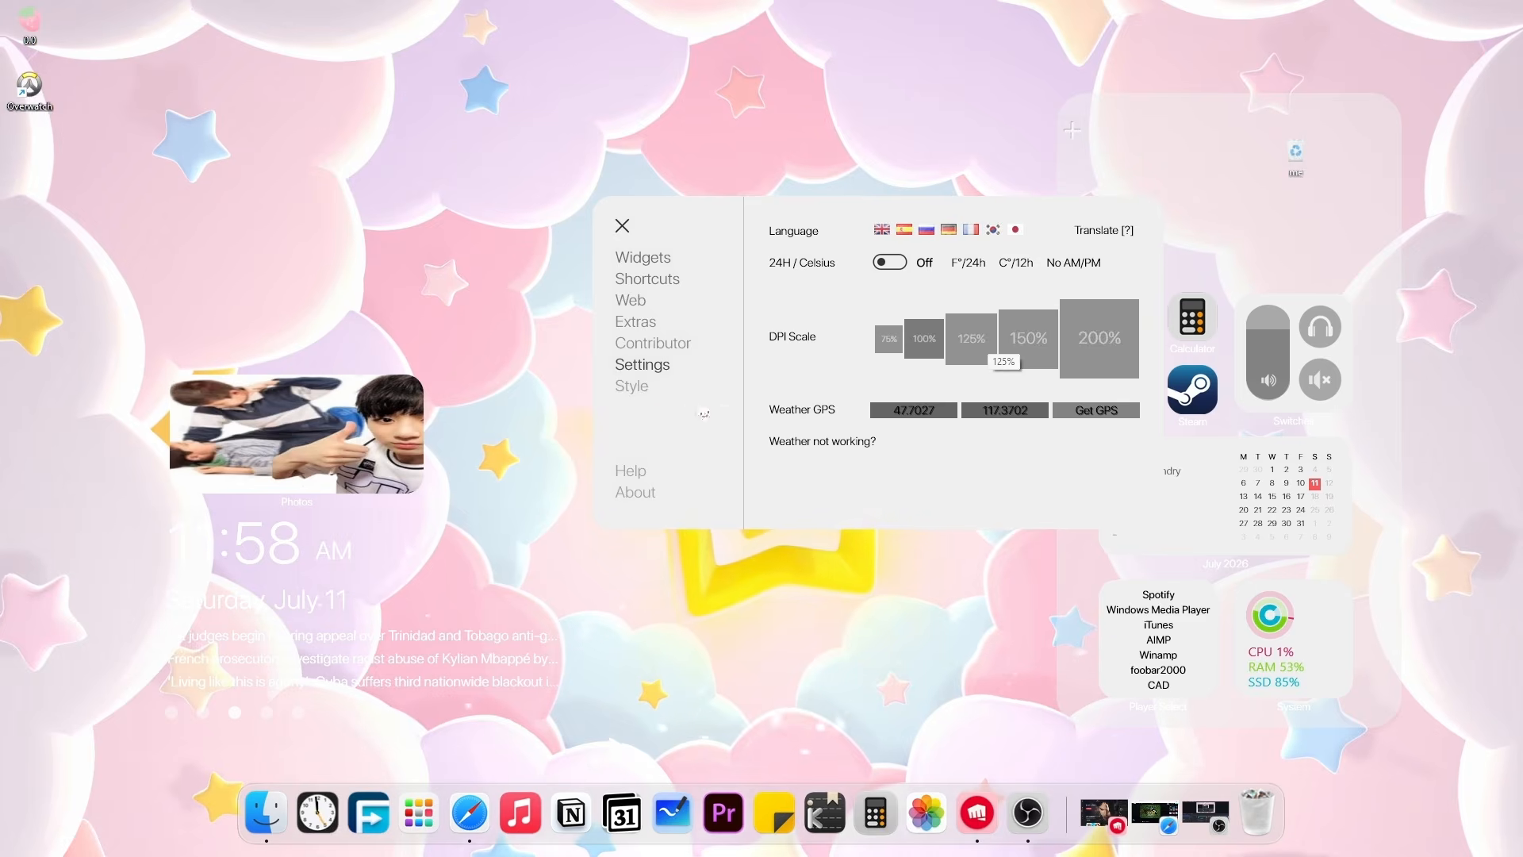
{"action": "left_click", "coordinate": [632, 385]}
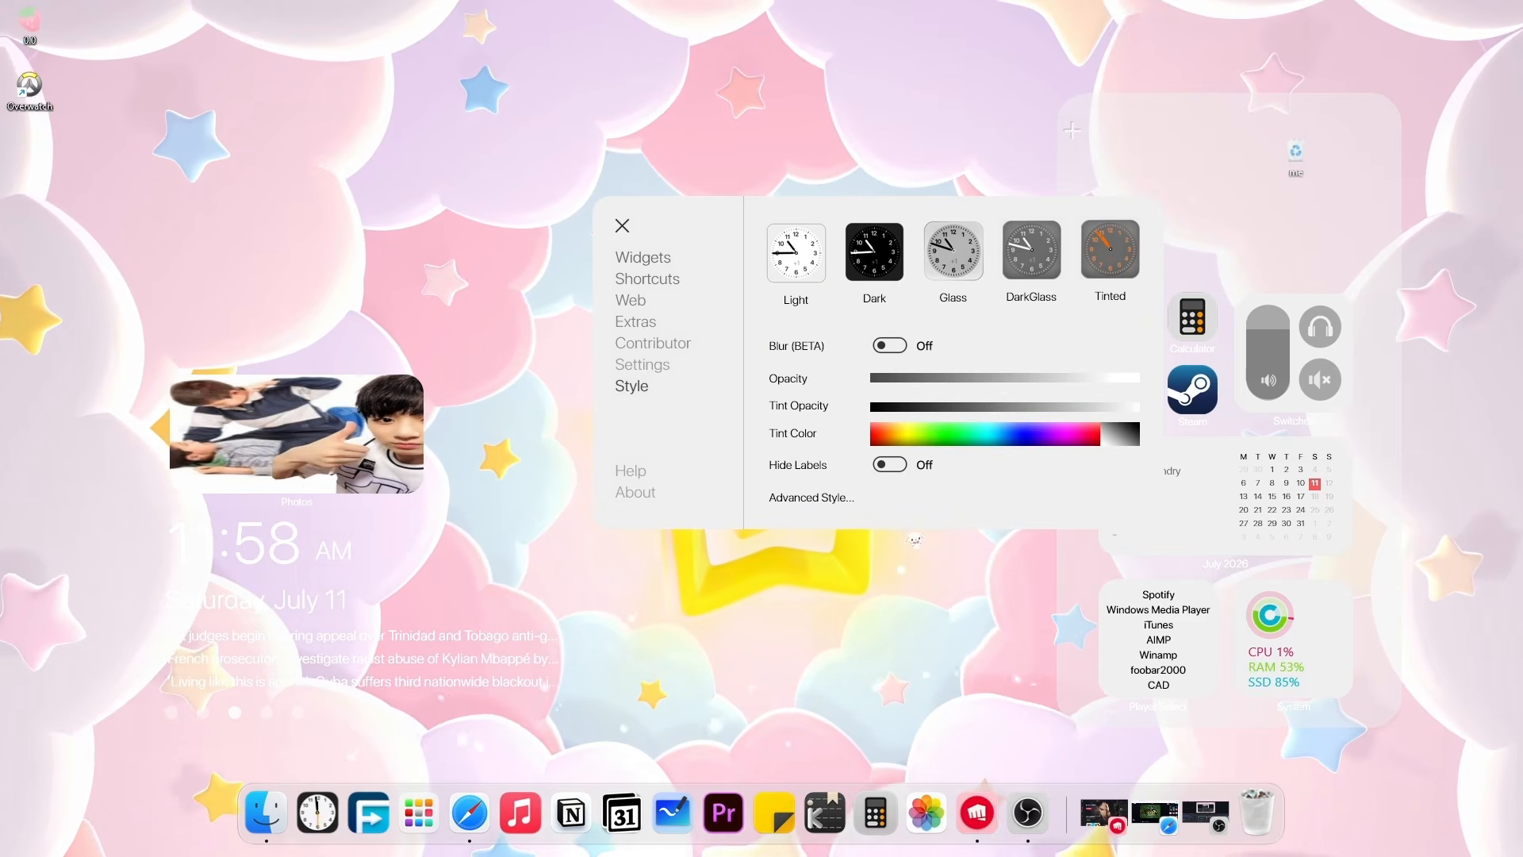
{"action": "left_click_drag", "start_coordinate": [1140, 383], "coordinate": [1038, 399]}
{"action": "left_click", "coordinate": [522, 239]}
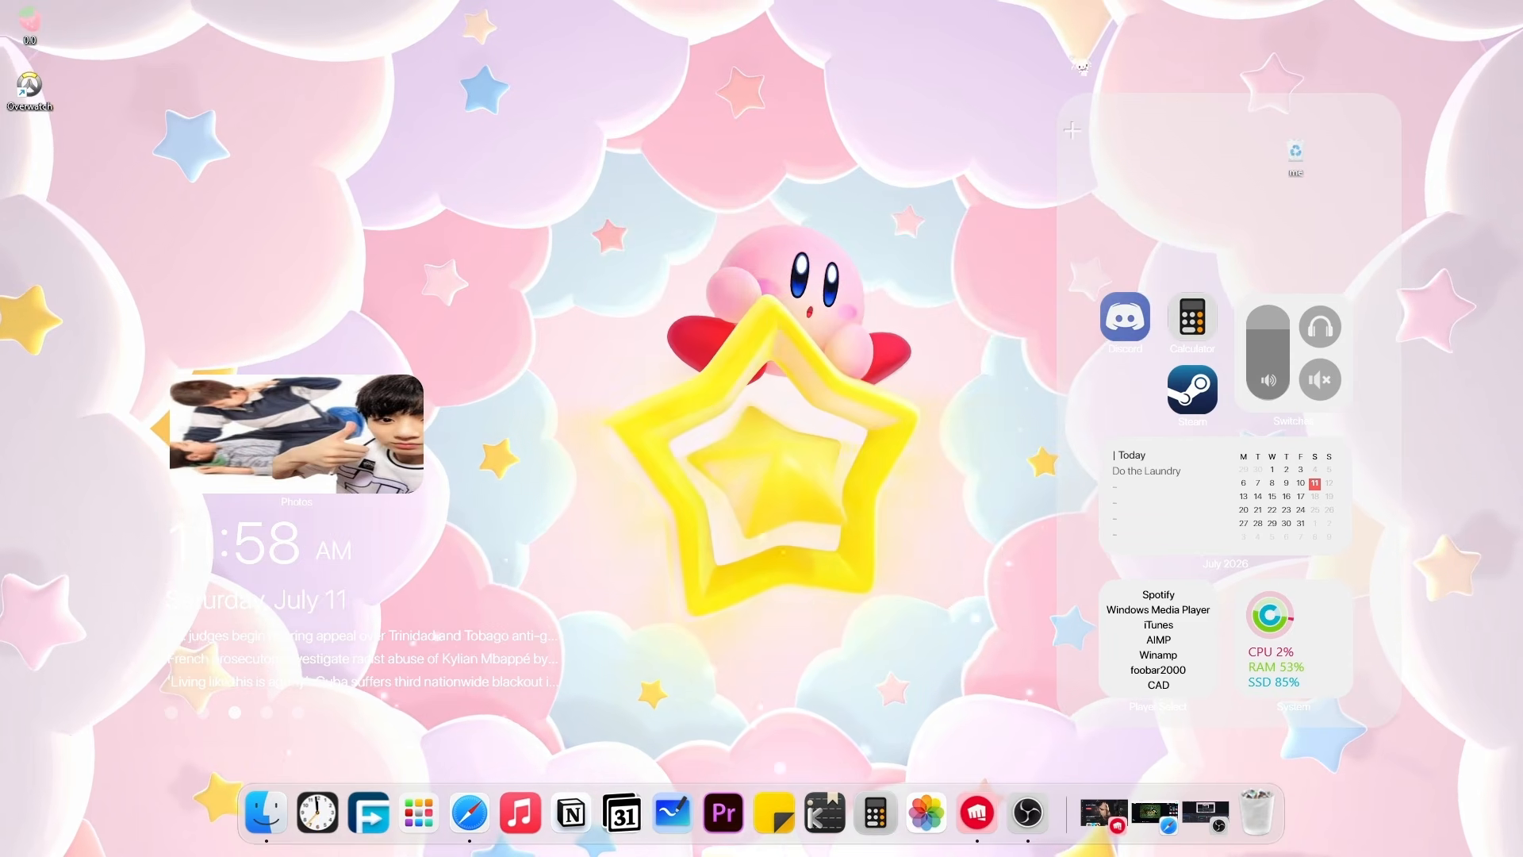
Move the recycle bin icon toward the upper middle of the desktop.
{"action": "left_click", "coordinate": [1335, 168]}
{"action": "left_click_drag", "start_coordinate": [1295, 153], "coordinate": [515, 154]}
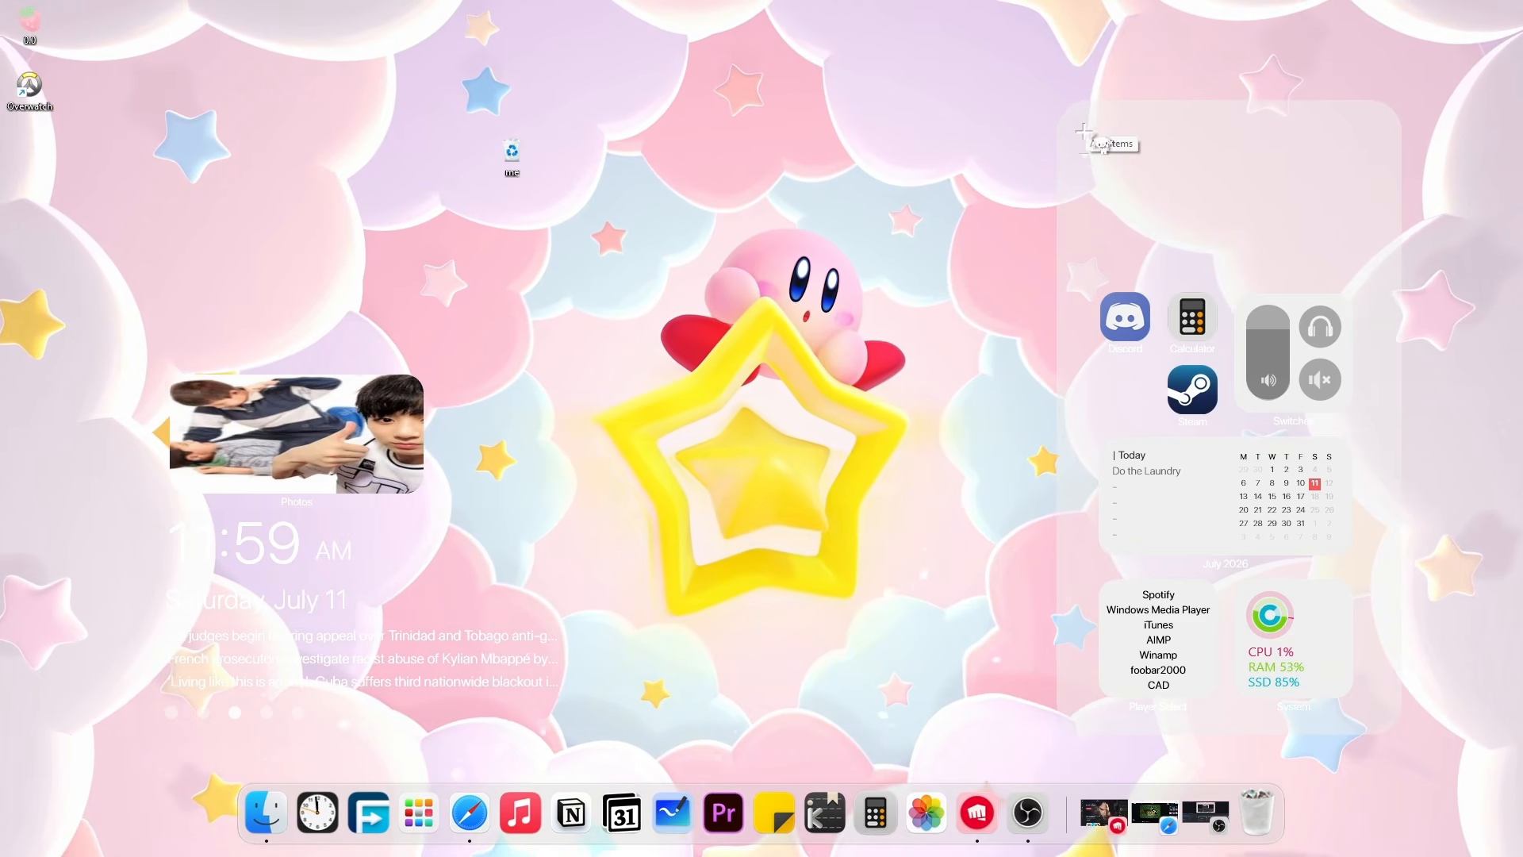
{"action": "left_click", "coordinate": [1084, 132]}
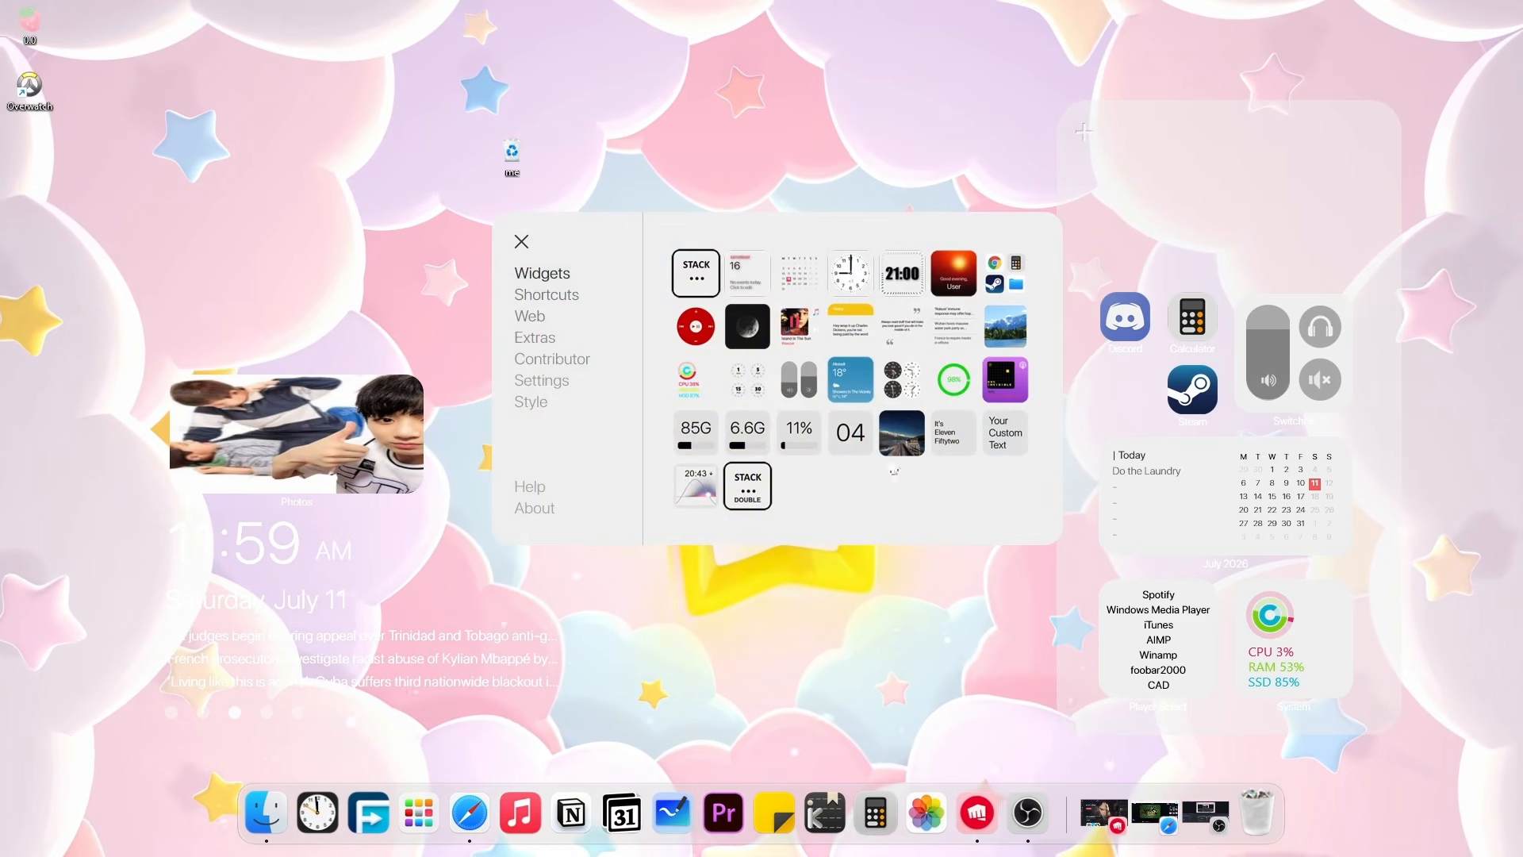
{"action": "left_click", "coordinate": [521, 242]}
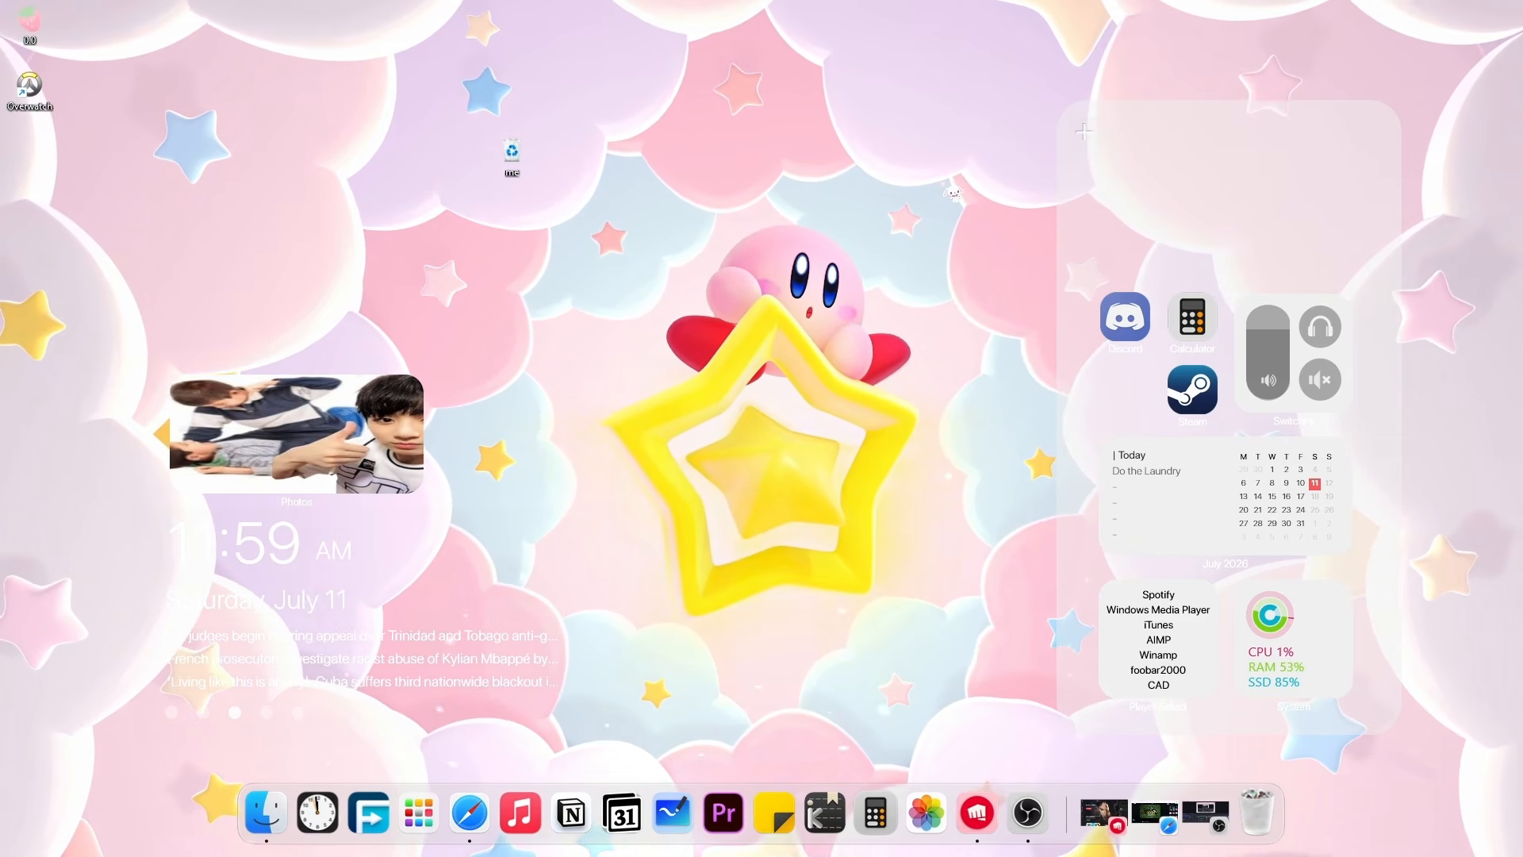
Open the Monterey skin's settings from the full Rainmeter skin menu.
{"action": "right_click", "coordinate": [1077, 238]}
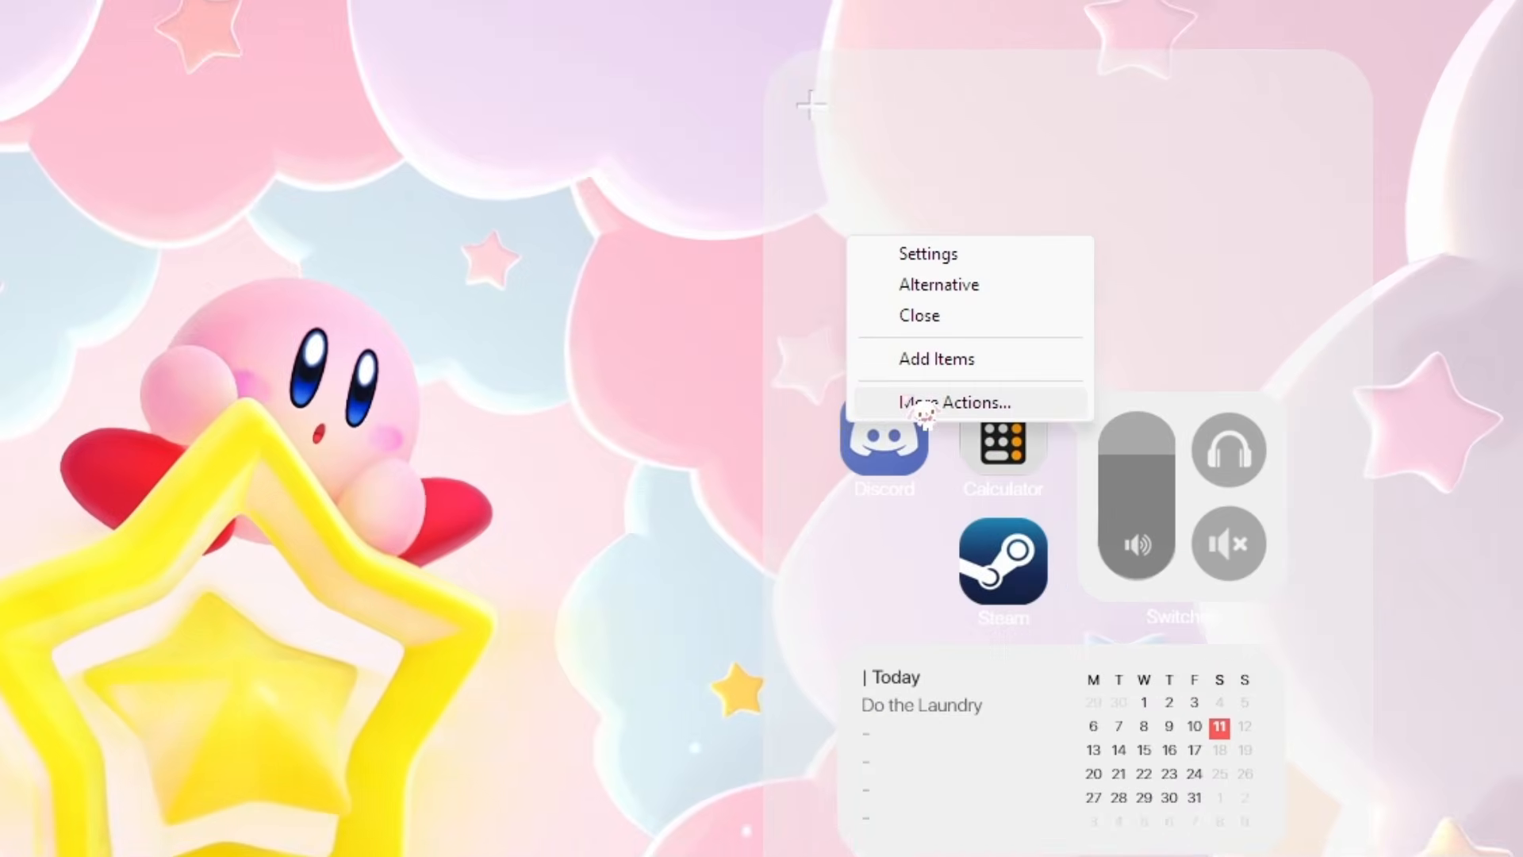
{"action": "left_click", "coordinate": [922, 405]}
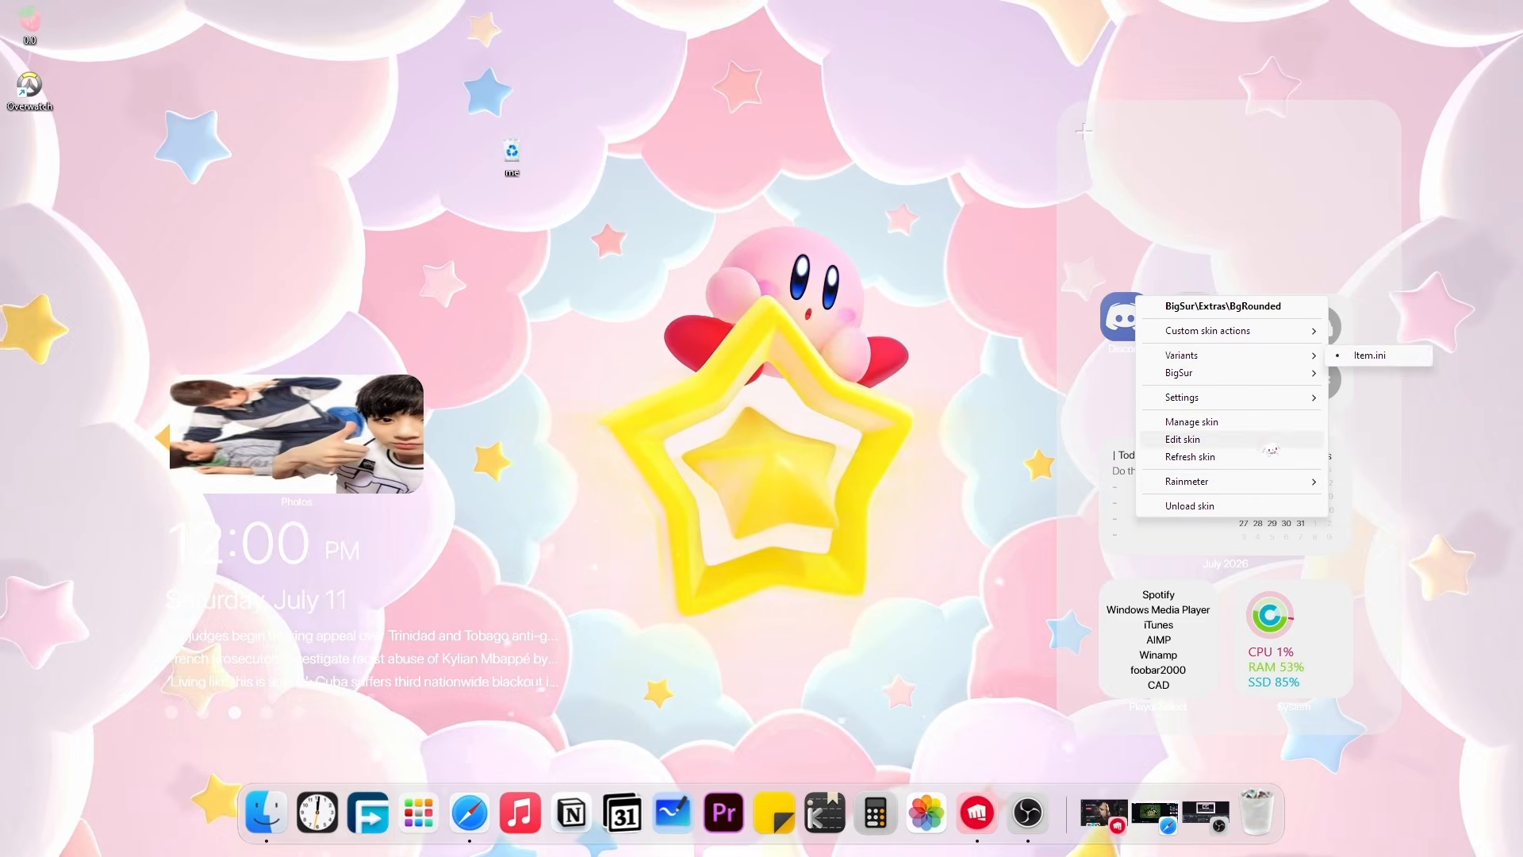
{"action": "mouse_move", "coordinate": [1102, 731]}
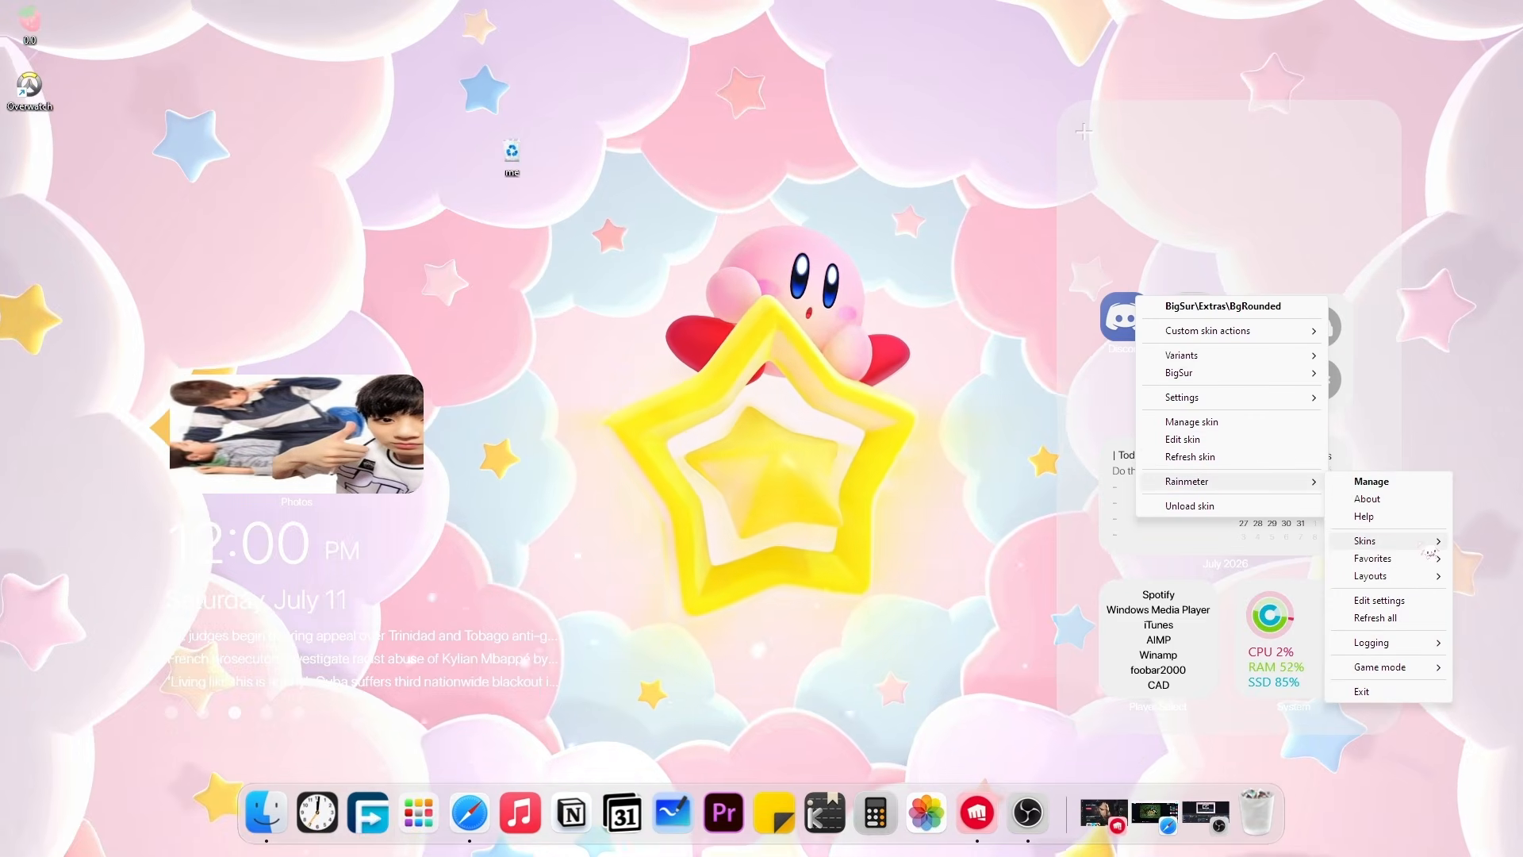
{"action": "mouse_move", "coordinate": [1364, 540]}
{"action": "mouse_move", "coordinate": [1190, 674]}
{"action": "mouse_move", "coordinate": [1301, 689]}
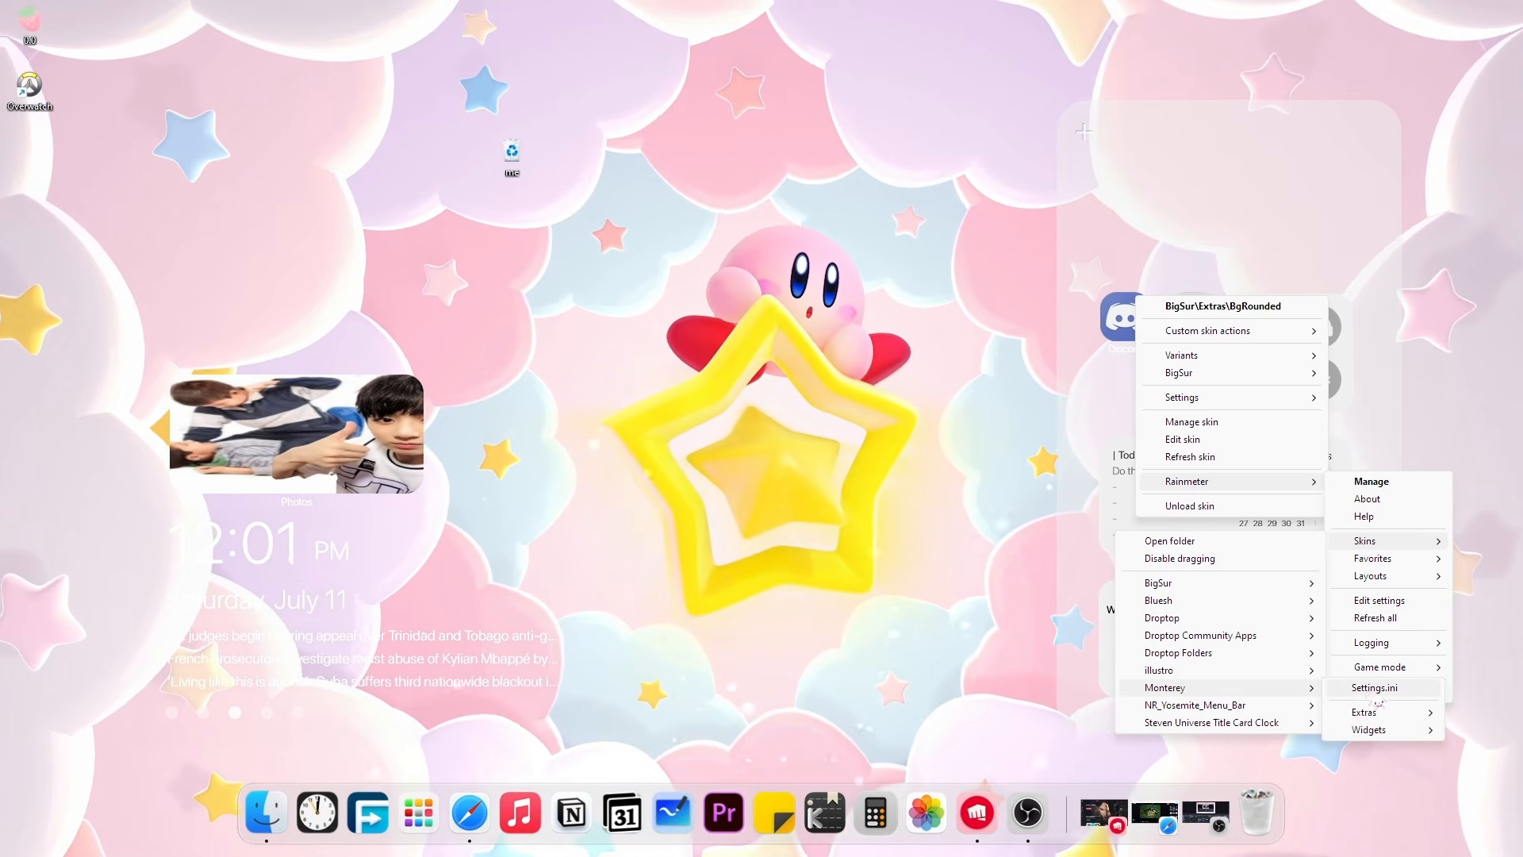
{"action": "left_click", "coordinate": [1377, 690]}
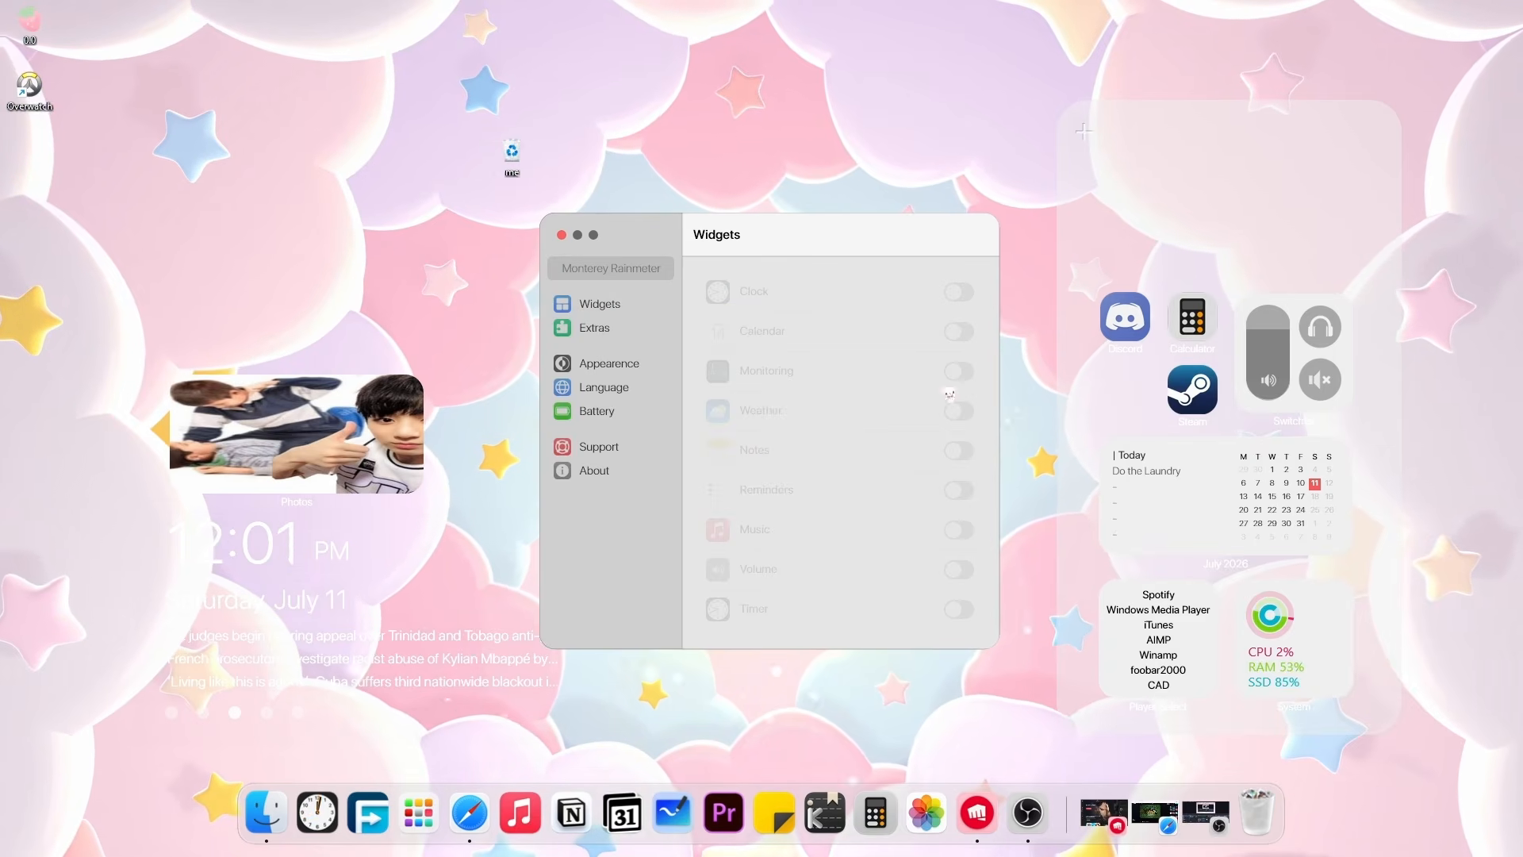
Try and remove the Monterey clock widget, then enable the Monterey music widget.
{"action": "left_click", "coordinate": [958, 291]}
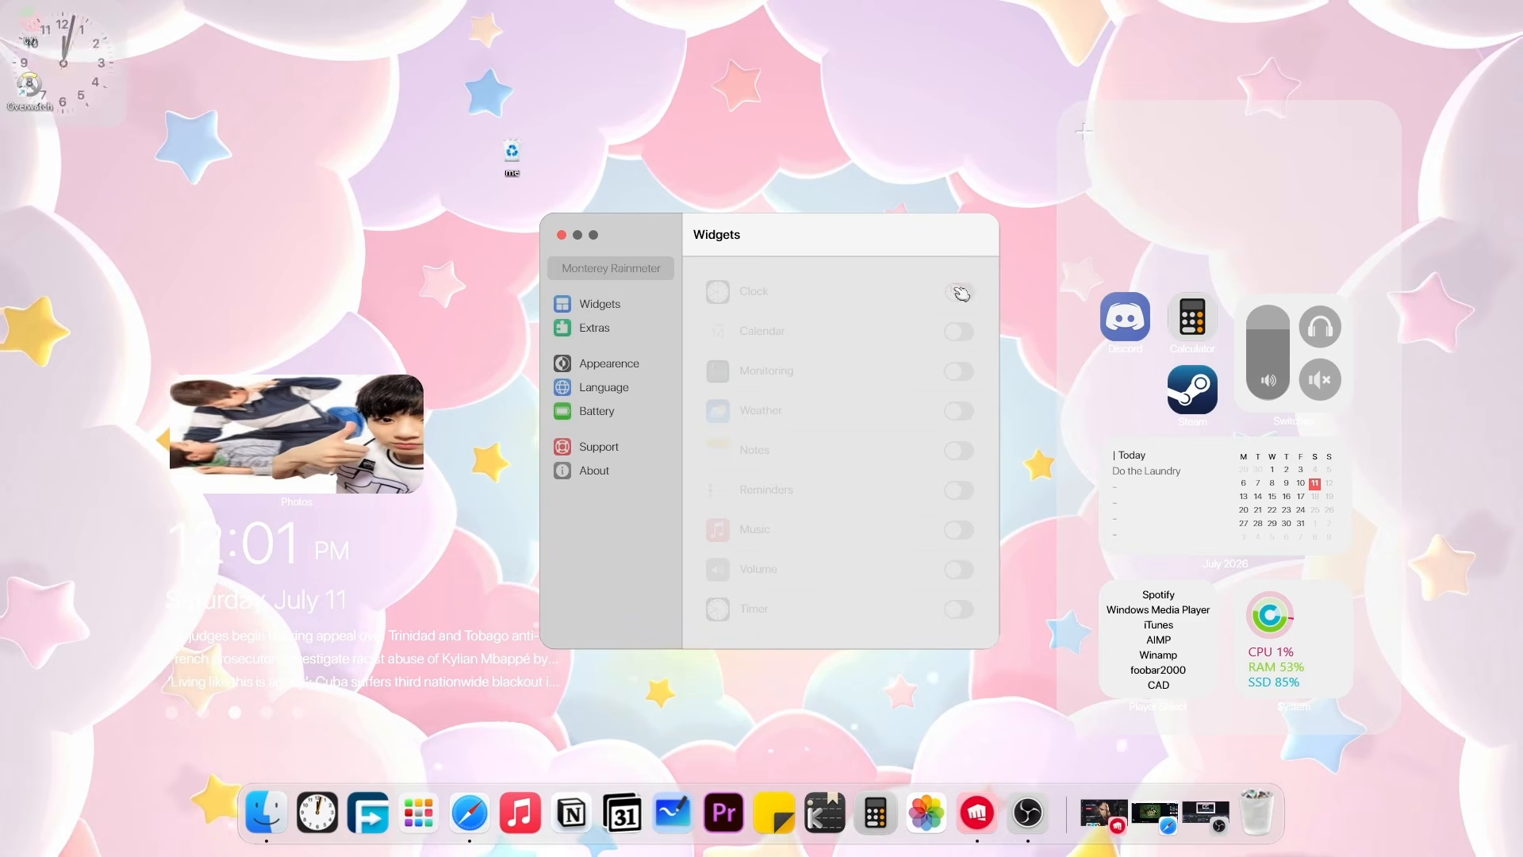
{"action": "left_click_drag", "start_coordinate": [110, 90], "coordinate": [274, 277]}
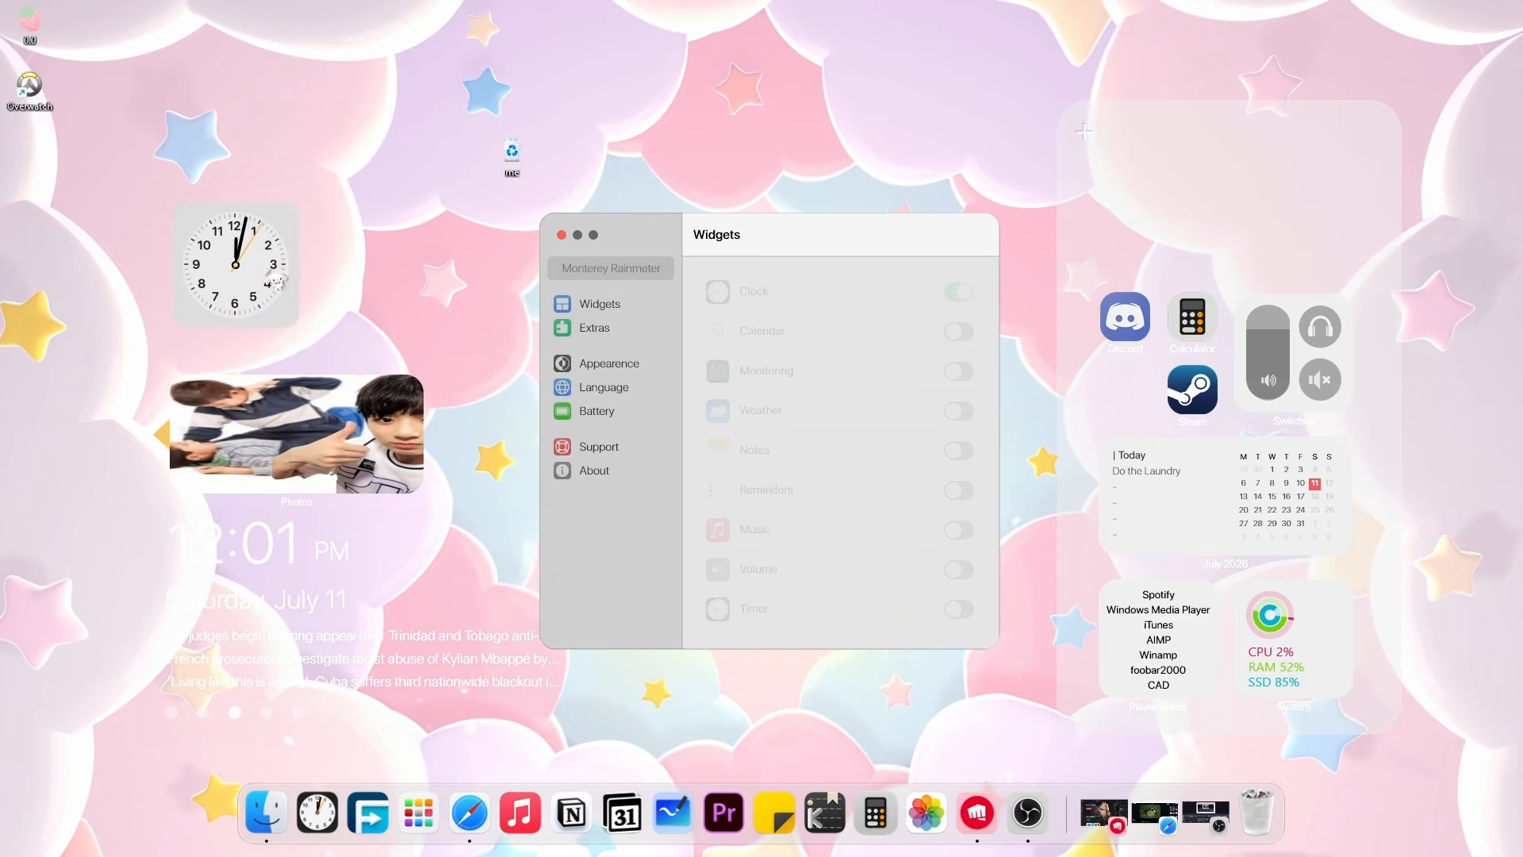
{"action": "right_click", "coordinate": [273, 278]}
{"action": "left_click", "coordinate": [309, 381]}
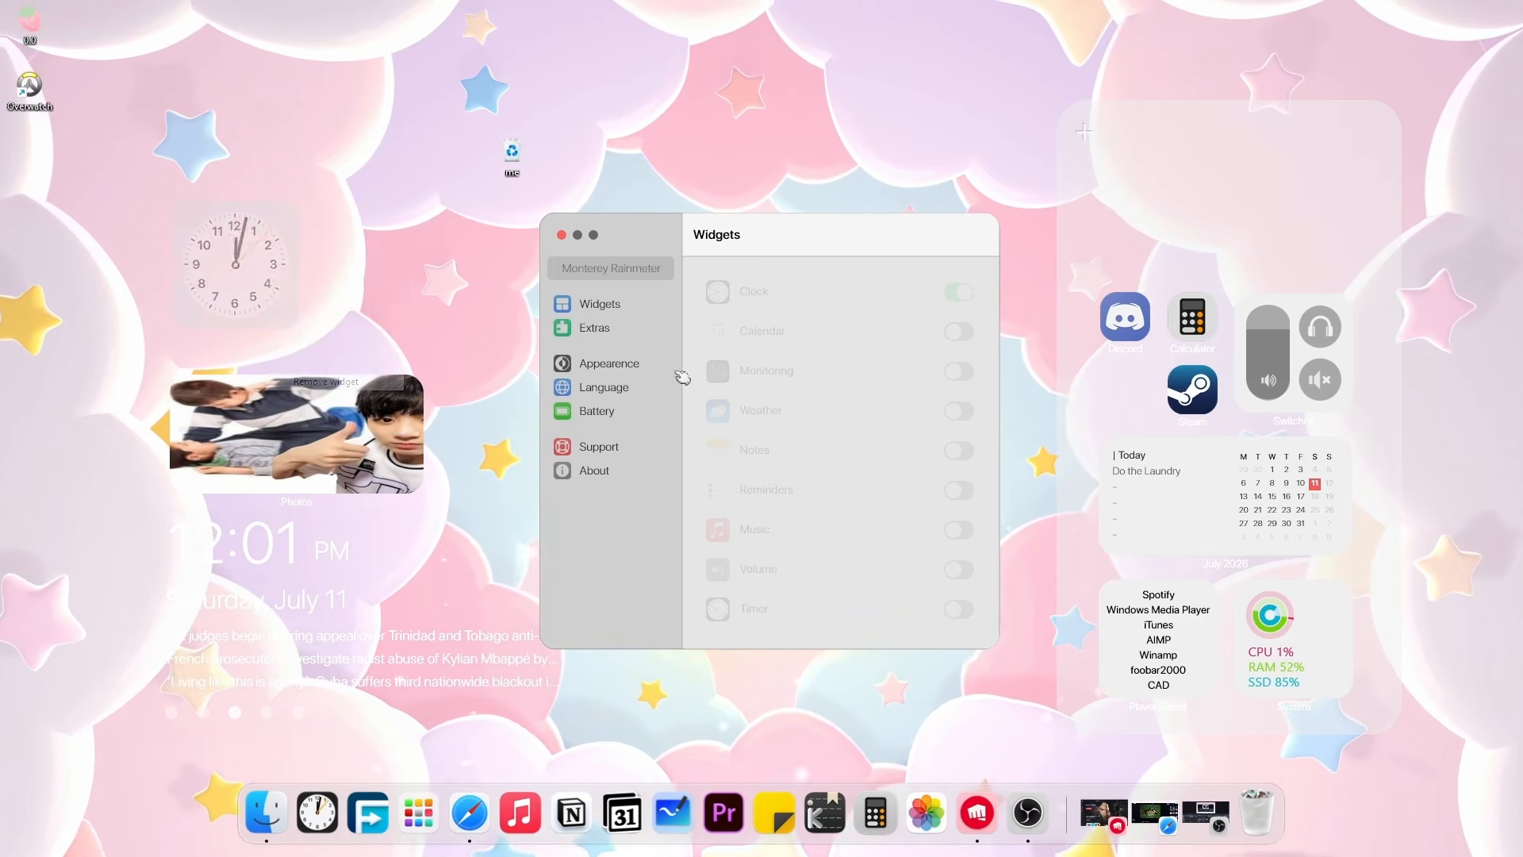
{"action": "left_click", "coordinate": [962, 530]}
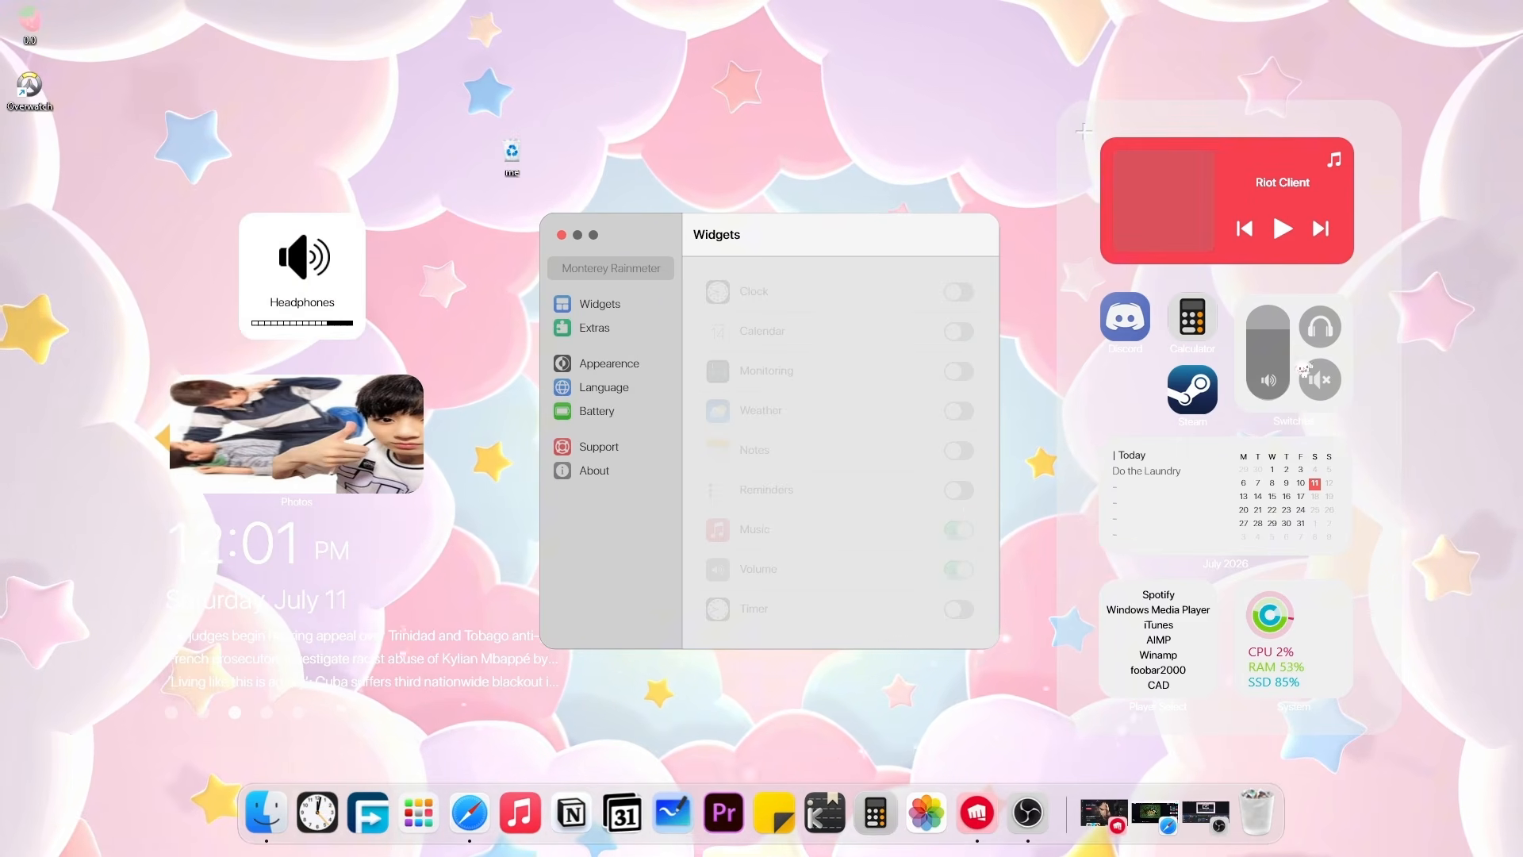
Swap the Switches widget for the headphones volume widget and remove the calendar.
{"action": "right_click", "coordinate": [1316, 355]}
{"action": "left_click", "coordinate": [1381, 387]}
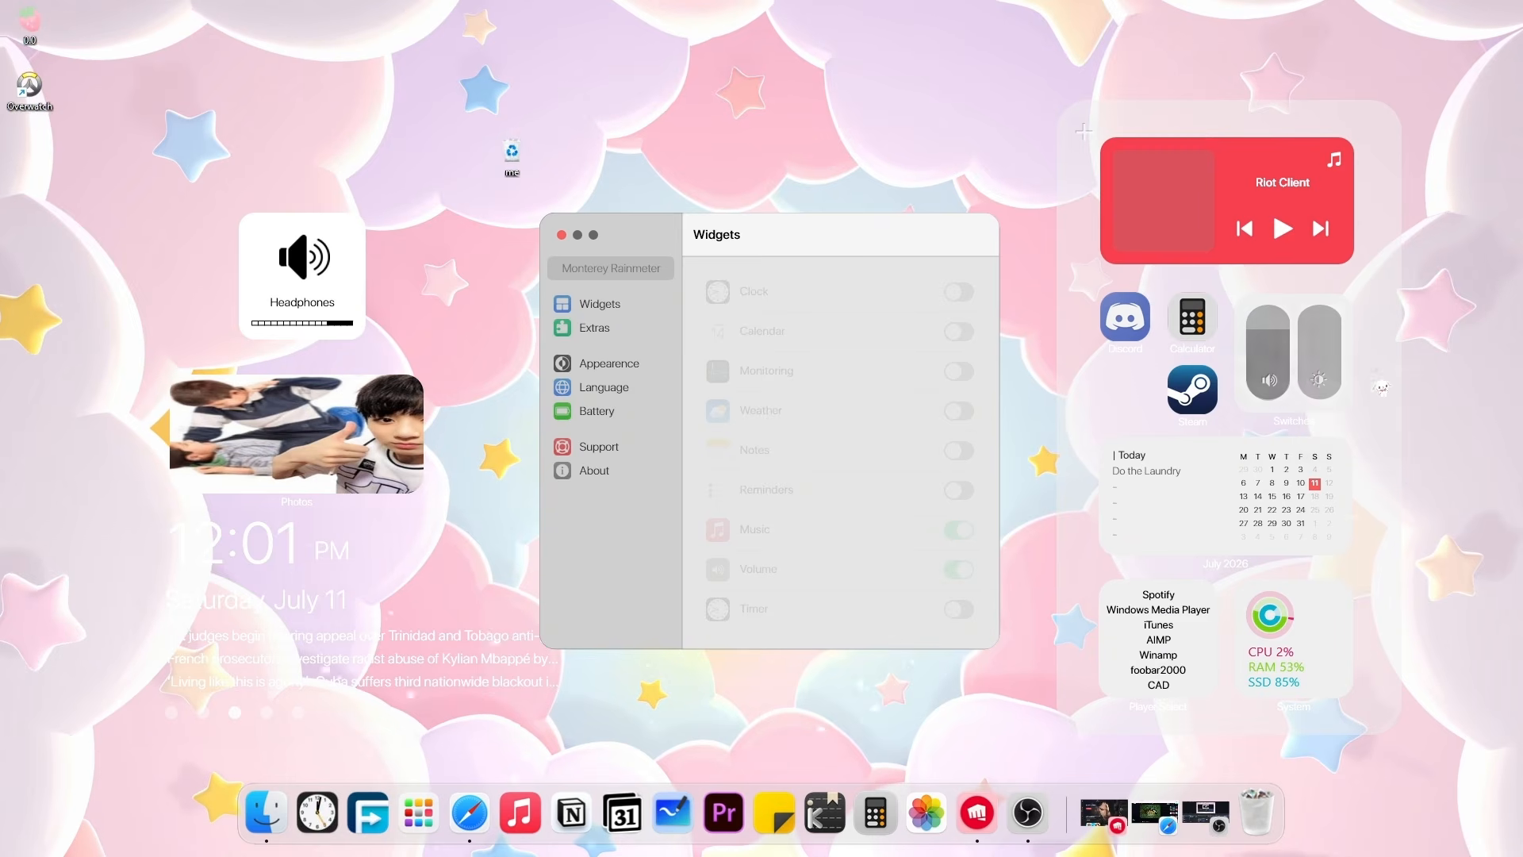
{"action": "right_click", "coordinate": [1304, 379]}
{"action": "left_click", "coordinate": [1348, 401]}
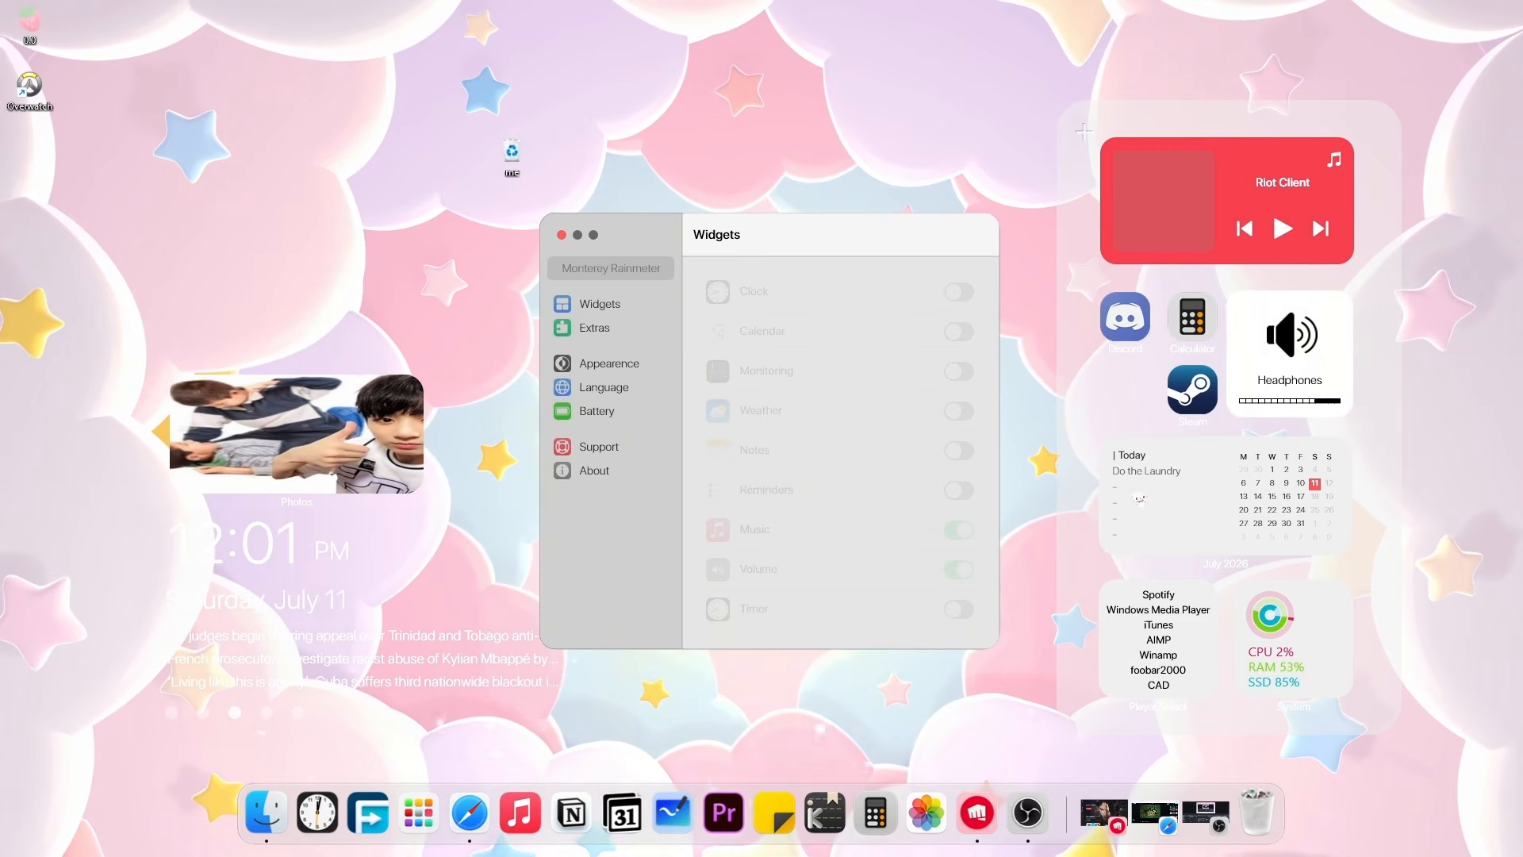
{"action": "right_click", "coordinate": [1140, 497]}
{"action": "left_click", "coordinate": [1201, 555]}
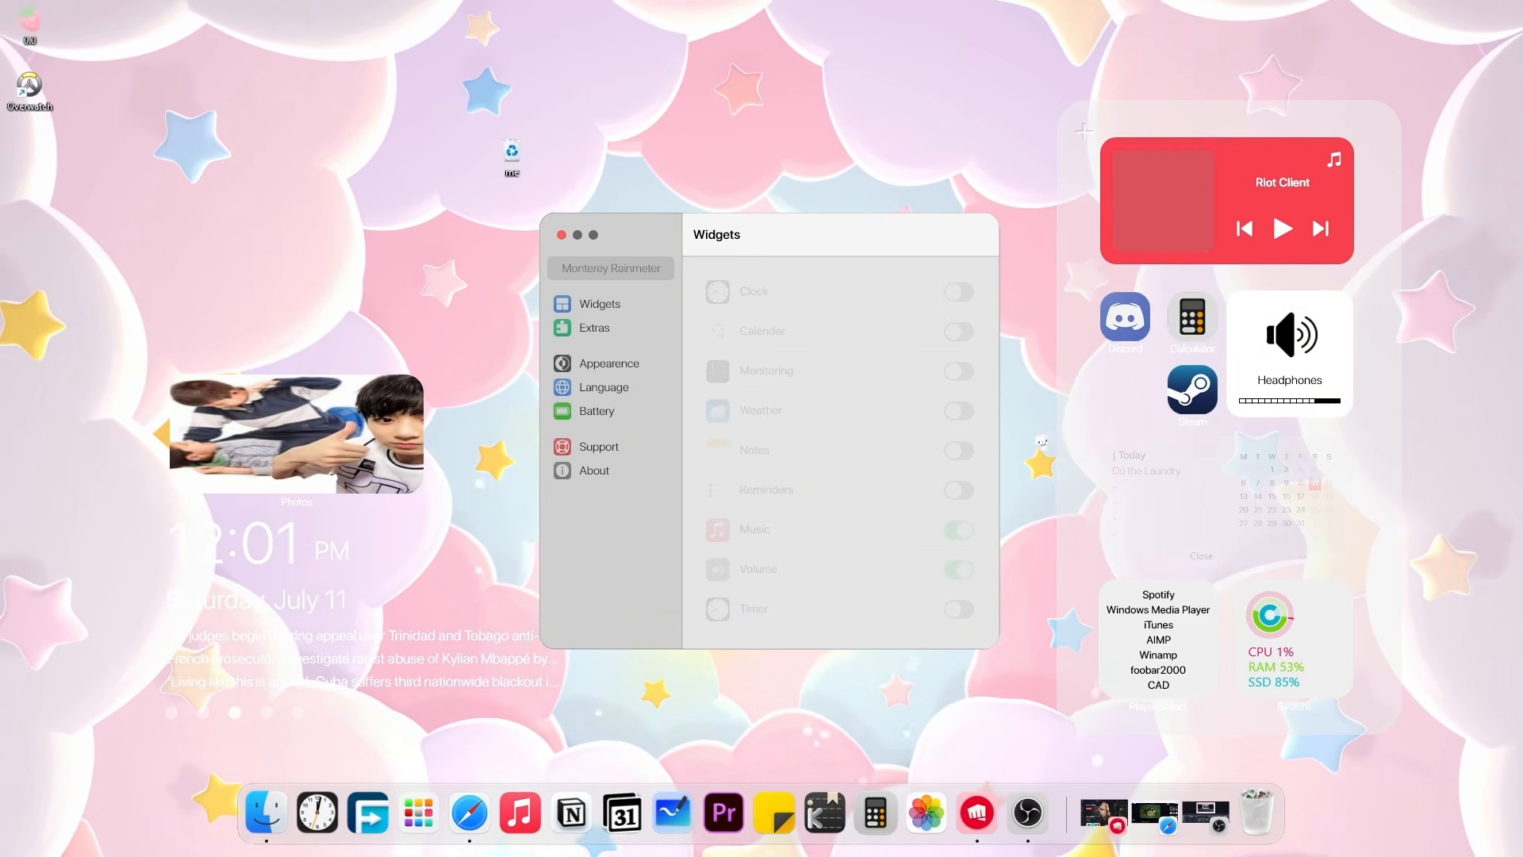
Close Player Select and System, make the calendar wide, and place Notes in the right panel.
{"action": "right_click", "coordinate": [1196, 627]}
{"action": "left_click", "coordinate": [1262, 678]}
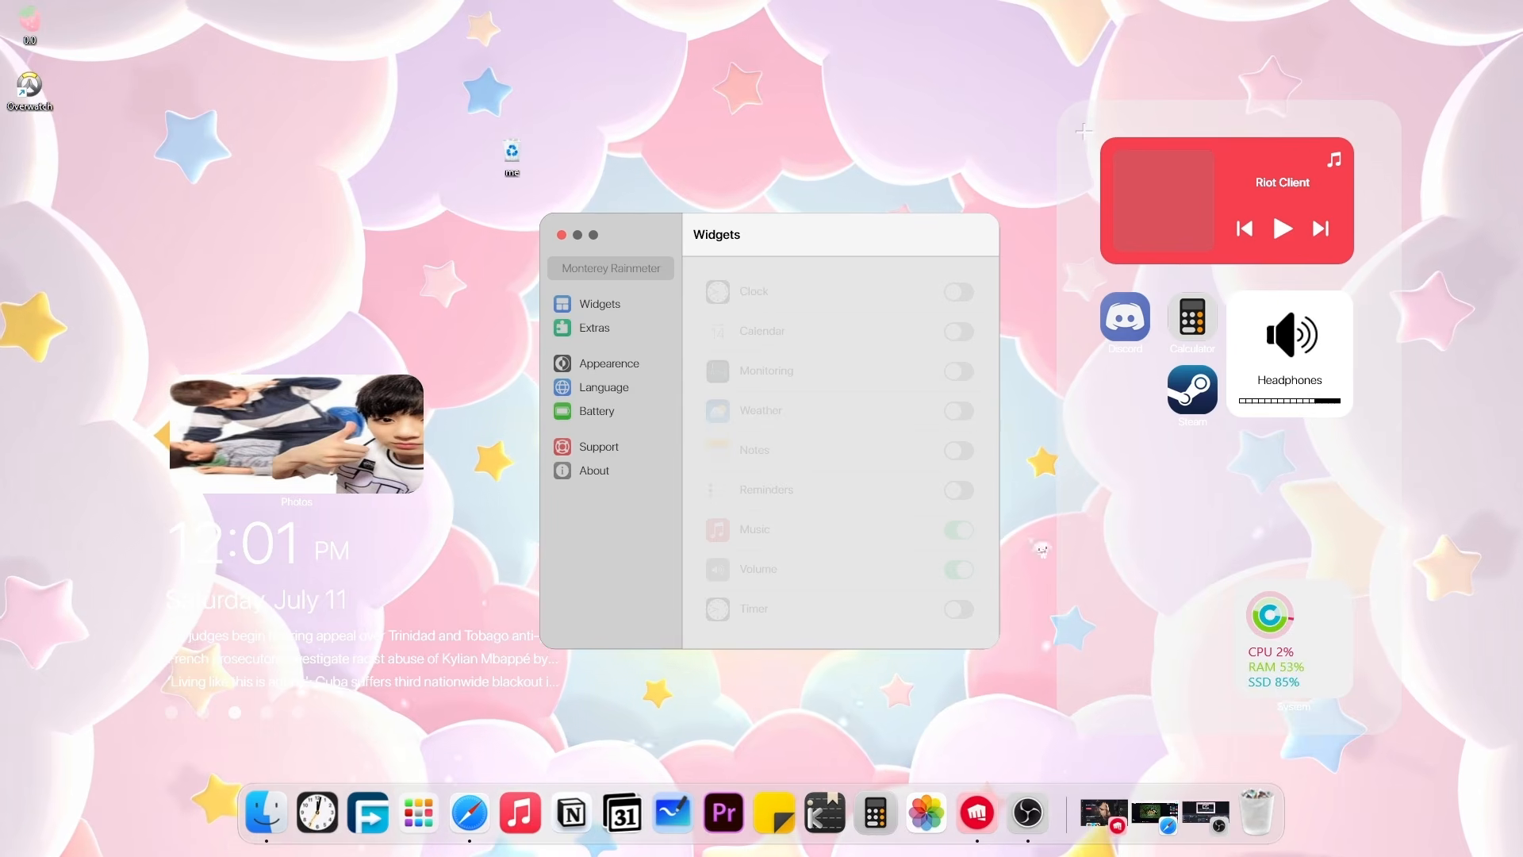
{"action": "right_click", "coordinate": [1299, 671]}
{"action": "left_click", "coordinate": [1361, 723]}
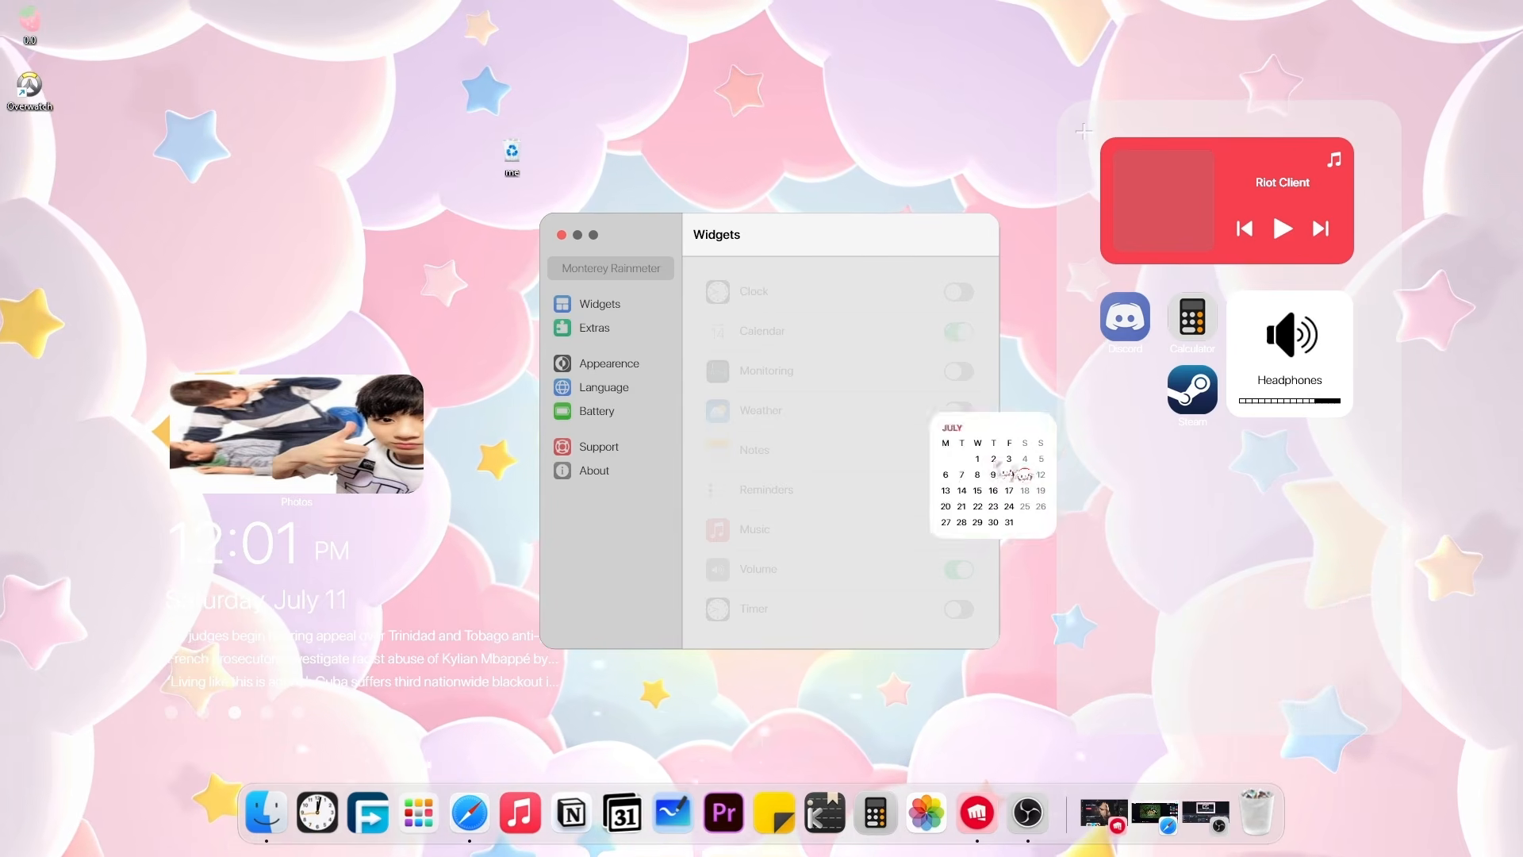
{"action": "right_click", "coordinate": [1206, 499]}
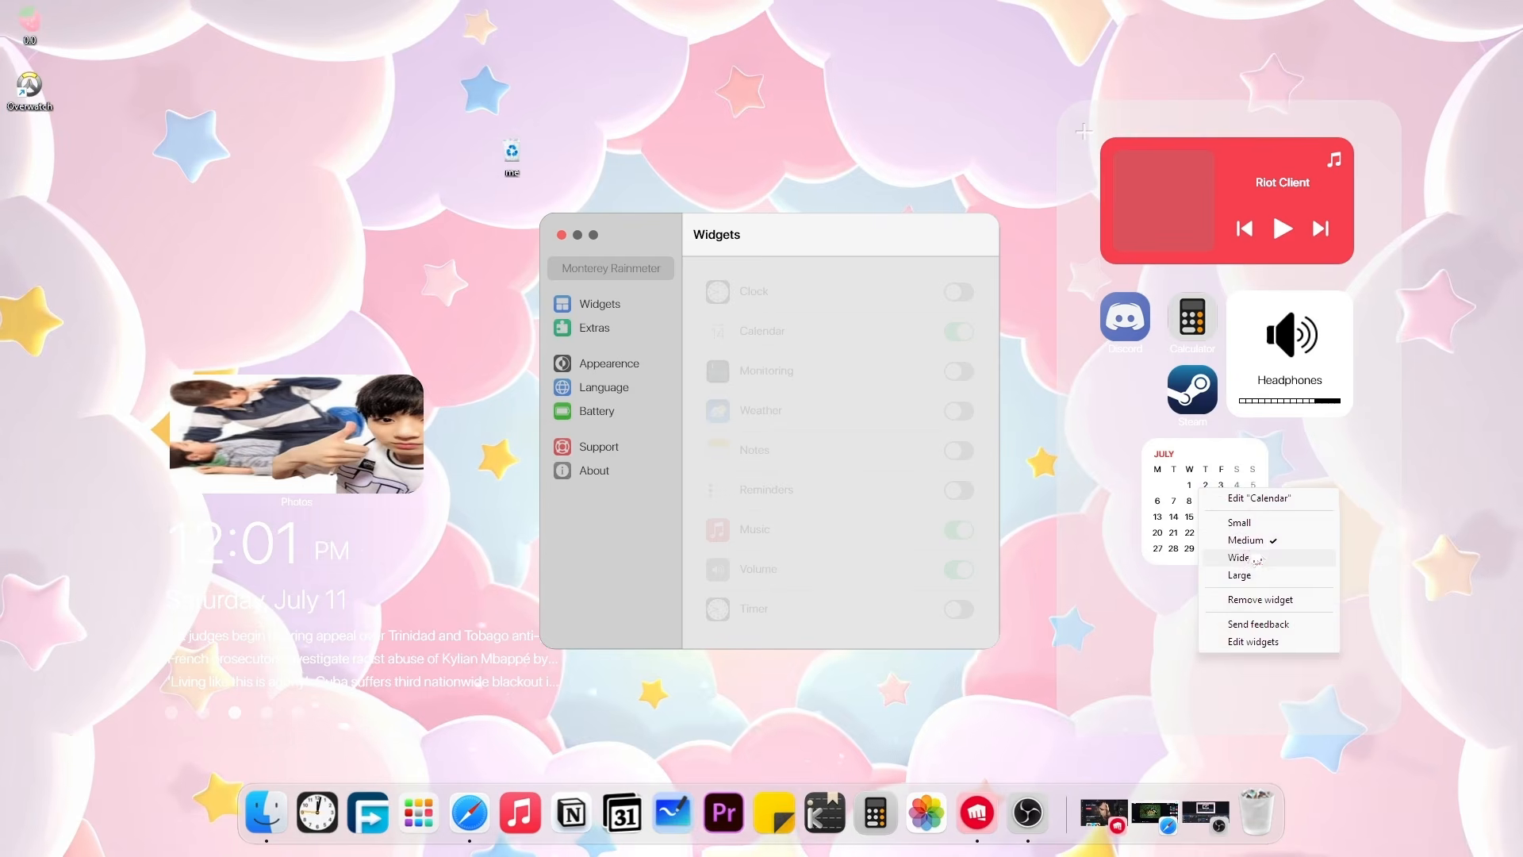
{"action": "left_click", "coordinate": [1256, 559]}
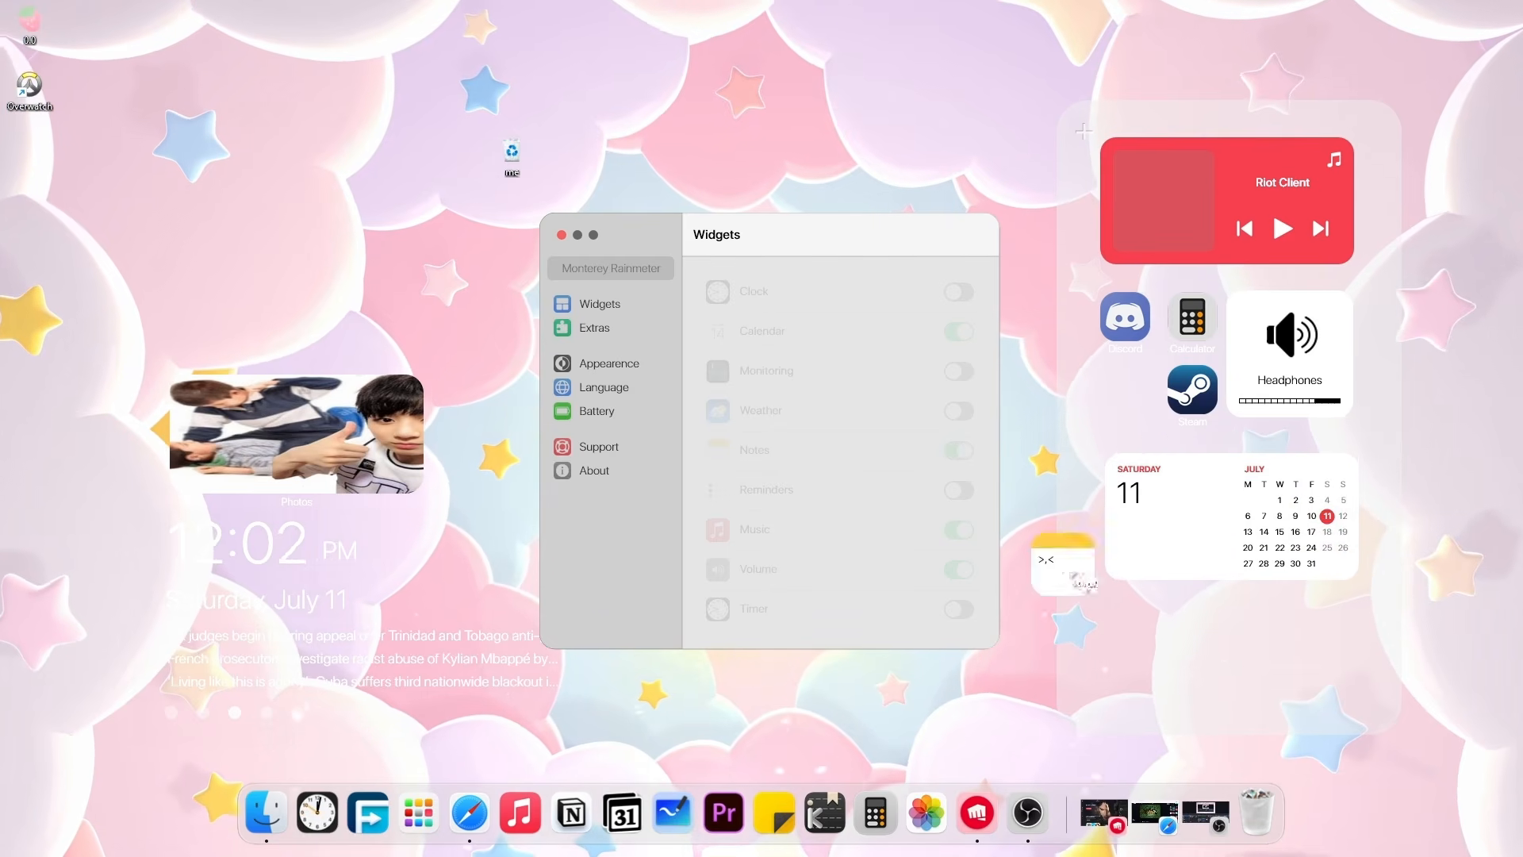
{"action": "left_click_drag", "start_coordinate": [1066, 575], "coordinate": [1358, 631]}
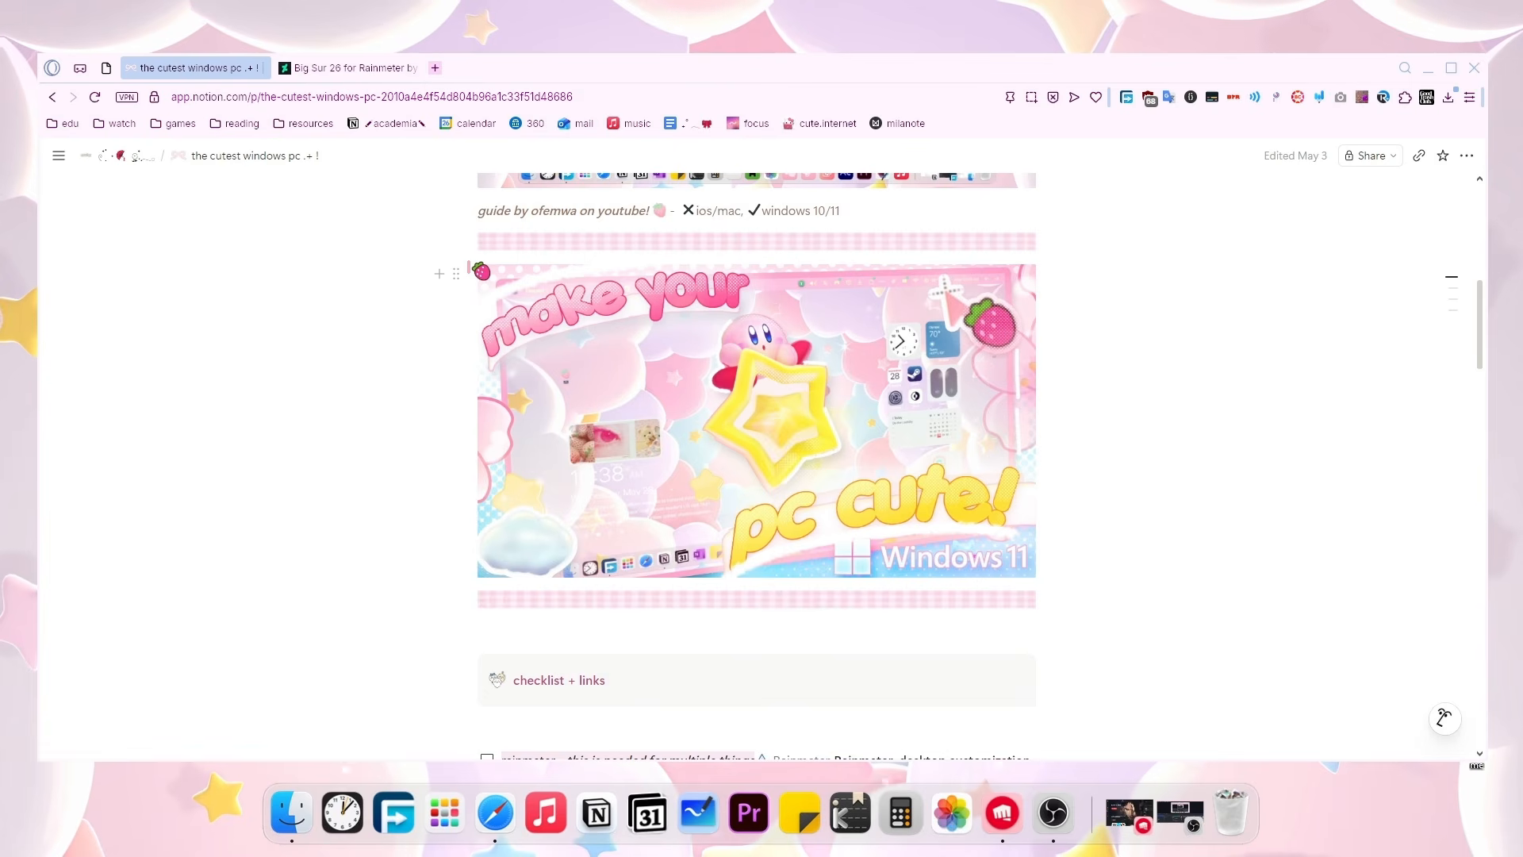
From the checklist's droptopfour.com link, download Droptop's free Basic version, confirming Rainmeter is already installed.
{"action": "scroll", "coordinate": [482, 271], "scroll_direction": "down", "scroll_amount": 5}
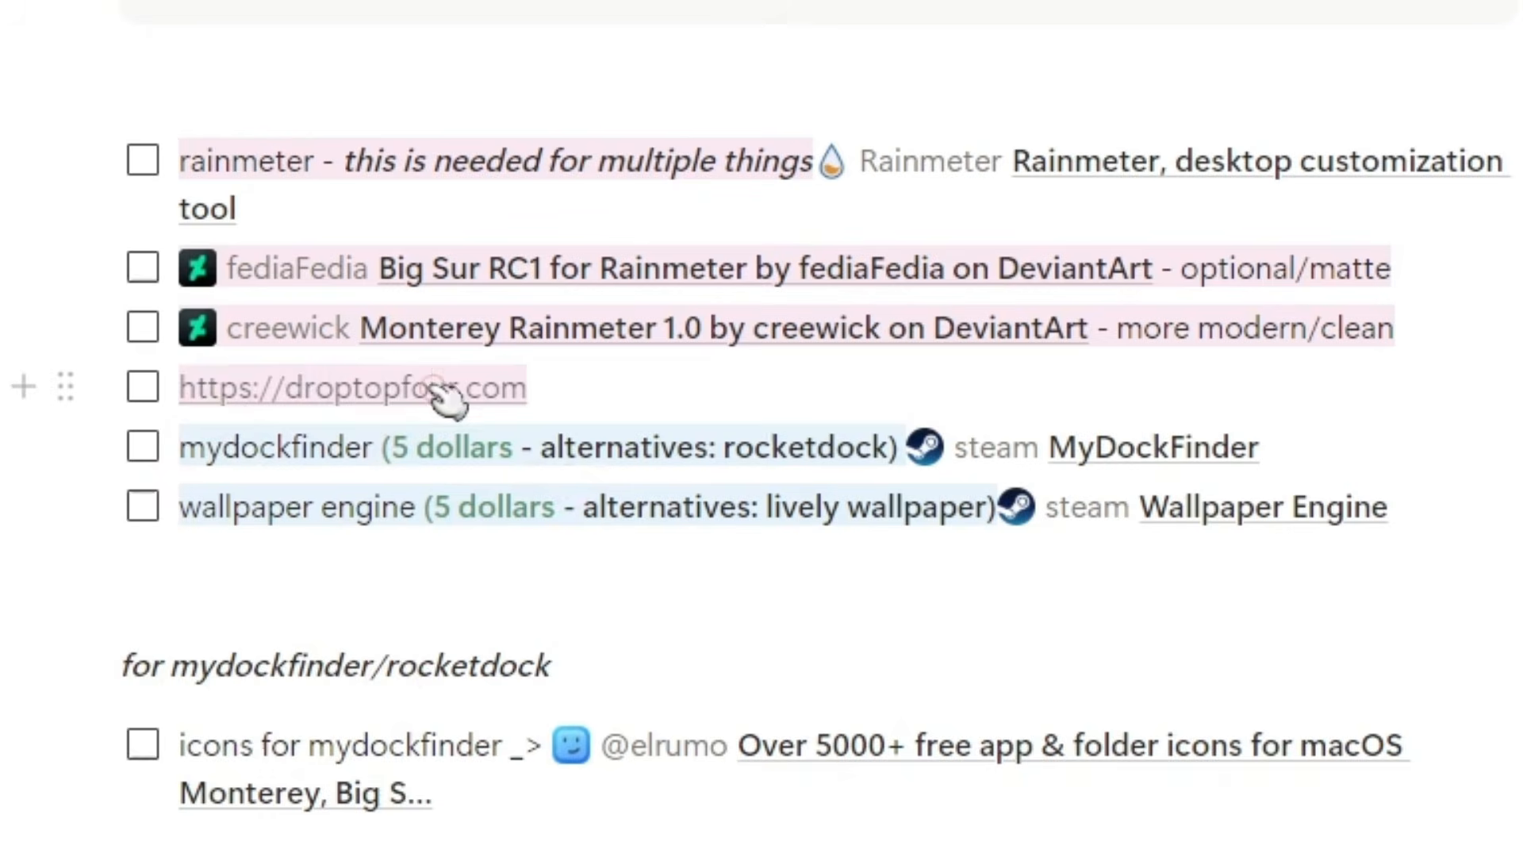
{"action": "left_click", "coordinate": [556, 376]}
{"action": "left_click", "coordinate": [1011, 343]}
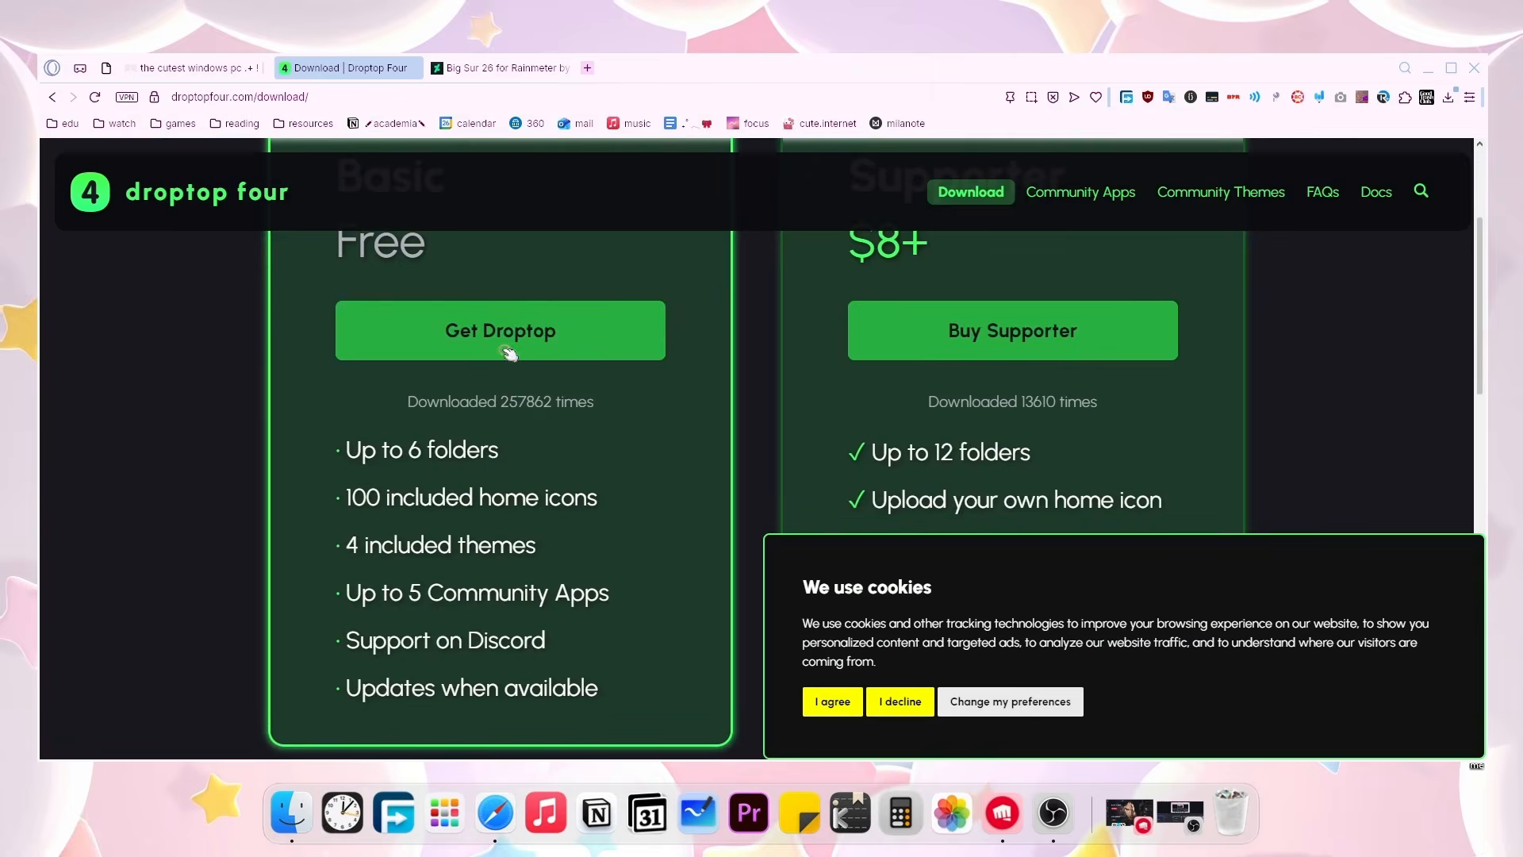
{"action": "left_click", "coordinate": [523, 314]}
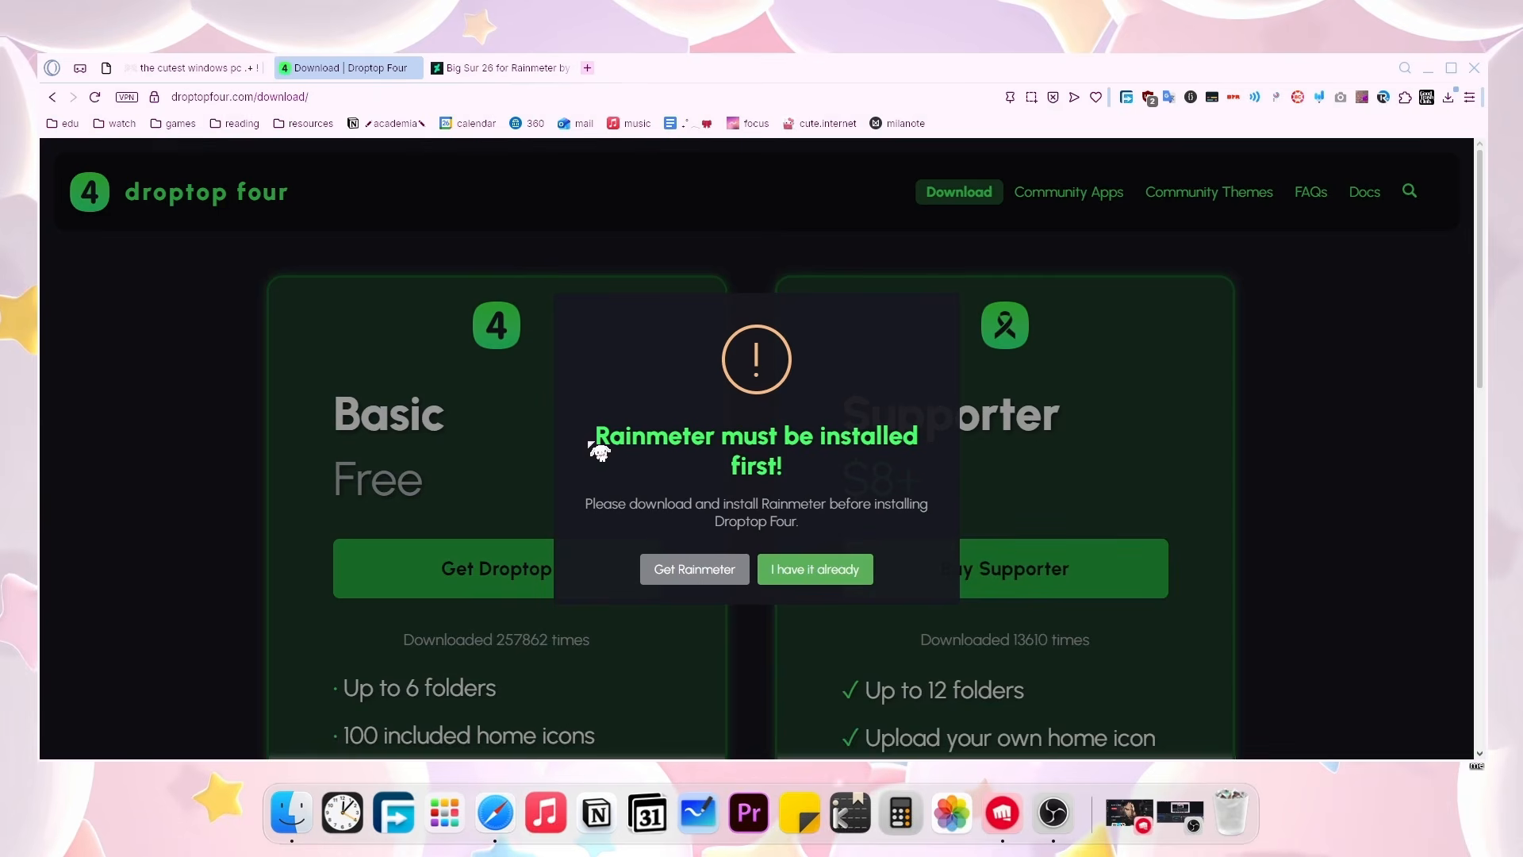
{"action": "left_click_drag", "start_coordinate": [641, 442], "coordinate": [878, 449]}
{"action": "left_click", "coordinate": [826, 503]}
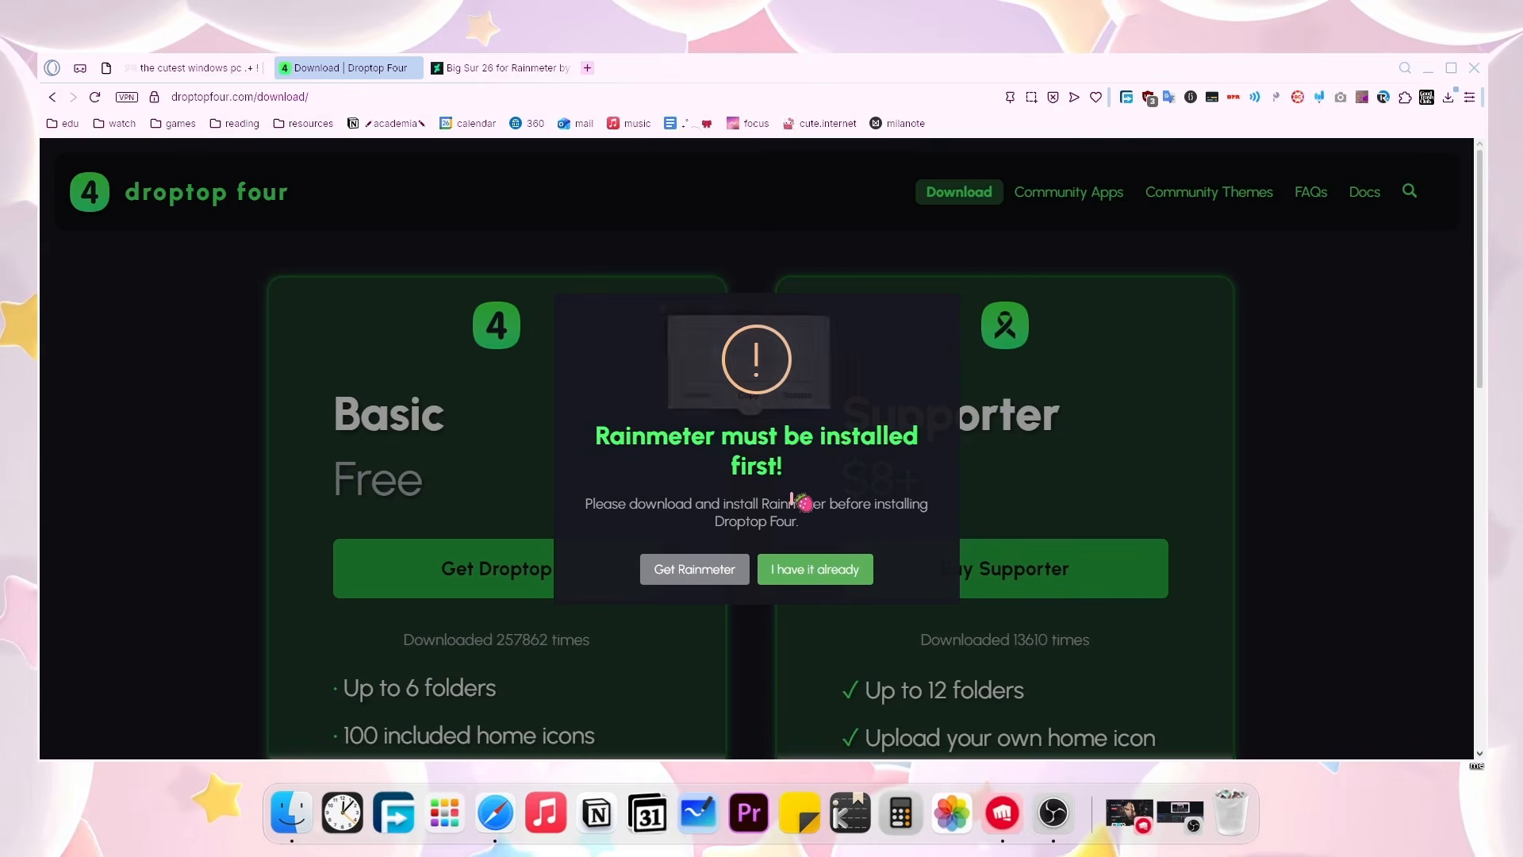
{"action": "left_click", "coordinate": [805, 576]}
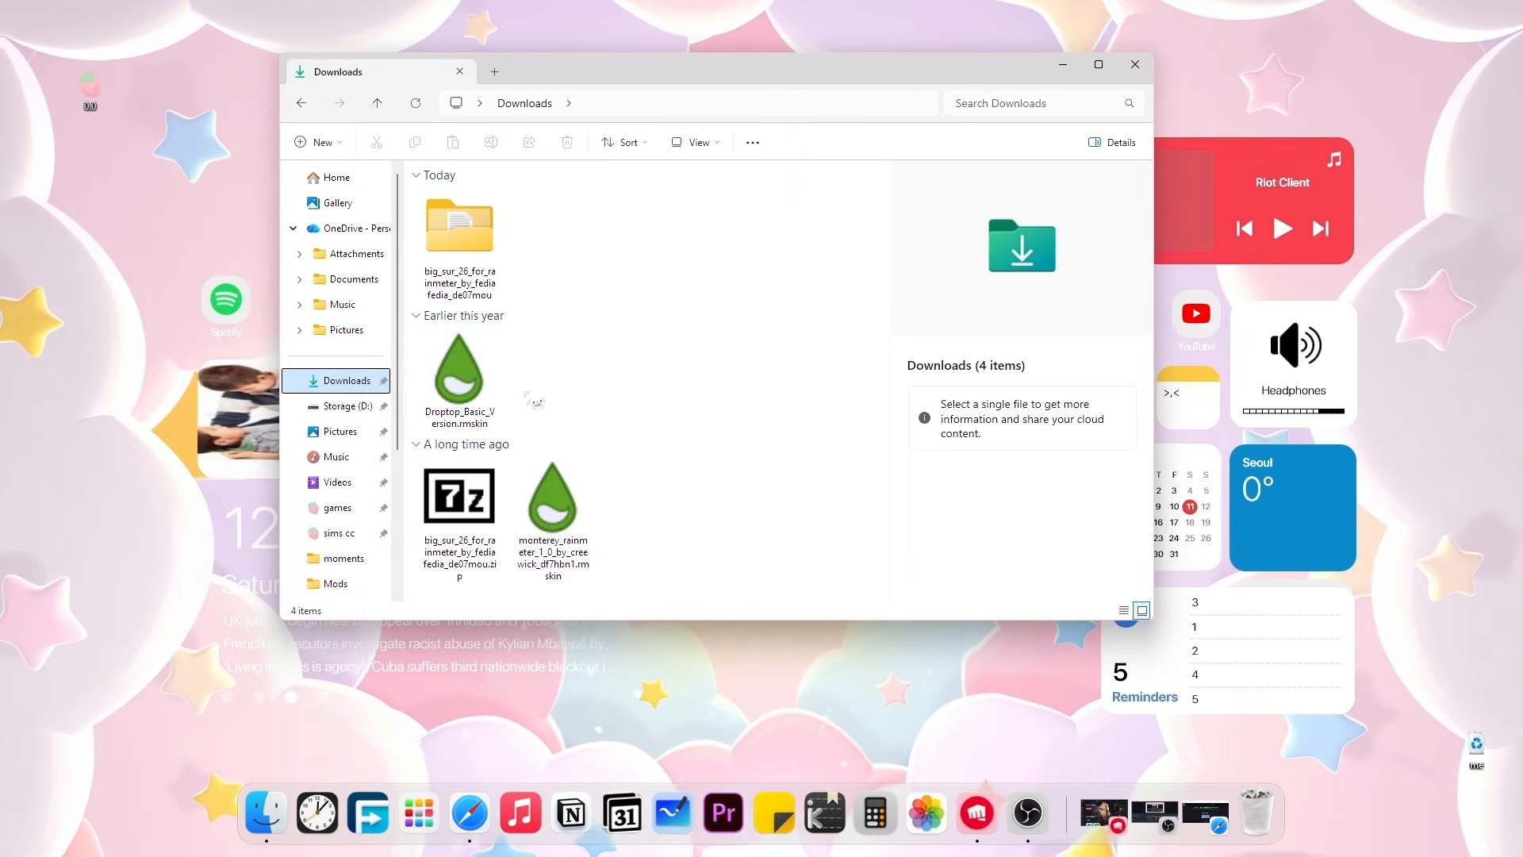
Run Droptop_Basic_Version.rmskin from Downloads and install it with the Rainmeter Skin Installer.
{"action": "double_click", "coordinate": [460, 400]}
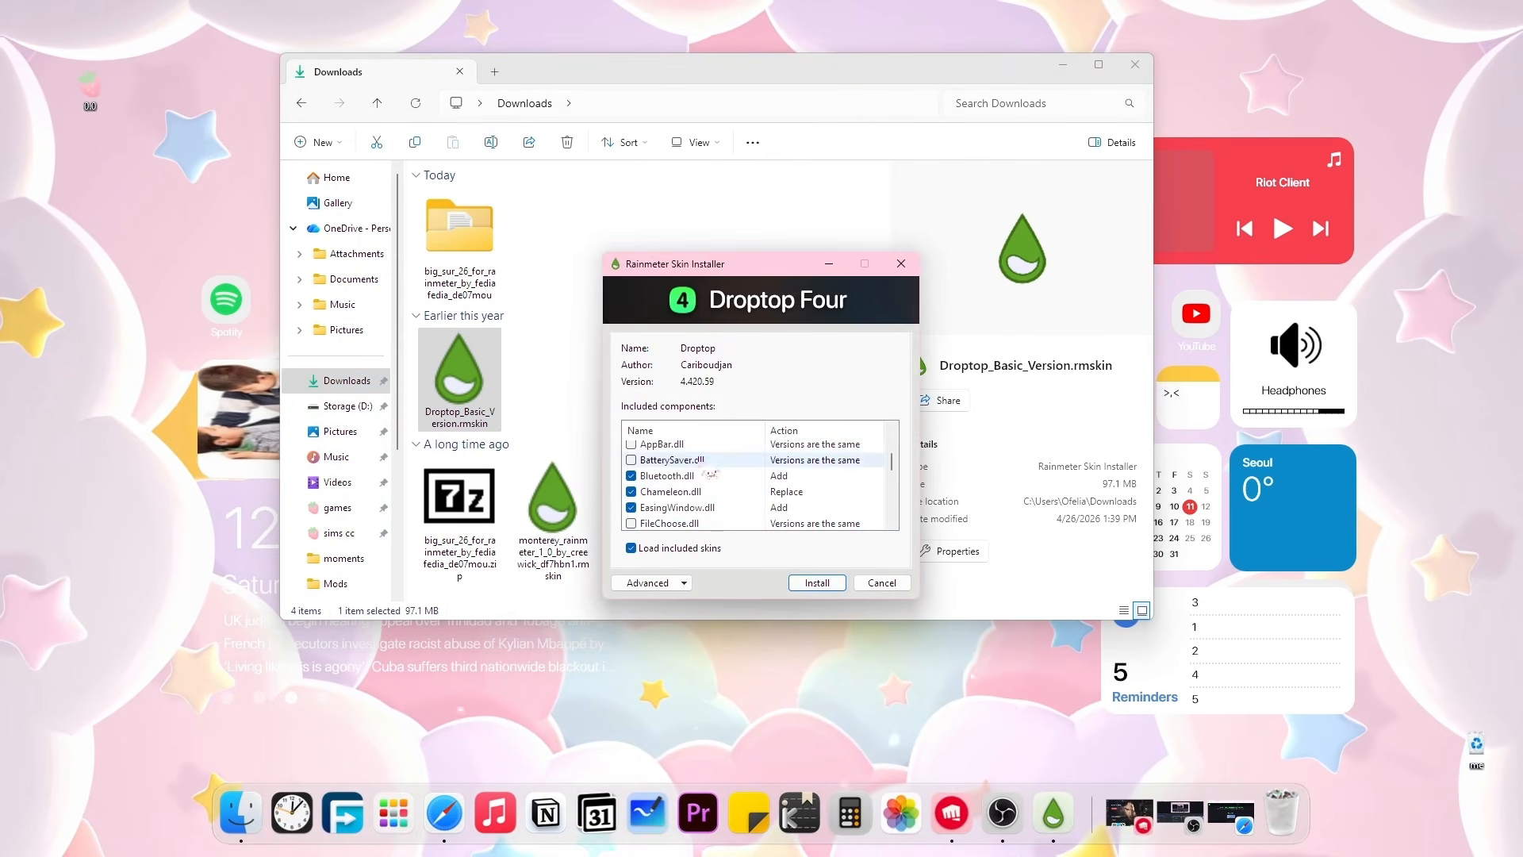
{"action": "left_click", "coordinate": [817, 582]}
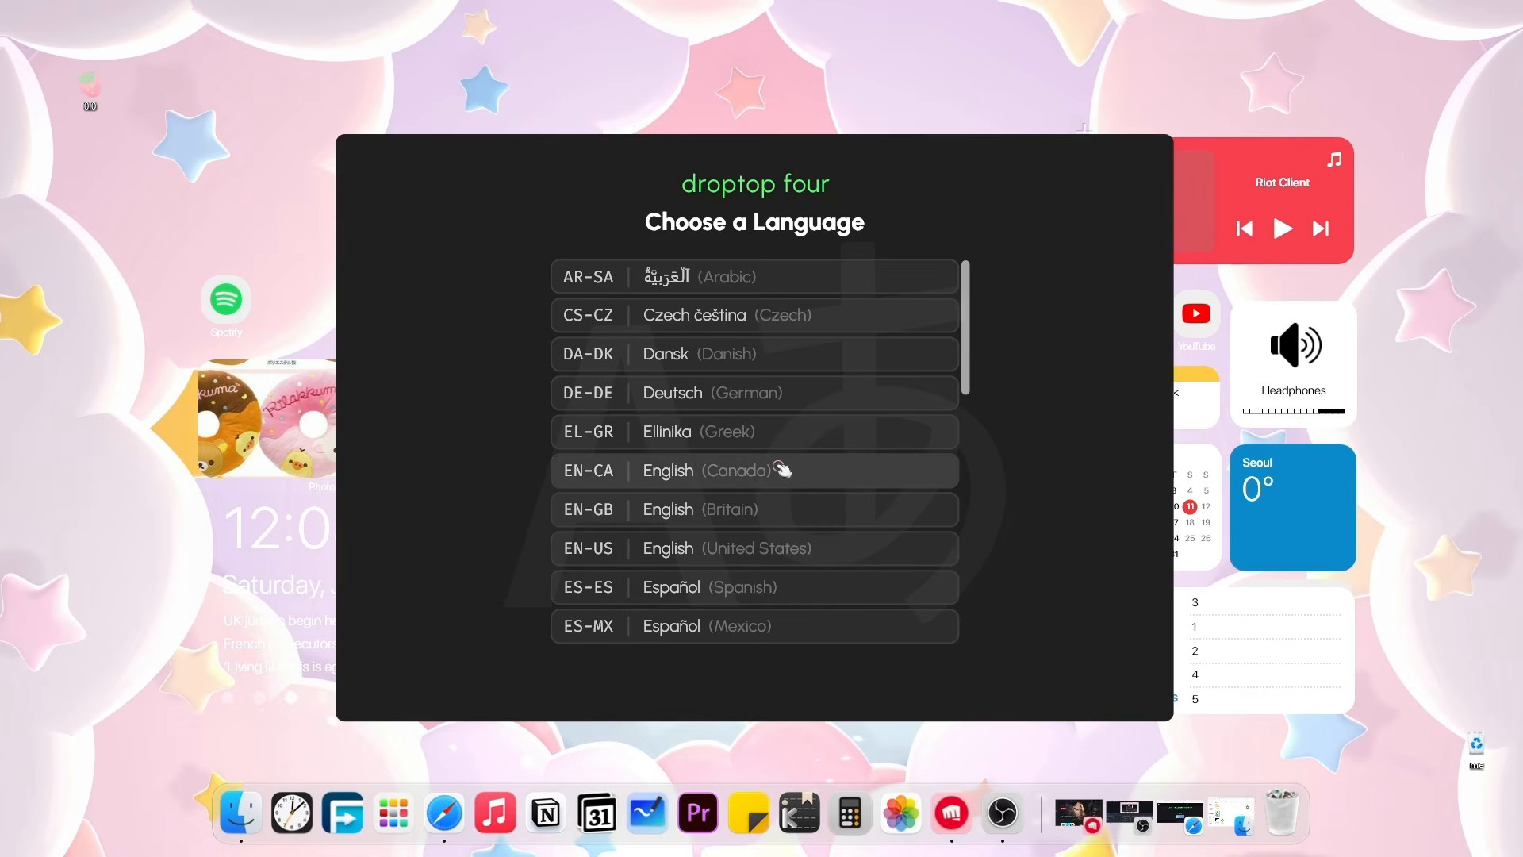
Choose the setup language, keep Droptop always visible, and keep the default home icon.
{"action": "left_click", "coordinate": [782, 470]}
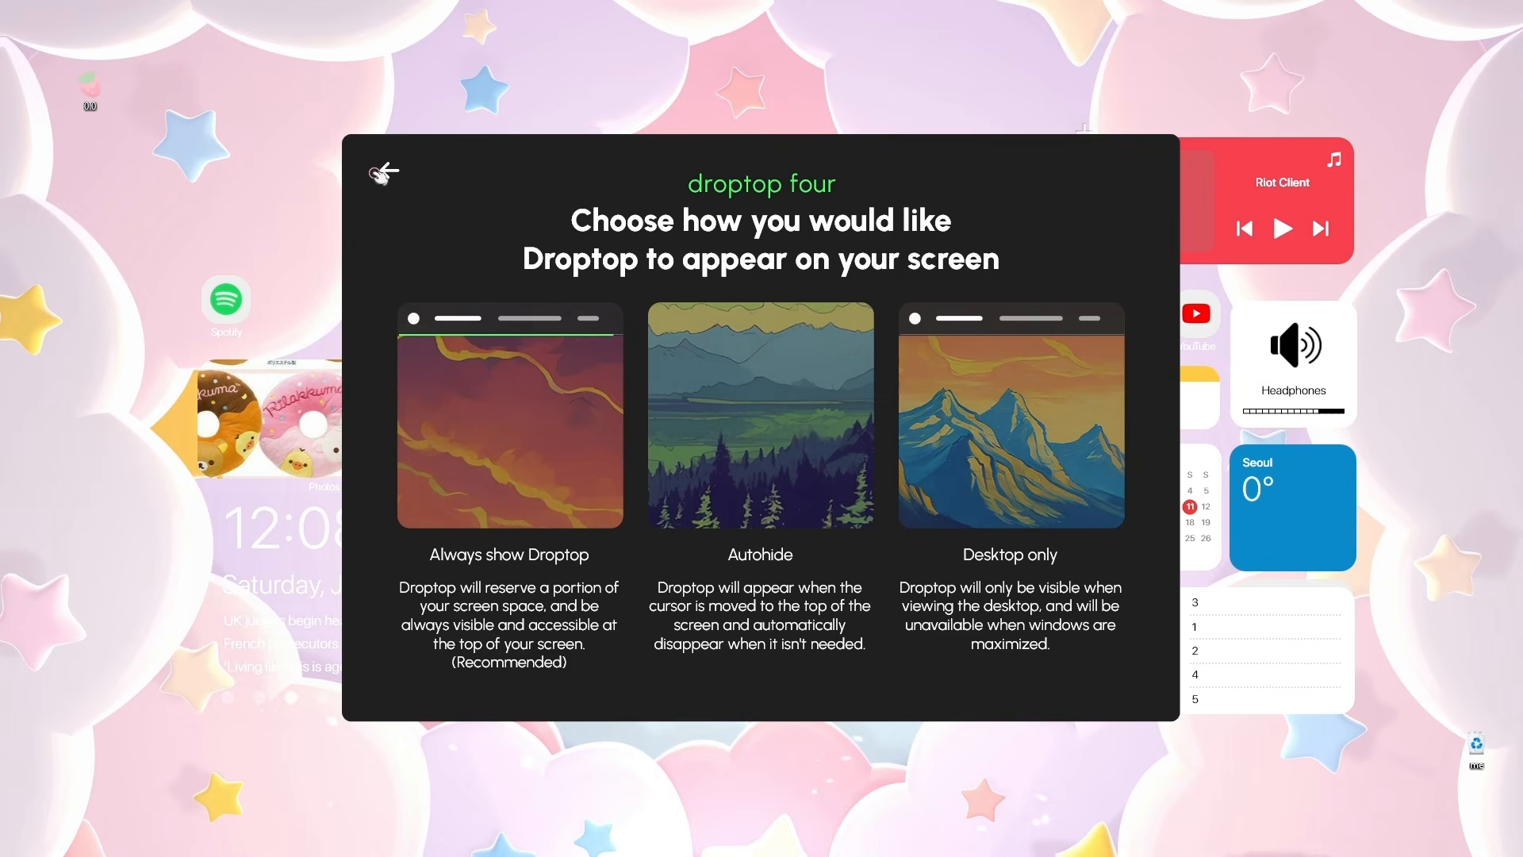
{"action": "left_click", "coordinate": [561, 428]}
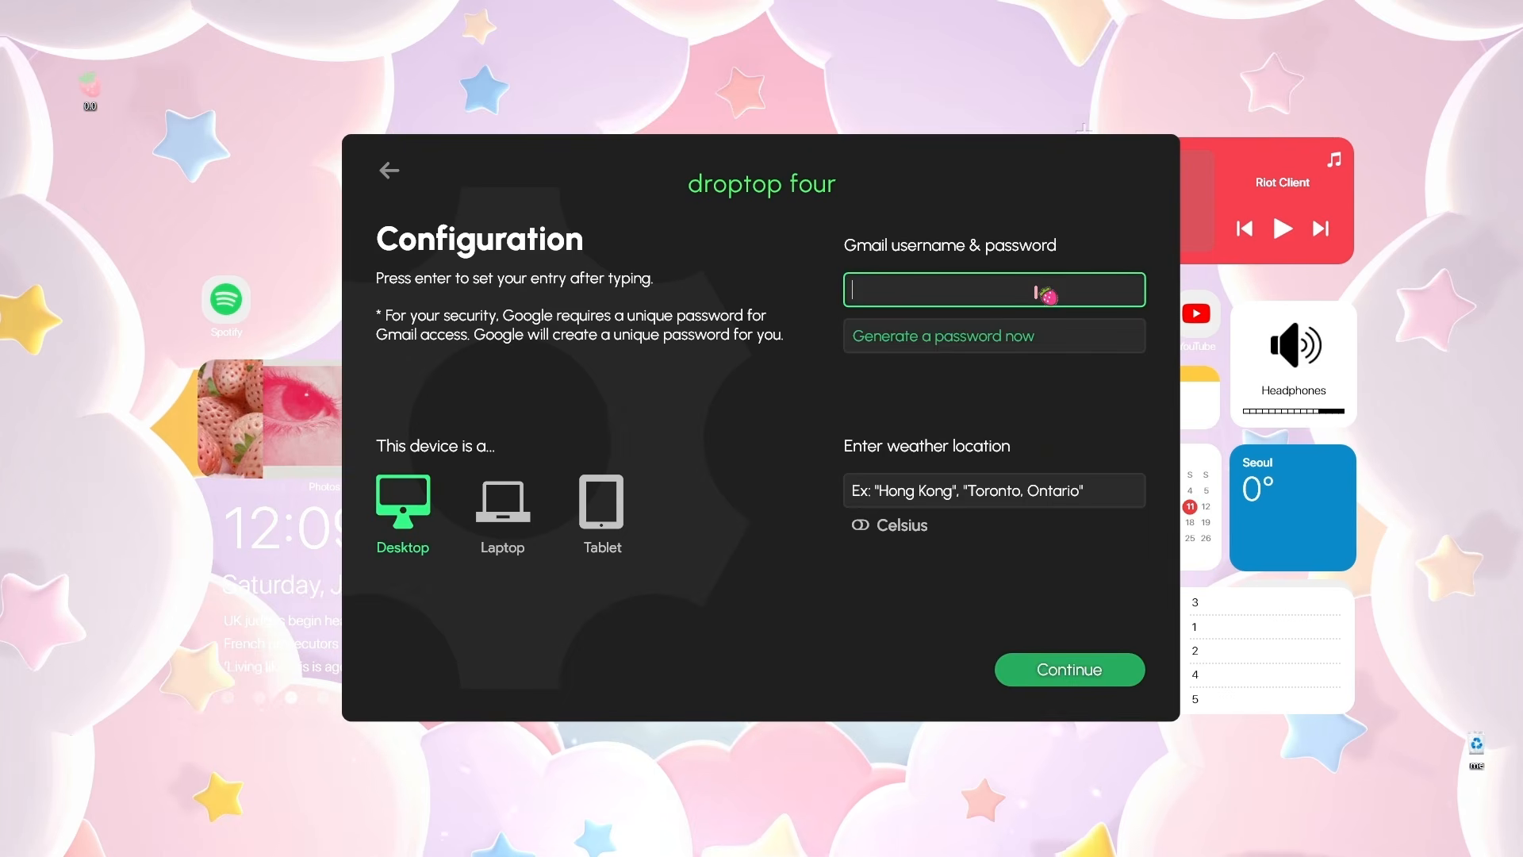
{"action": "left_click", "coordinate": [972, 338]}
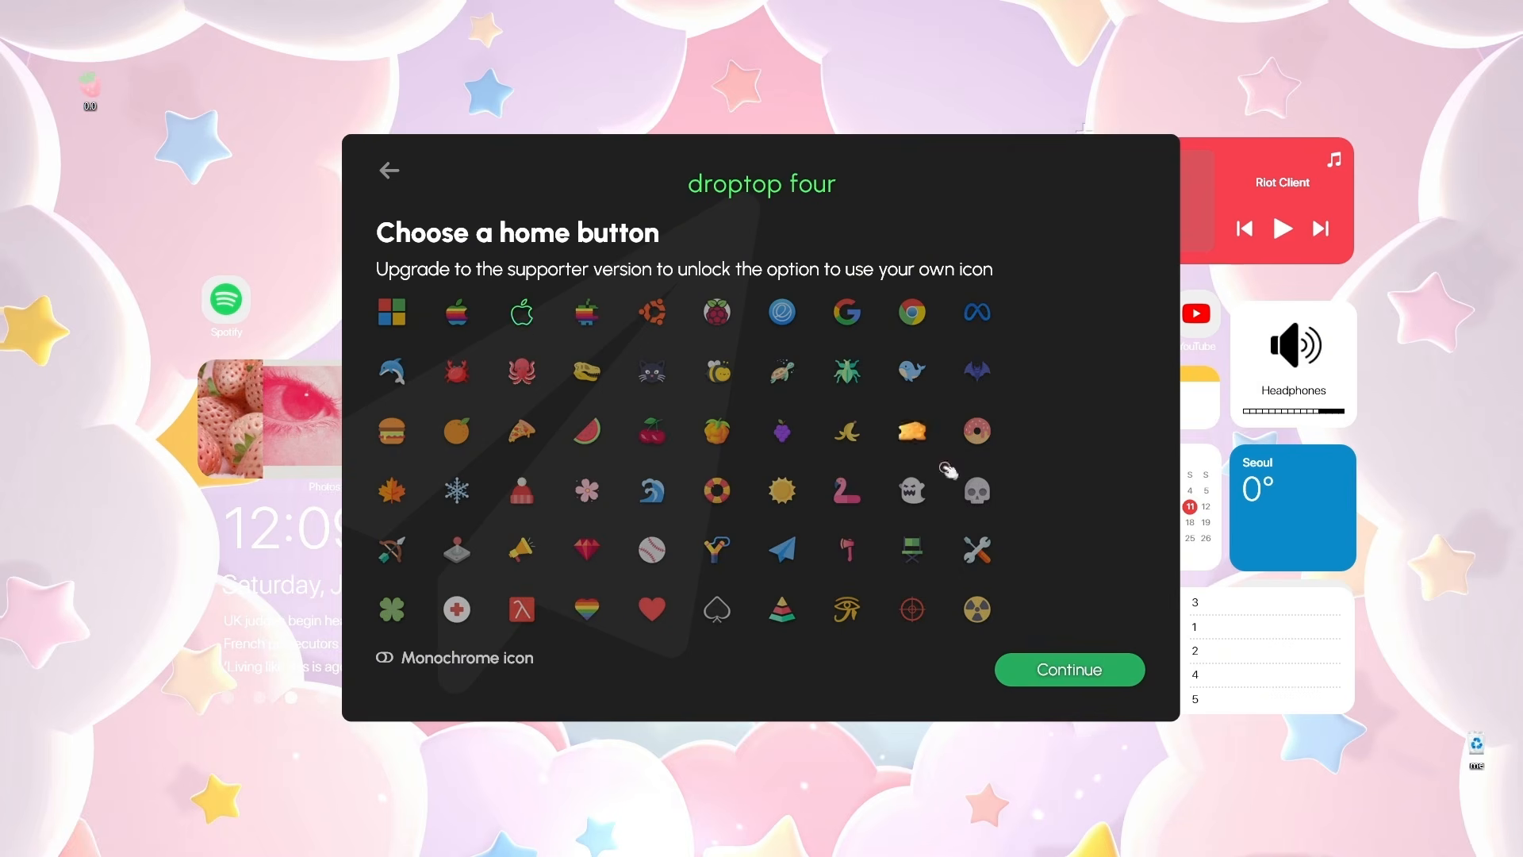
{"action": "left_click", "coordinate": [1069, 668]}
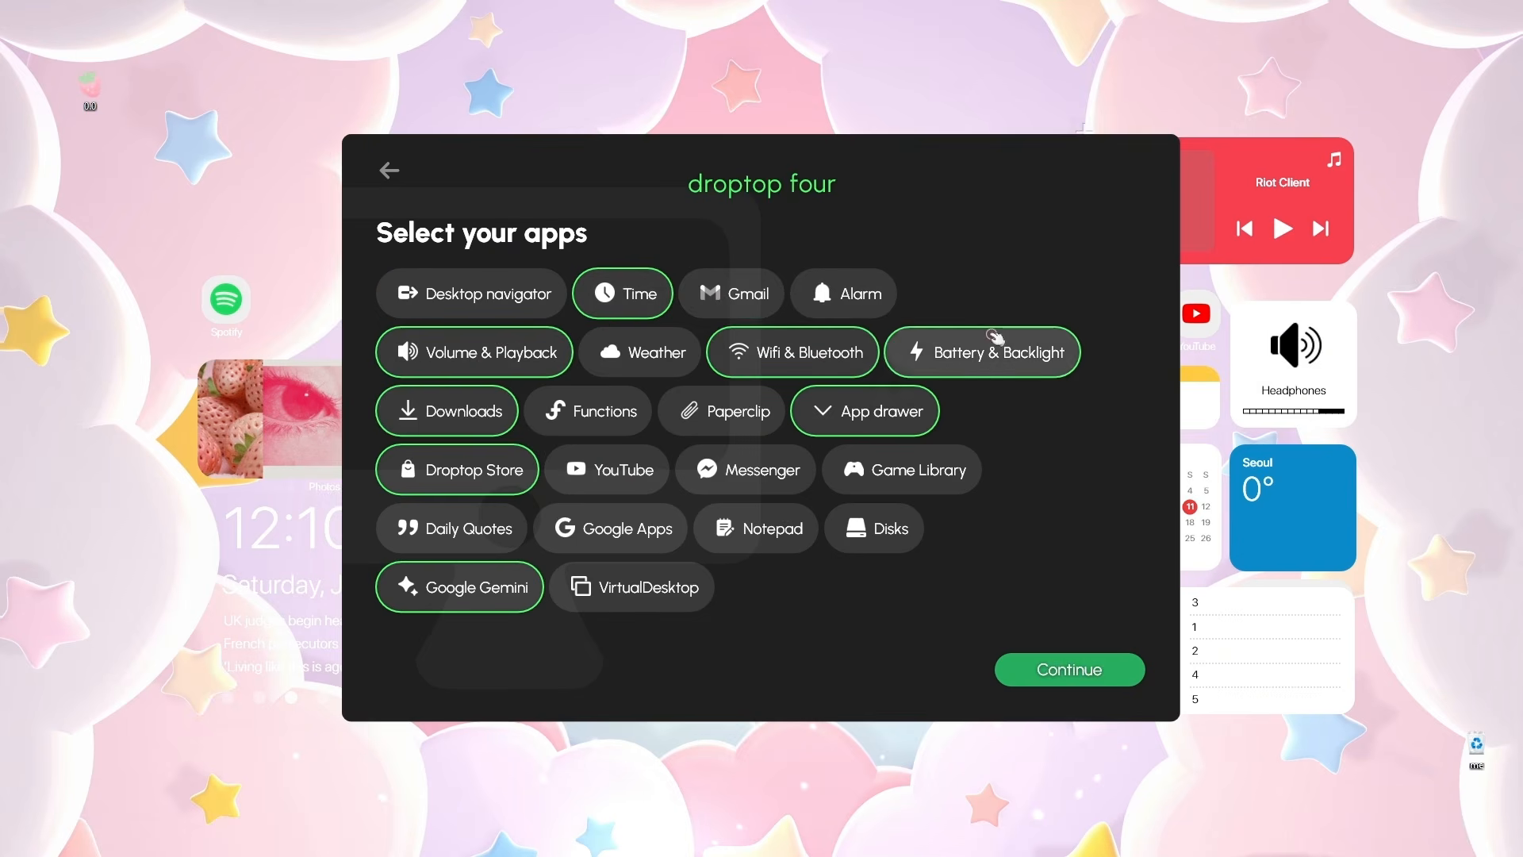
Add the Desktop navigator app, pick the MacOS Sequoia theme, skip the upgrade, and finish setup.
{"action": "left_click", "coordinate": [476, 298]}
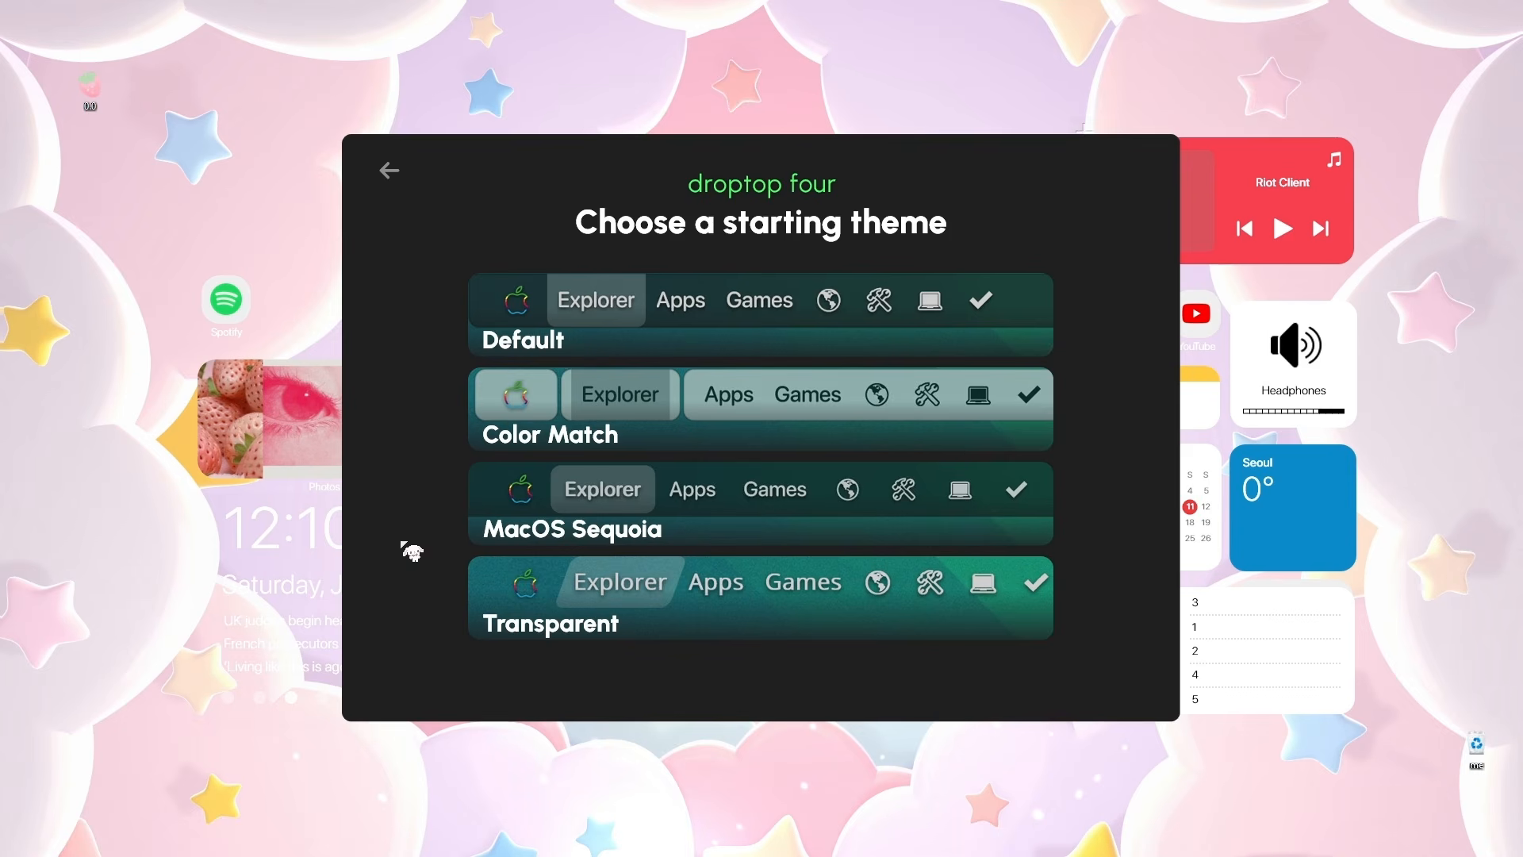
{"action": "left_click", "coordinate": [650, 506]}
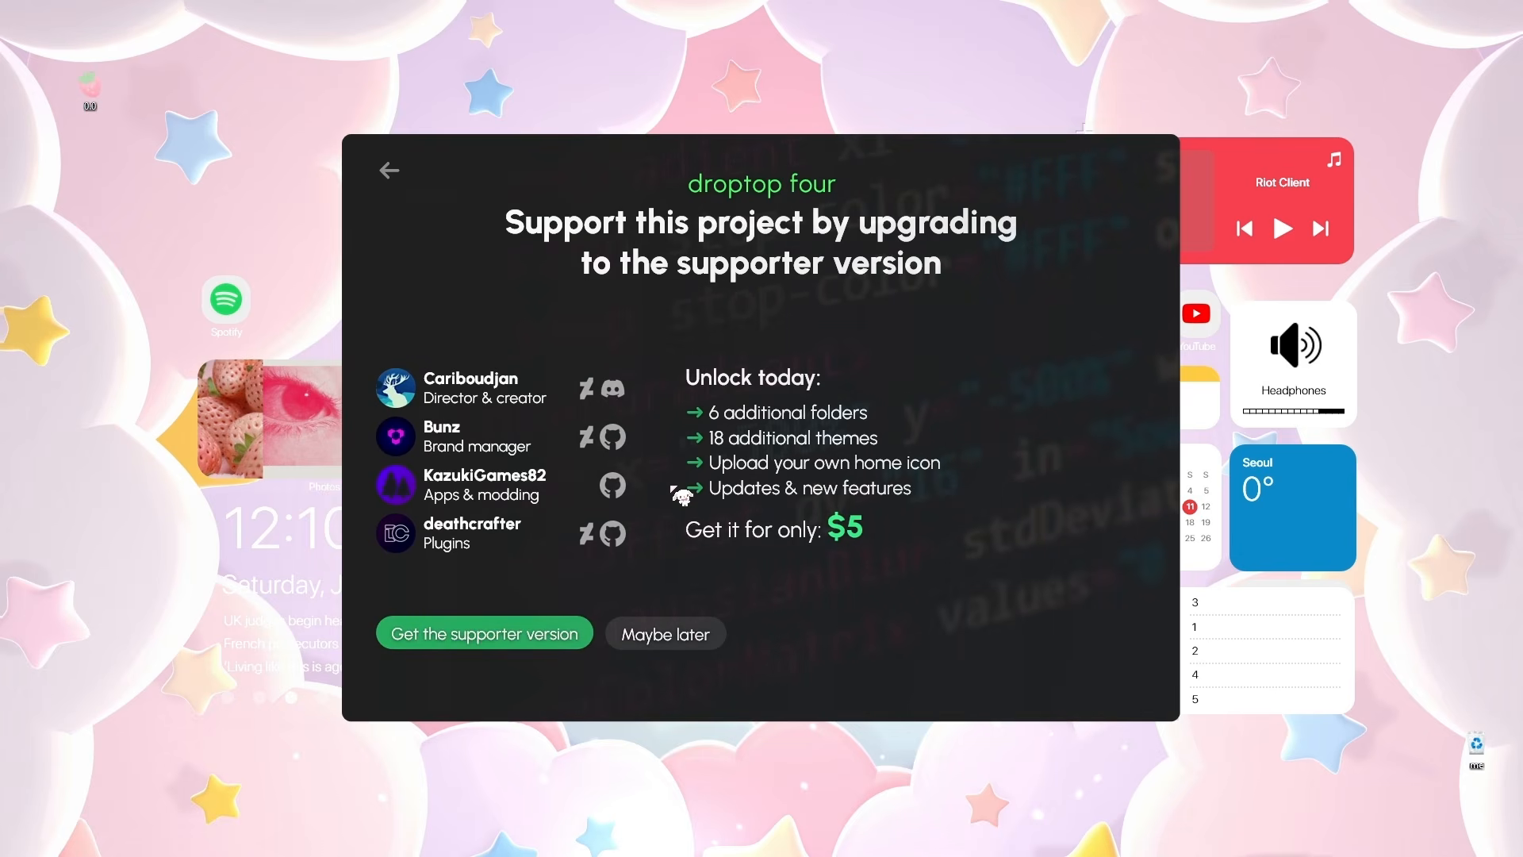
{"action": "left_click", "coordinate": [680, 631]}
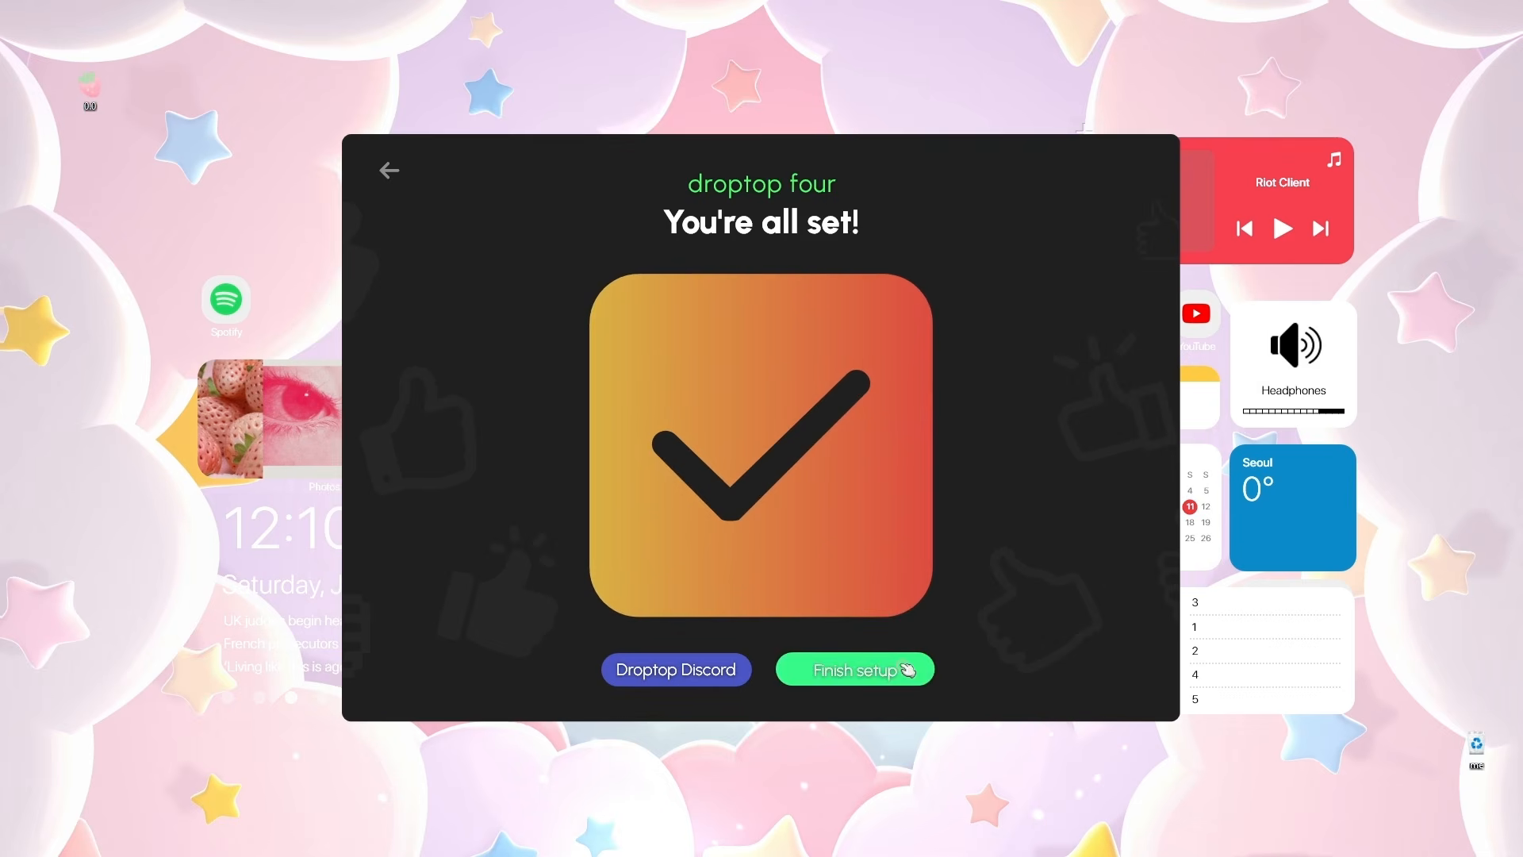
{"action": "left_click", "coordinate": [911, 672]}
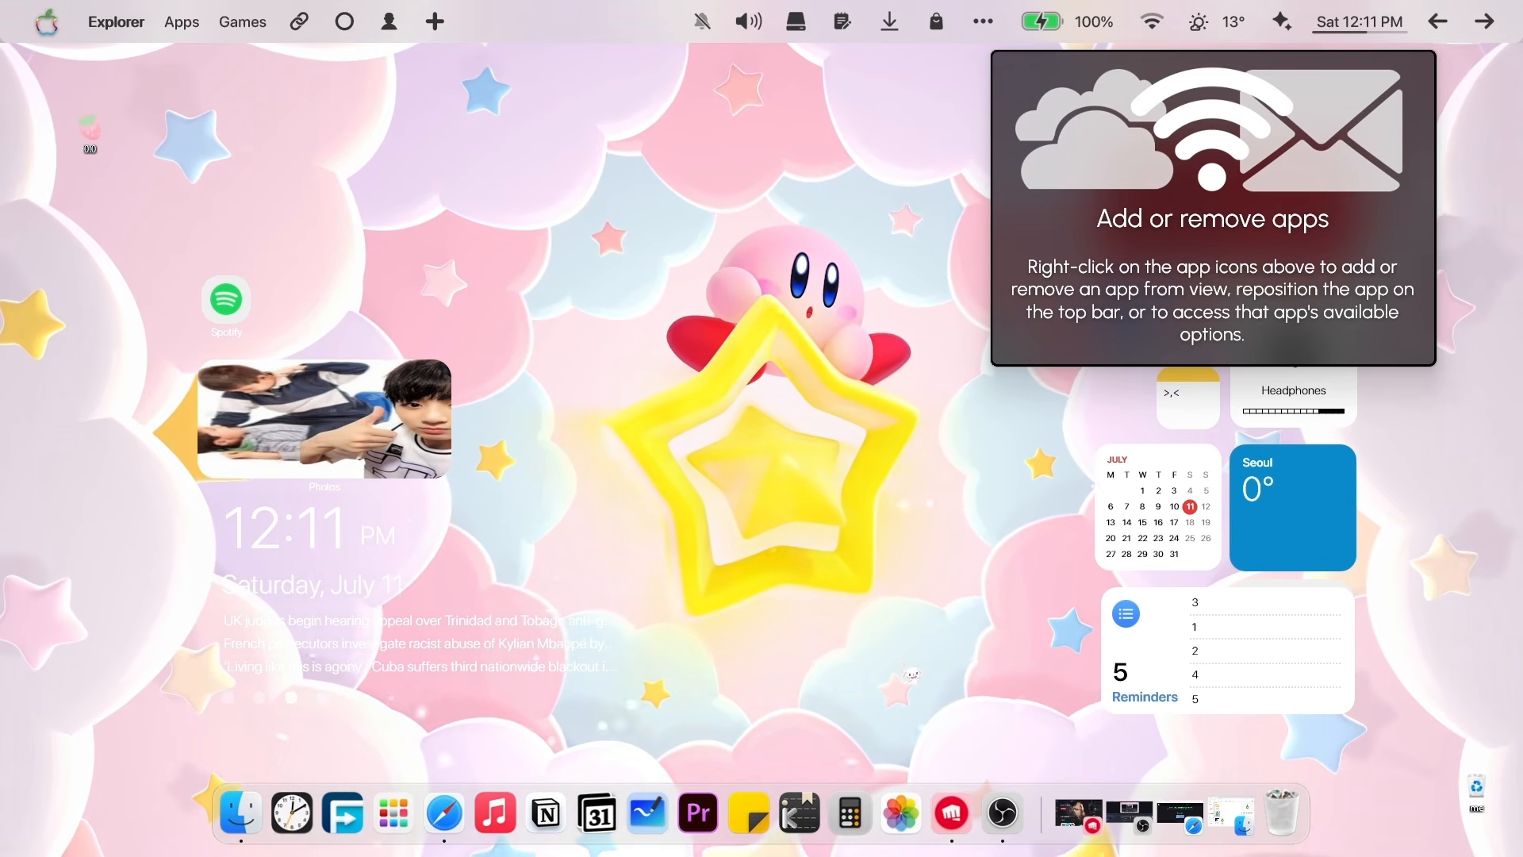
Click through and dismiss all of Droptop's introductory tip panels.
{"action": "left_click", "coordinate": [1143, 238]}
{"action": "left_click", "coordinate": [468, 201]}
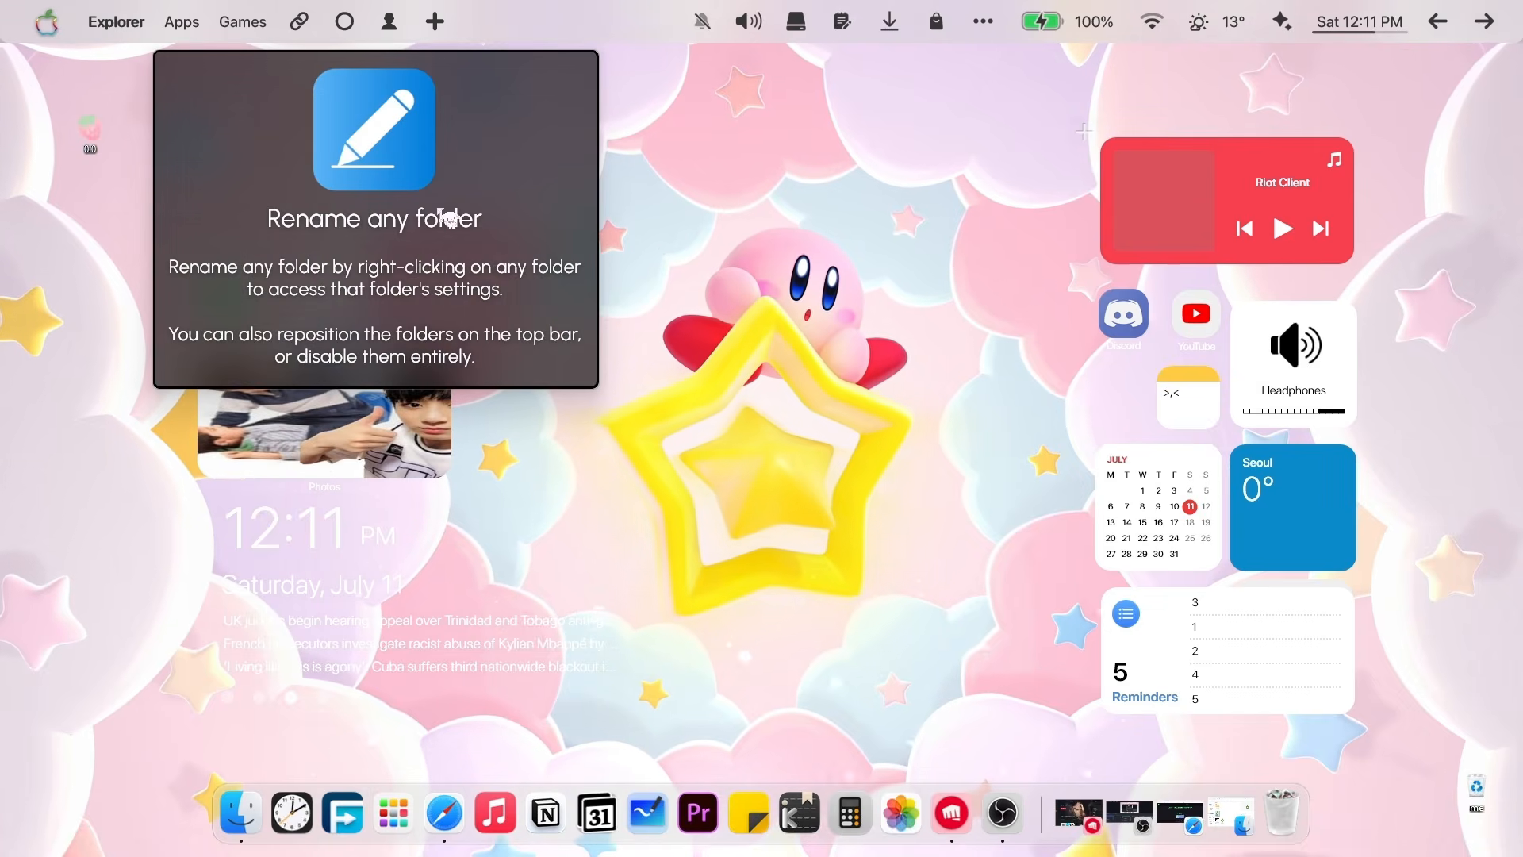
{"action": "left_click", "coordinate": [375, 286]}
{"action": "left_click", "coordinate": [379, 239]}
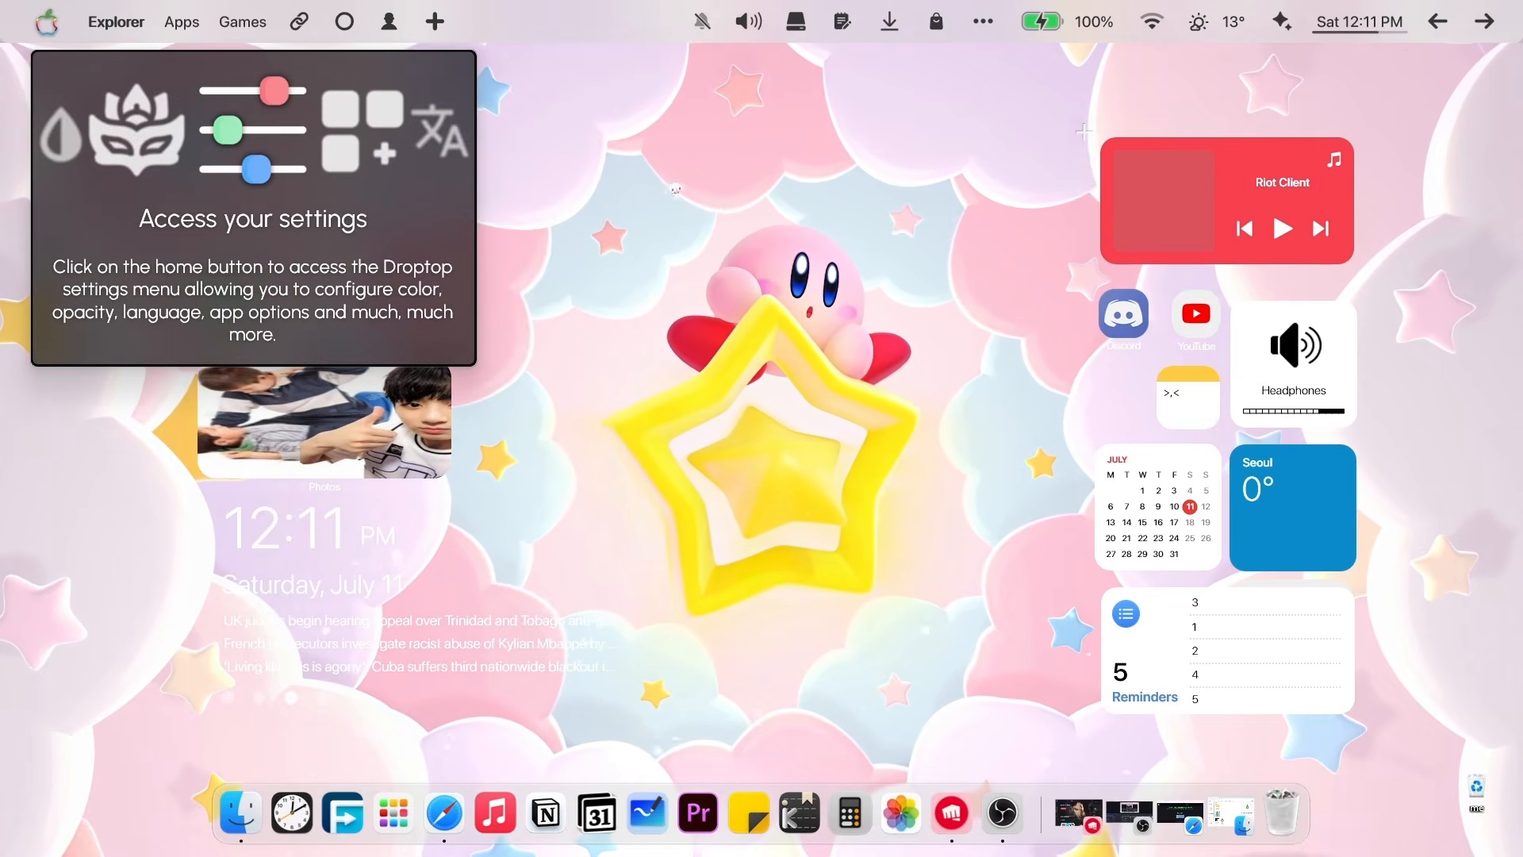
{"action": "left_click", "coordinate": [751, 224]}
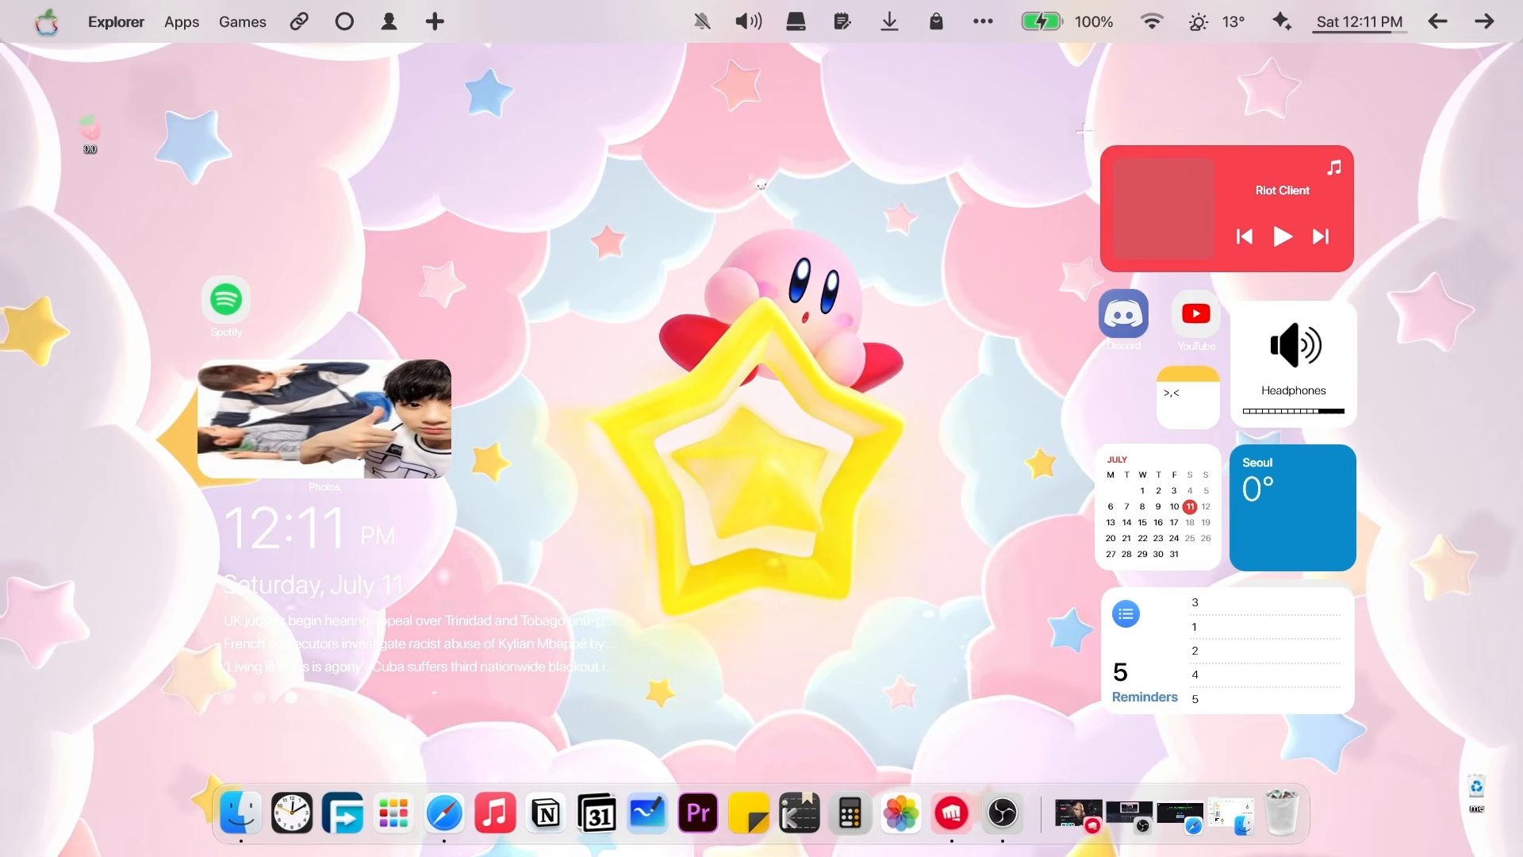
Open Droptop settings from the top bar and show the Color & opacity options.
{"action": "right_click", "coordinate": [615, 58]}
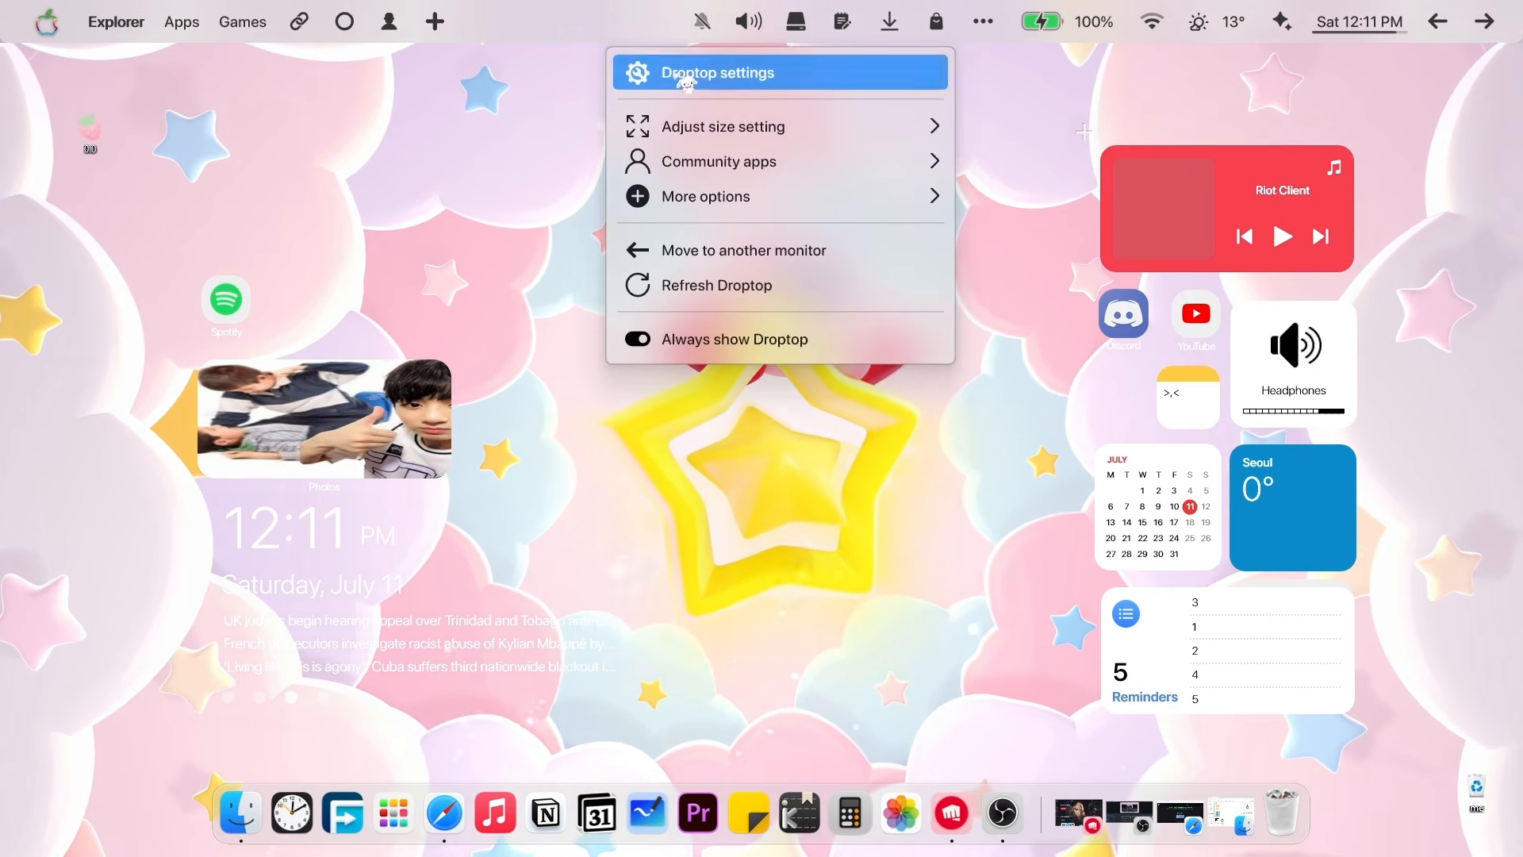
{"action": "left_click", "coordinate": [680, 76]}
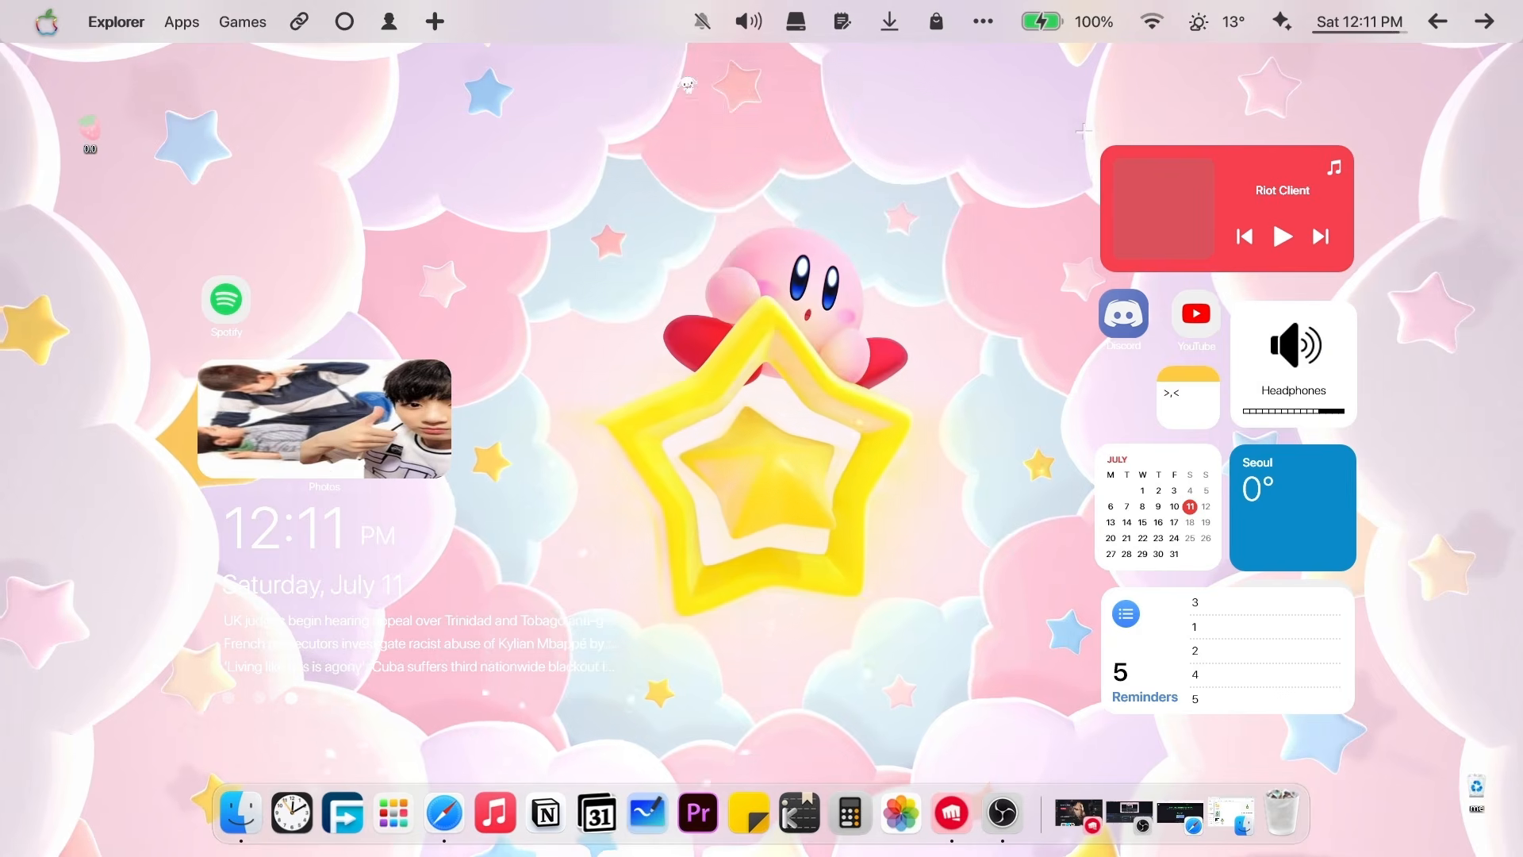
{"action": "mouse_move", "coordinate": [268, 205]}
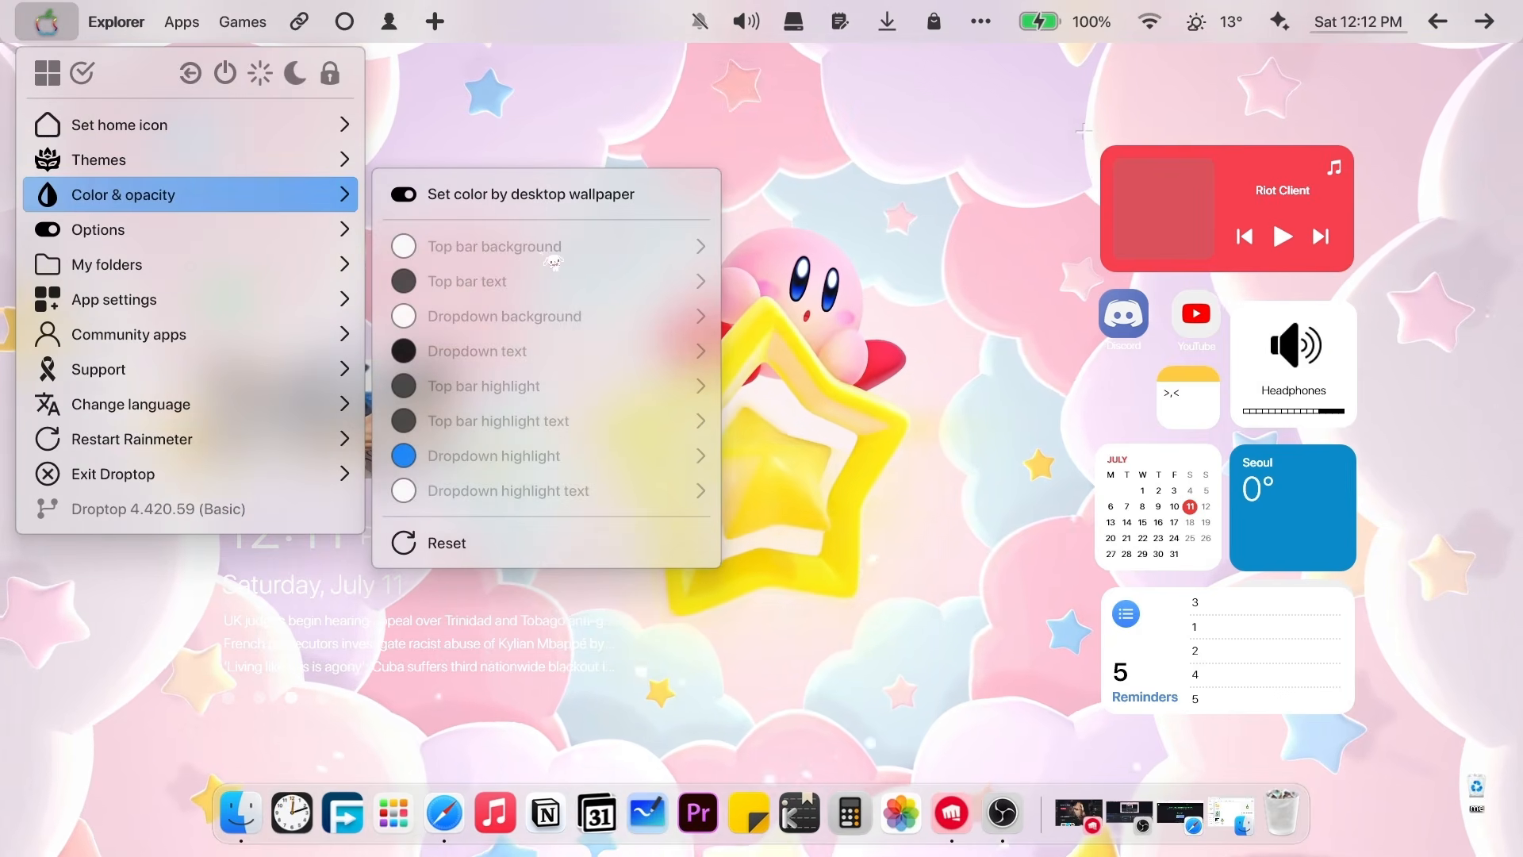
Turn off wallpaper-based coloring so the top bar stays pastel pink.
{"action": "left_click", "coordinate": [413, 204]}
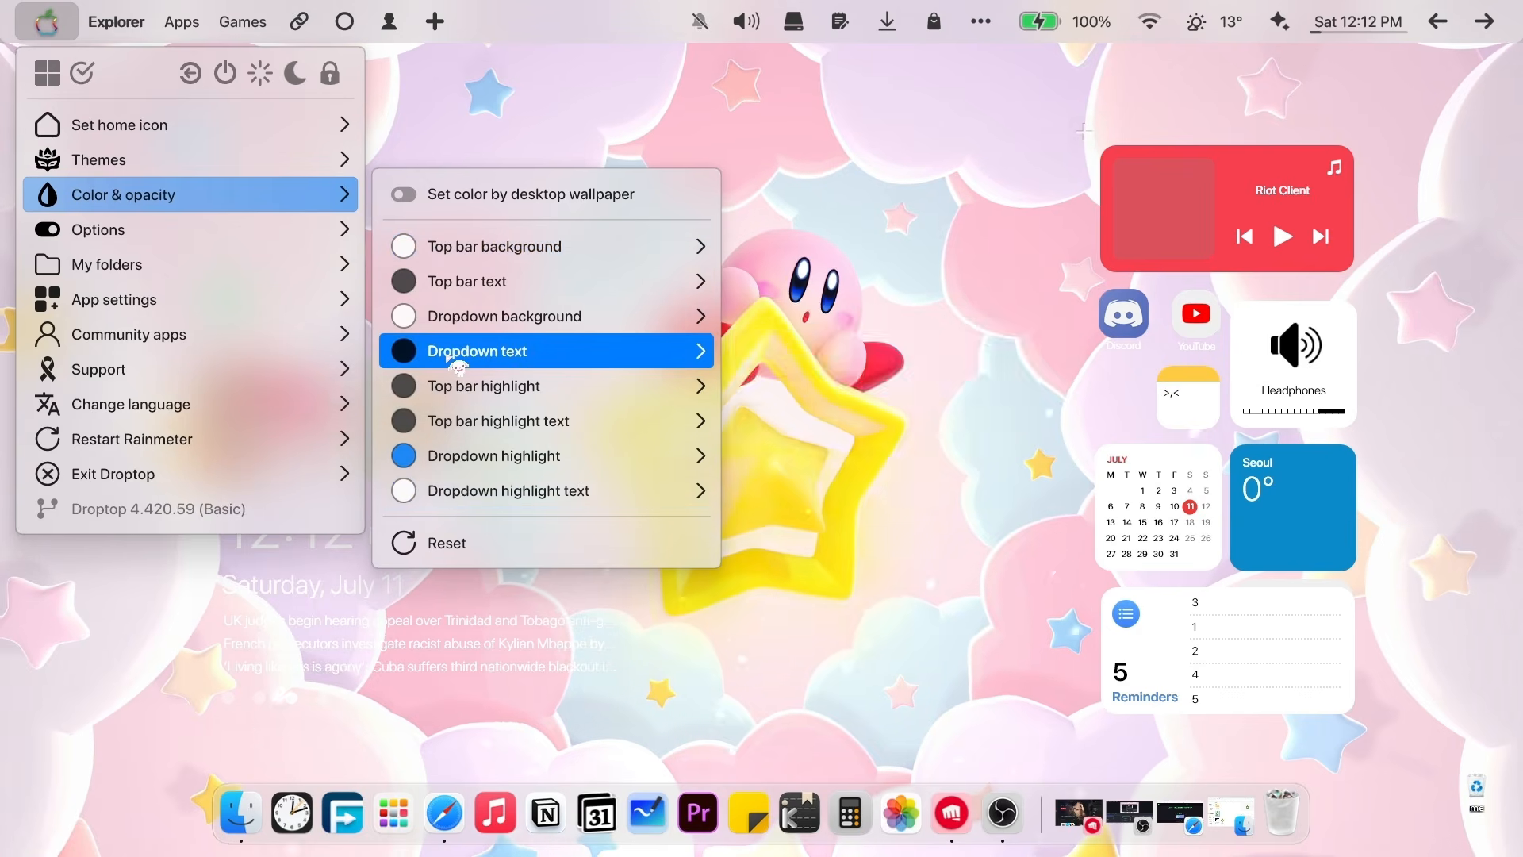
{"action": "mouse_move", "coordinate": [458, 367]}
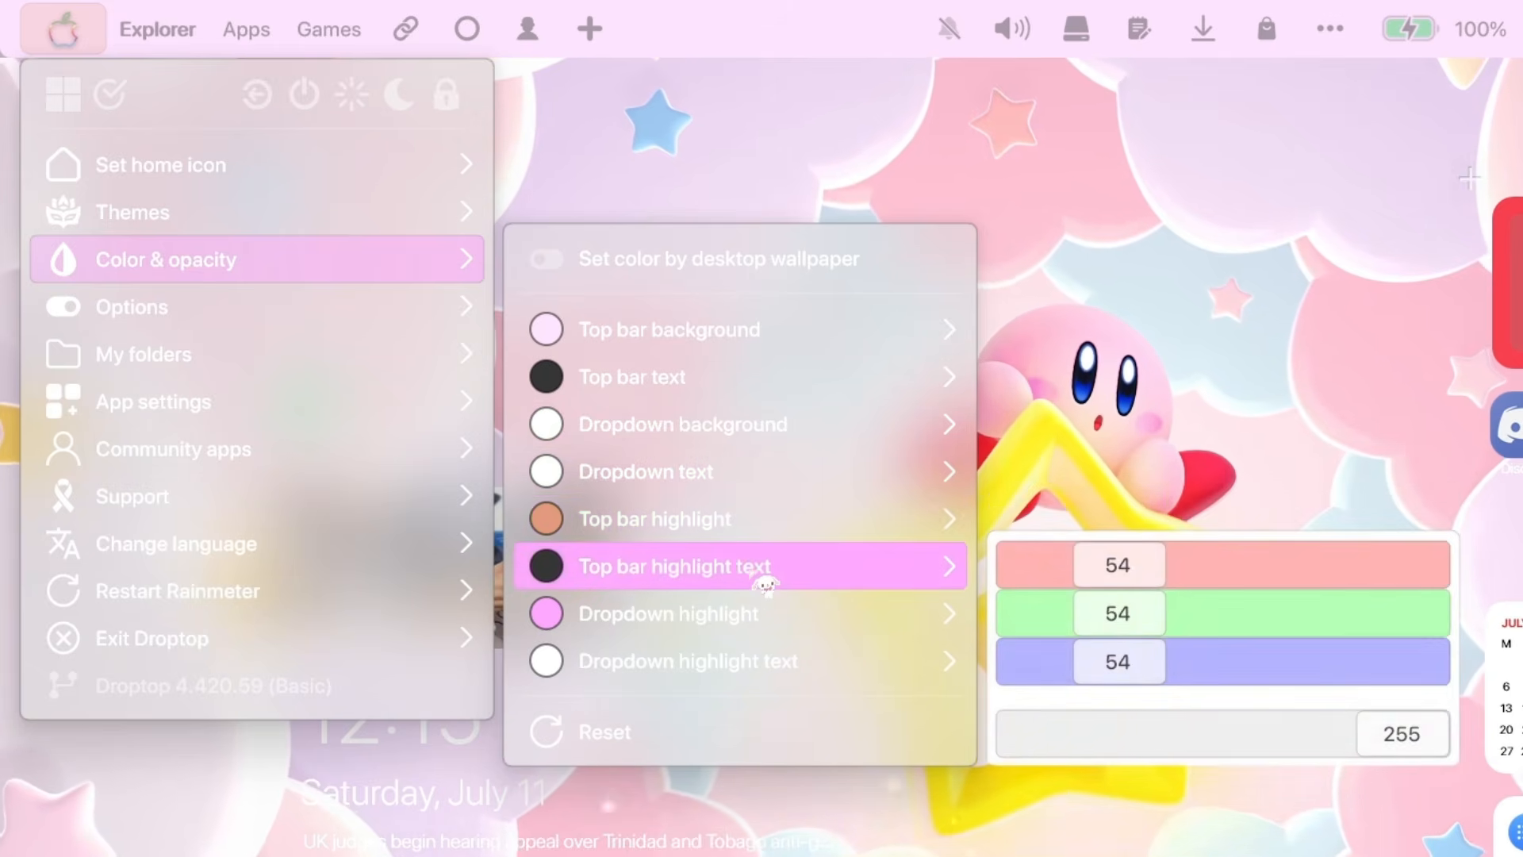
{"action": "mouse_move", "coordinate": [764, 615]}
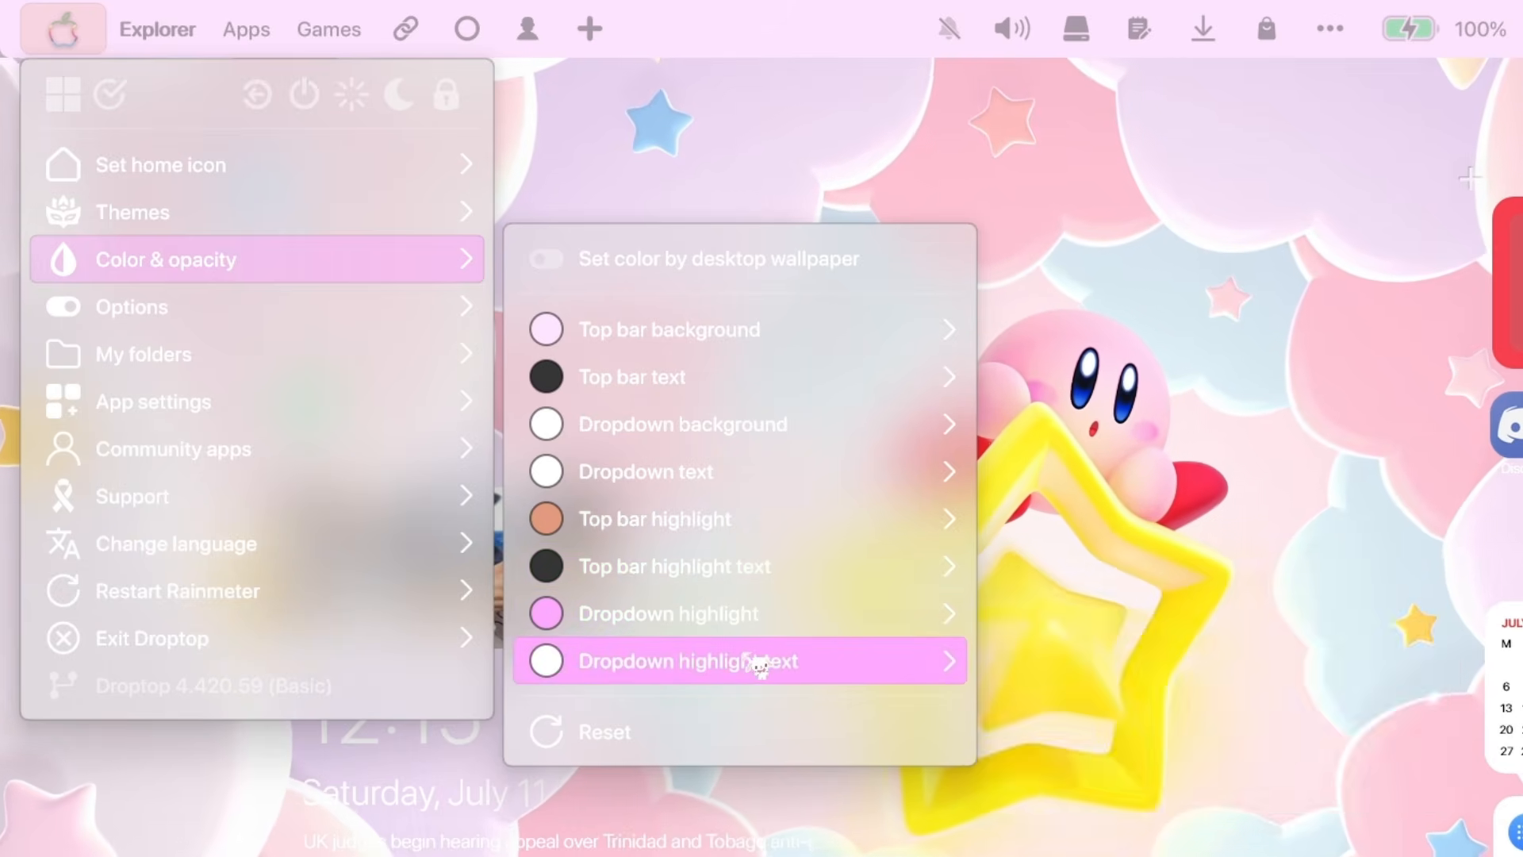
{"action": "mouse_move", "coordinate": [760, 664]}
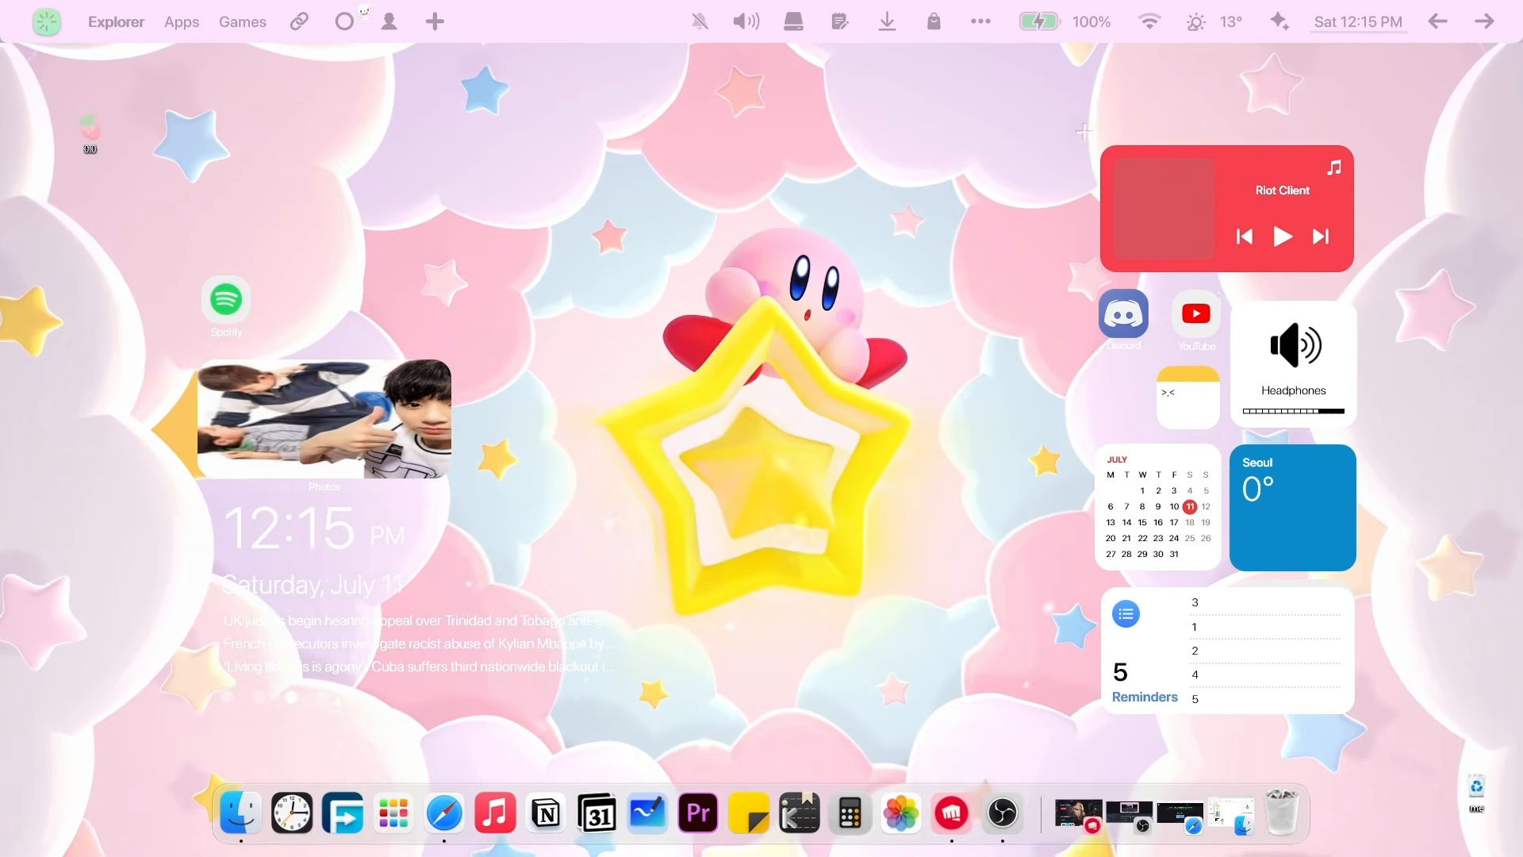
Choose a smaller top bar size preset, restart Droptop, then adjust the size again.
{"action": "right_click", "coordinate": [484, 27]}
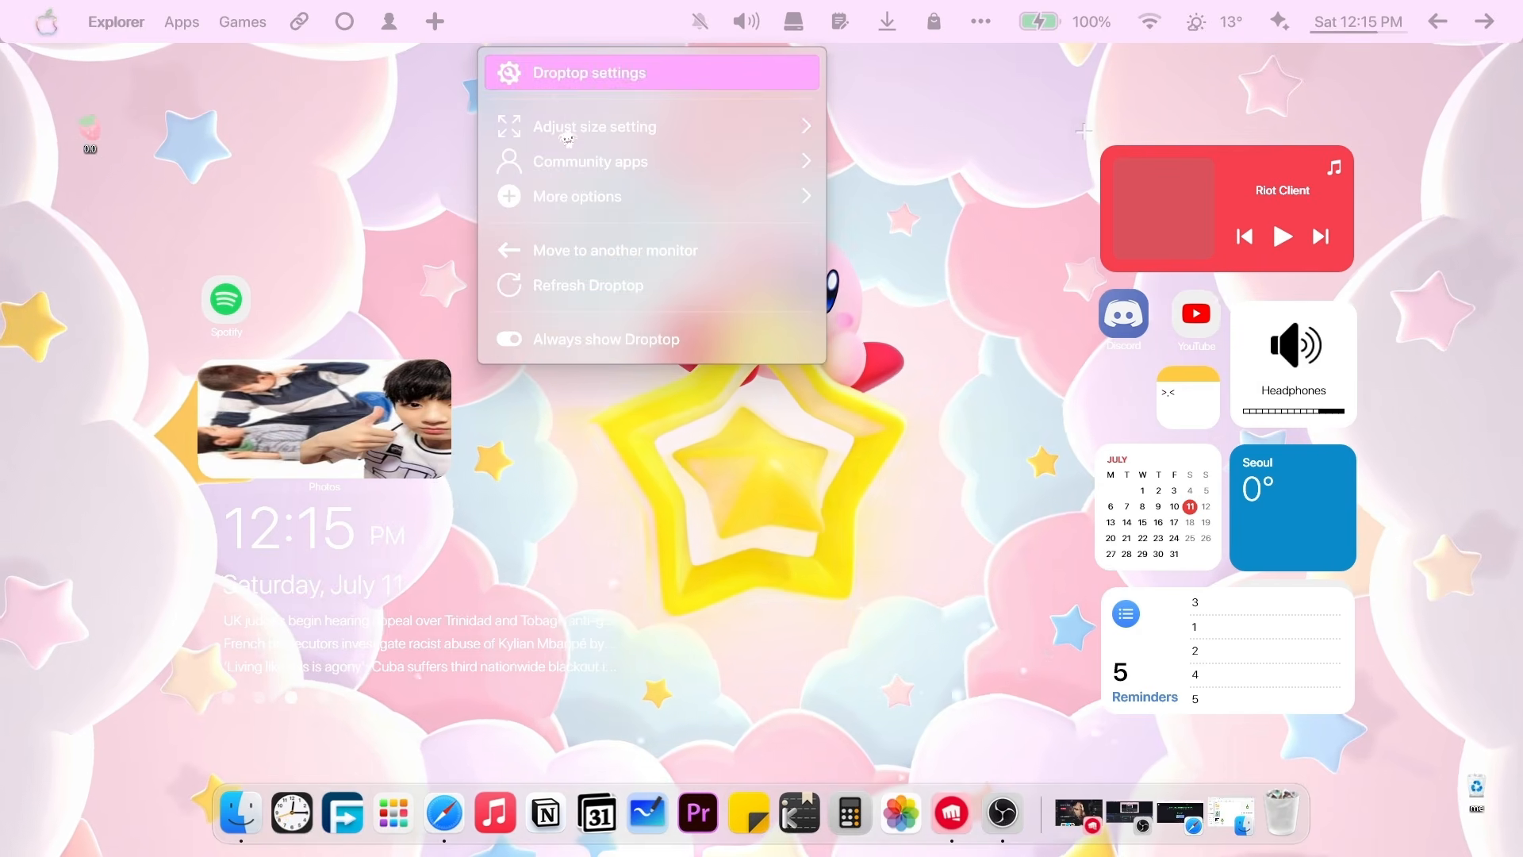
{"action": "mouse_move", "coordinate": [571, 126]}
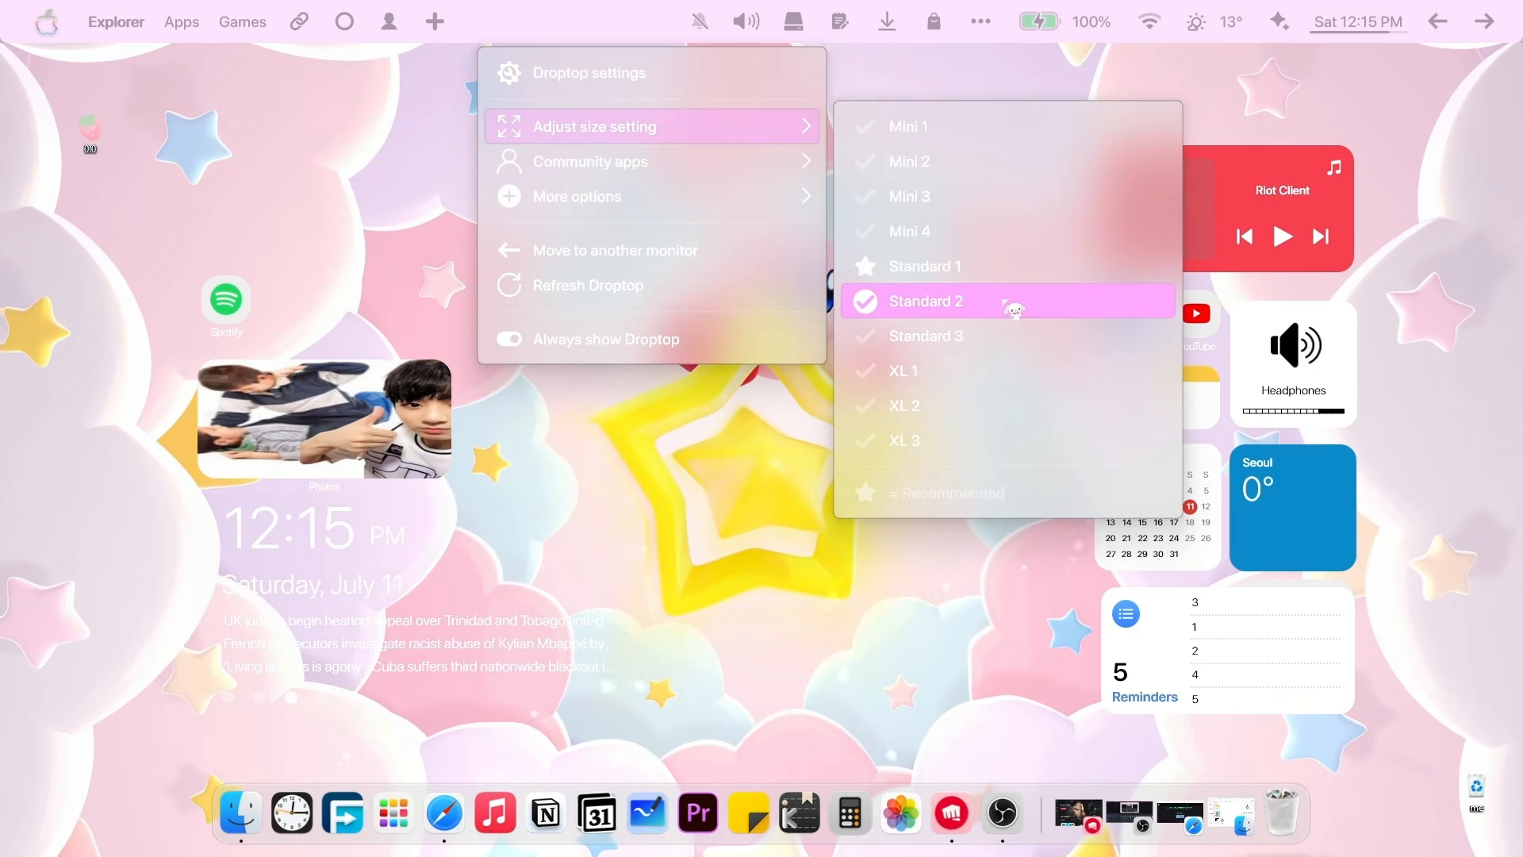
{"action": "left_click", "coordinate": [1026, 242]}
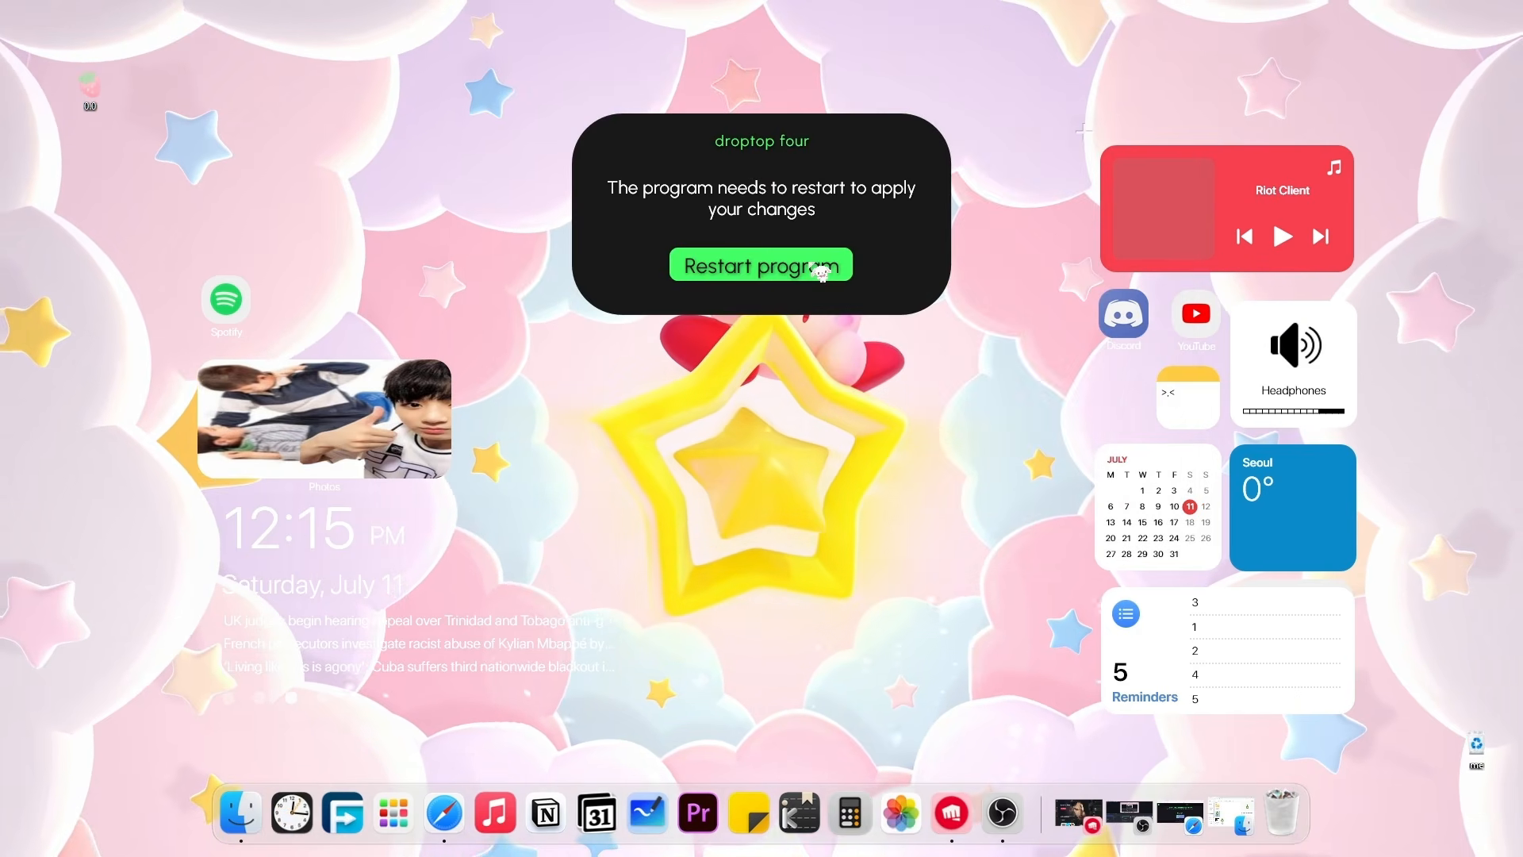
{"action": "left_click", "coordinate": [821, 273]}
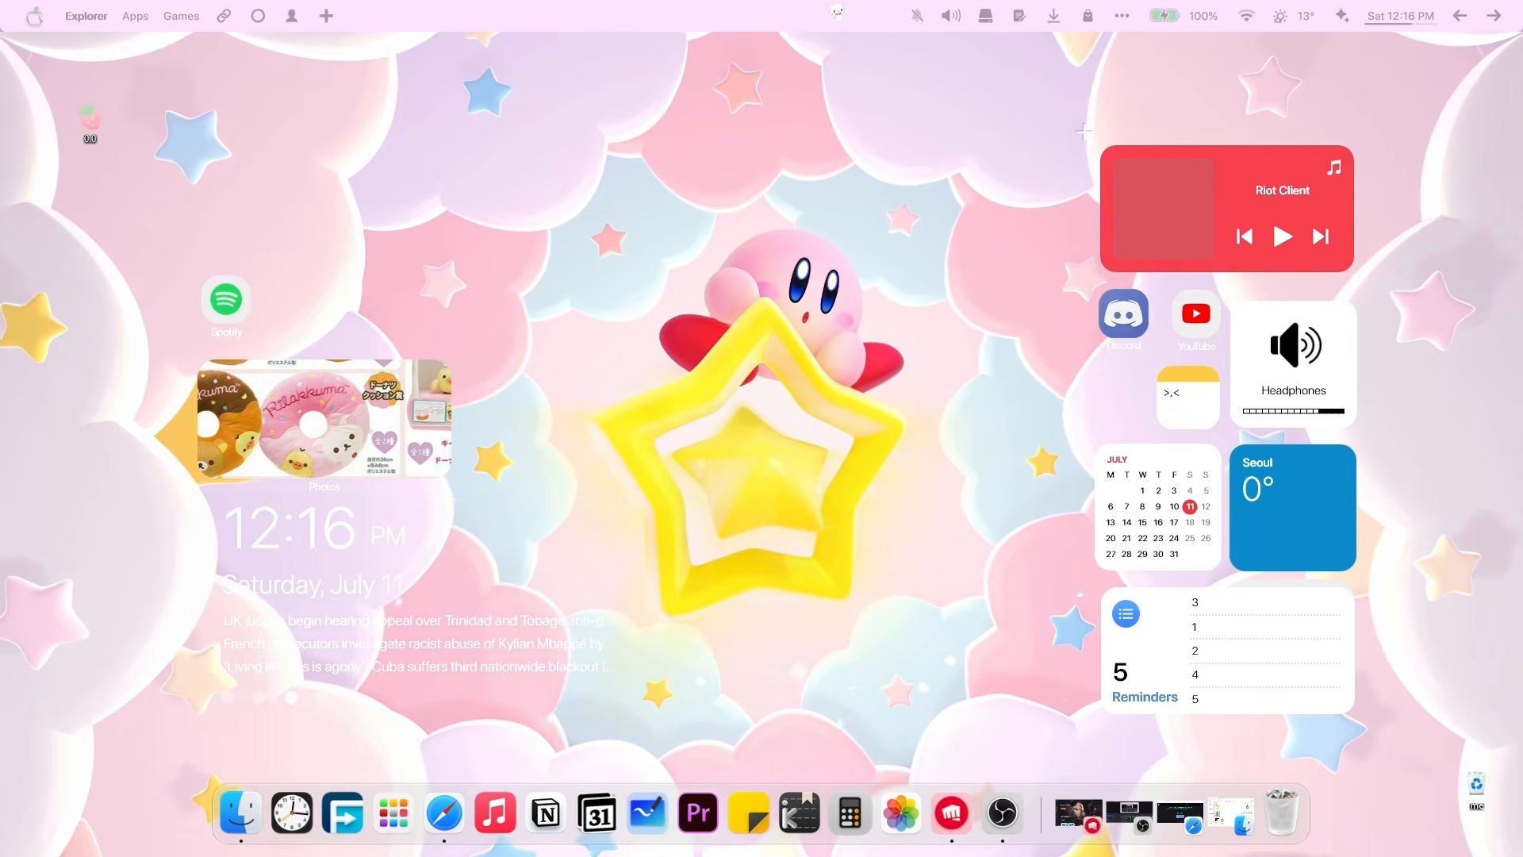
{"action": "right_click", "coordinate": [855, 27]}
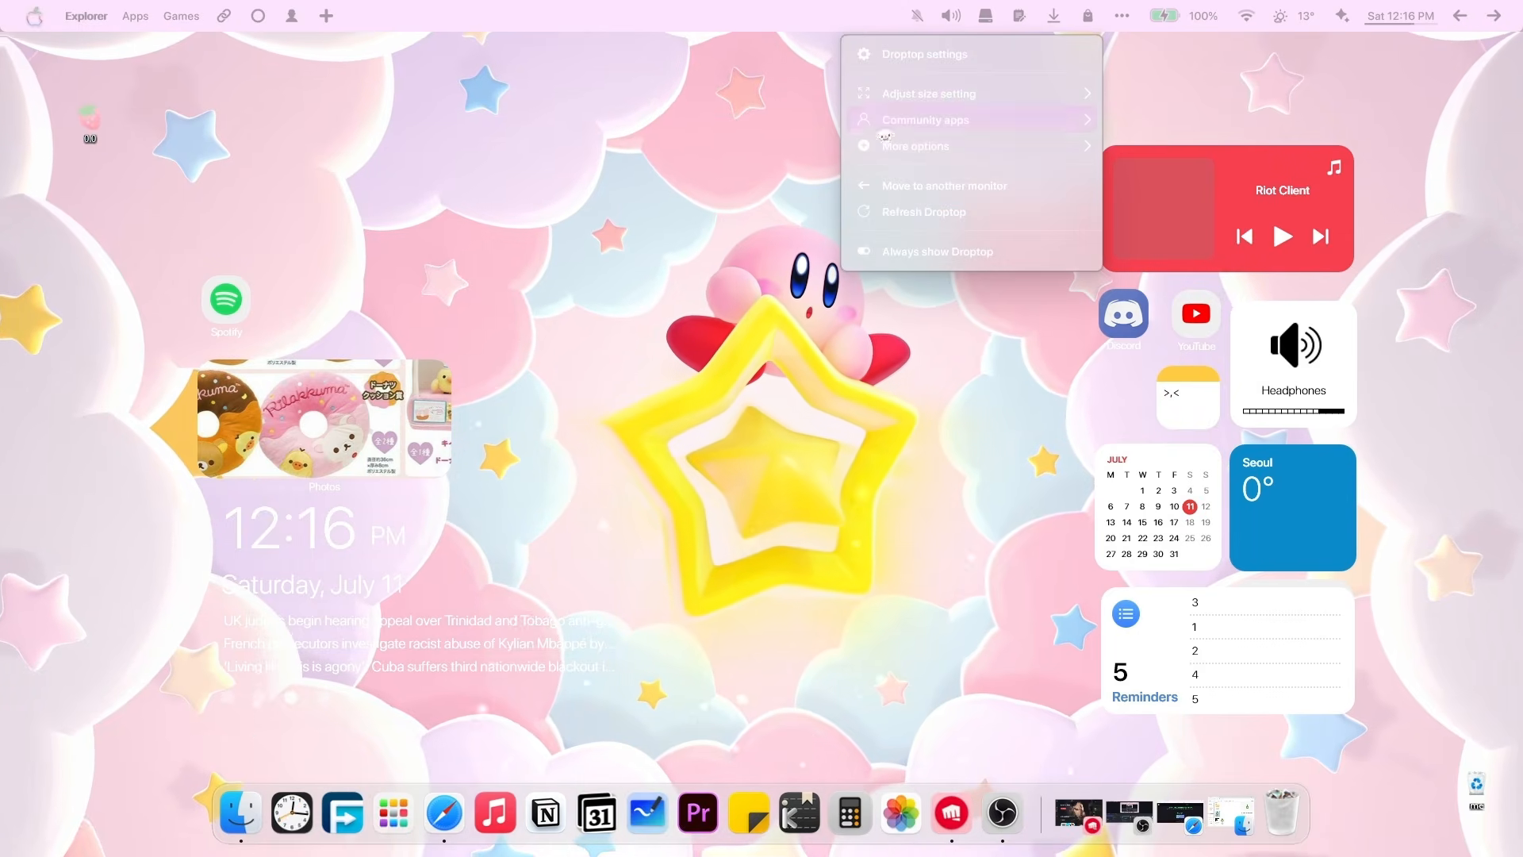
{"action": "left_click", "coordinate": [897, 101]}
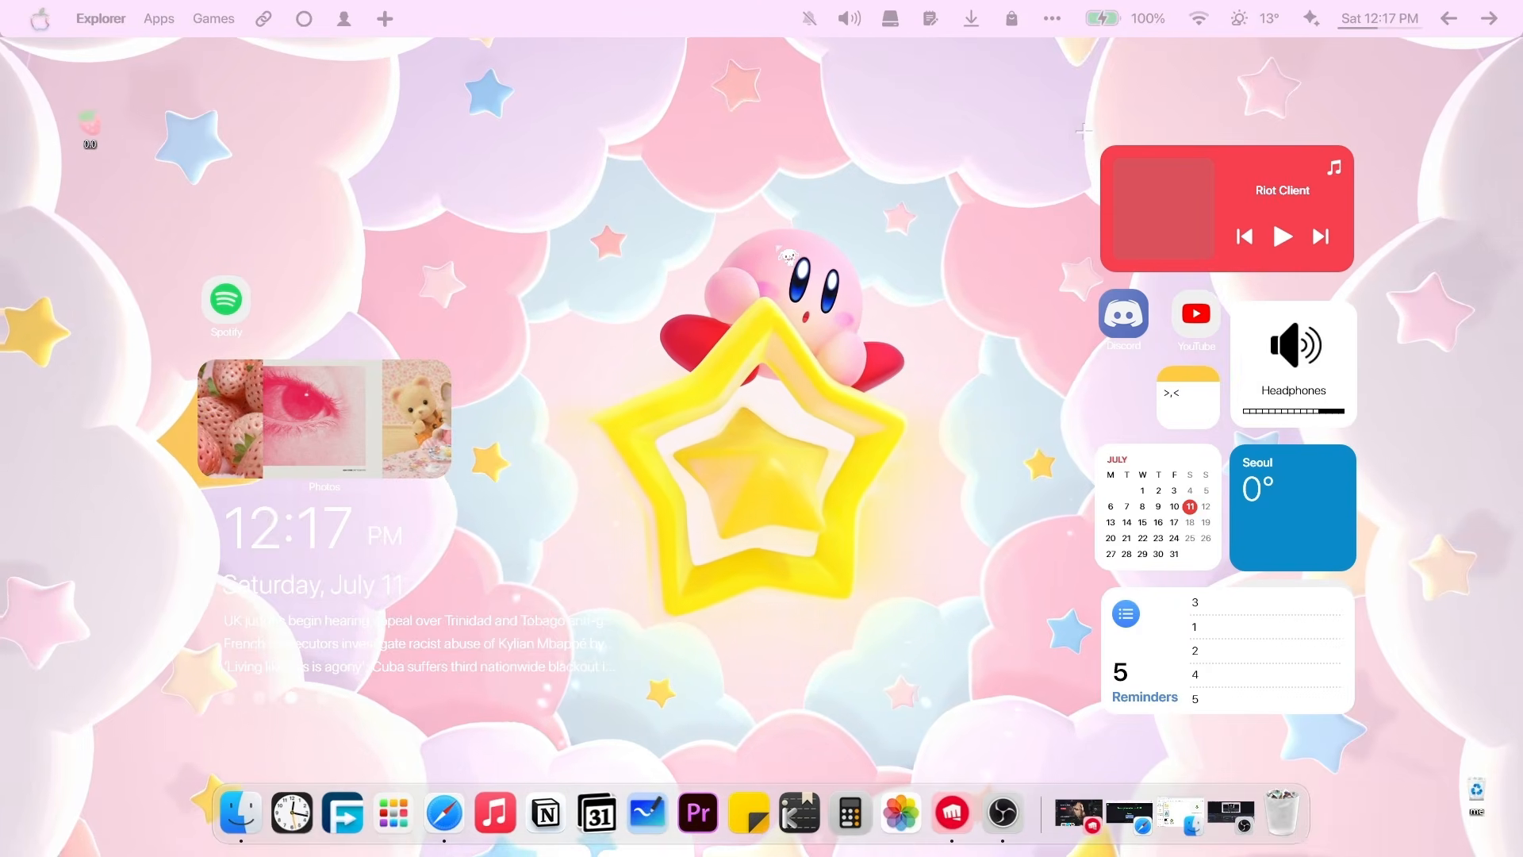
Replace the Apple home icon with the cake from Set home icon > Food & beverages.
{"action": "left_click", "coordinate": [39, 18]}
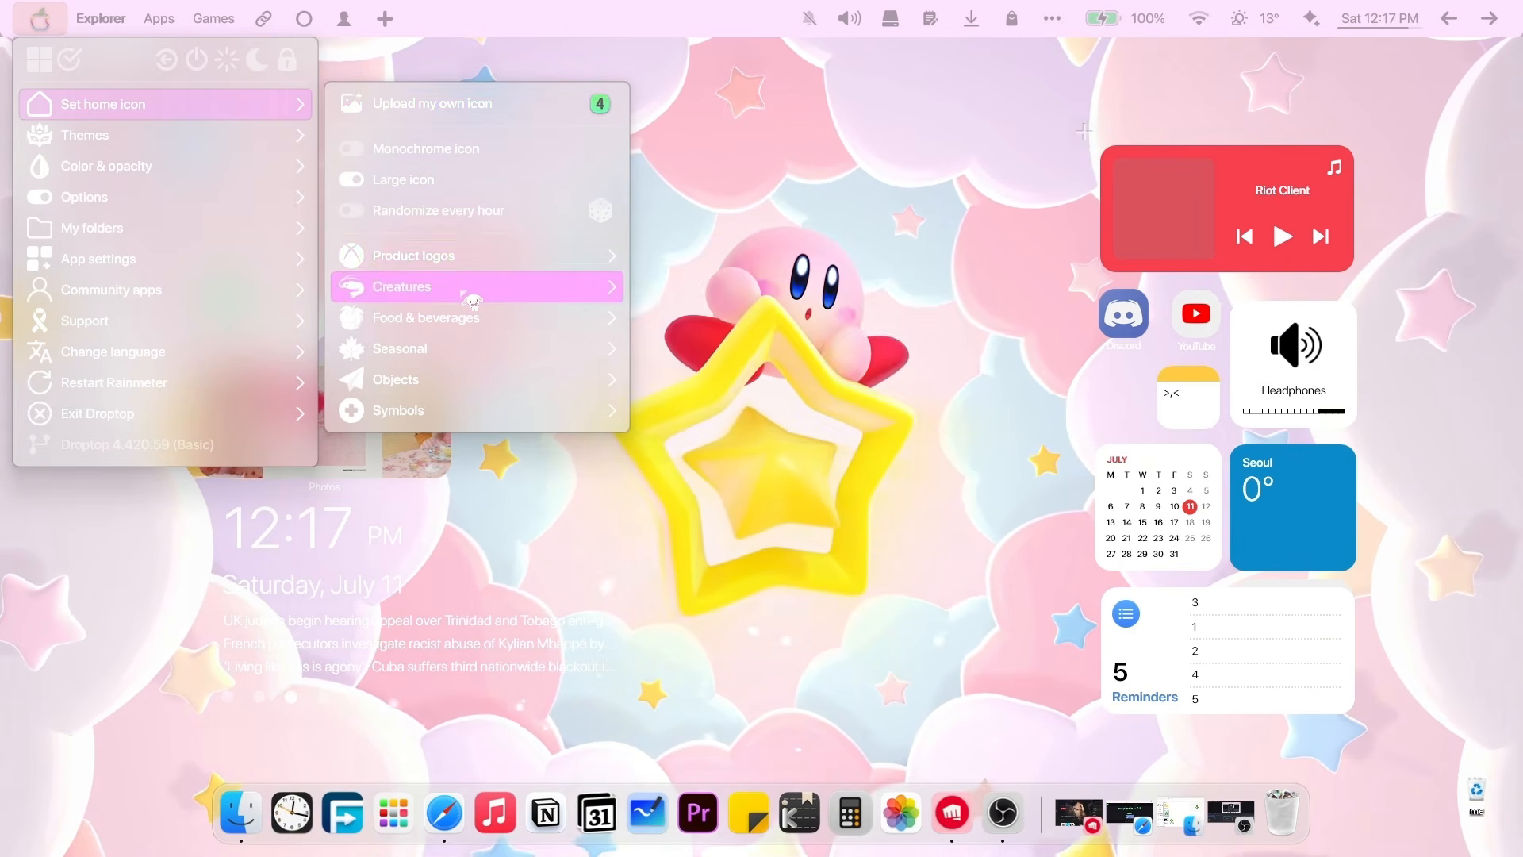
{"action": "mouse_move", "coordinate": [468, 275]}
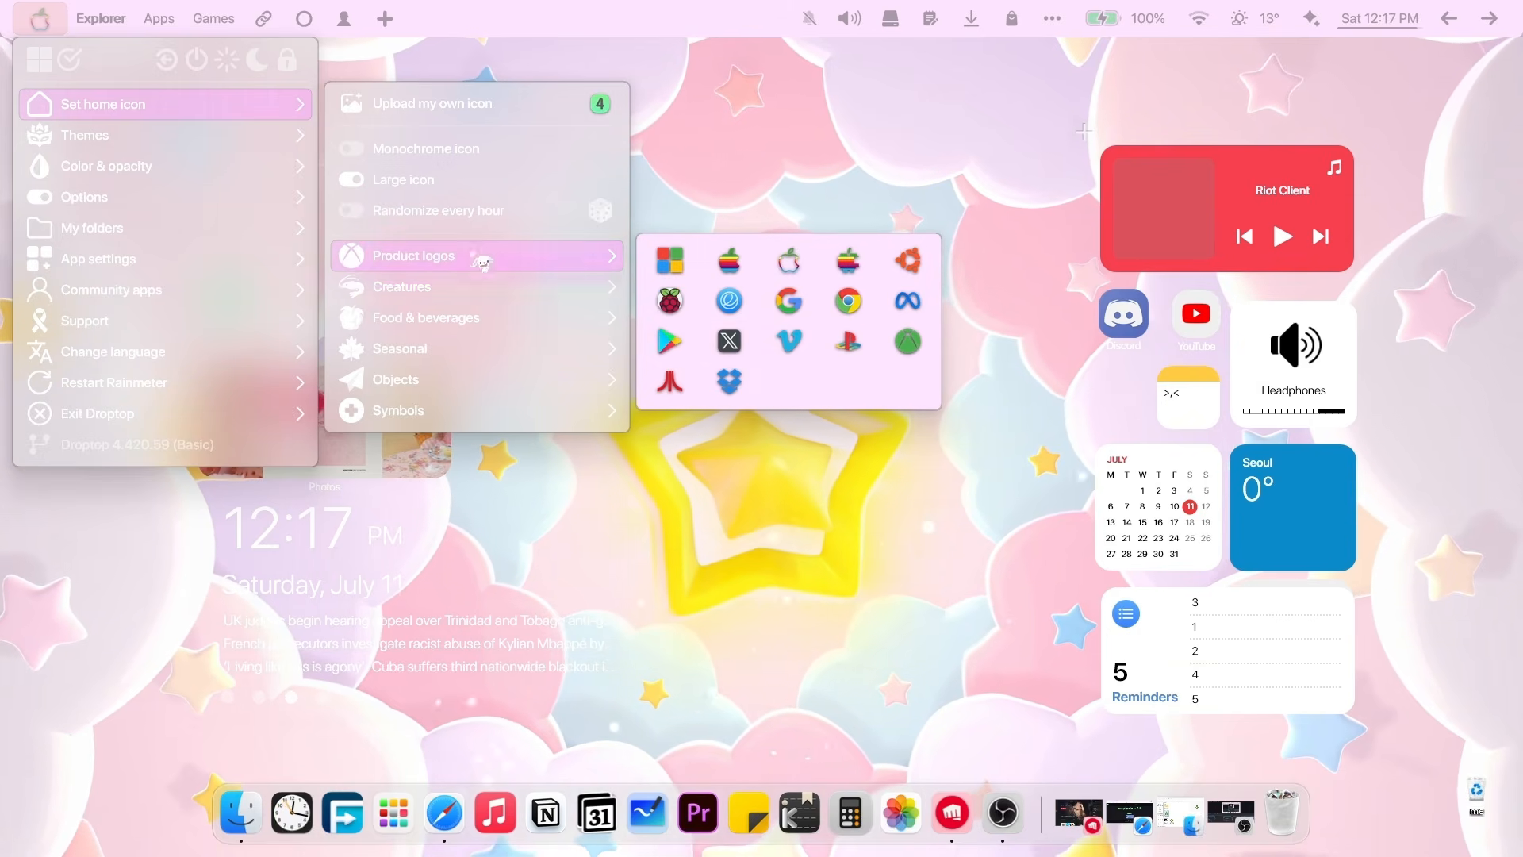
{"action": "mouse_move", "coordinate": [468, 317]}
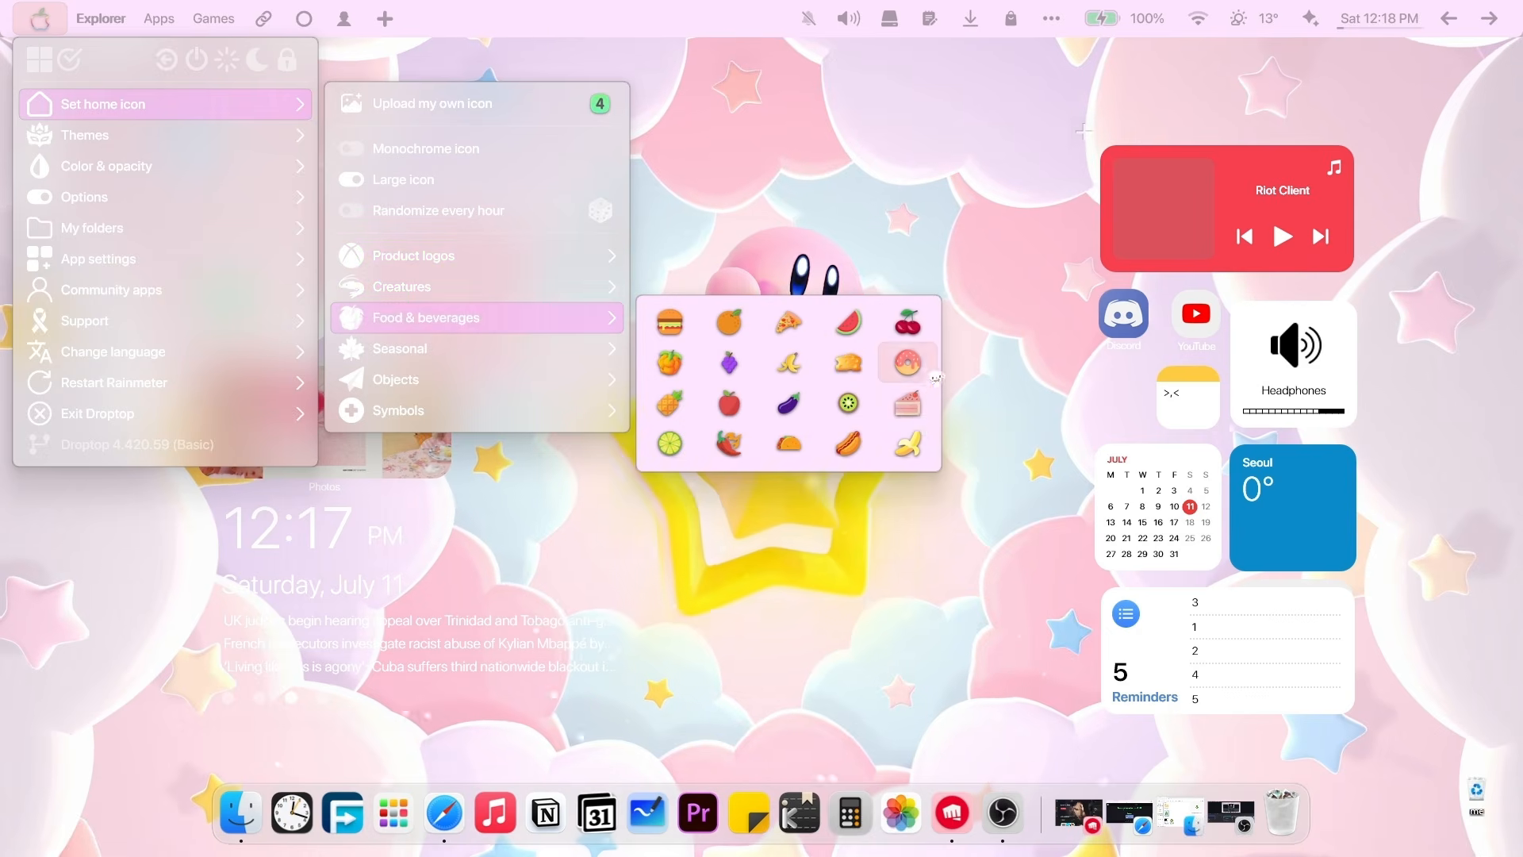
{"action": "left_click", "coordinate": [919, 420]}
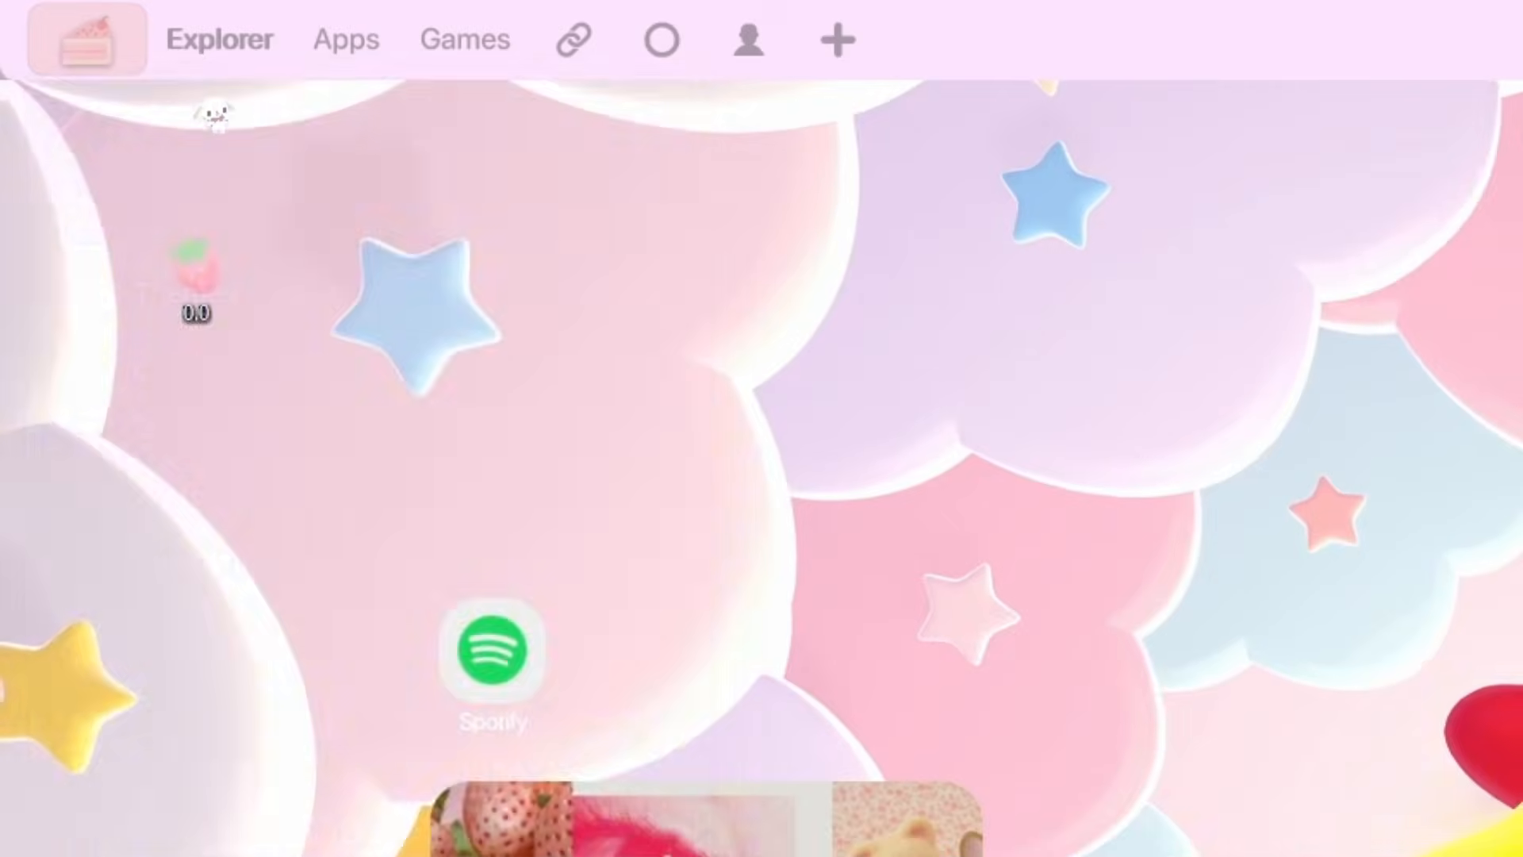
Check the cake icon's menu, move the strawberry desktop icon down-right, and restore Opera.
{"action": "left_click", "coordinate": [47, 19]}
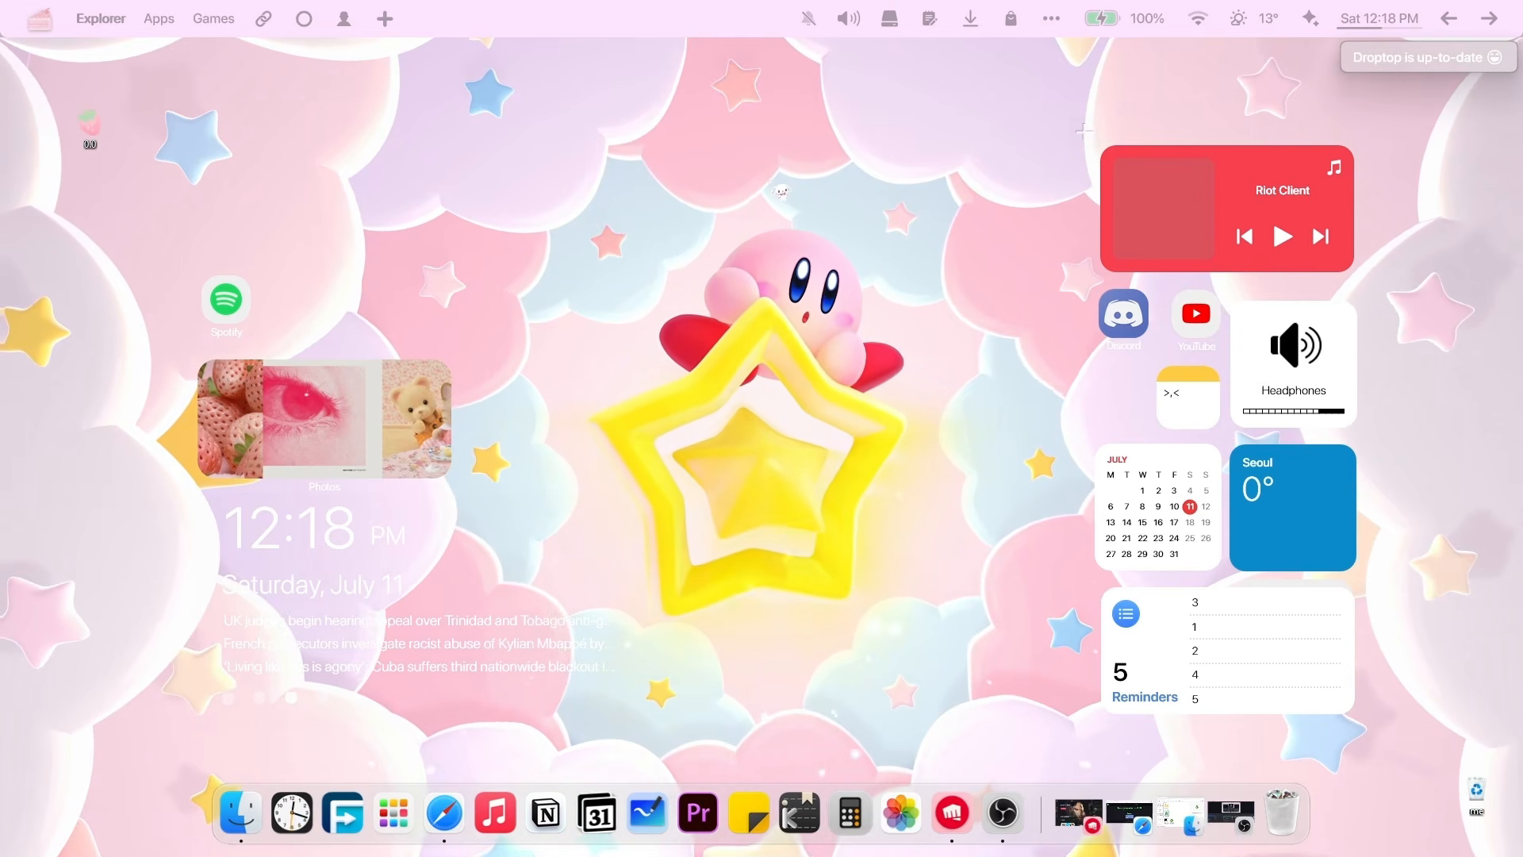
{"action": "left_click_drag", "start_coordinate": [87, 136], "coordinate": [231, 209]}
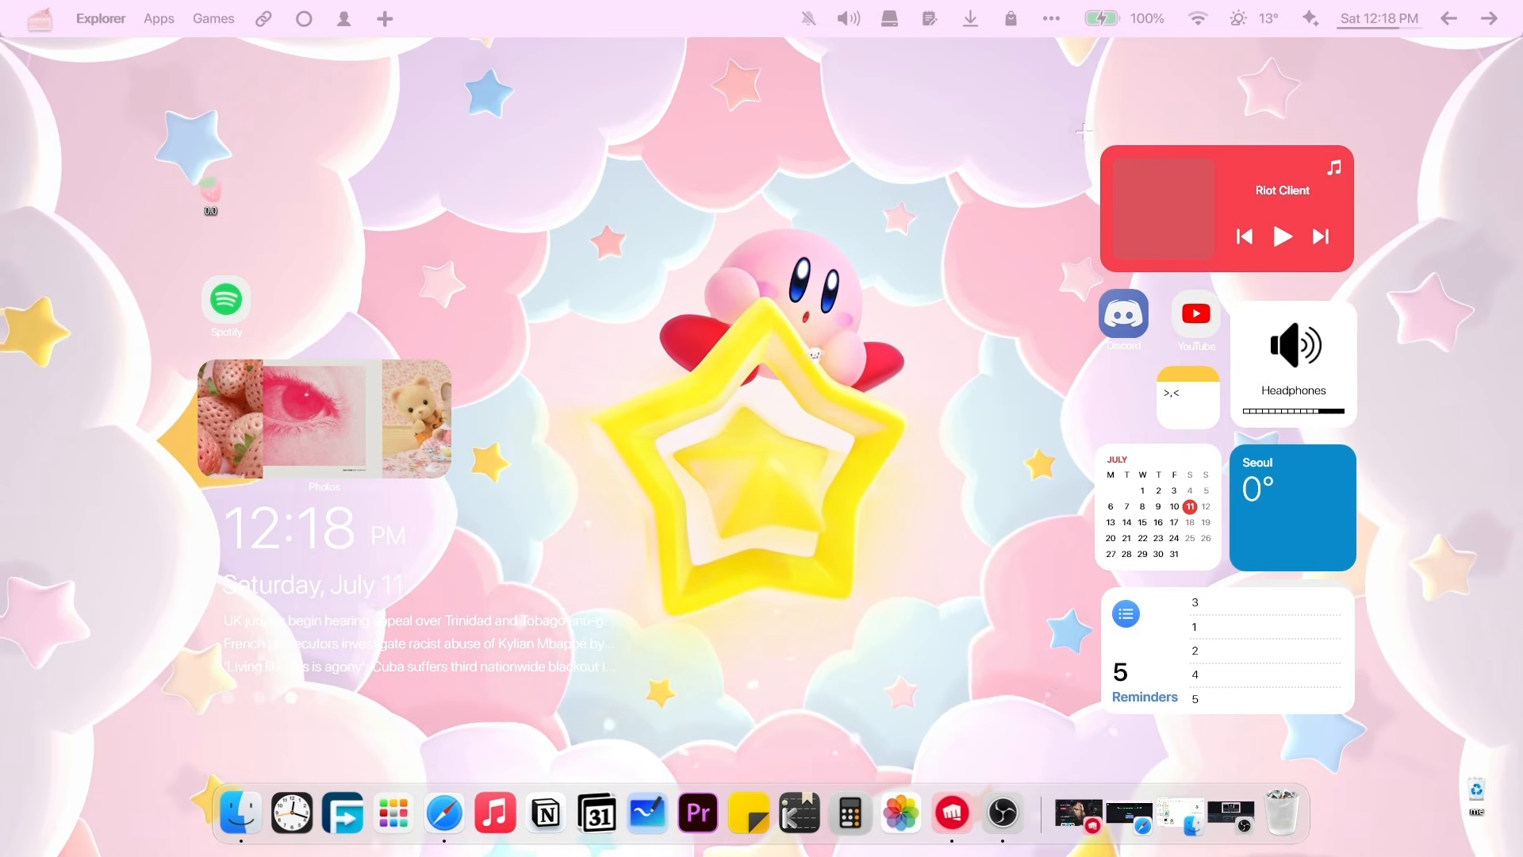
{"action": "left_click", "coordinate": [444, 811]}
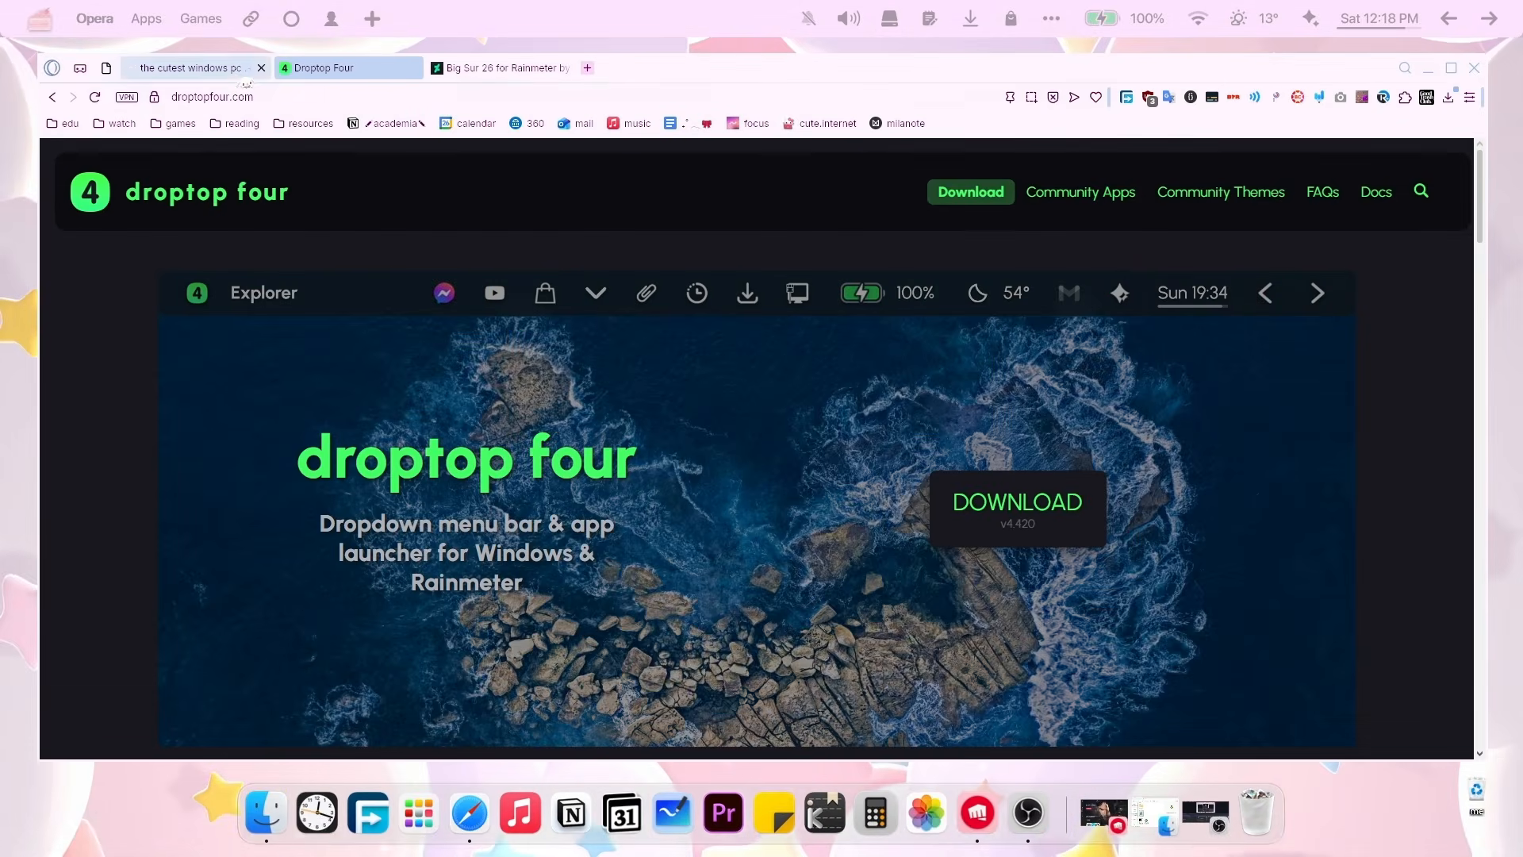
Switch to the Notion checklist tab and scroll to the mydockfinder line.
{"action": "left_click", "coordinate": [230, 68]}
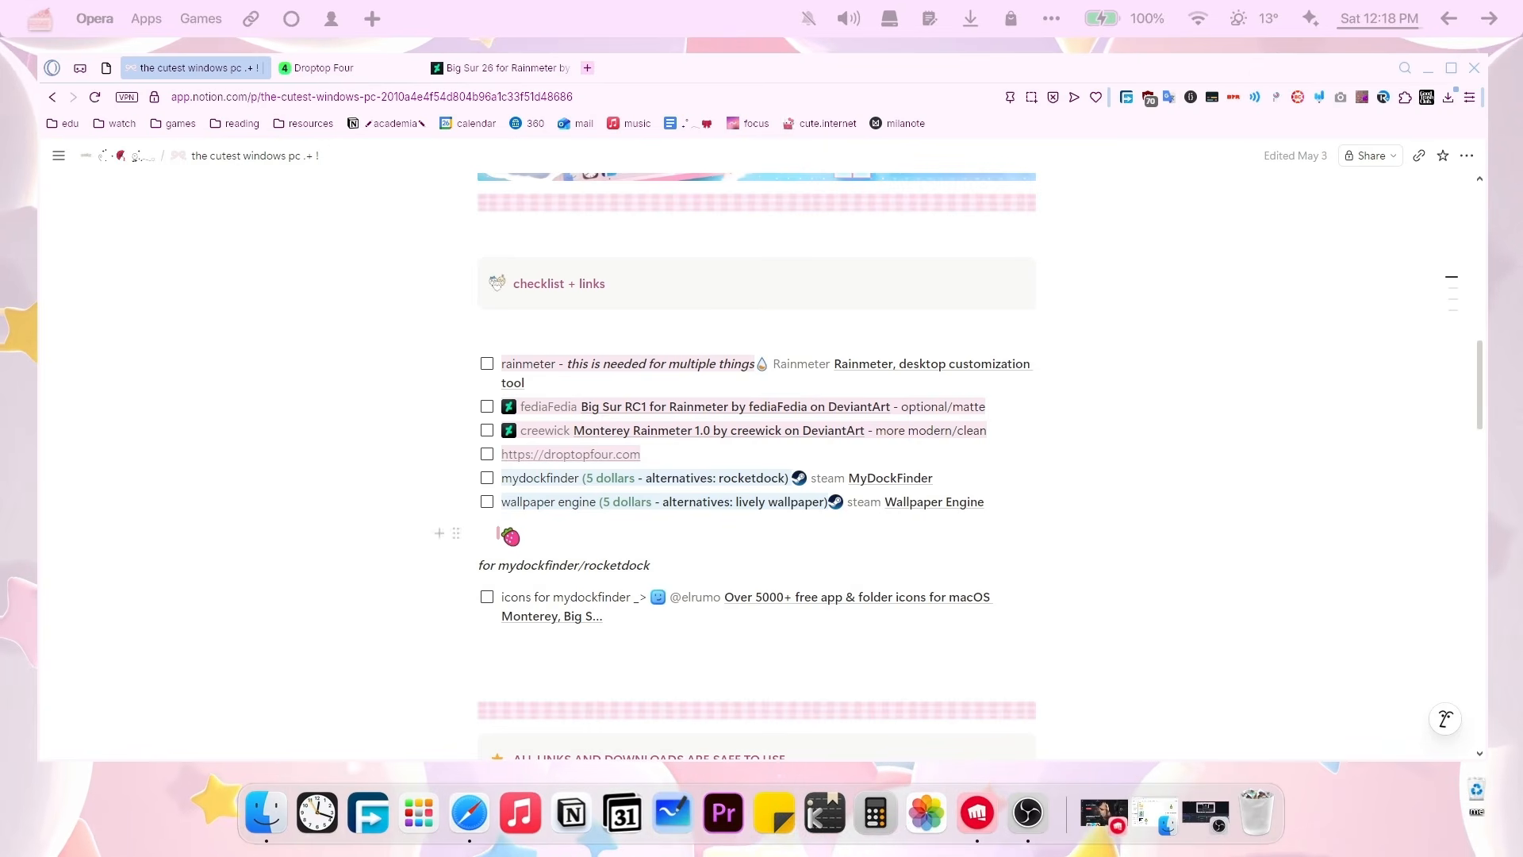
{"action": "scroll", "coordinate": [498, 533], "scroll_direction": "down", "scroll_amount": 1}
{"action": "left_click_drag", "start_coordinate": [508, 423], "coordinate": [663, 423]}
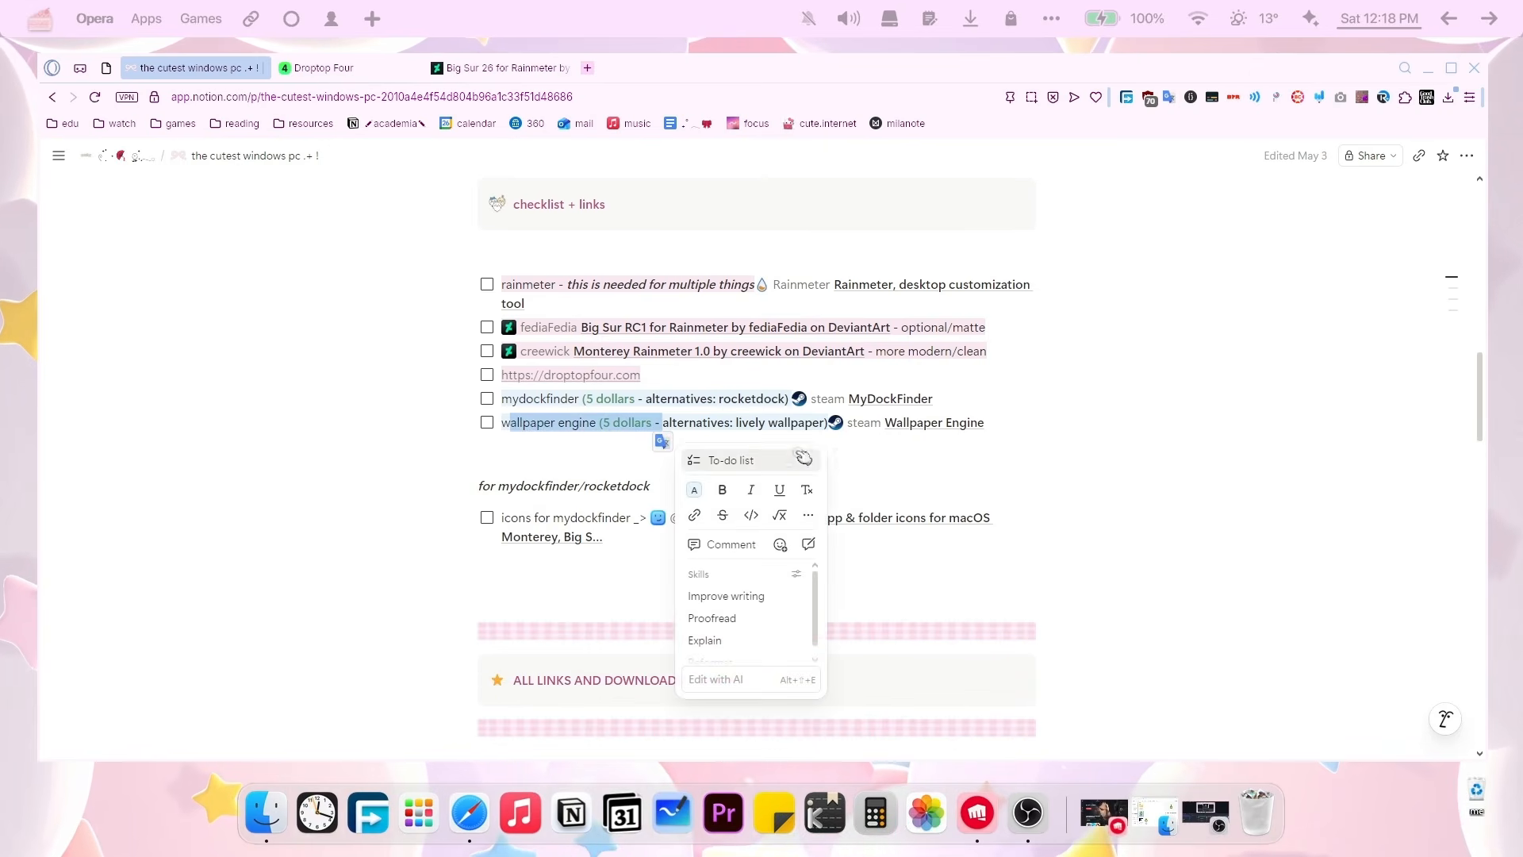
{"action": "left_click_drag", "start_coordinate": [965, 458], "coordinate": [966, 470]}
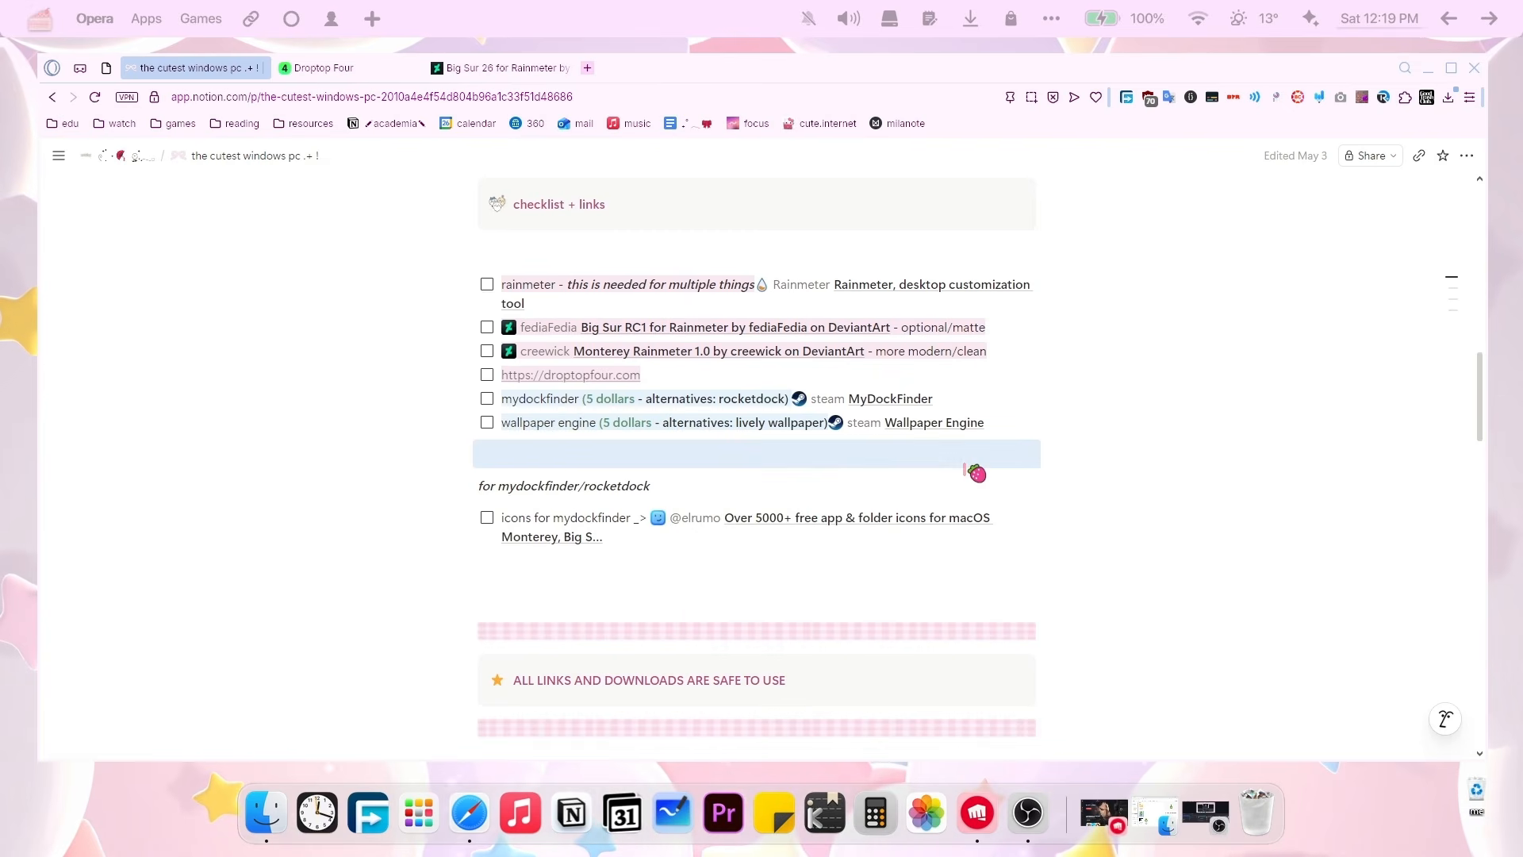
Bold part of the mydockfinder alternatives text and follow the MyDockFinder Steam link.
{"action": "left_click_drag", "start_coordinate": [690, 399], "coordinate": [768, 416]}
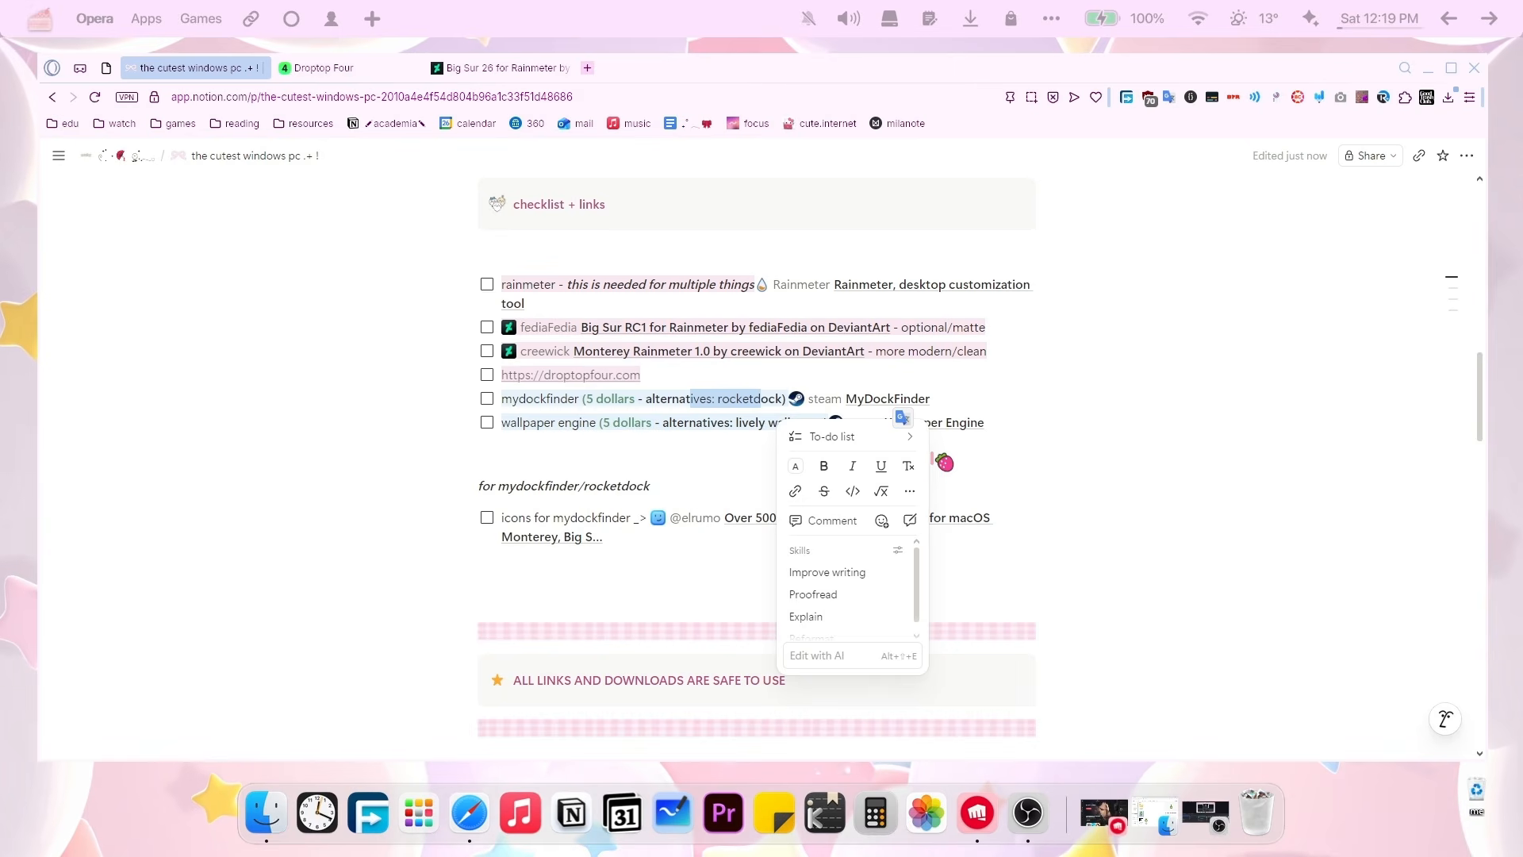
{"action": "left_click", "coordinate": [826, 466]}
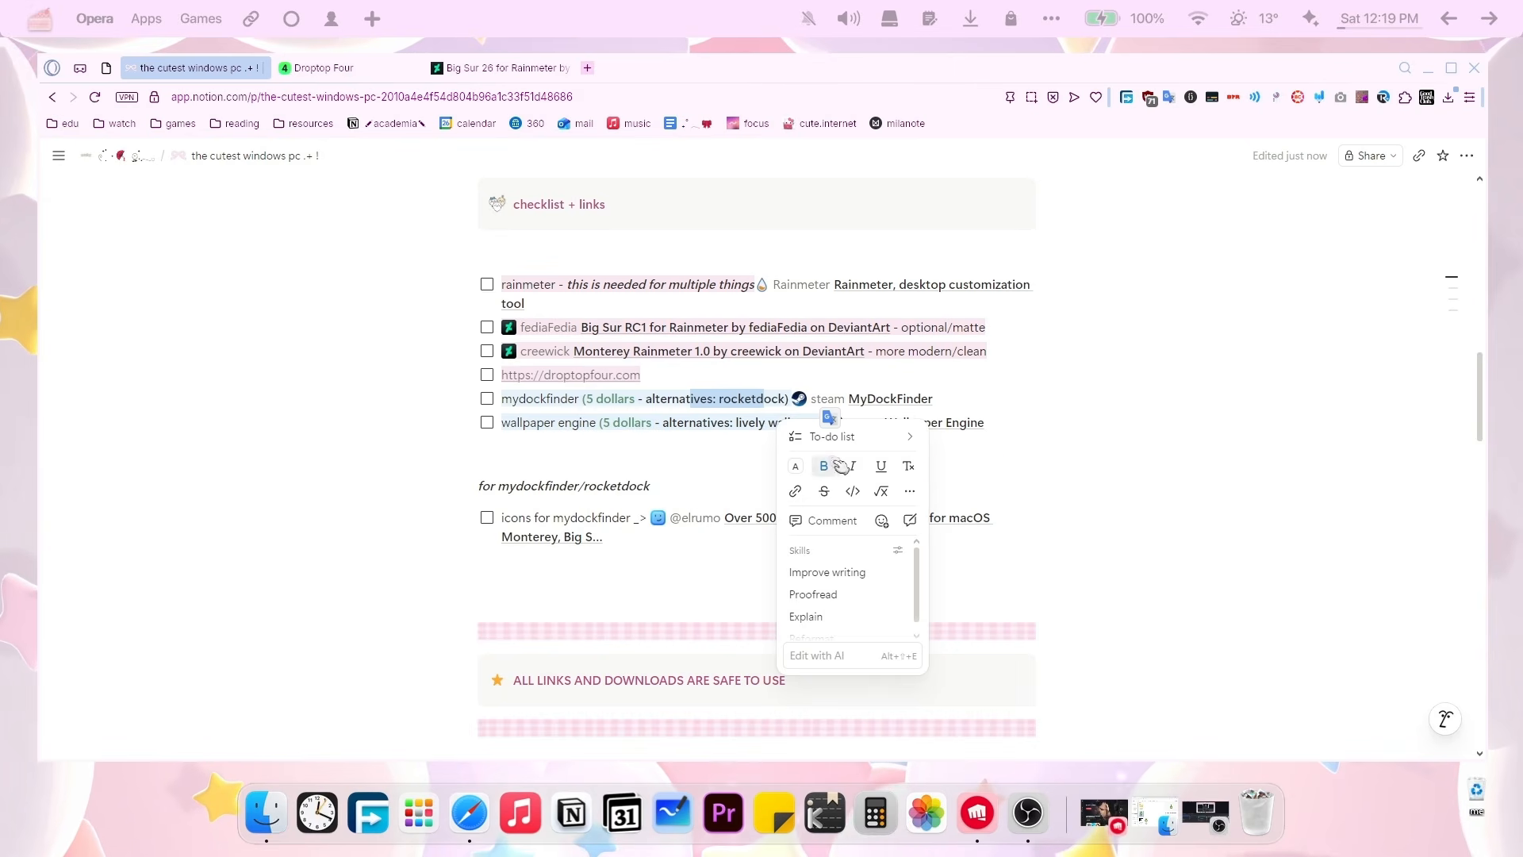
{"action": "left_click", "coordinate": [993, 467]}
{"action": "left_click", "coordinate": [916, 405]}
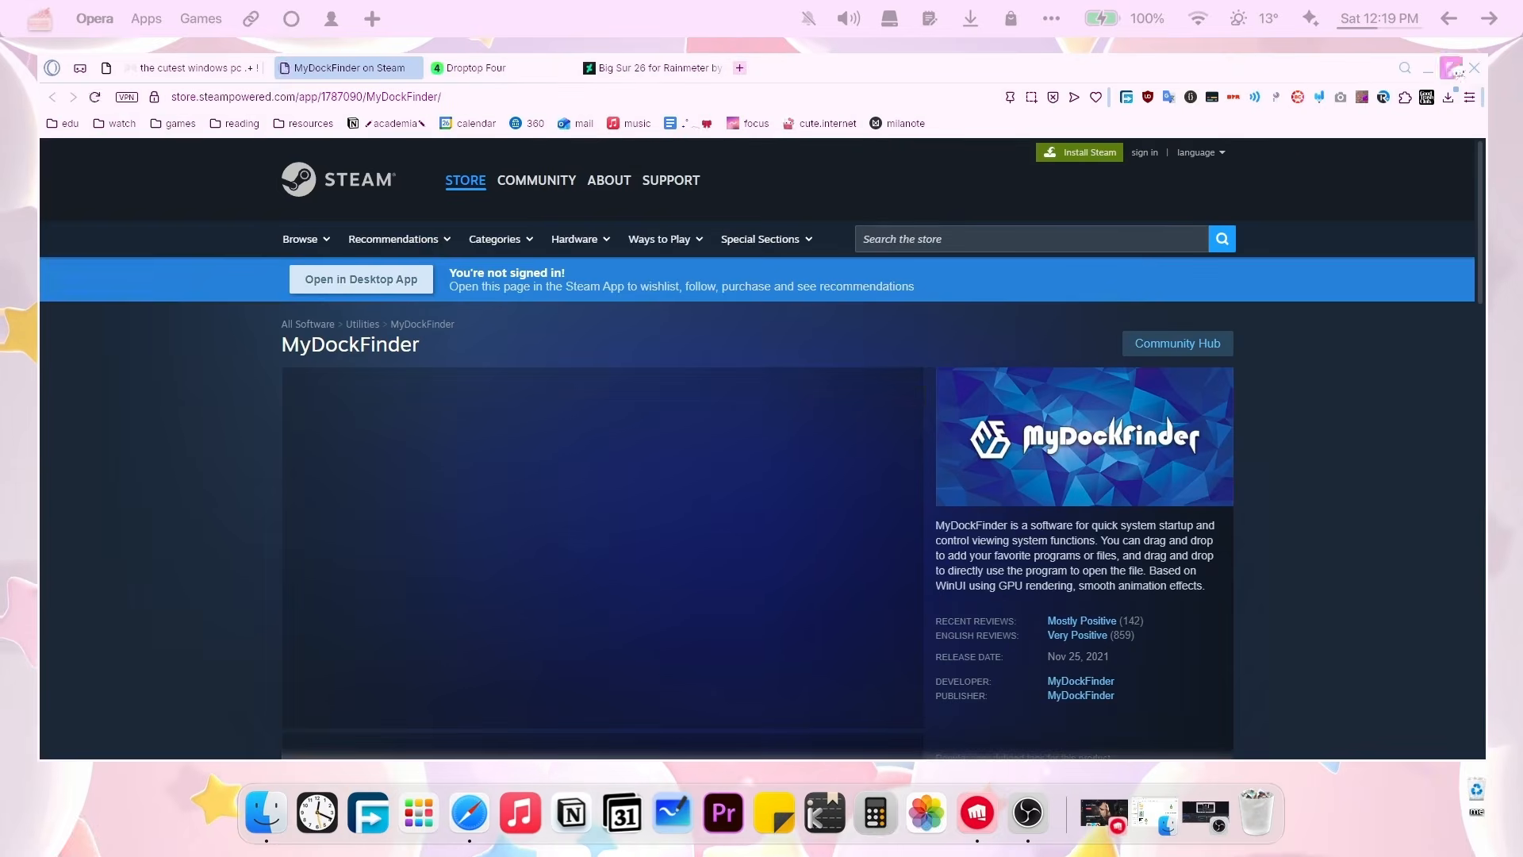
Minimize the Opera window to reveal the desktop and MyDockFinder's settings.
{"action": "left_click", "coordinate": [1428, 70]}
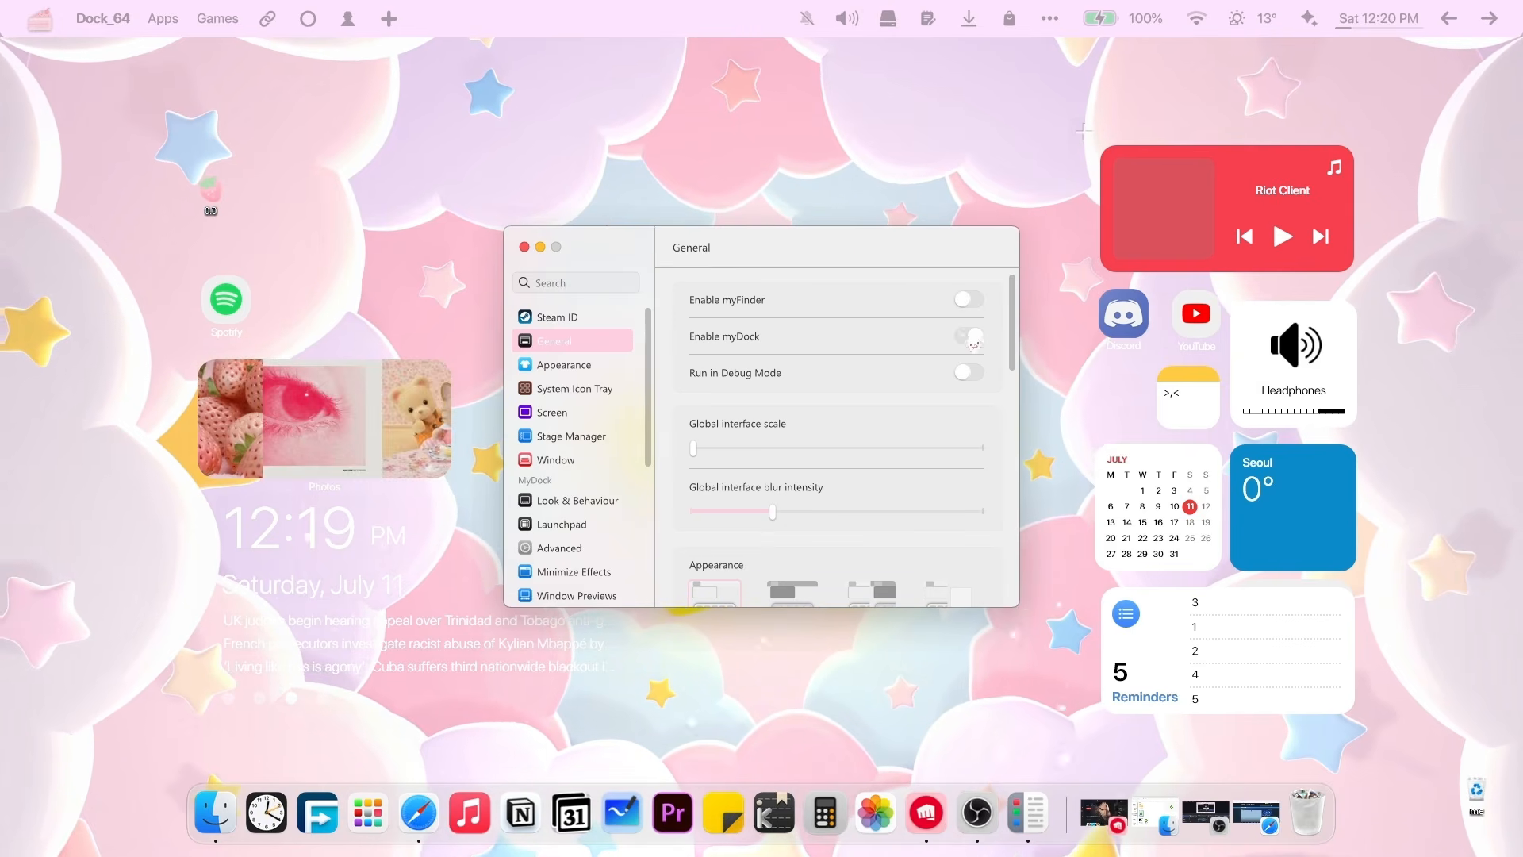
Dismiss the Notion dock icon's menu and bring Opera back to the Notion checklist.
{"action": "right_click", "coordinate": [546, 821]}
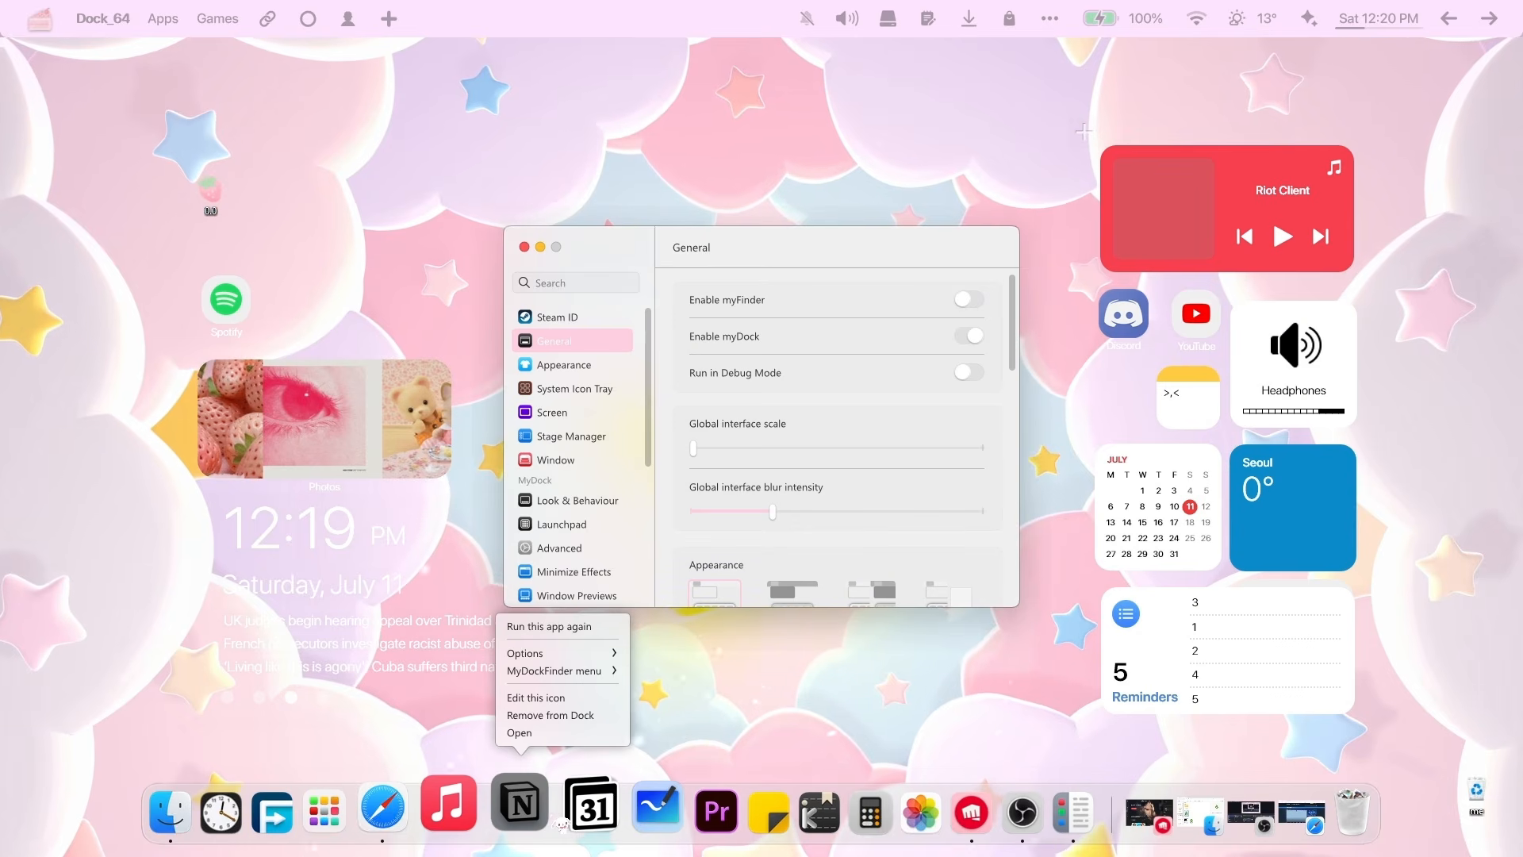
{"action": "right_click", "coordinate": [696, 751]}
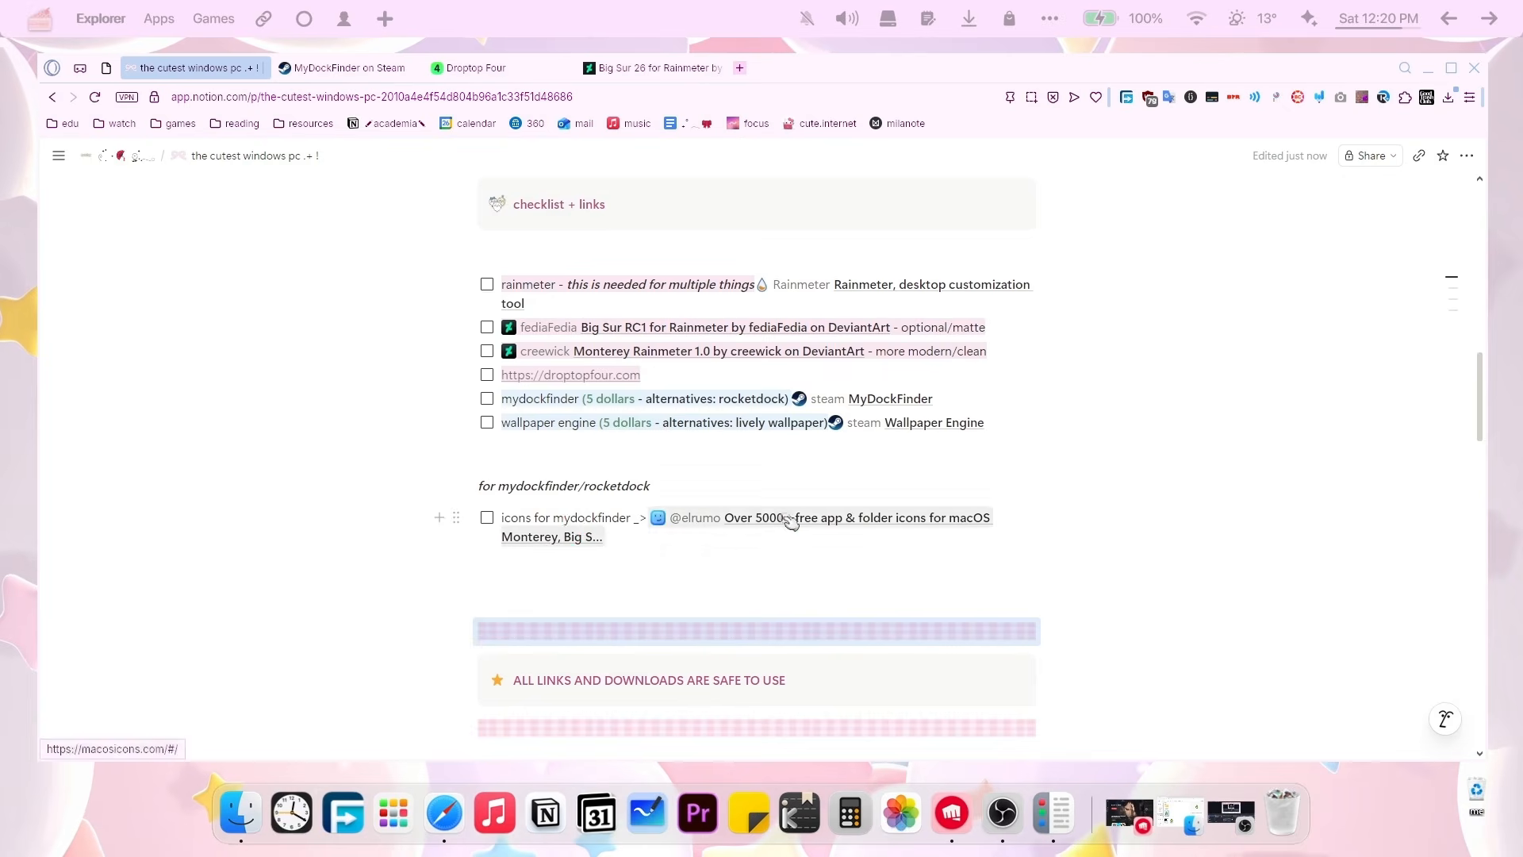
Open the macOSicons site from the Notion checklist, then bring up MyDockFinder's General settings.
{"action": "left_click", "coordinate": [796, 528]}
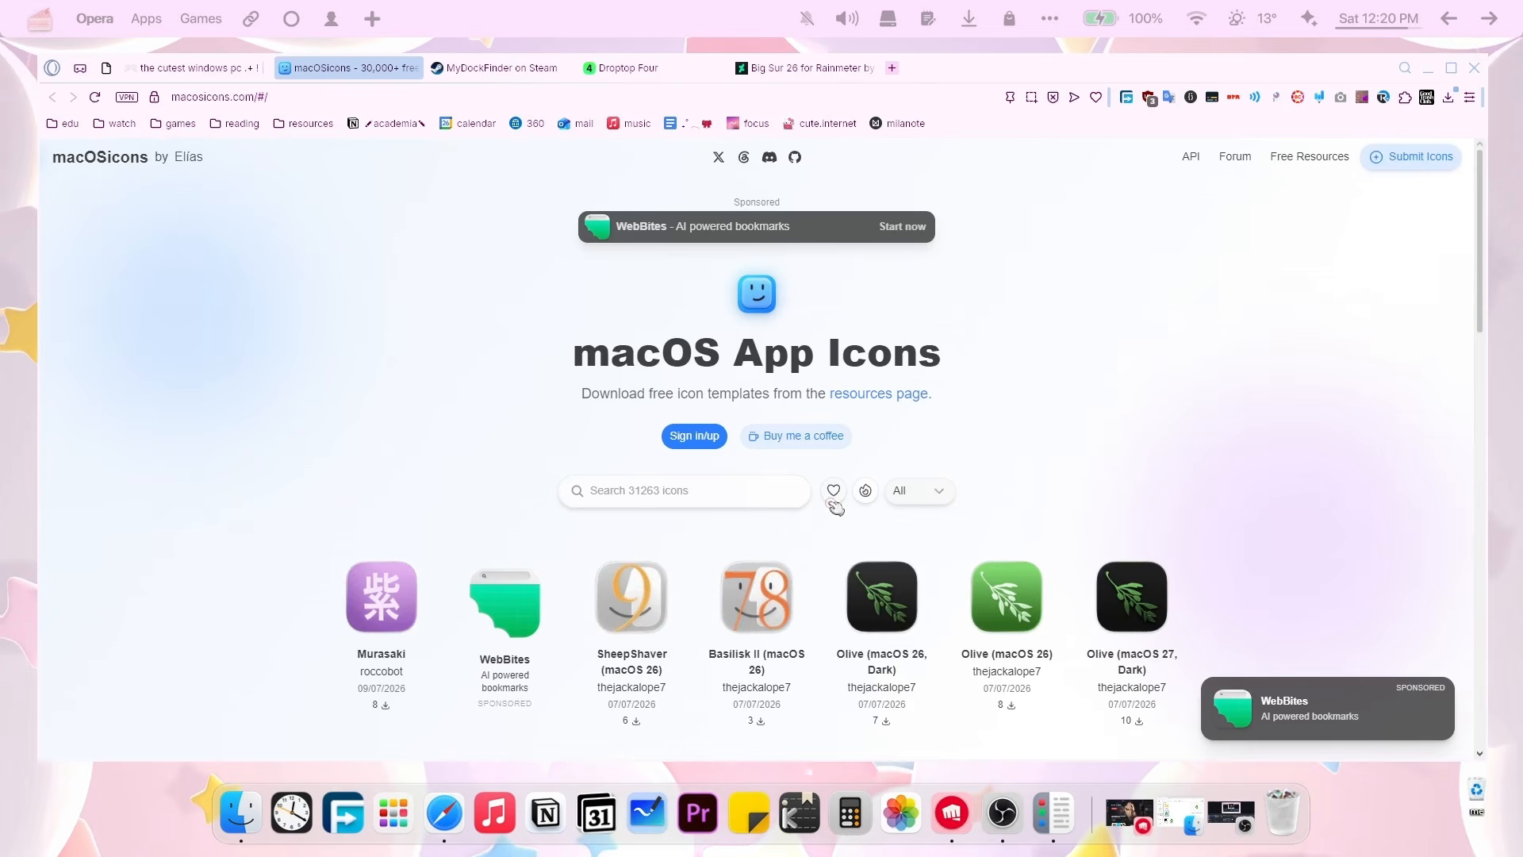
{"action": "right_click", "coordinate": [807, 803]}
{"action": "left_click", "coordinate": [832, 707]}
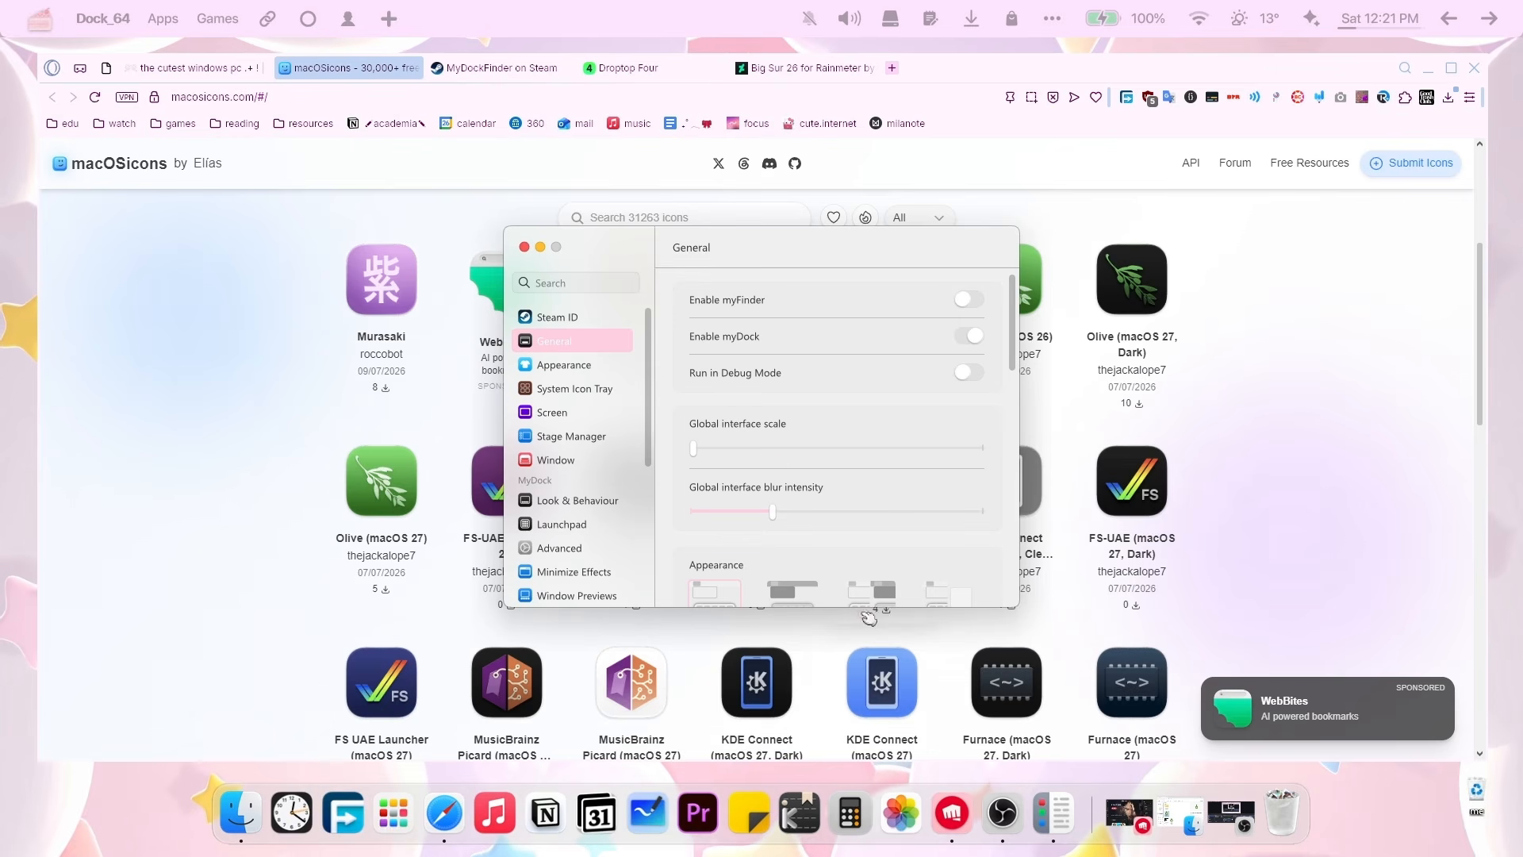
Scroll to the bottom of MyDockFinder's General settings, then search Windows for 'wa'.
{"action": "scroll", "coordinate": [718, 438], "scroll_direction": "down", "scroll_amount": 5}
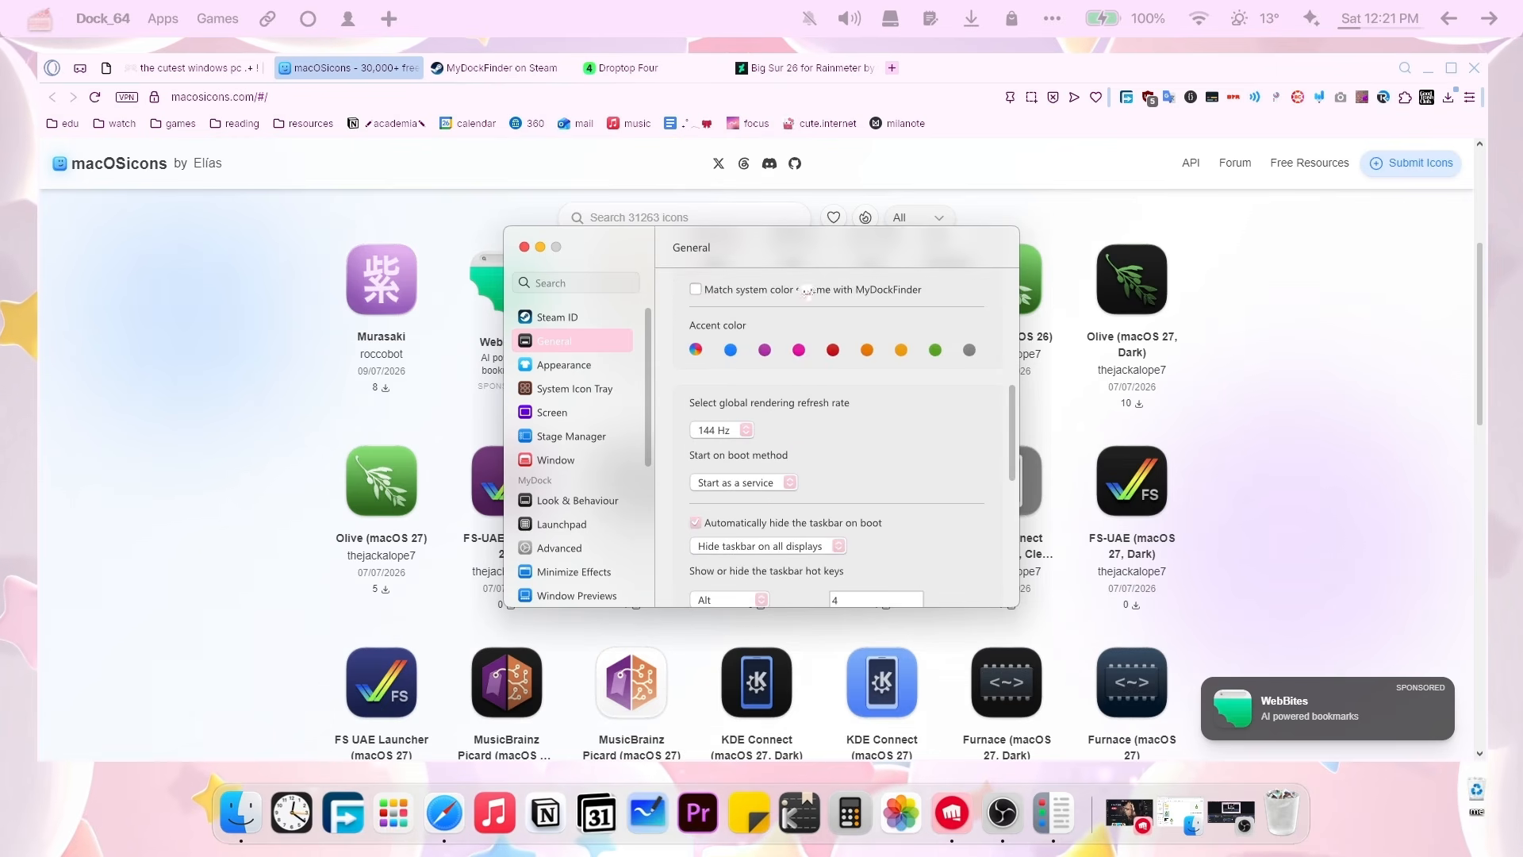
{"action": "scroll", "coordinate": [903, 420], "scroll_direction": "down", "scroll_amount": 5}
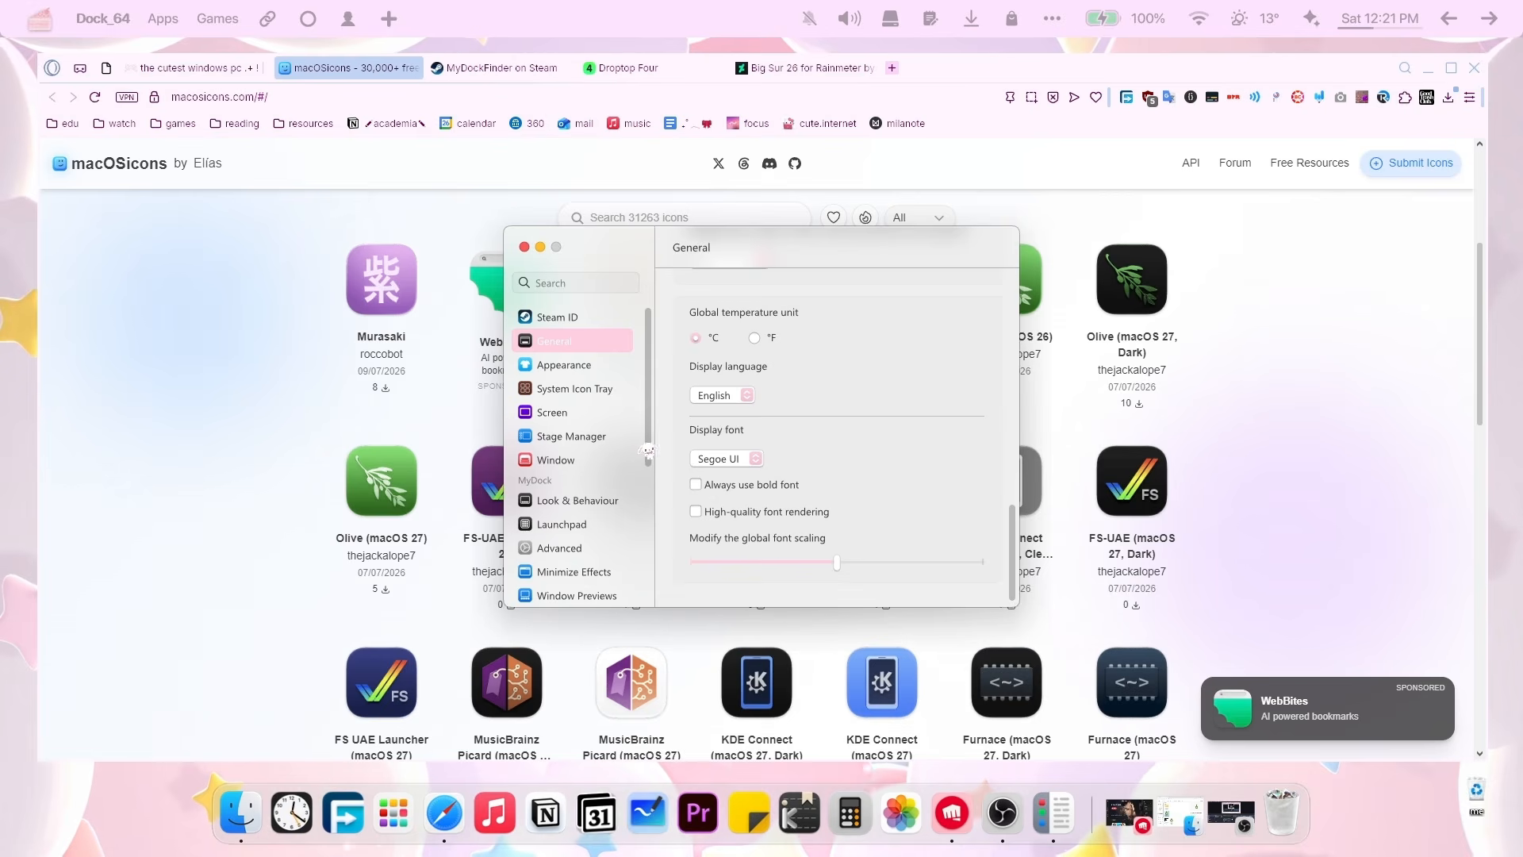
{"action": "key", "text": "super"}
{"action": "type", "text": "wall"}
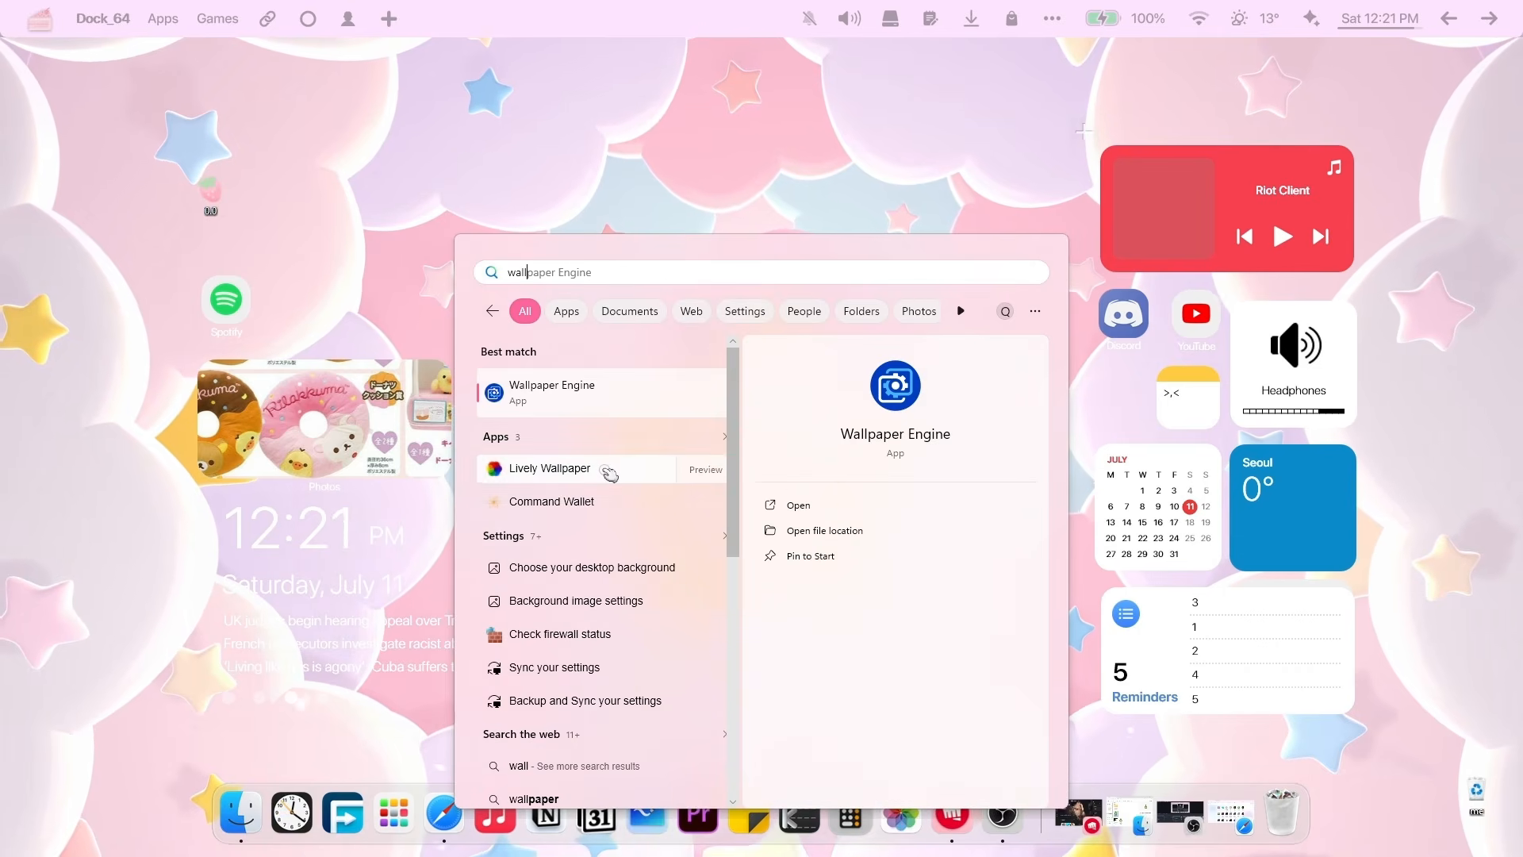
Launch Lively Wallpaper from the search results, dismiss its notice, and reopen Windows search.
{"action": "left_click", "coordinate": [609, 474]}
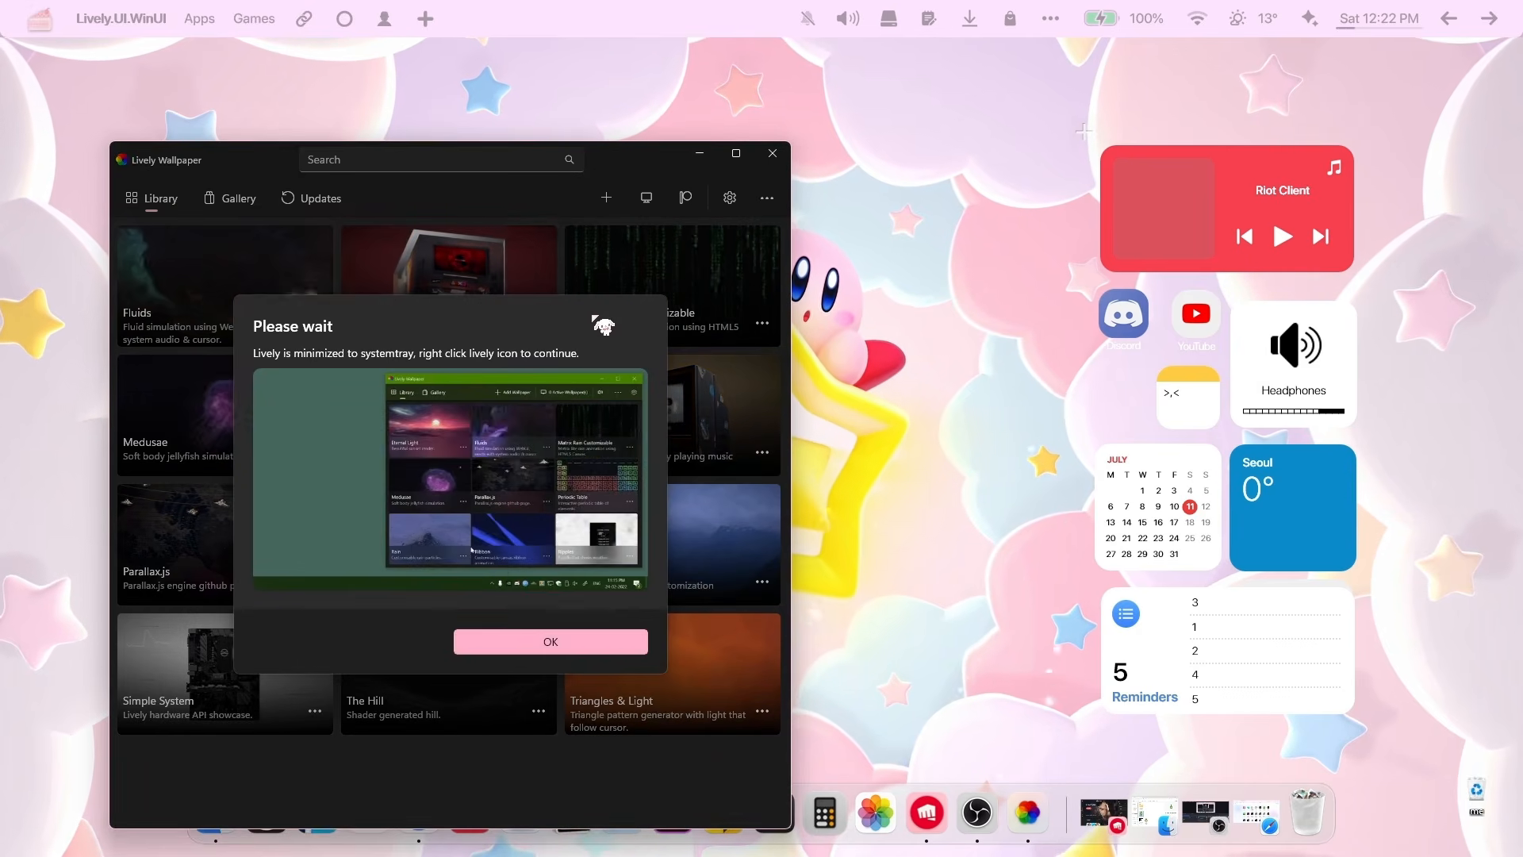
{"action": "left_click", "coordinate": [628, 641]}
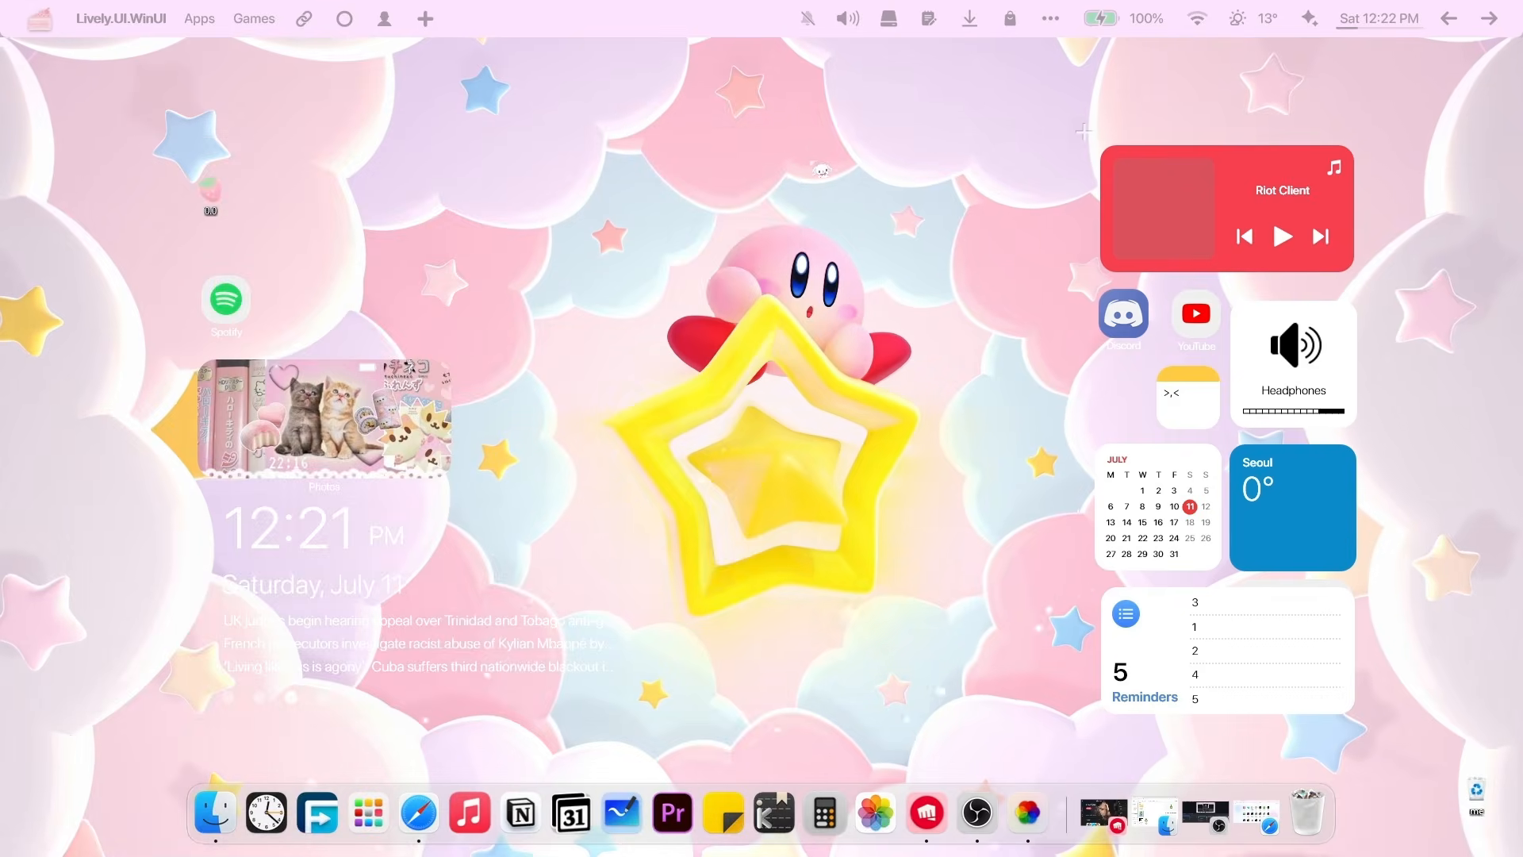
{"action": "key", "text": "super"}
Search 'wall' to launch Wallpaper Engine, then scroll its Installed wallpaper library.
{"action": "type", "text": "wall"}
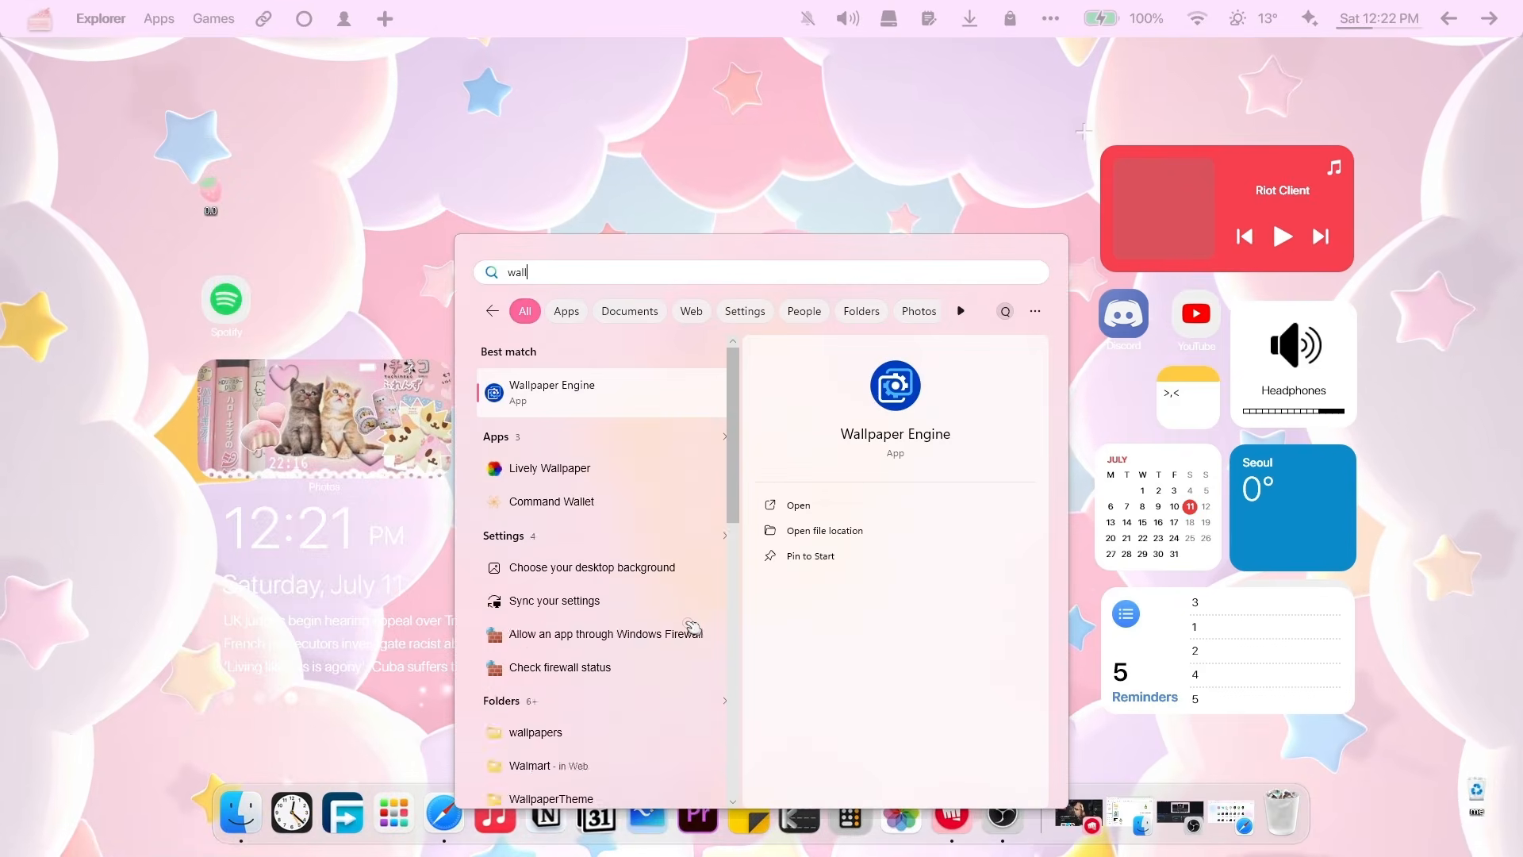
{"action": "key", "text": "Return"}
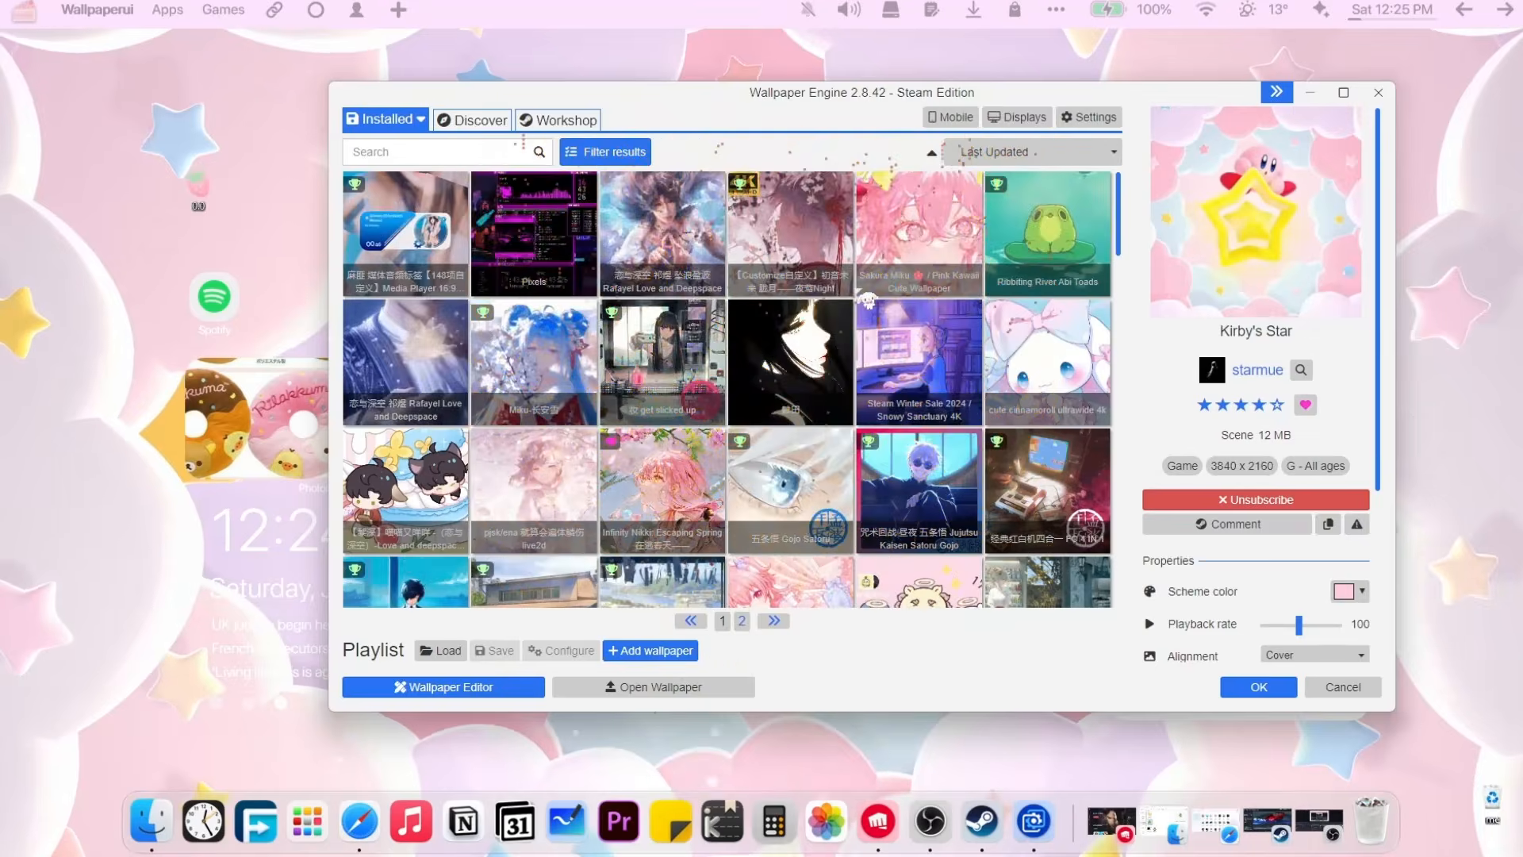
{"action": "scroll", "coordinate": [869, 299], "scroll_direction": "down", "scroll_amount": 10}
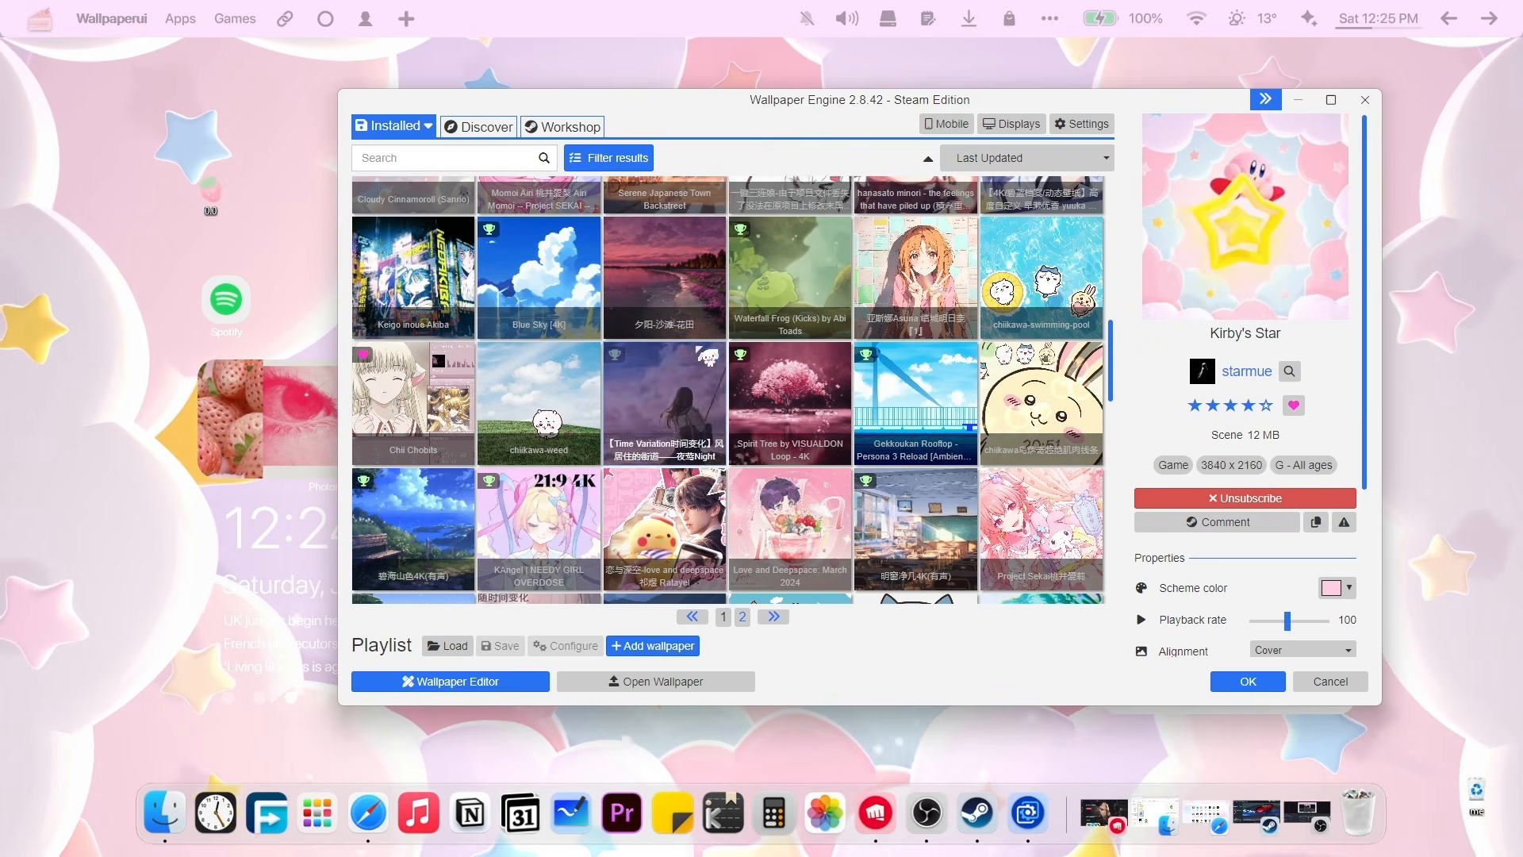
Open the Workshop catalogue's filters and expand the Age rating and Resolution sections.
{"action": "left_click", "coordinate": [508, 126]}
{"action": "left_click", "coordinate": [536, 127]}
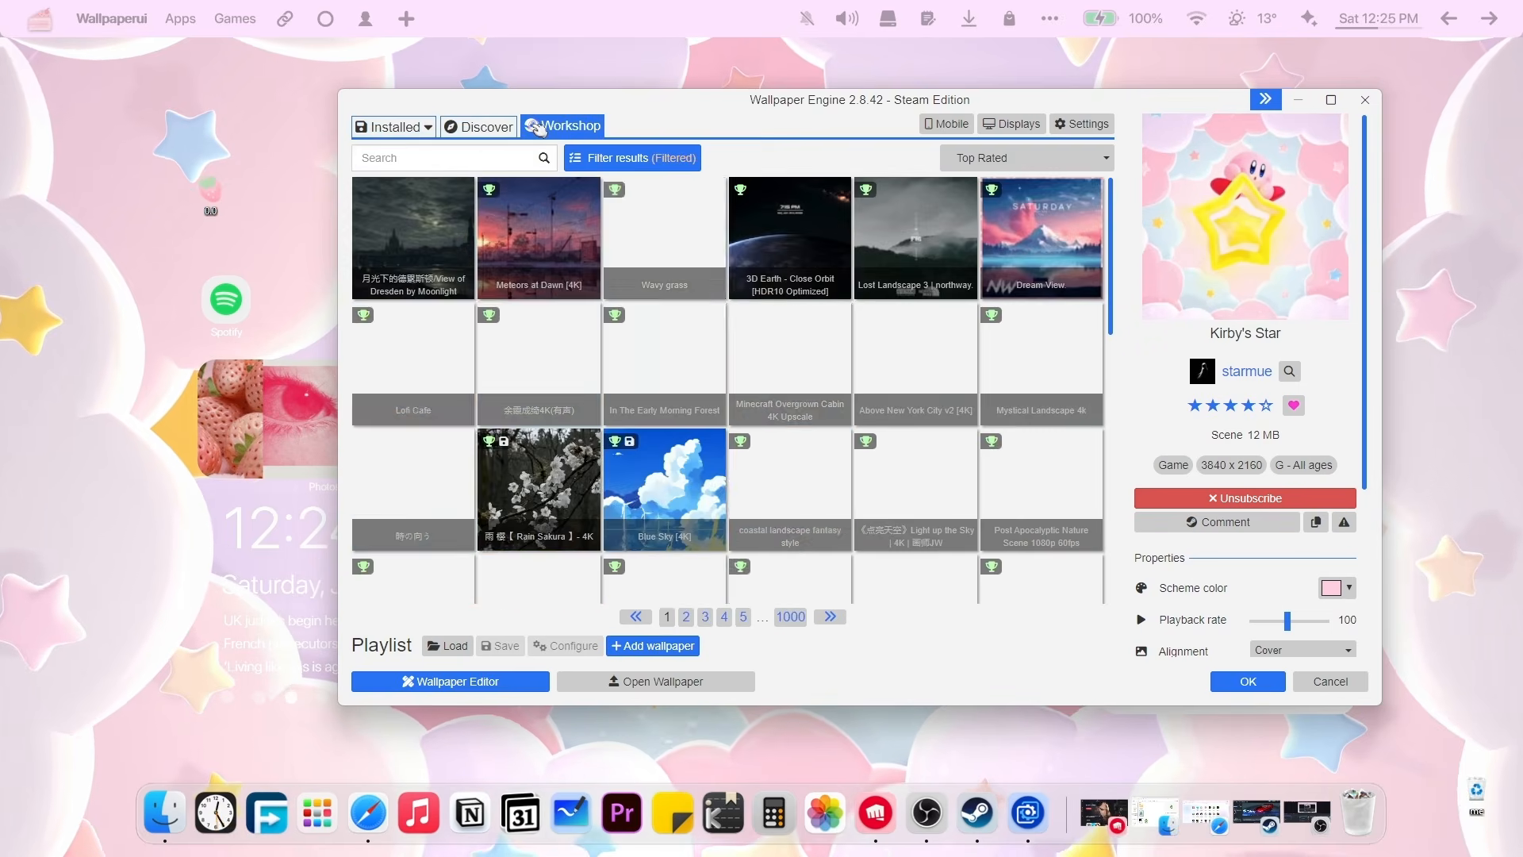
{"action": "left_click", "coordinate": [644, 160]}
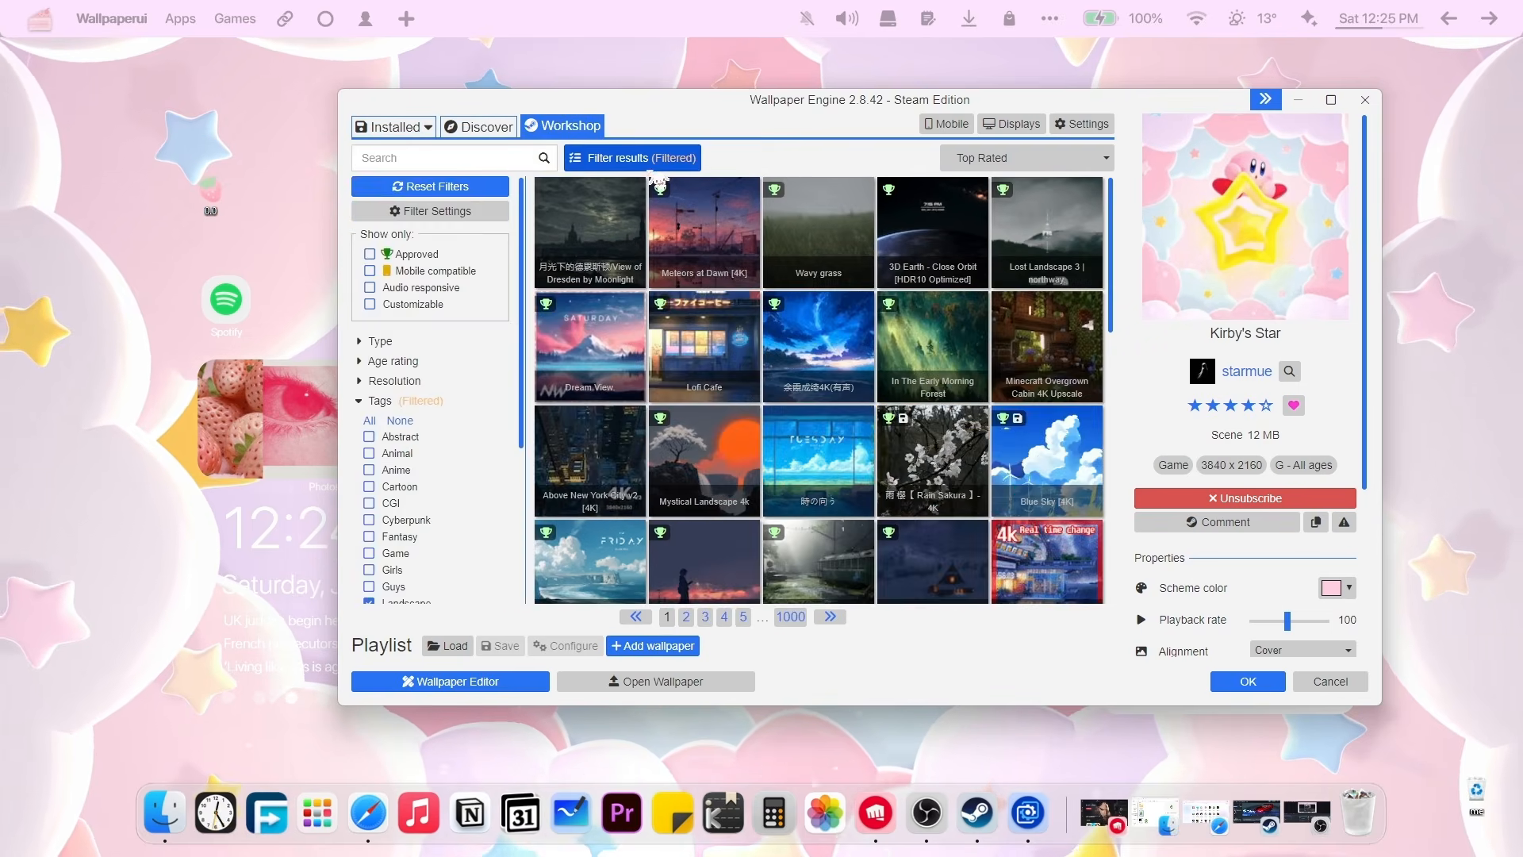
{"action": "left_click", "coordinate": [393, 361]}
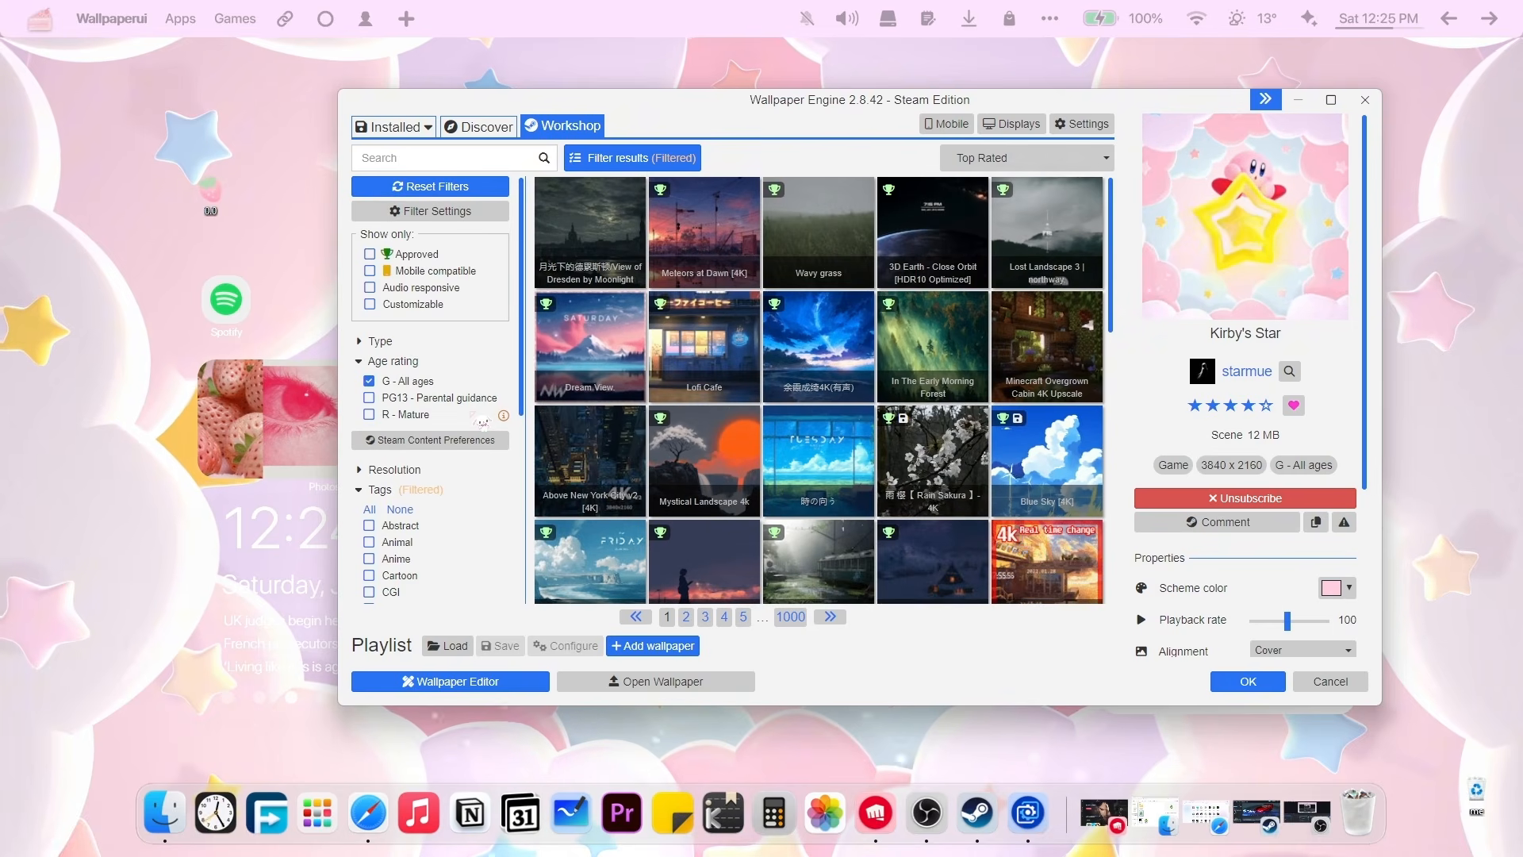
{"action": "left_click", "coordinate": [393, 470]}
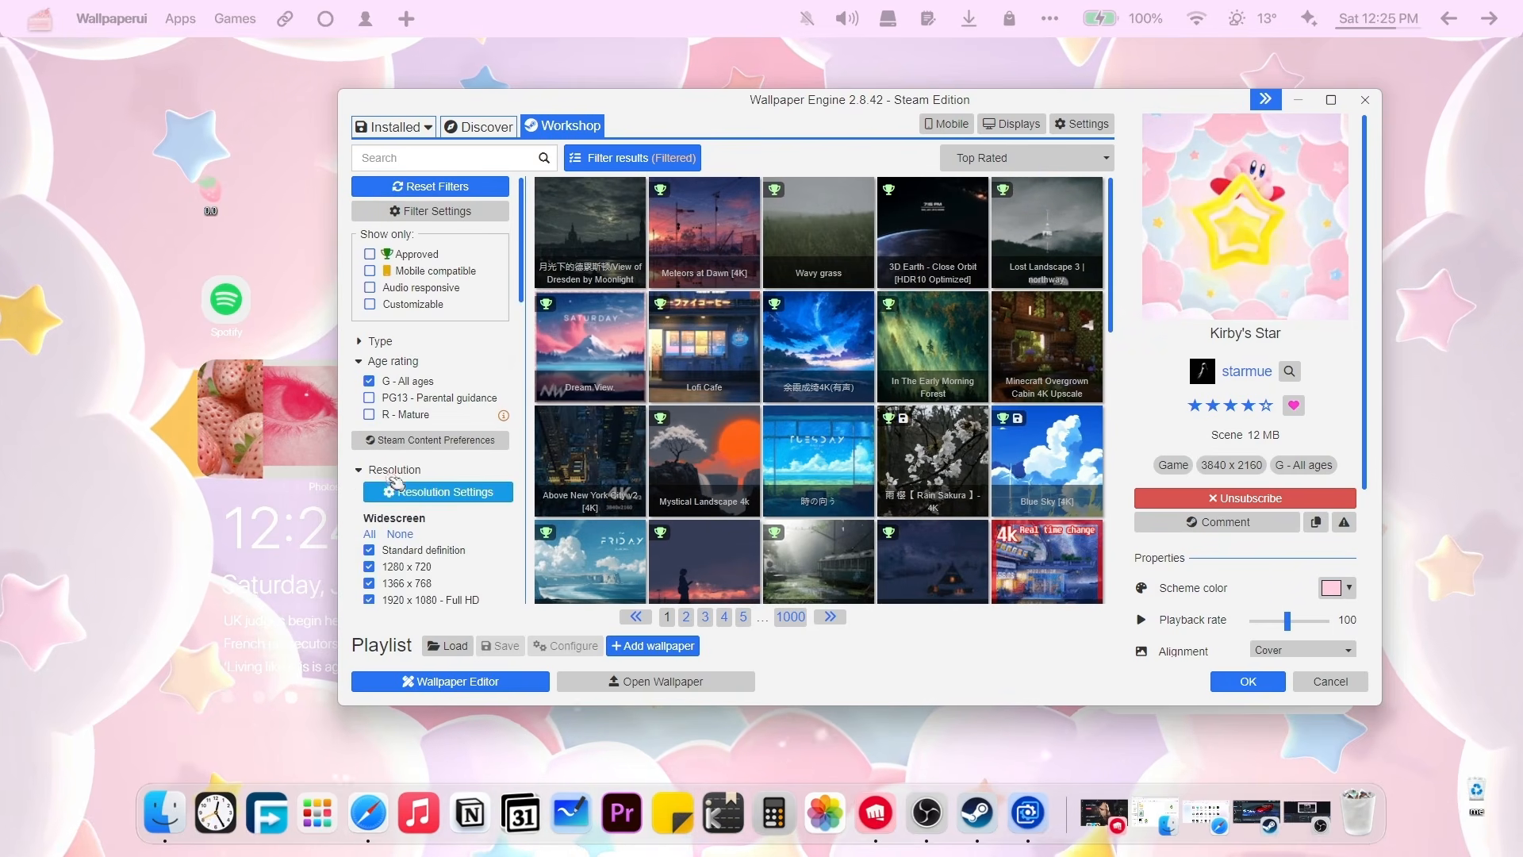
Scroll through the filter list, then go via Discover back to the Installed wallpapers.
{"action": "scroll", "coordinate": [397, 484], "scroll_direction": "down", "scroll_amount": 3}
{"action": "scroll", "coordinate": [394, 484], "scroll_direction": "down", "scroll_amount": 10}
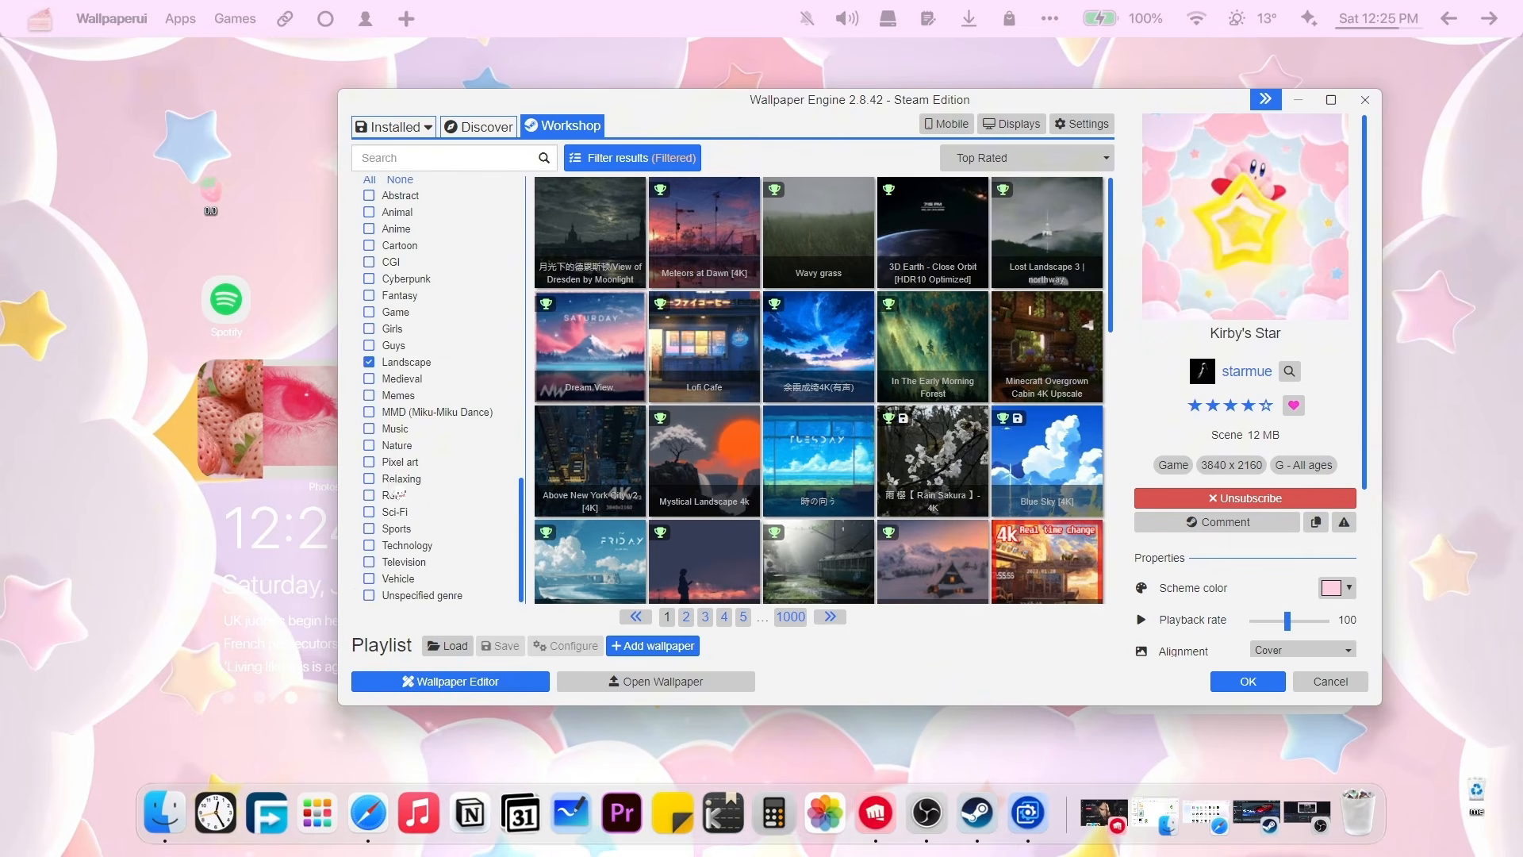
{"action": "scroll", "coordinate": [937, 343], "scroll_direction": "down", "scroll_amount": 5}
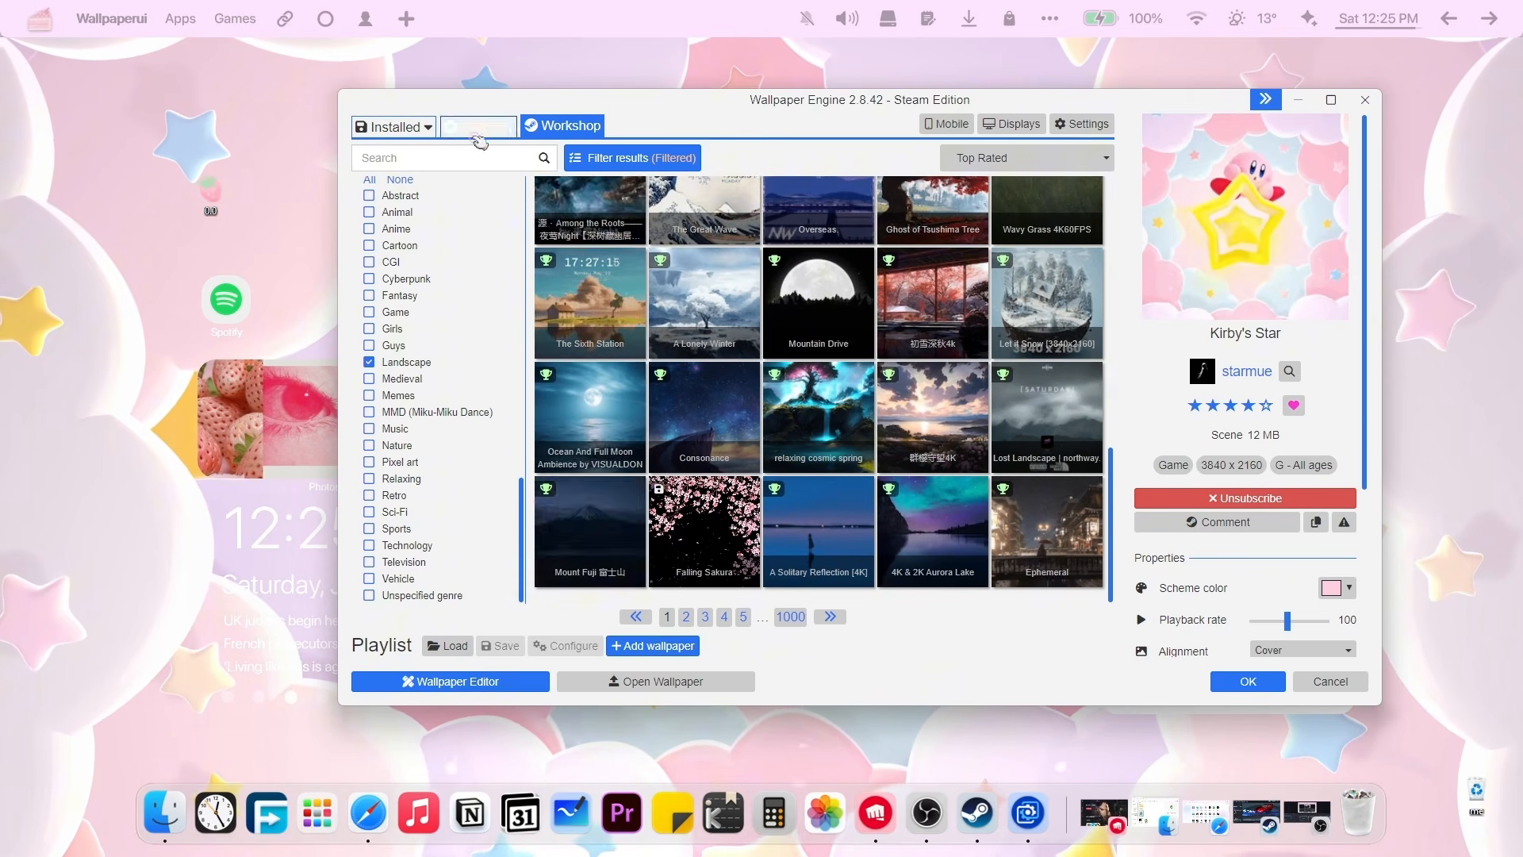
{"action": "left_click", "coordinate": [487, 130]}
{"action": "left_click", "coordinate": [393, 127]}
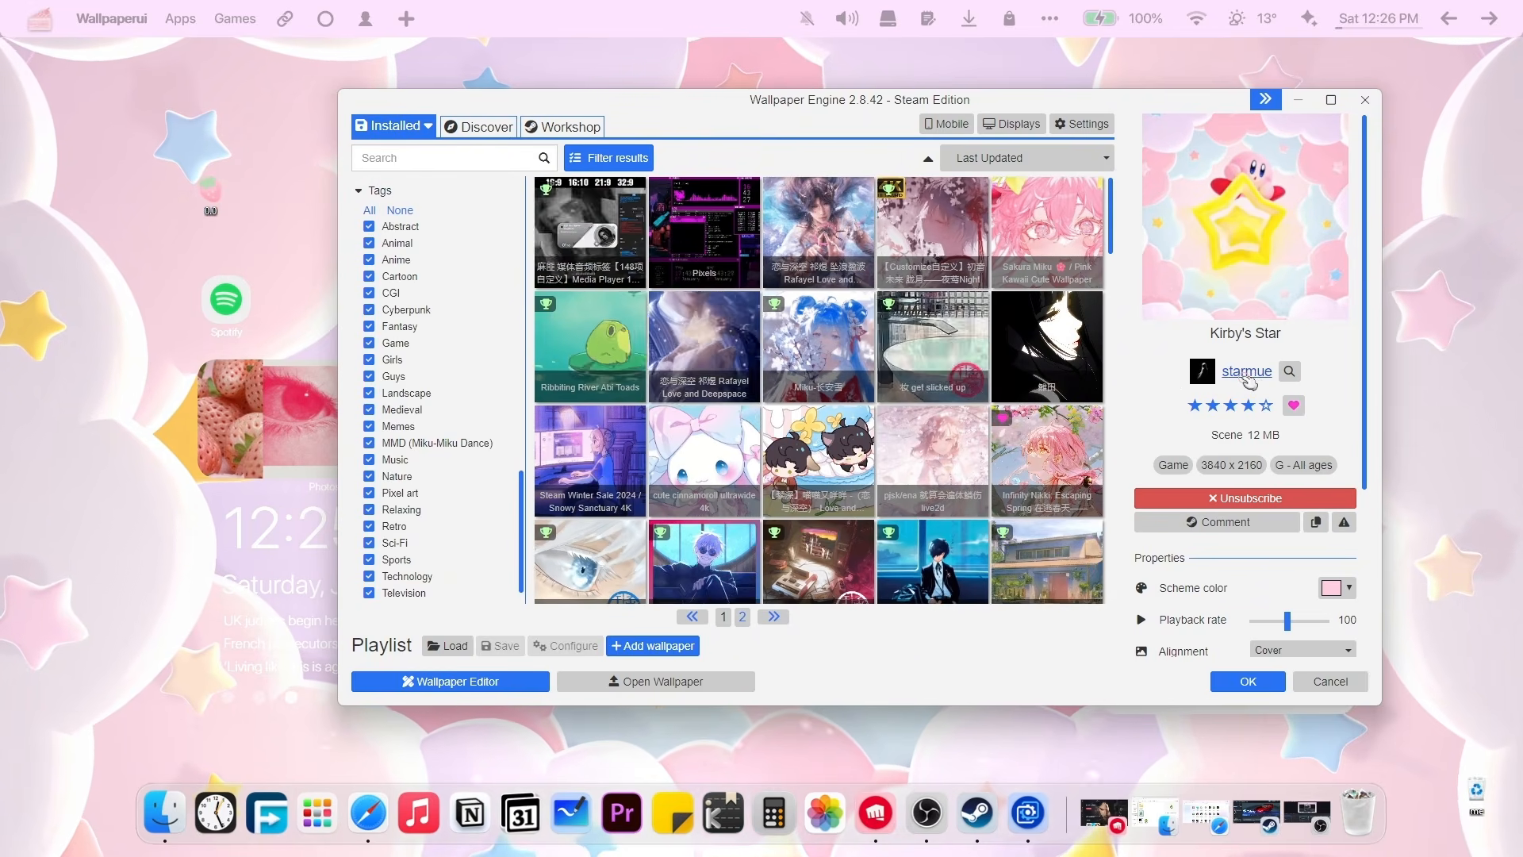
Scroll down the Installed grid until the Kirby's Star tile is visible.
{"action": "scroll", "coordinate": [817, 388], "scroll_direction": "down", "scroll_amount": 2}
{"action": "scroll", "coordinate": [819, 389], "scroll_direction": "down", "scroll_amount": 3}
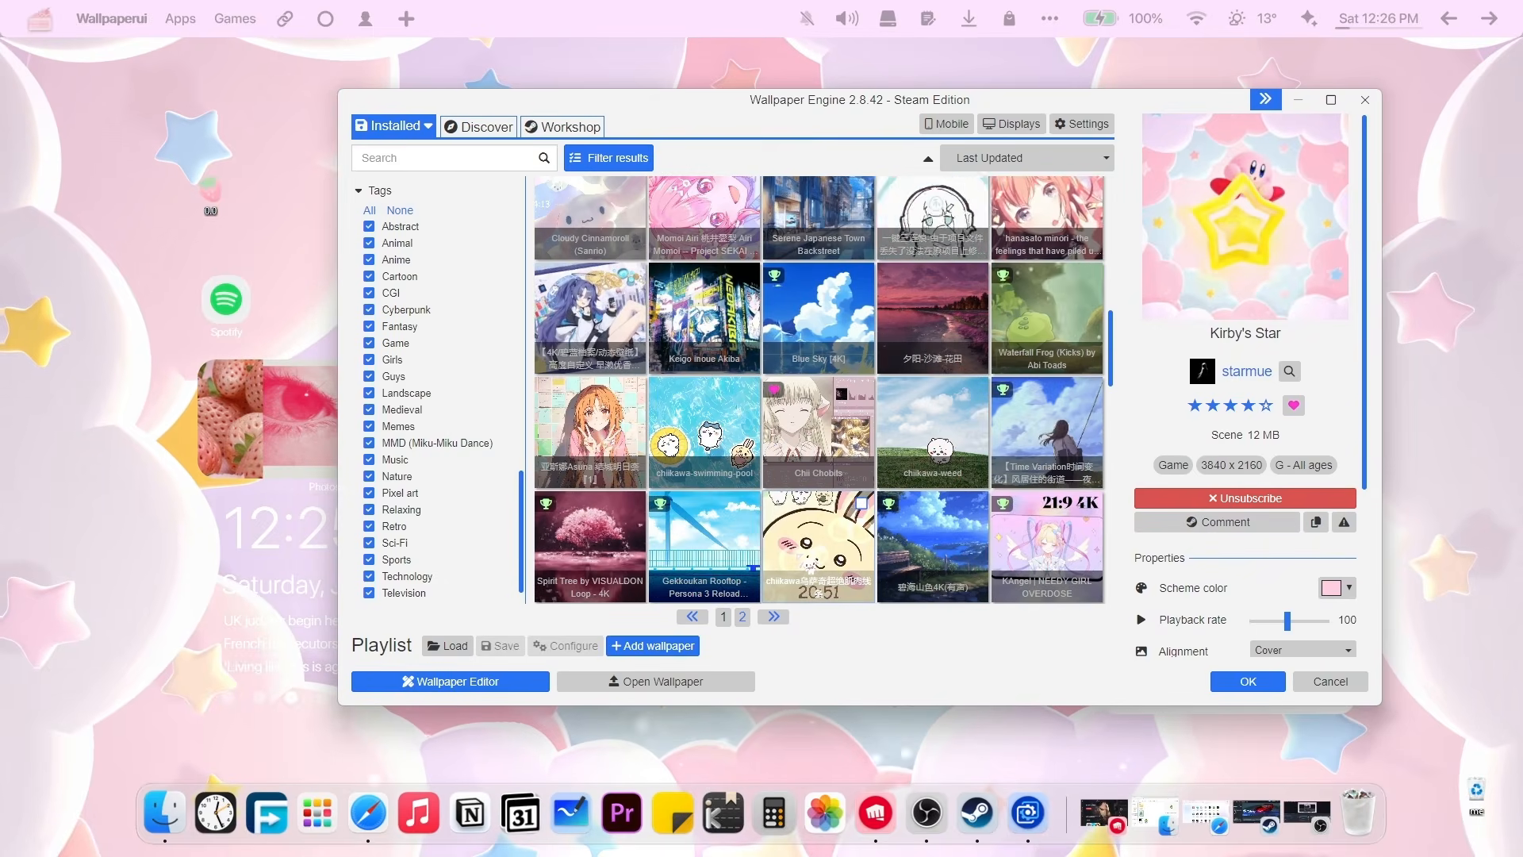
{"action": "scroll", "coordinate": [818, 389], "scroll_direction": "down", "scroll_amount": 5}
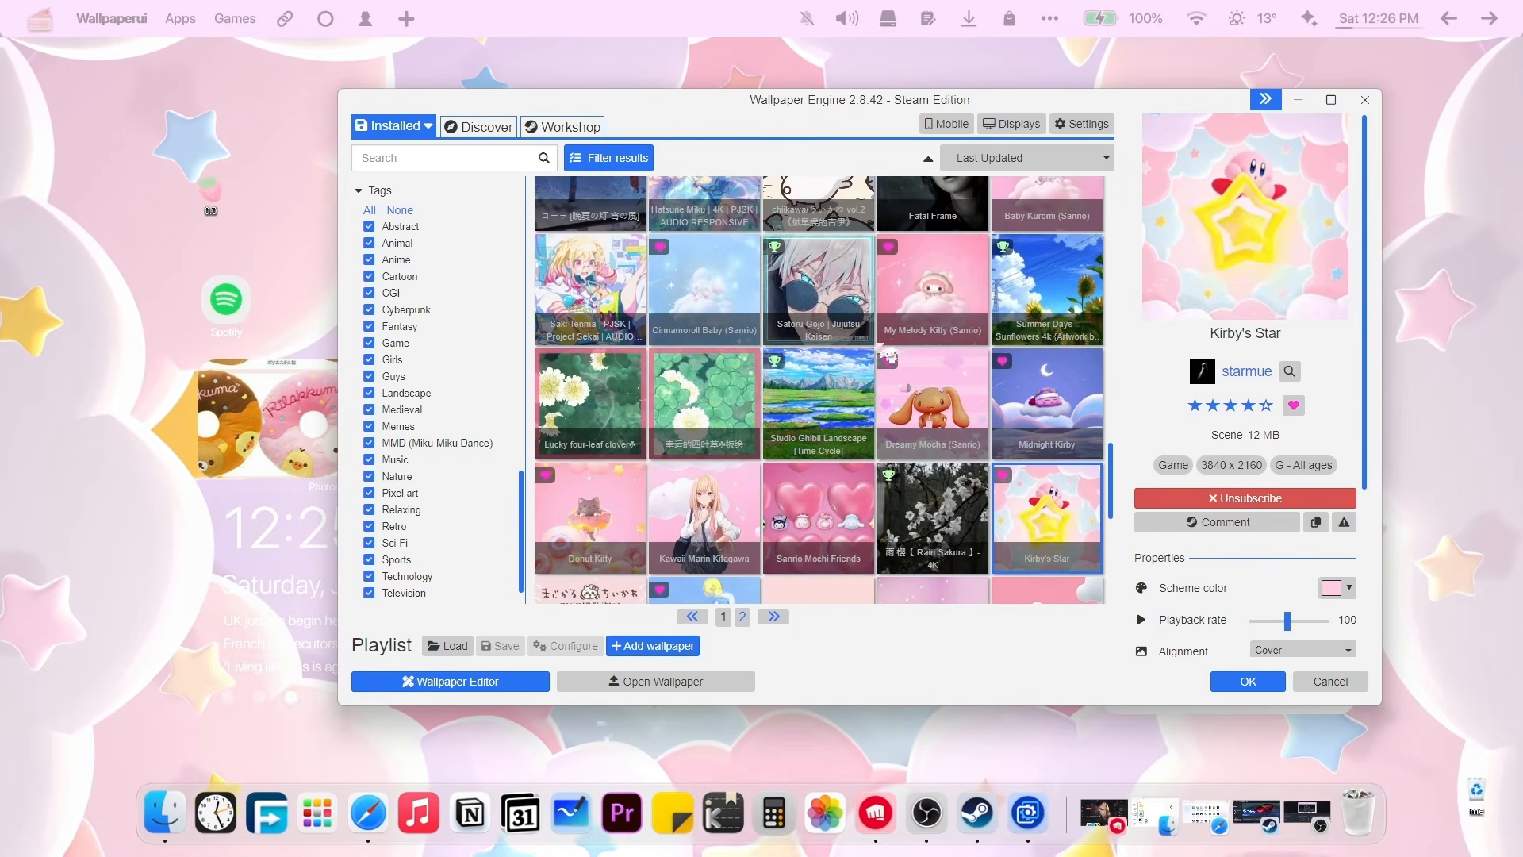
{"action": "scroll", "coordinate": [896, 254], "scroll_direction": "down", "scroll_amount": 2}
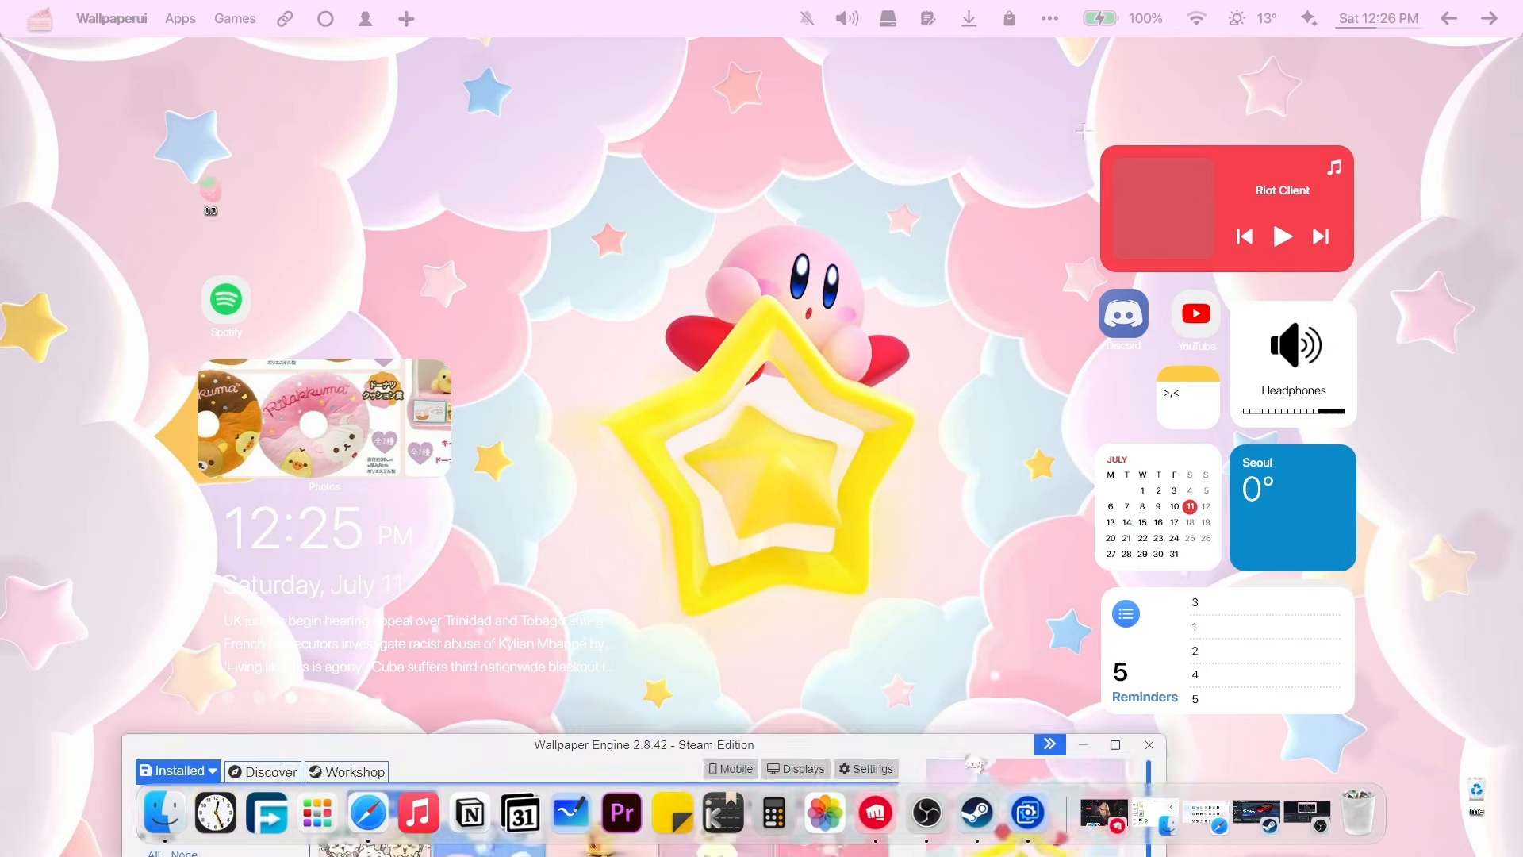
Apply Sanrio Mochi Friends as the desktop wallpaper.
{"action": "left_click_drag", "start_coordinate": [969, 751], "coordinate": [1120, 139]}
{"action": "scroll", "coordinate": [912, 412], "scroll_direction": "up", "scroll_amount": 3}
{"action": "left_click", "coordinate": [752, 334]}
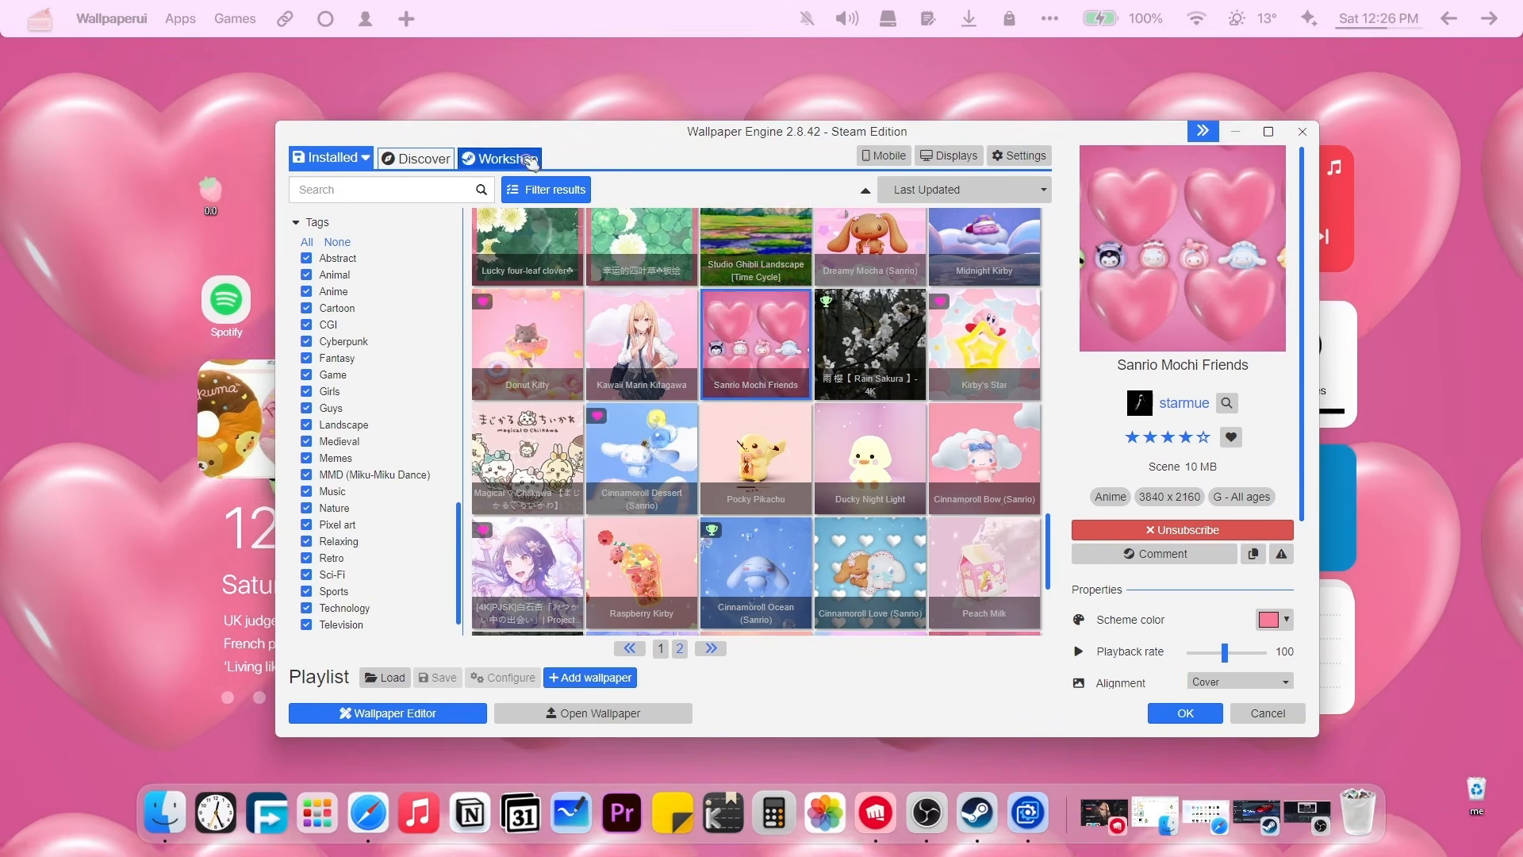
Glance at Workshop, return to Installed, and apply the chiikawa angel wallpaper.
{"action": "left_click", "coordinate": [530, 161]}
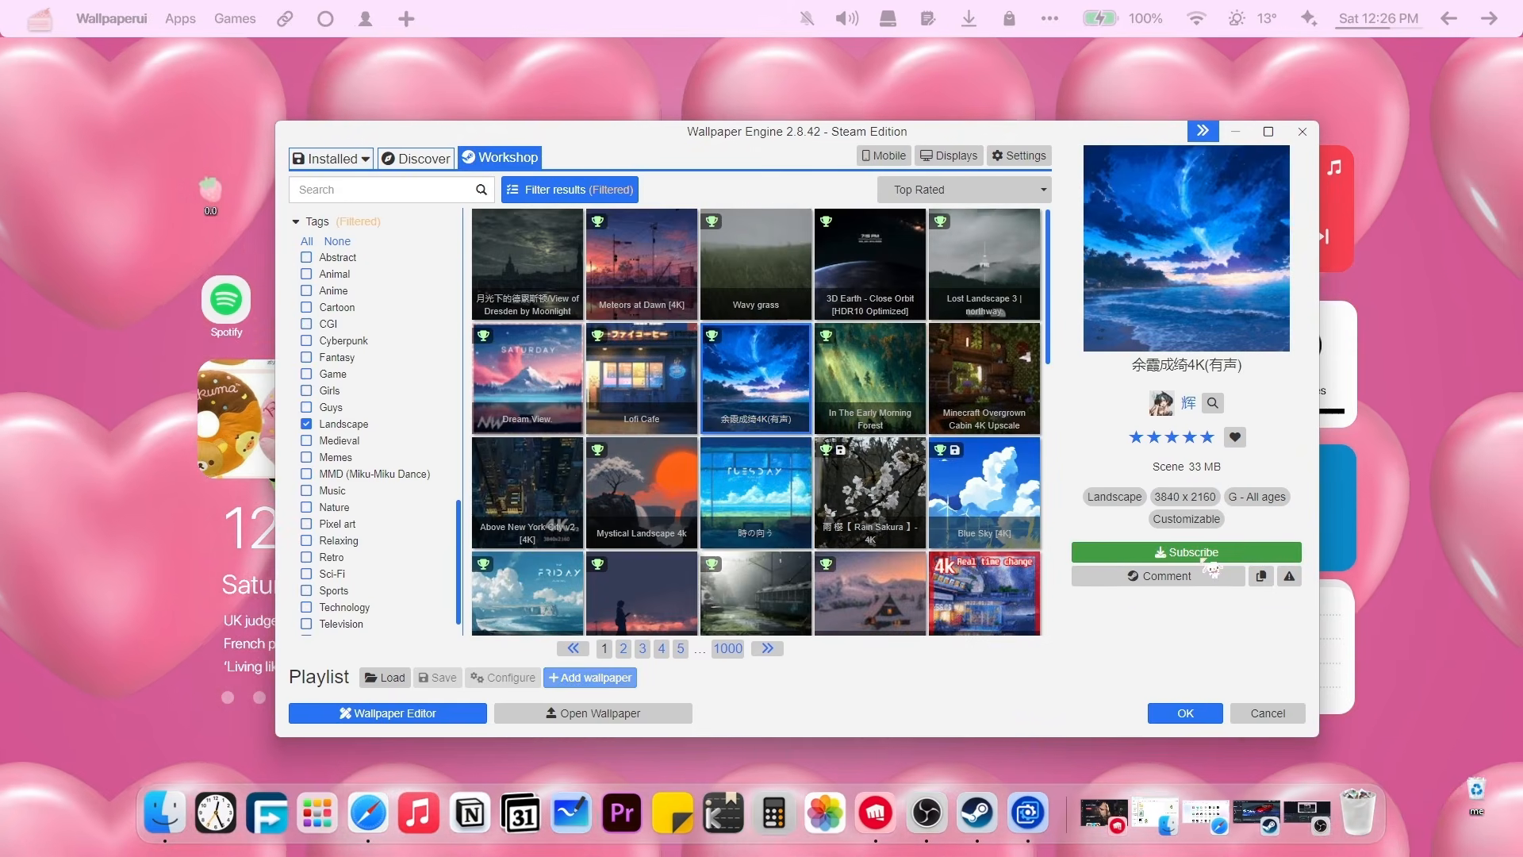
{"action": "left_click", "coordinate": [333, 162]}
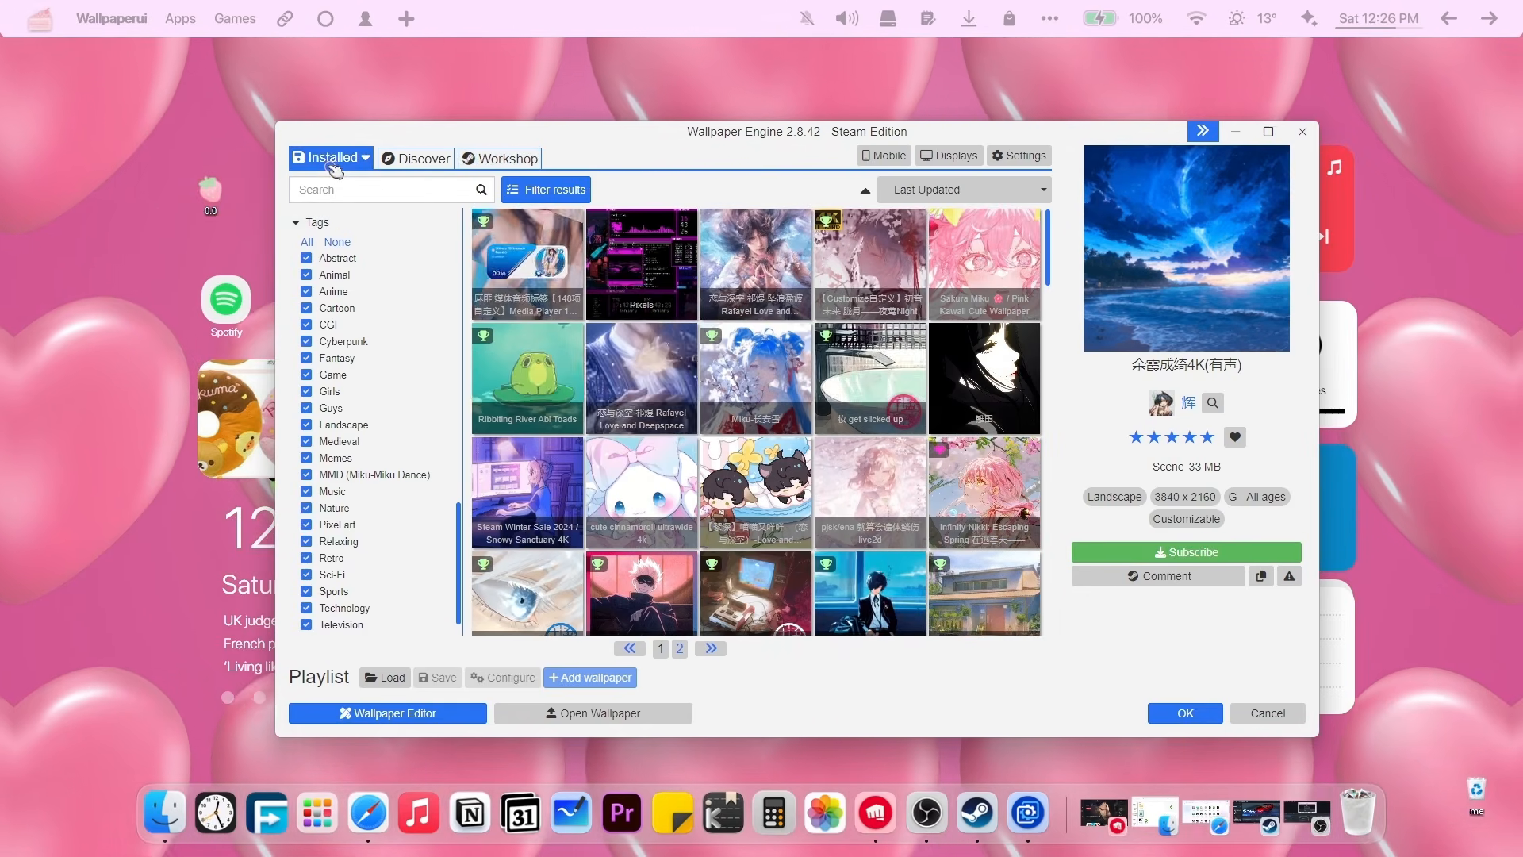
{"action": "scroll", "coordinate": [876, 481], "scroll_direction": "down", "scroll_amount": 9}
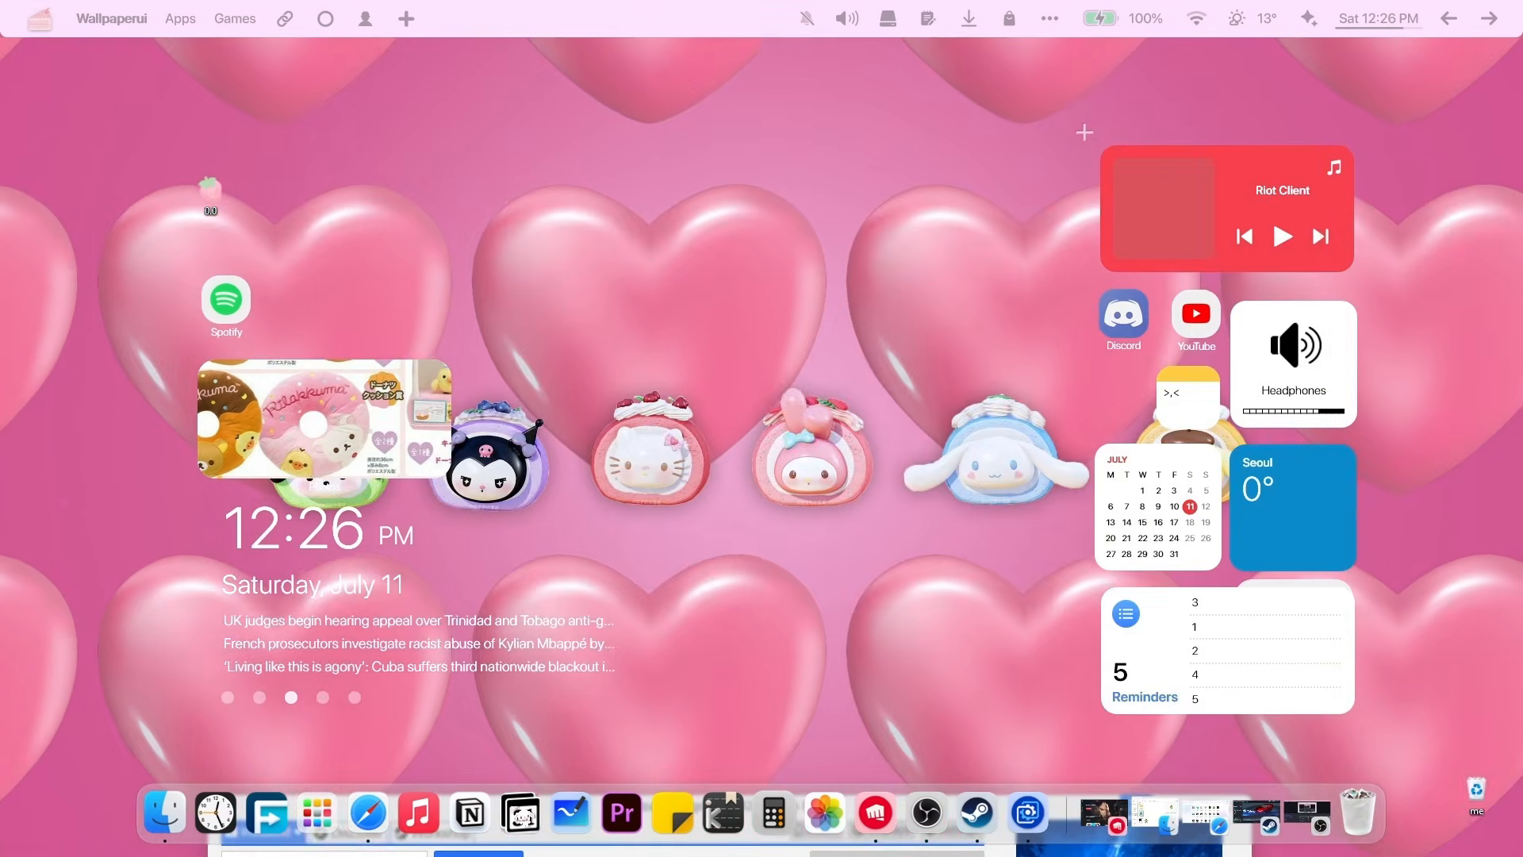
{"action": "left_click_drag", "start_coordinate": [514, 806], "coordinate": [541, 748]}
{"action": "left_click", "coordinate": [704, 413]}
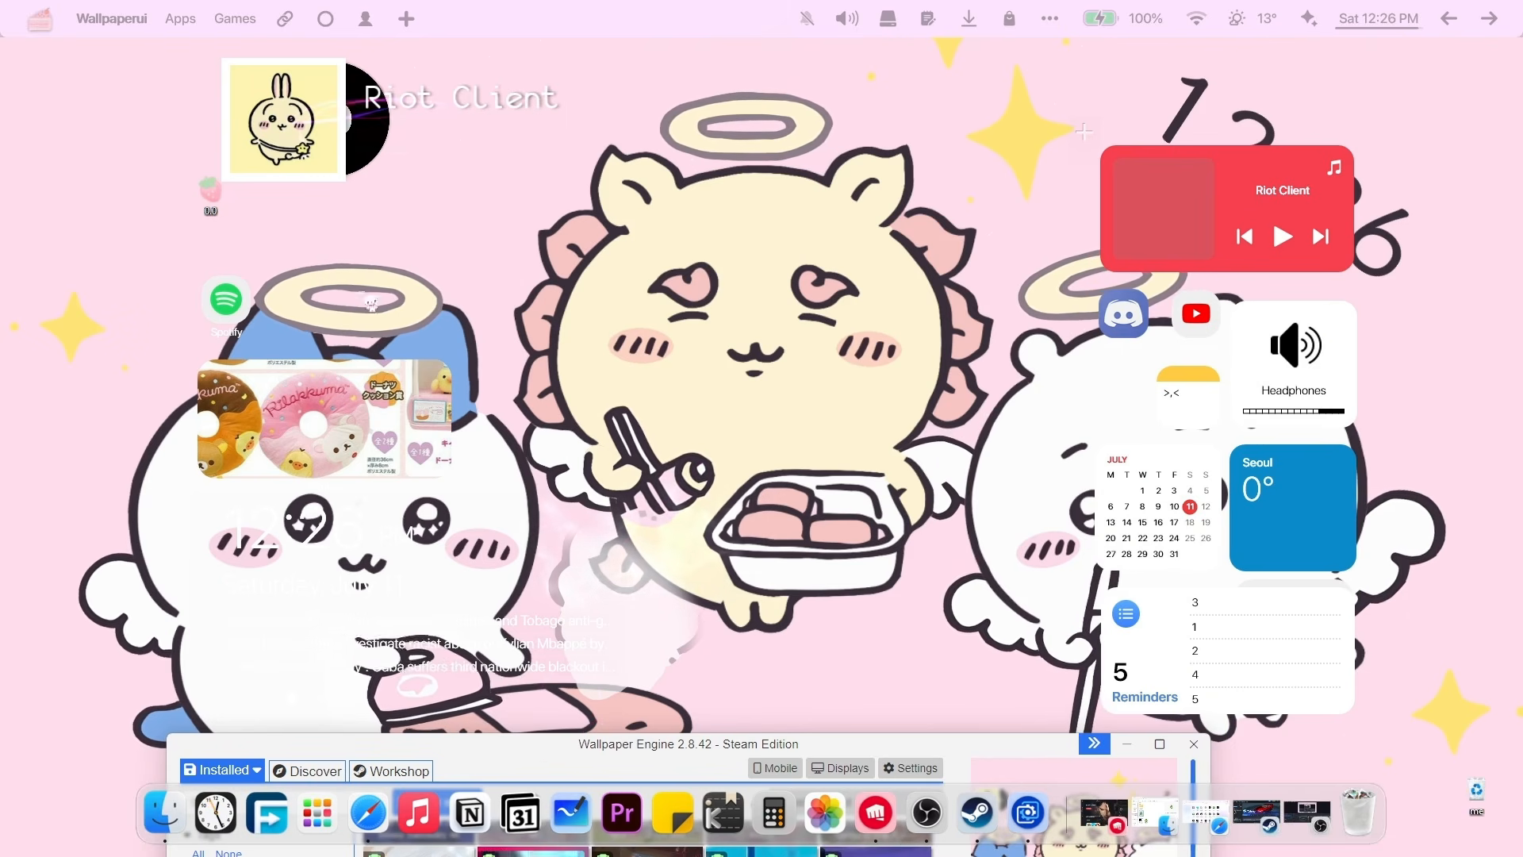
Apply the chiikawa-swimming-pool, then the Lovely Little Twin Stars wallpapers.
{"action": "left_click_drag", "start_coordinate": [489, 744], "coordinate": [525, 196]}
{"action": "scroll", "coordinate": [635, 475], "scroll_direction": "down", "scroll_amount": 5}
{"action": "left_click", "coordinate": [592, 547]}
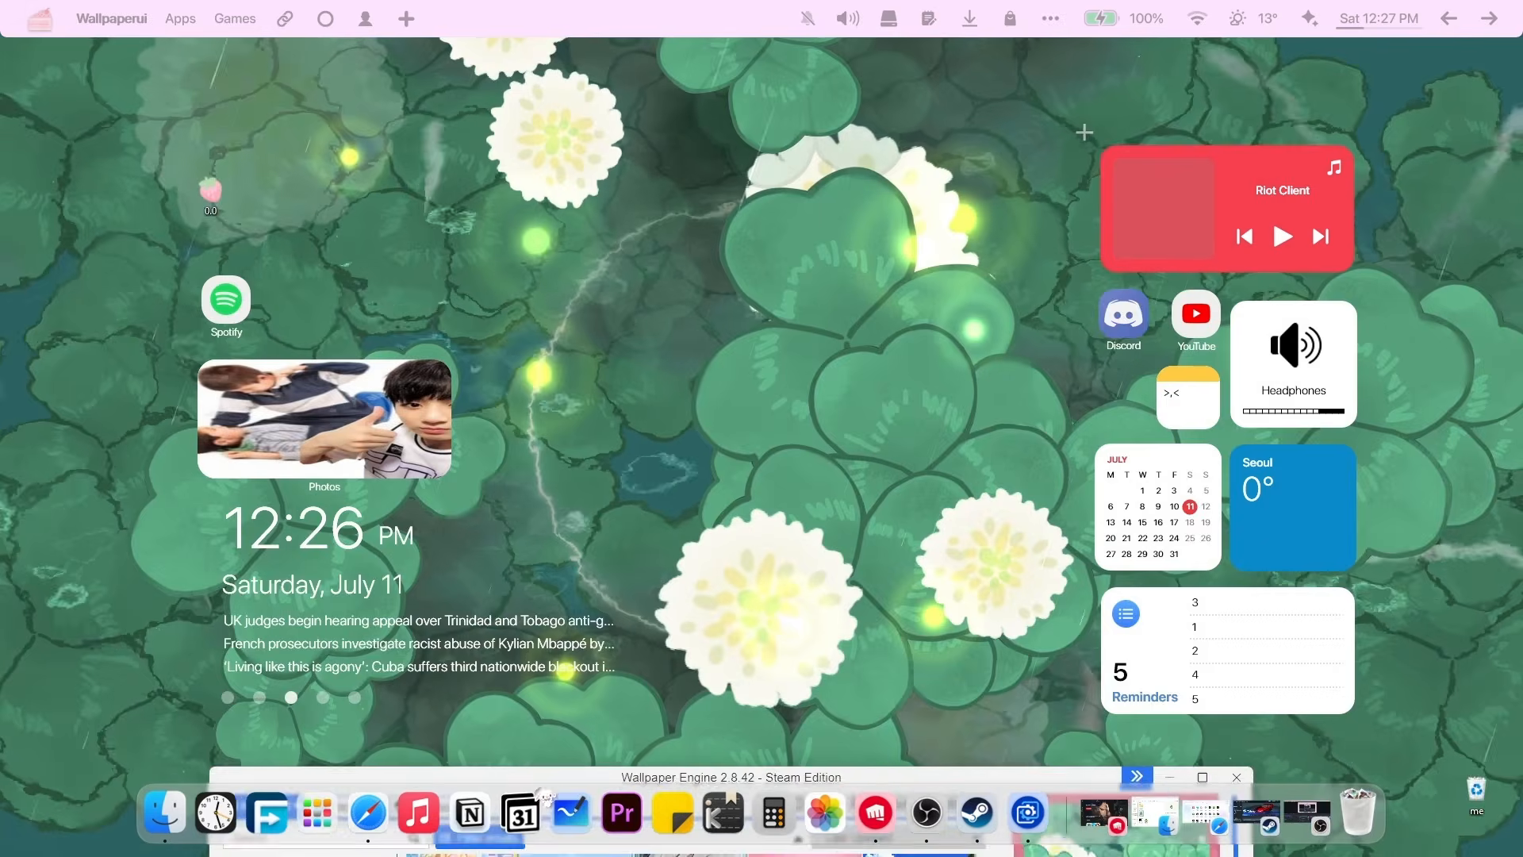
{"action": "left_click_drag", "start_coordinate": [535, 785], "coordinate": [586, 201]}
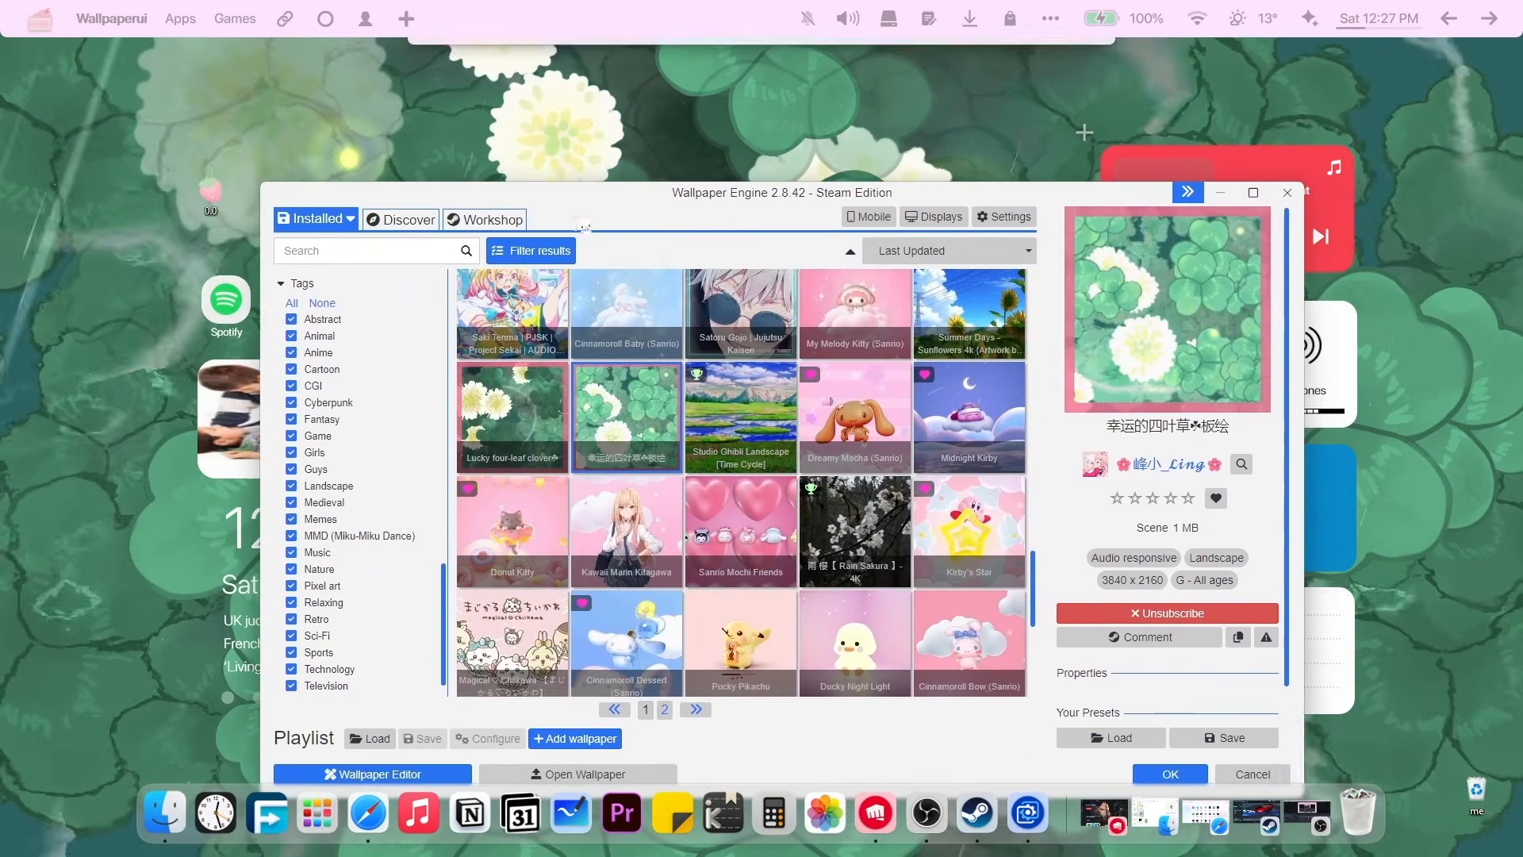
{"action": "scroll", "coordinate": [637, 546], "scroll_direction": "down", "scroll_amount": 5}
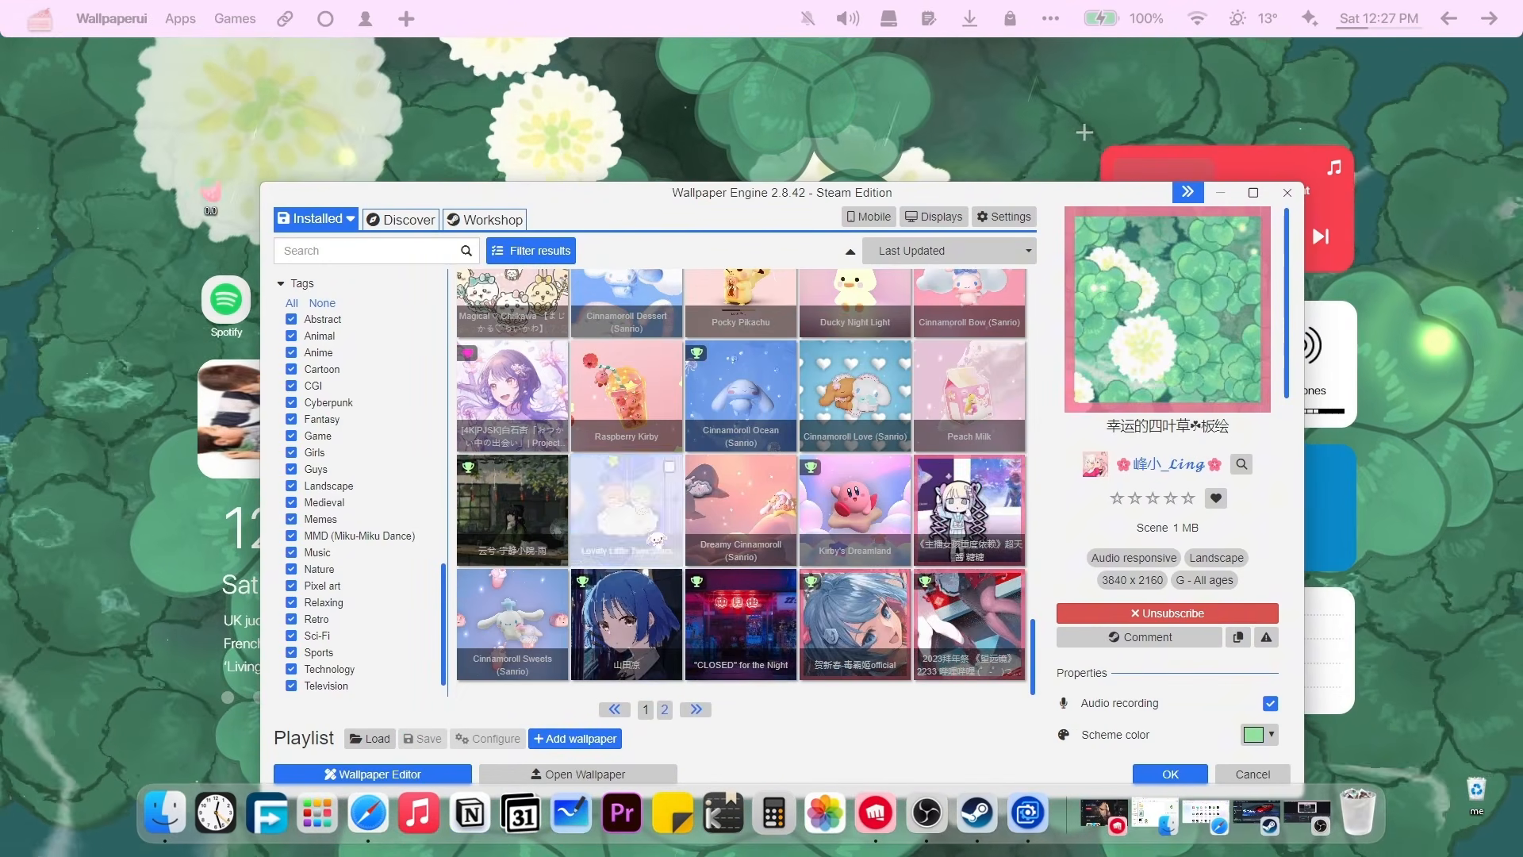
{"action": "left_click", "coordinate": [627, 512]}
Try the "CLOSED" for the Night and Pocky Pikachu wallpapers on the desktop.
{"action": "left_click_drag", "start_coordinate": [598, 198], "coordinate": [740, 158]}
{"action": "left_click", "coordinate": [885, 591]}
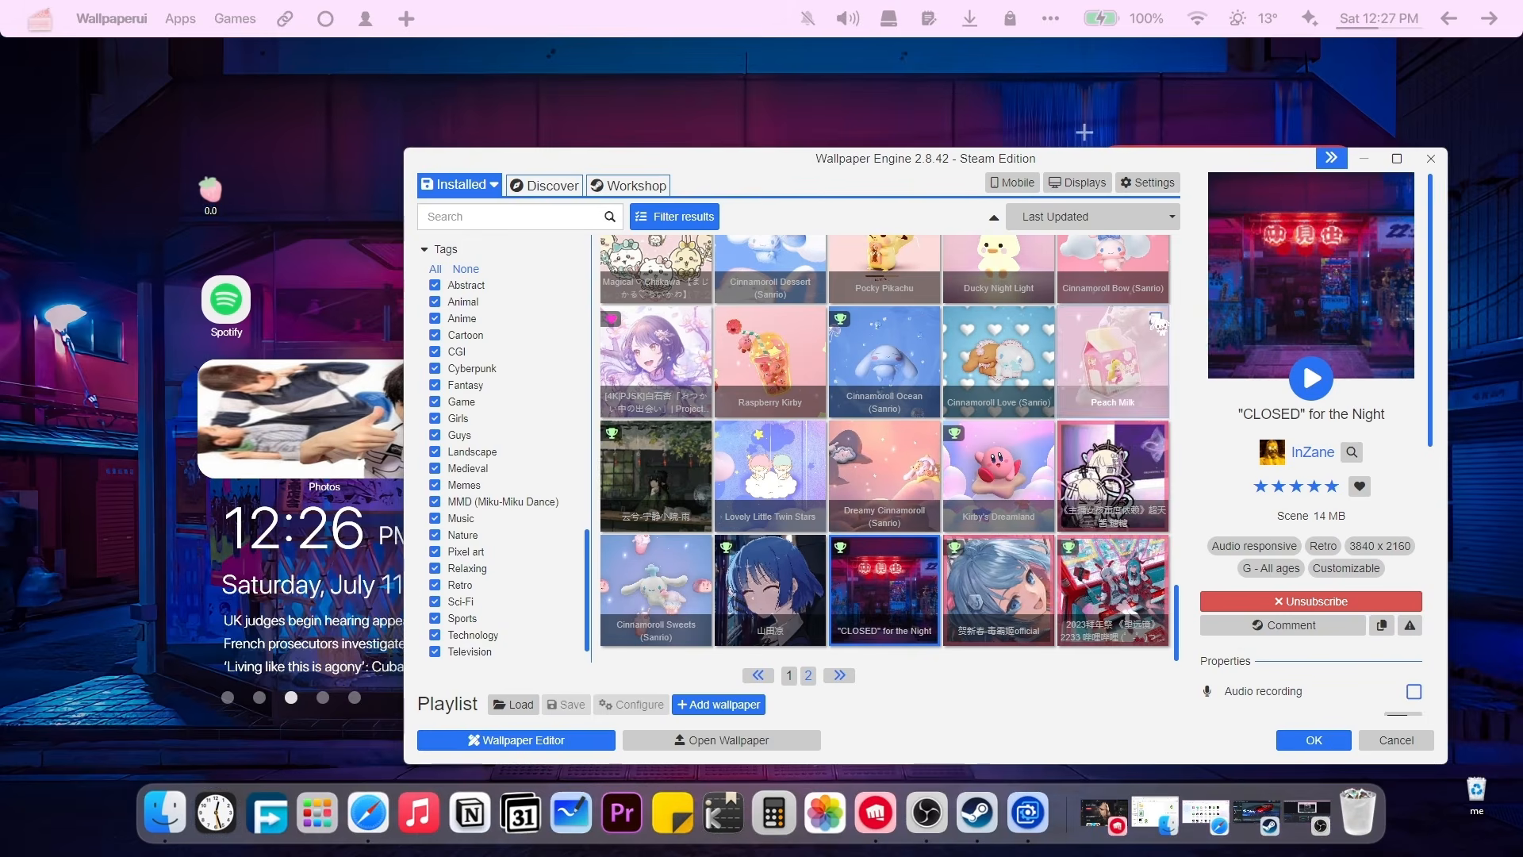
{"action": "scroll", "coordinate": [916, 278], "scroll_direction": "up", "scroll_amount": 1}
{"action": "left_click", "coordinate": [917, 278]}
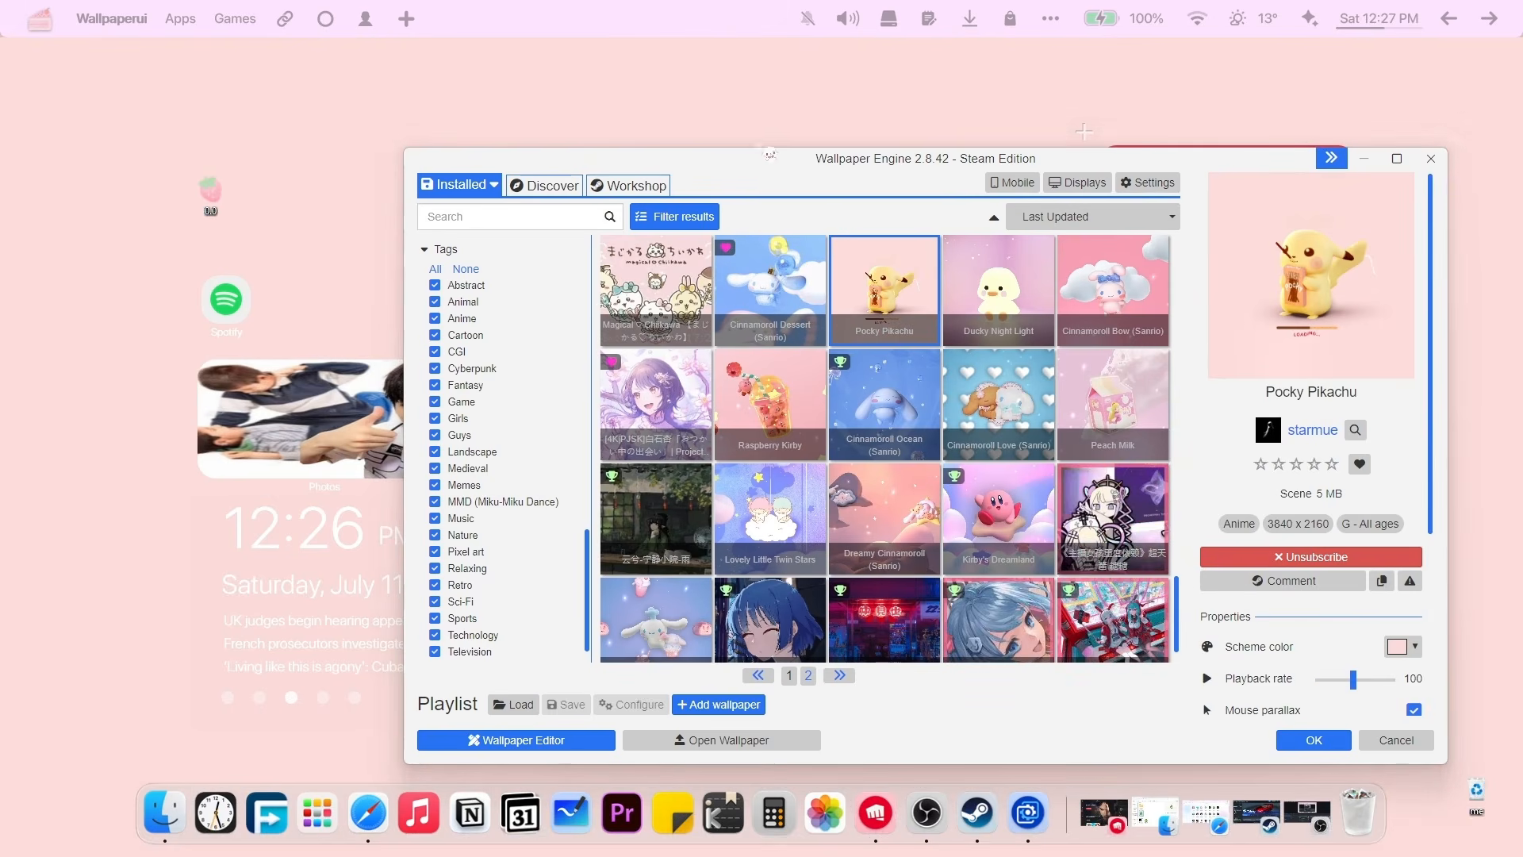
{"action": "left_click_drag", "start_coordinate": [758, 156], "coordinate": [646, 479]}
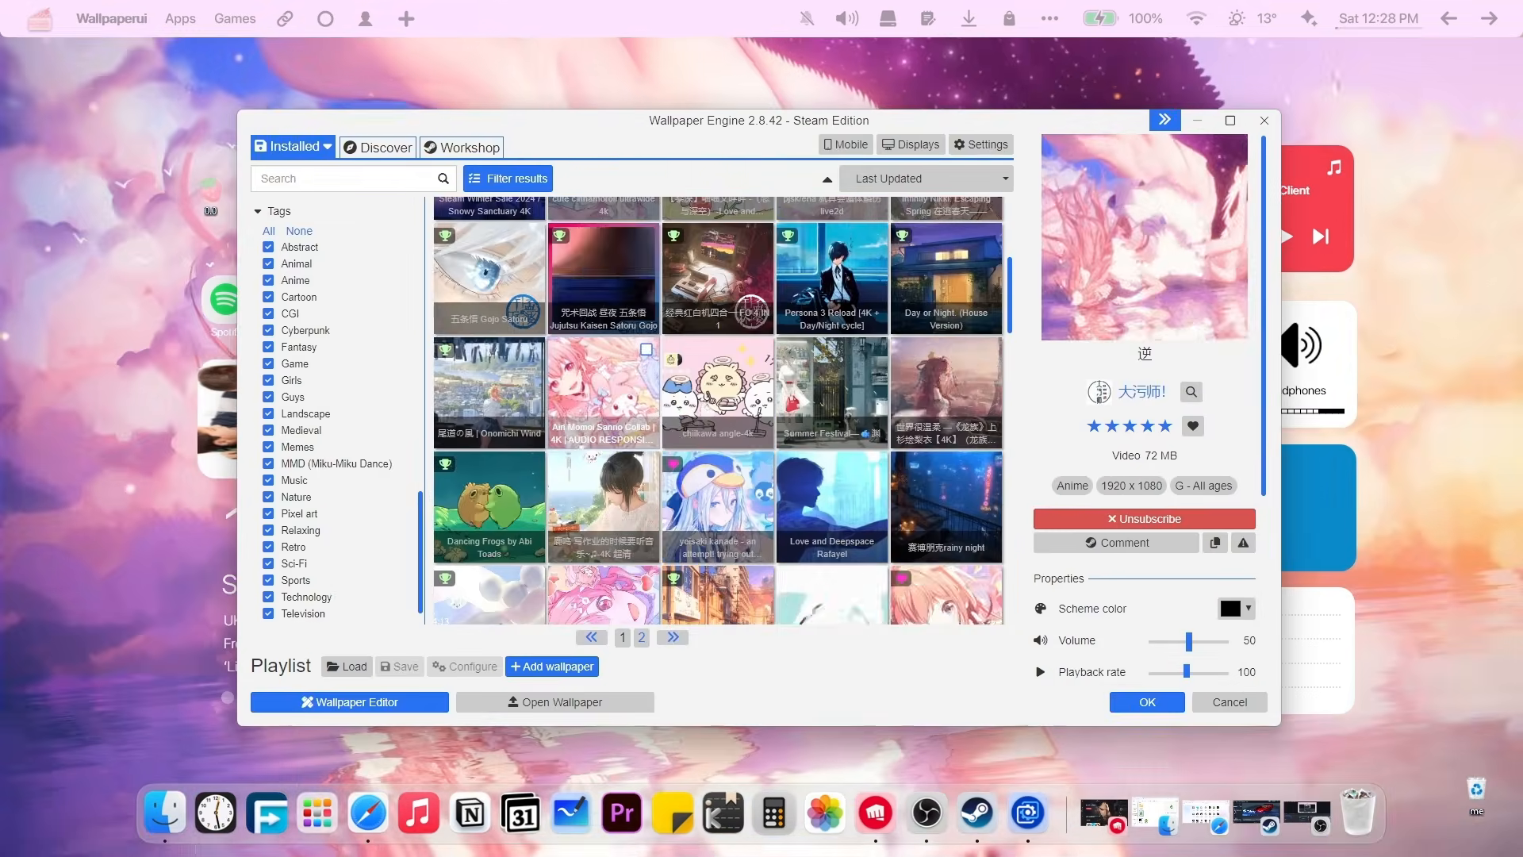
Set Kirby's Star back as the desktop wallpaper.
{"action": "scroll", "coordinate": [636, 527], "scroll_direction": "down", "scroll_amount": 3}
{"action": "scroll", "coordinate": [636, 526], "scroll_direction": "down", "scroll_amount": 9}
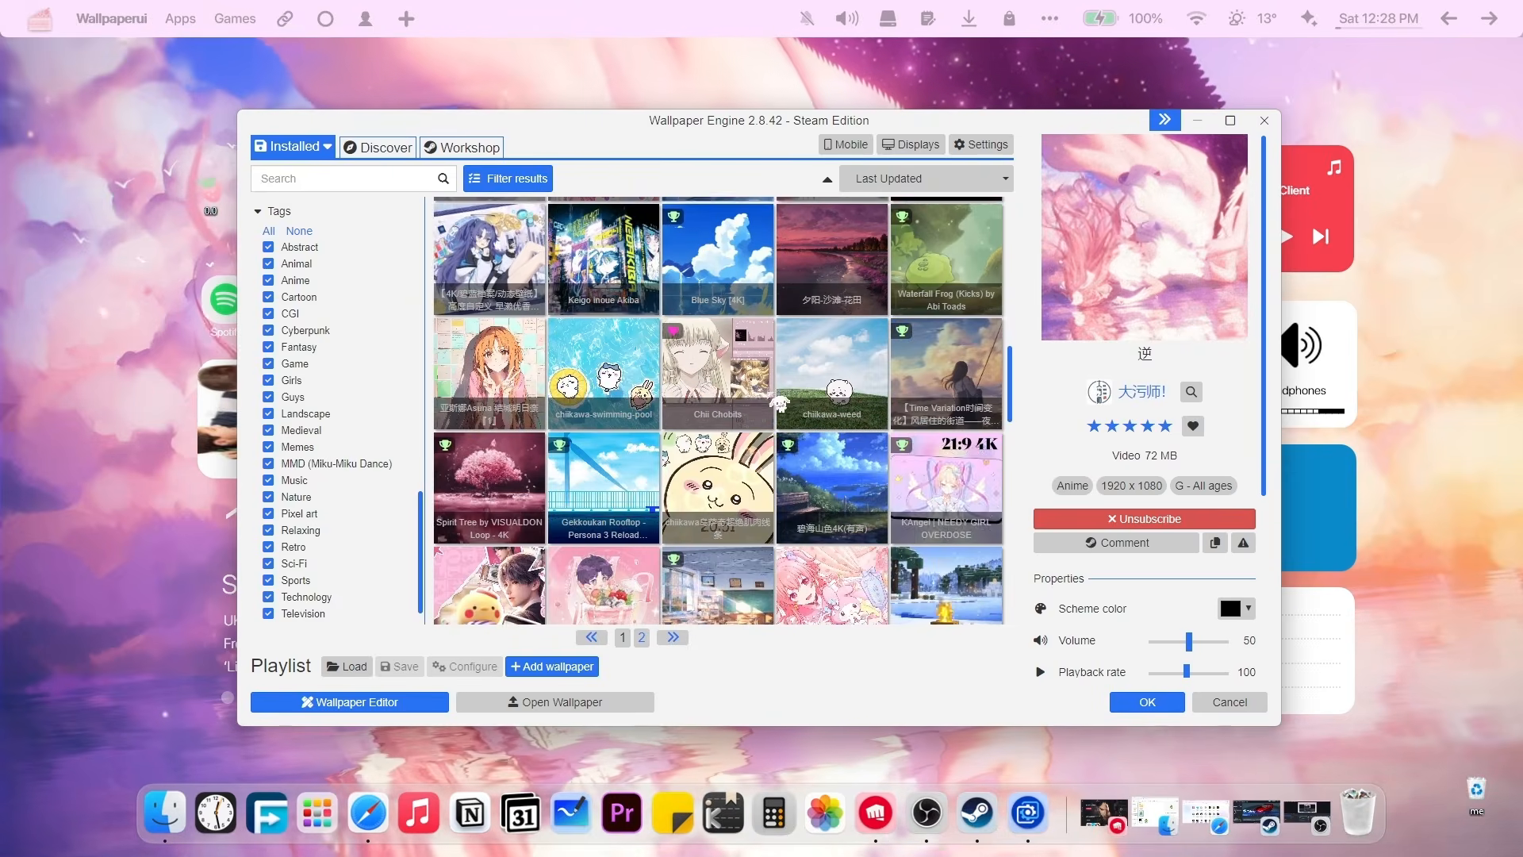
{"action": "left_click", "coordinate": [946, 456]}
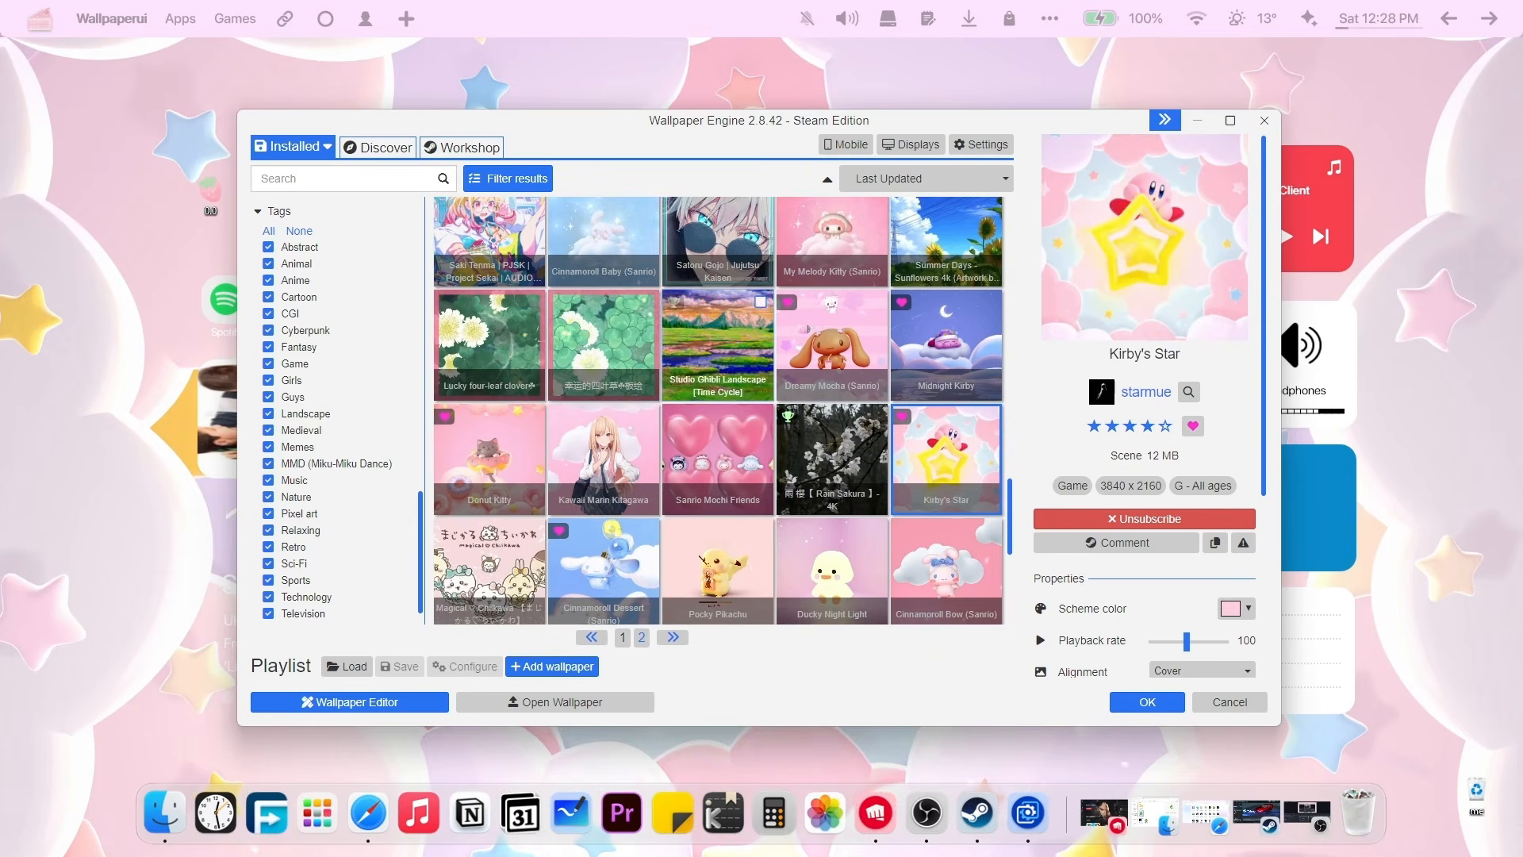
{"action": "left_click", "coordinate": [1148, 702]}
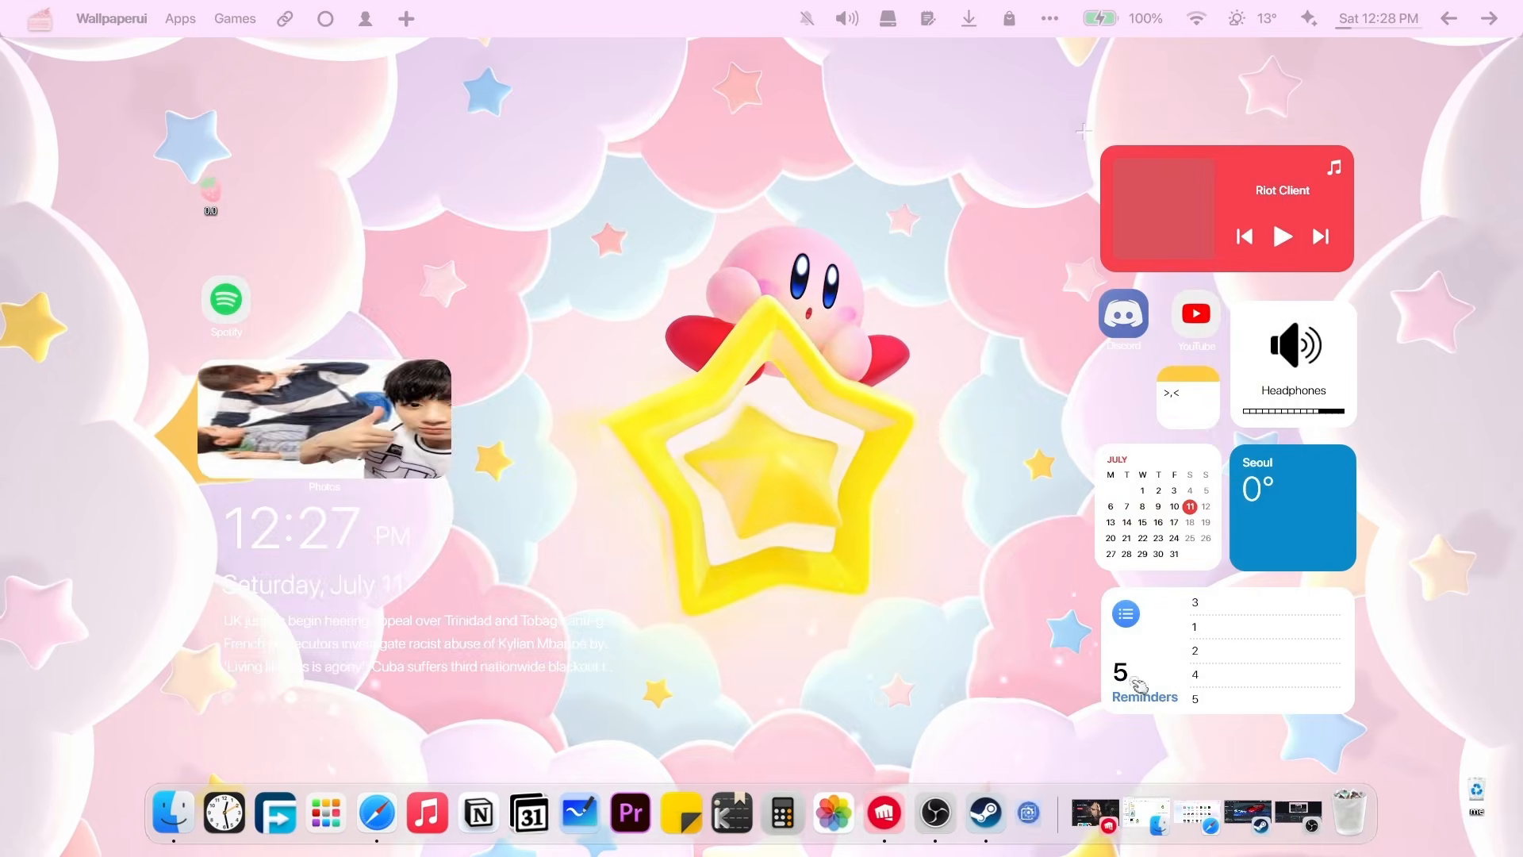